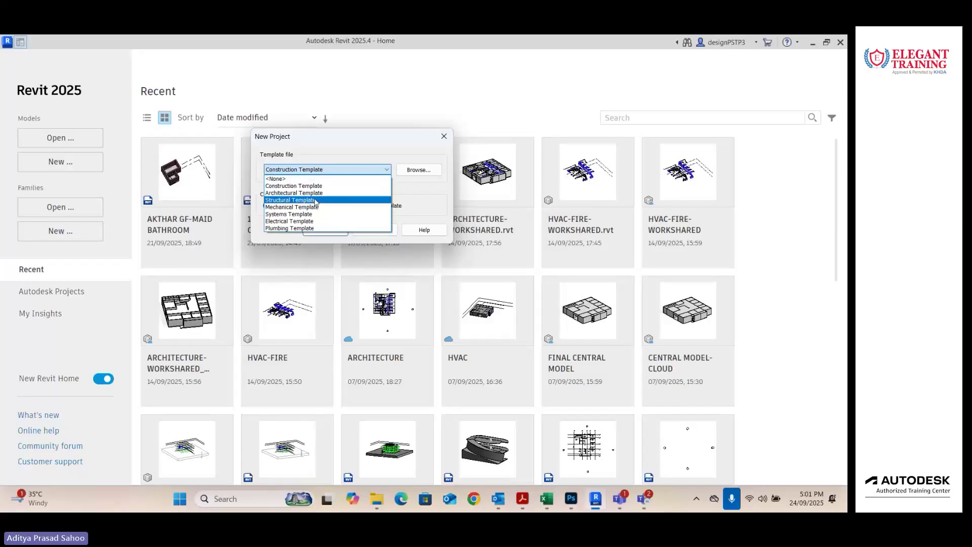
Step: Create a new project based on the Electrical Template
{"action": "left_click", "coordinate": [320, 227]}
{"action": "left_click", "coordinate": [320, 229]}
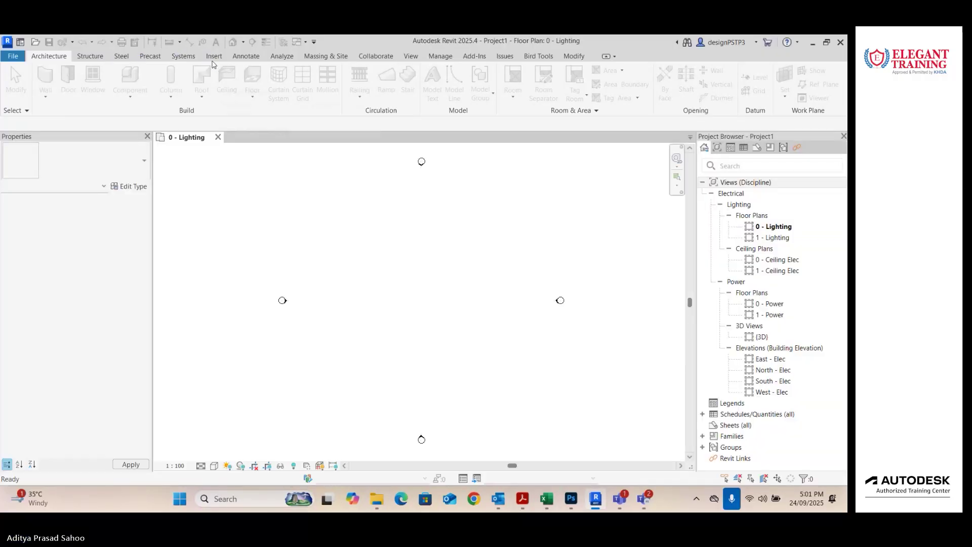
Step: Link the Revit model 111-ARCH.0001.rvt from the BIM folder on the desktop with Auto - Center to Center positioning
{"action": "left_click", "coordinate": [213, 57]}
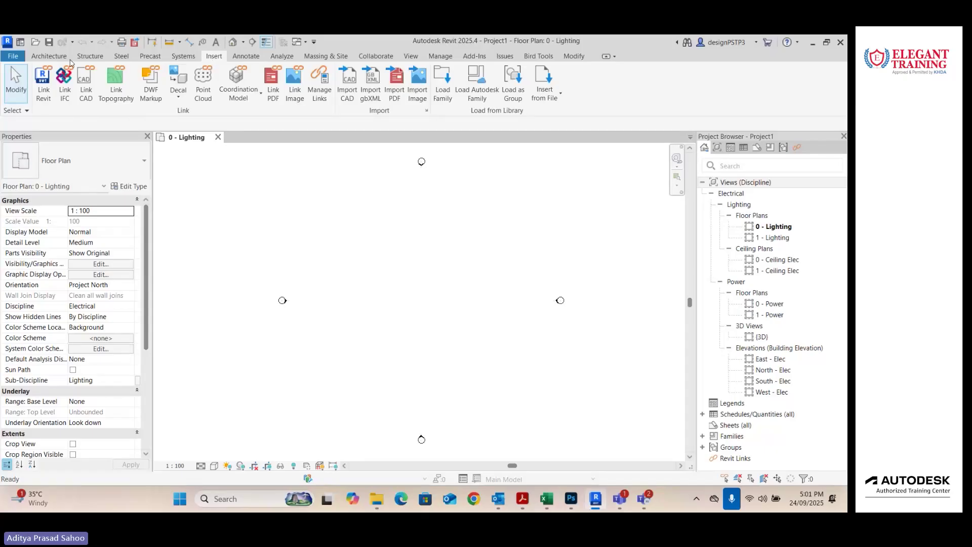
{"action": "left_click", "coordinate": [43, 82]}
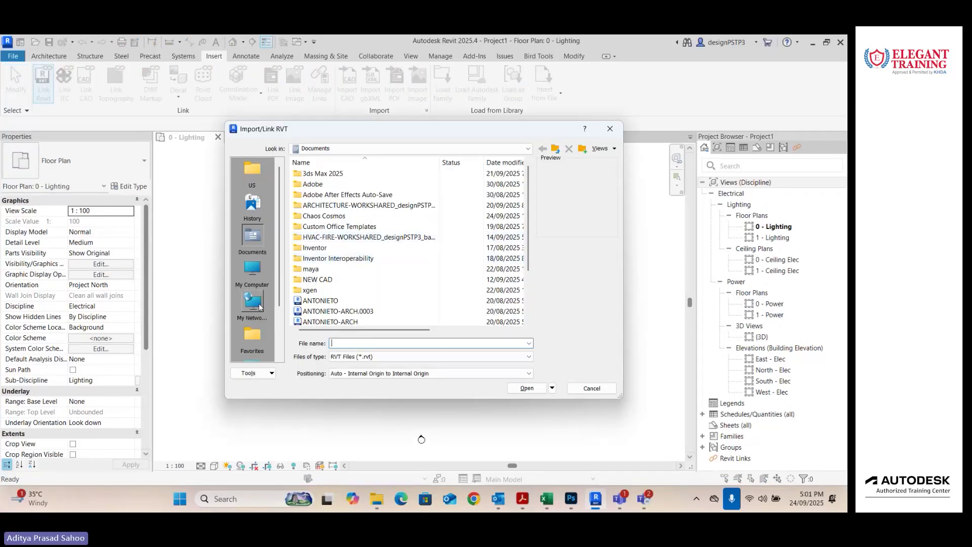
{"action": "scroll", "coordinate": [250, 324], "scroll_direction": "down", "scroll_amount": 2}
{"action": "left_click", "coordinate": [251, 319]}
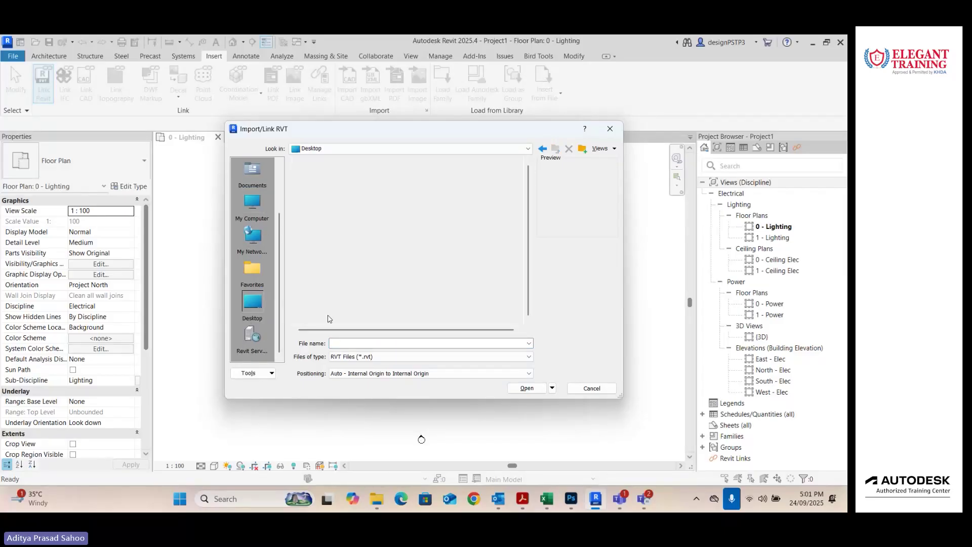
{"action": "left_click", "coordinate": [528, 373]}
{"action": "left_click", "coordinate": [385, 384]}
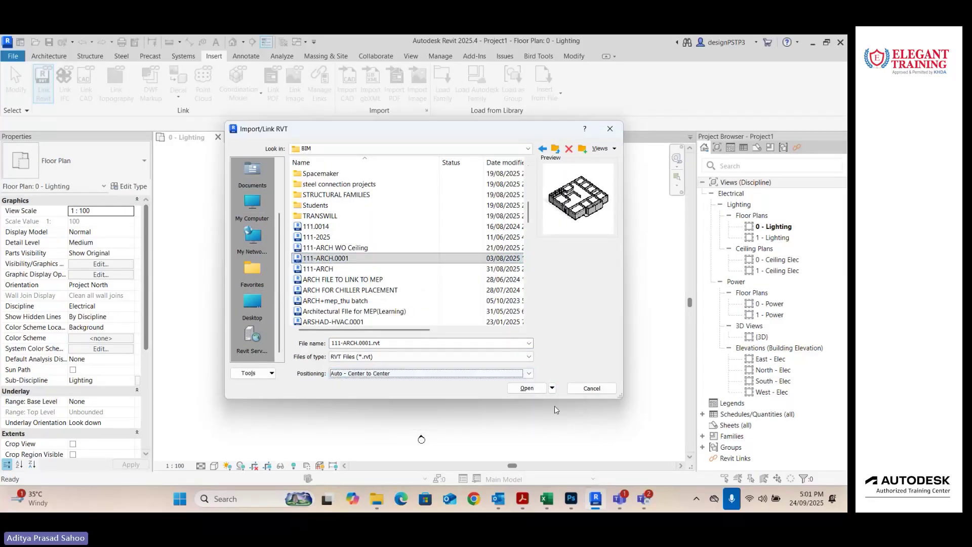
{"action": "left_click", "coordinate": [540, 392]}
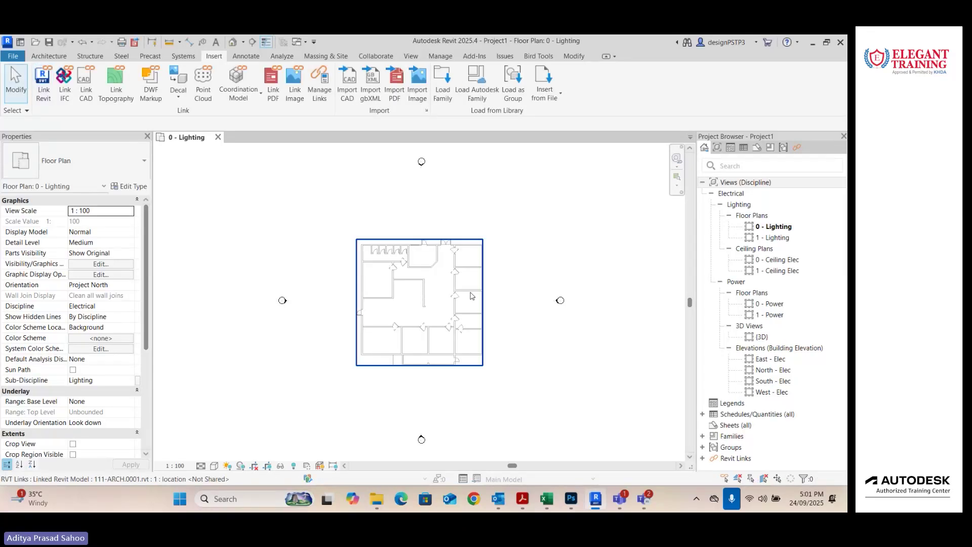
Step: Turn on Room Bounding in the type properties of the linked architectural model
{"action": "left_click", "coordinate": [472, 295]}
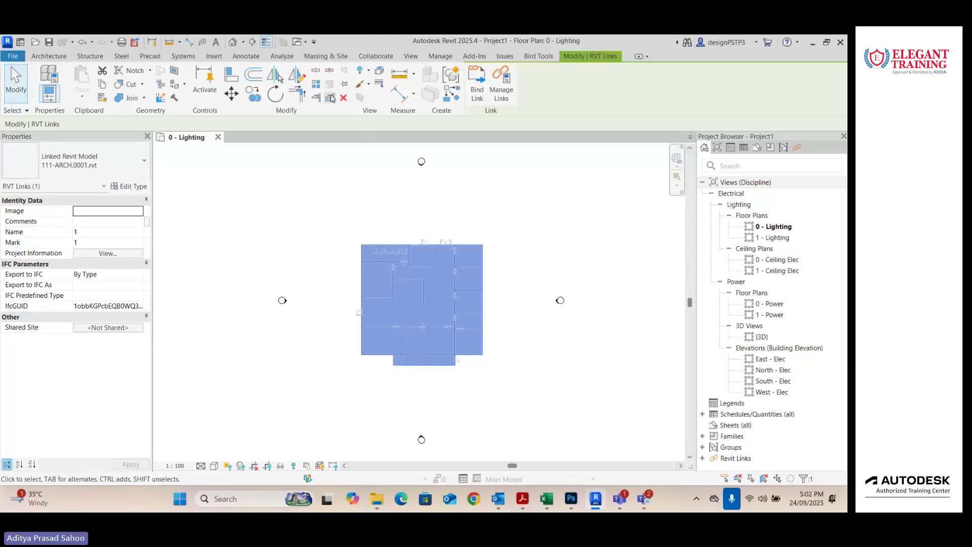
{"action": "key", "text": "Escape"}
{"action": "scroll", "coordinate": [419, 303], "scroll_direction": "up", "scroll_amount": 3}
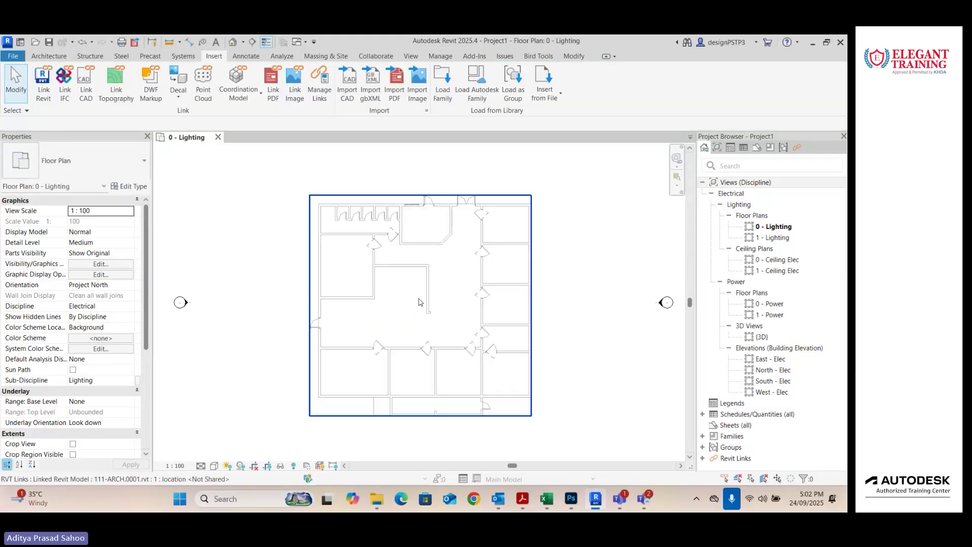
{"action": "scroll", "coordinate": [371, 251], "scroll_direction": "up", "scroll_amount": 2}
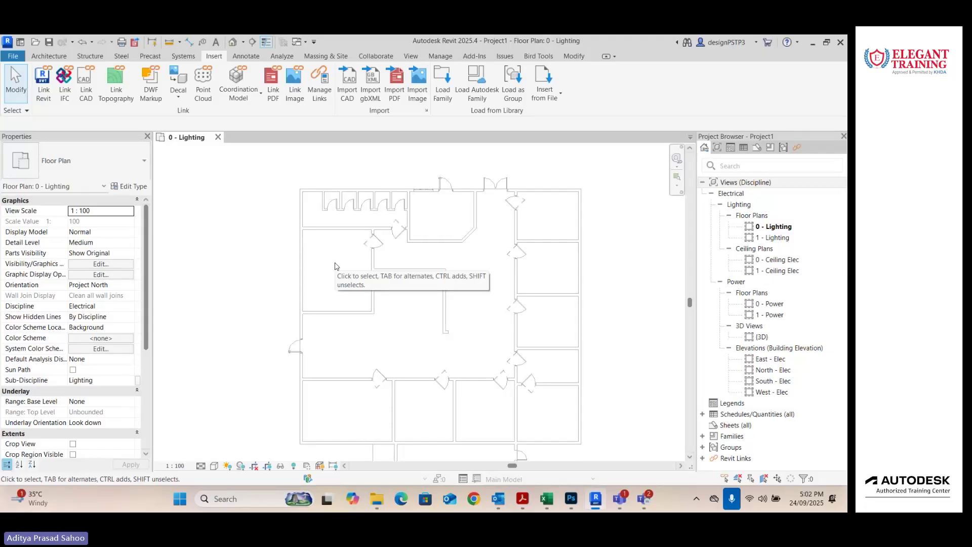
{"action": "left_click", "coordinate": [299, 226]}
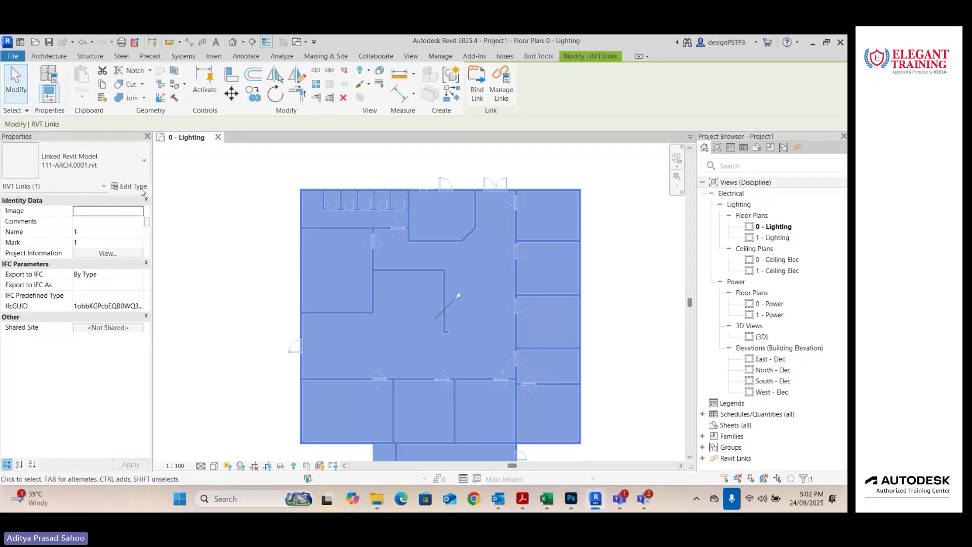
{"action": "left_click", "coordinate": [141, 189]}
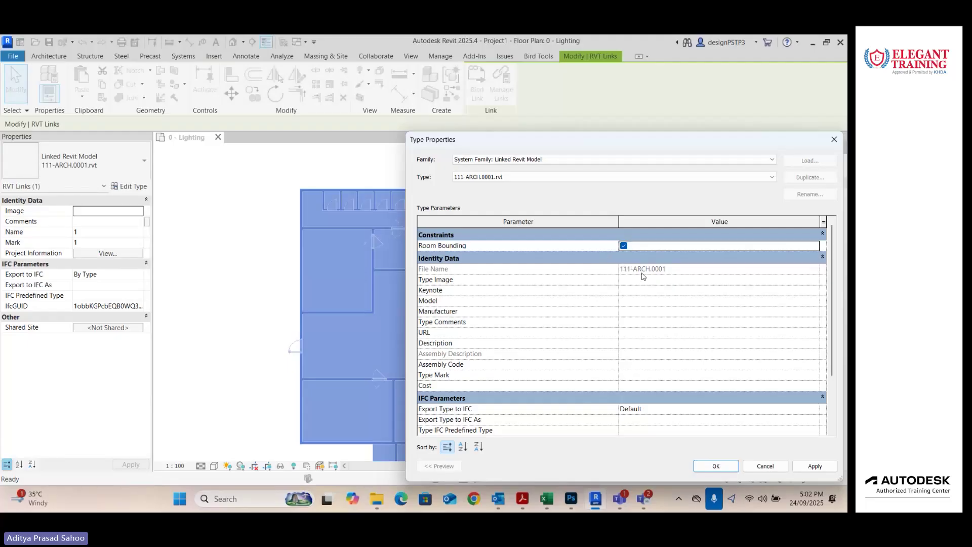
{"action": "left_click", "coordinate": [731, 466]}
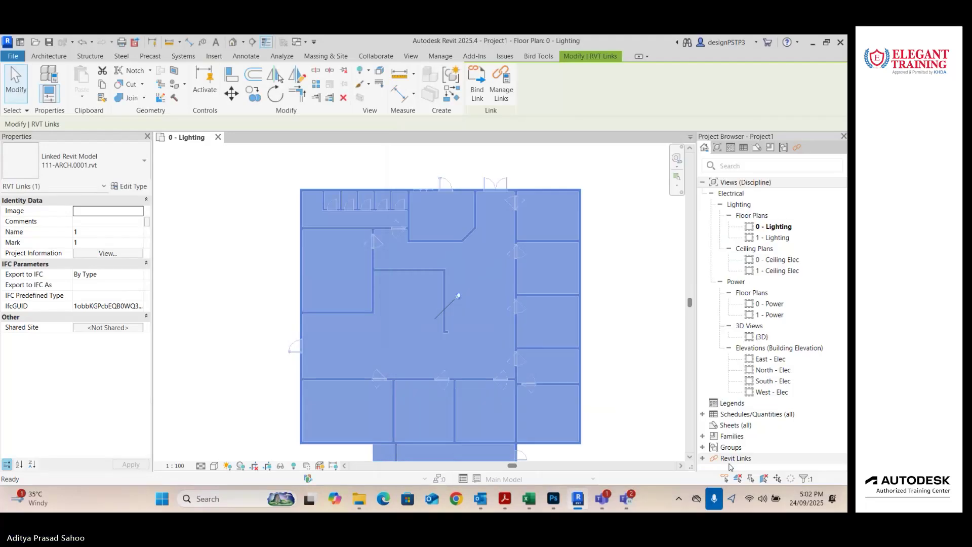
{"action": "left_click", "coordinate": [664, 397]}
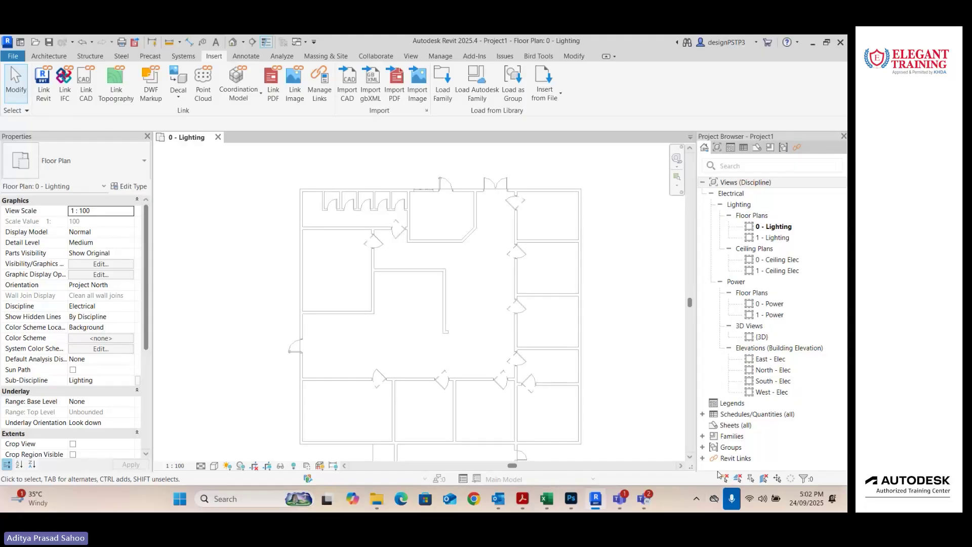
Step: Review the Lighting and Power view groups of the Electrical discipline by collapsing and expanding them
{"action": "scroll", "coordinate": [462, 296], "scroll_direction": "up", "scroll_amount": 1}
{"action": "middle_click_drag", "start_coordinate": [462, 295], "coordinate": [417, 287]}
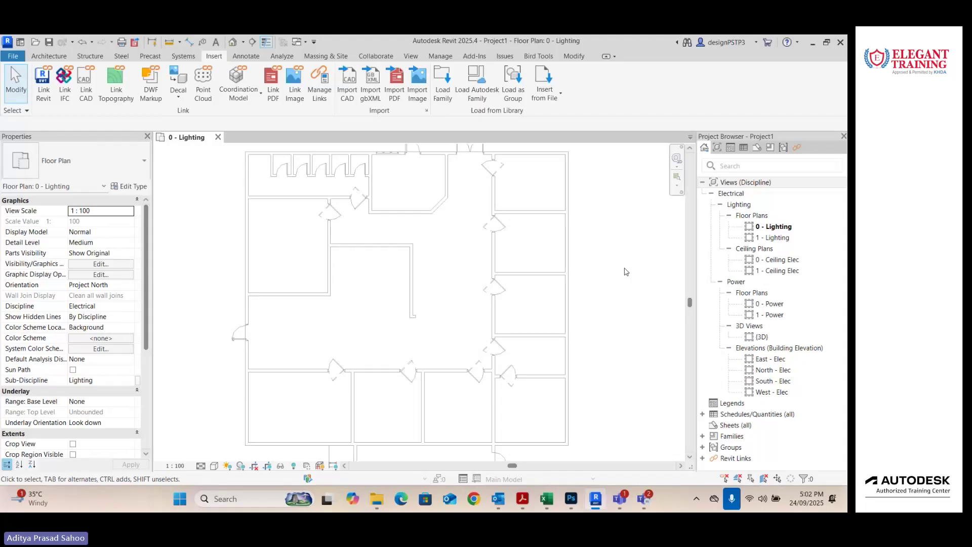
{"action": "left_click", "coordinate": [721, 205]}
{"action": "left_click", "coordinate": [720, 216]}
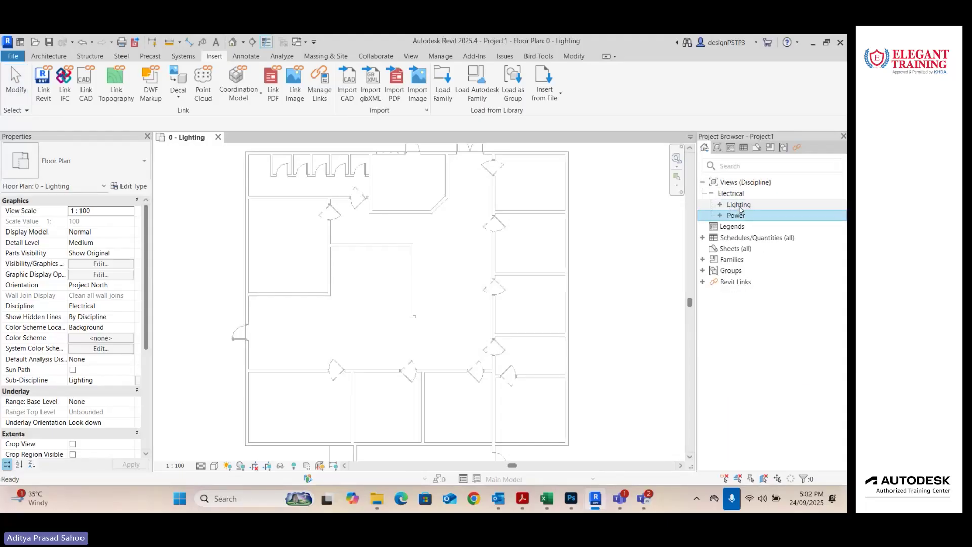
{"action": "left_click", "coordinate": [737, 206]}
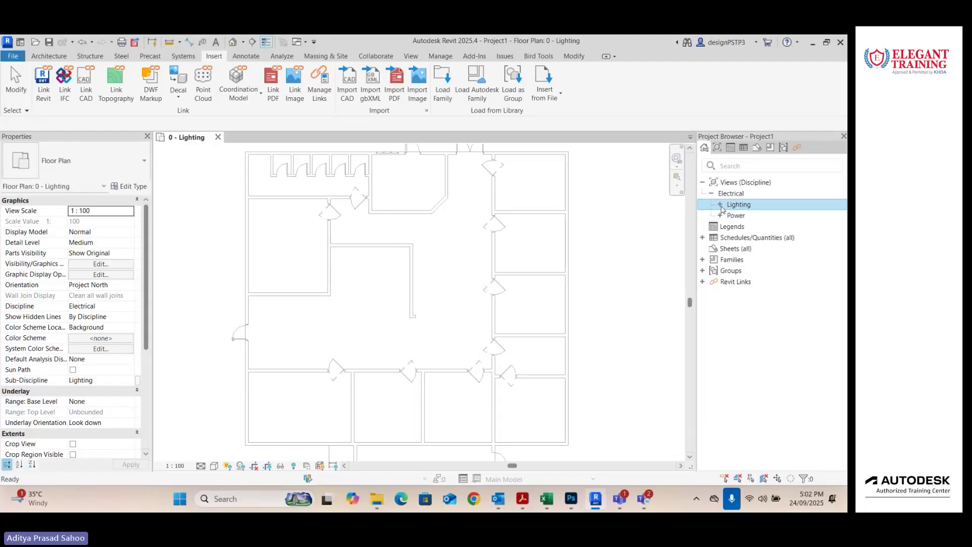
{"action": "left_click", "coordinate": [720, 204]}
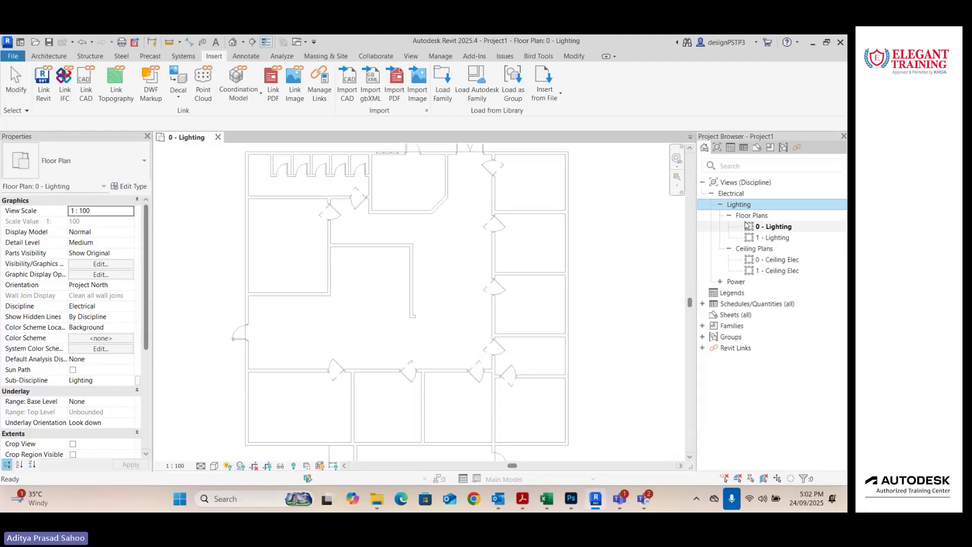
{"action": "left_click", "coordinate": [720, 283]}
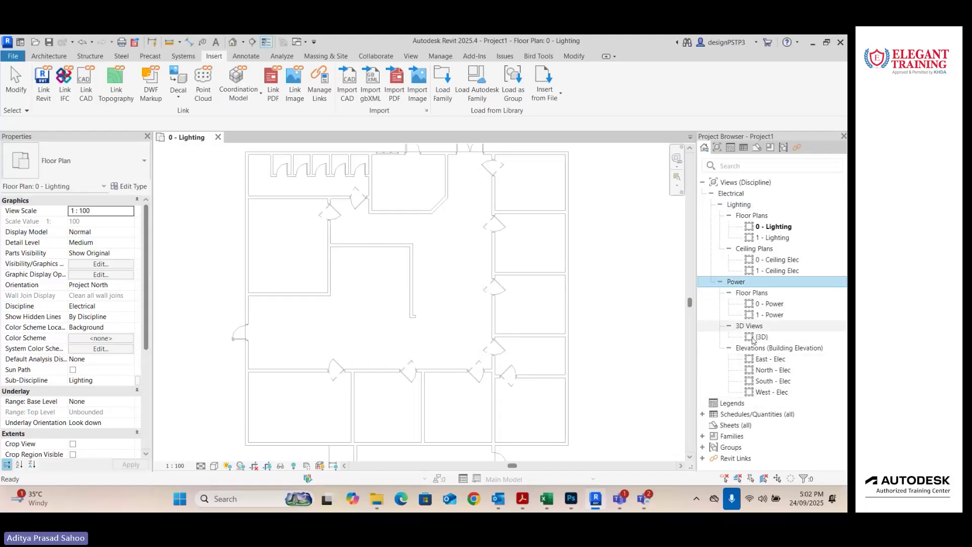
Step: Switch to Acrobat and review the light circuit, power plan and panel schedule topics in BIM COURSE-2025.pdf
{"action": "mouse_move", "coordinate": [531, 501]}
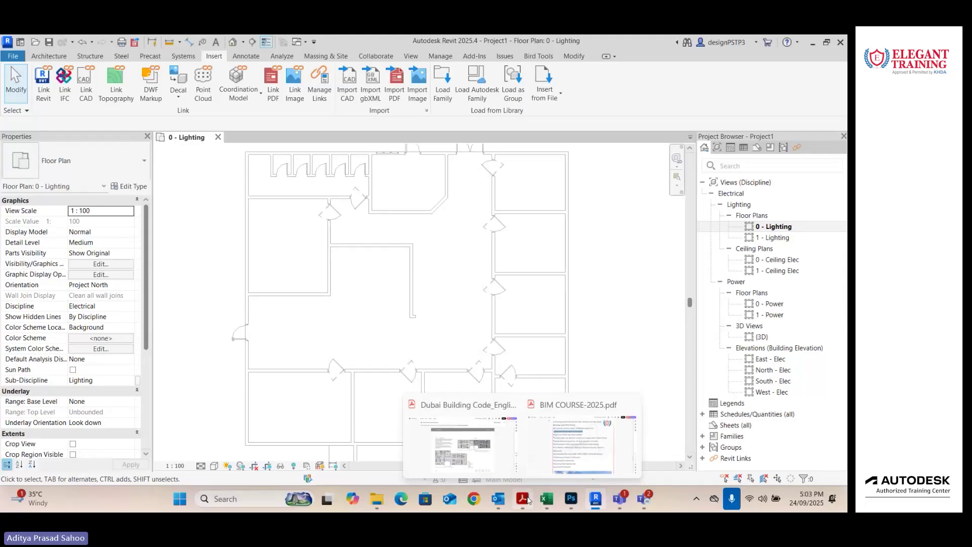
{"action": "left_click", "coordinate": [528, 501]}
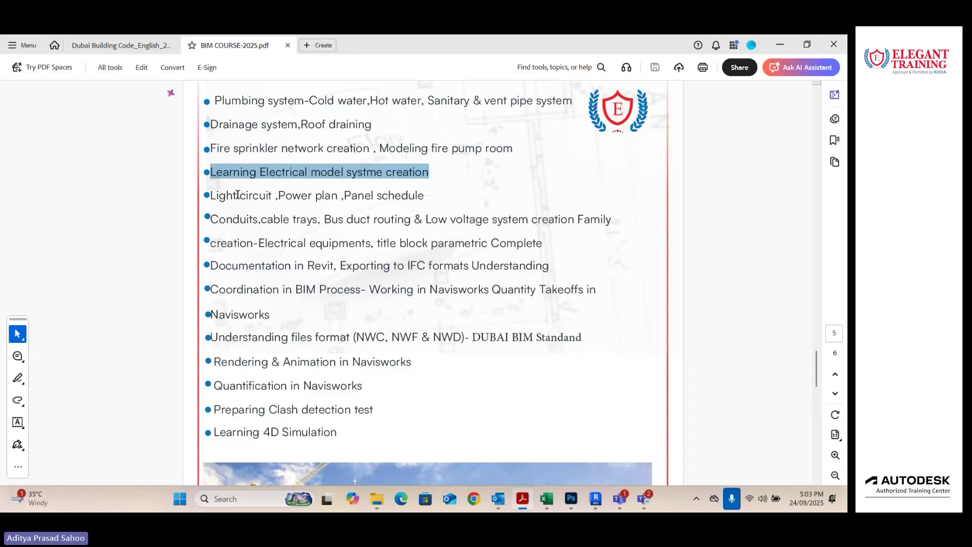
{"action": "left_click_drag", "start_coordinate": [291, 196], "coordinate": [316, 197]}
{"action": "left_click", "coordinate": [389, 197]}
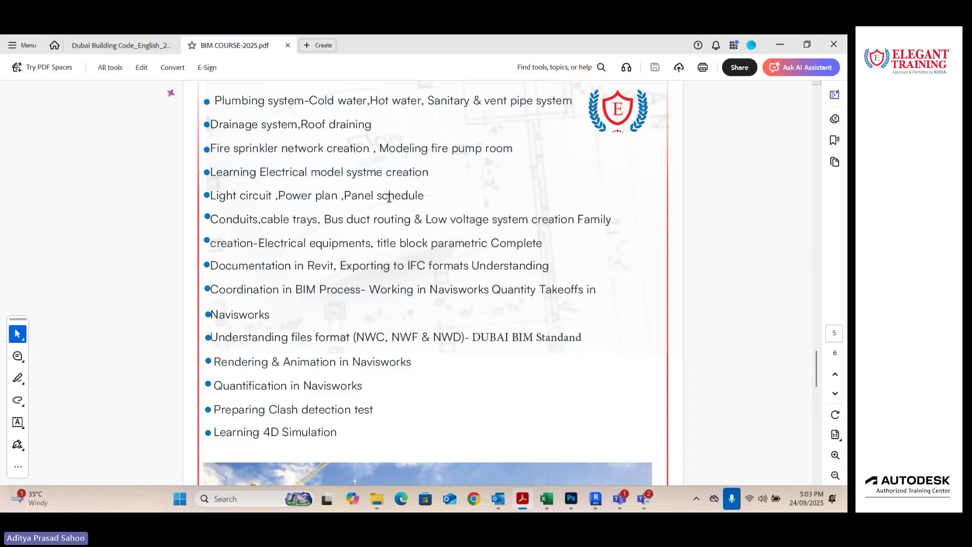
Step: Switch back to Revit and open the 0 - Ceiling Elec reflected ceiling plan
{"action": "key", "text": "alt+Tab"}
{"action": "left_click", "coordinate": [804, 260]}
{"action": "double_click", "coordinate": [805, 260]}
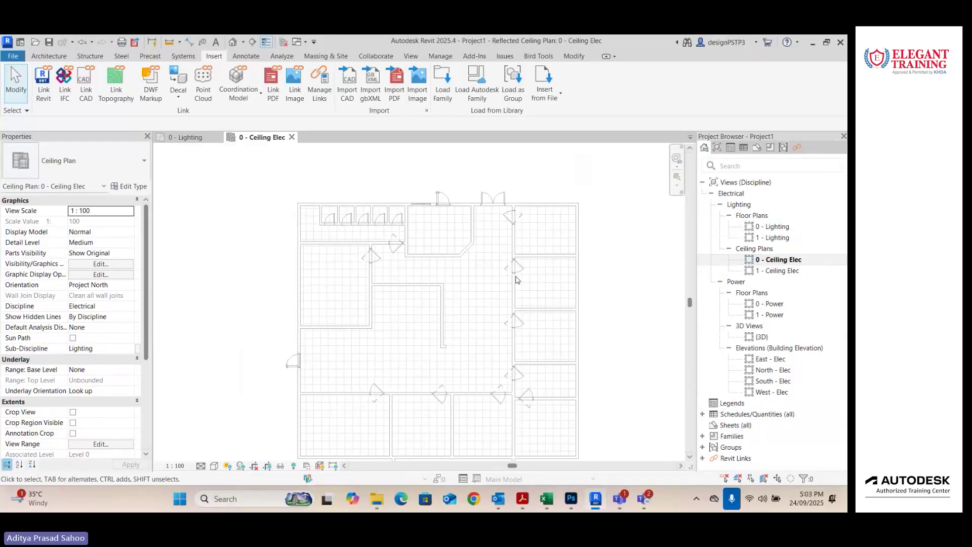
{"action": "scroll", "coordinate": [438, 264], "scroll_direction": "up", "scroll_amount": 2}
{"action": "scroll", "coordinate": [330, 382], "scroll_direction": "down", "scroll_amount": 2}
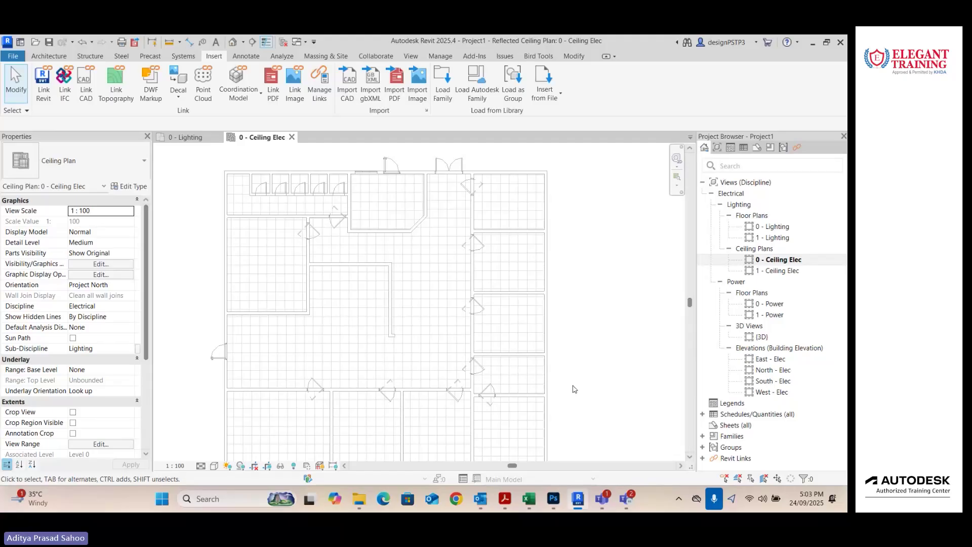
Step: Compare the 0 - Lighting floor plan with the 0 - Ceiling Elec ceiling plan, ending on the ceiling plan
{"action": "double_click", "coordinate": [777, 226]}
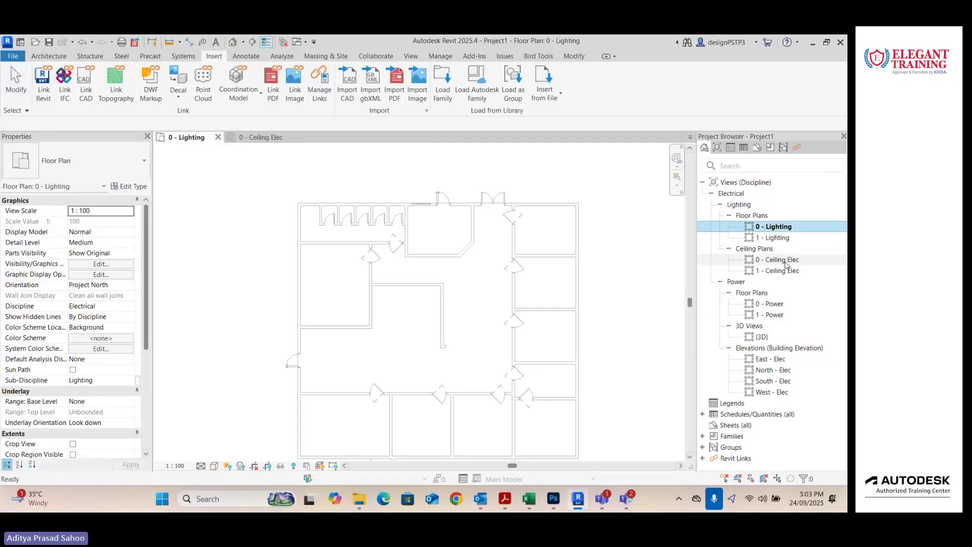
{"action": "double_click", "coordinate": [785, 264]}
{"action": "scroll", "coordinate": [341, 314], "scroll_direction": "down", "scroll_amount": 1}
{"action": "middle_click_drag", "start_coordinate": [342, 315], "coordinate": [339, 309]}
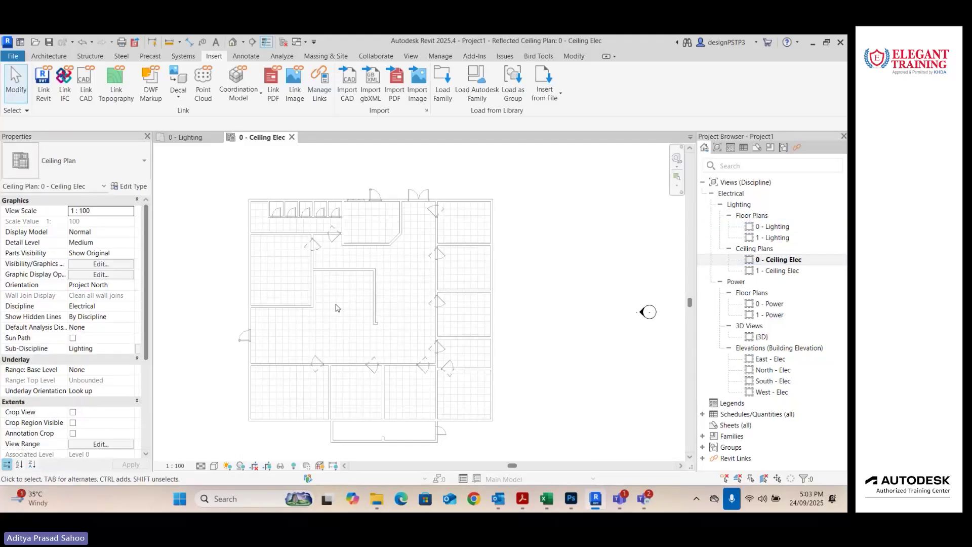
{"action": "scroll", "coordinate": [338, 308], "scroll_direction": "up", "scroll_amount": 1}
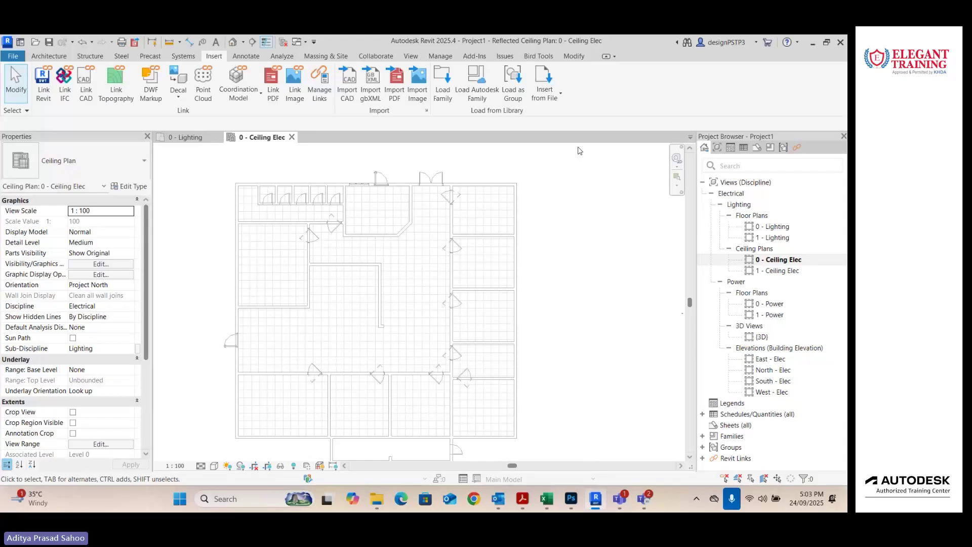
{"action": "left_click", "coordinate": [282, 56]}
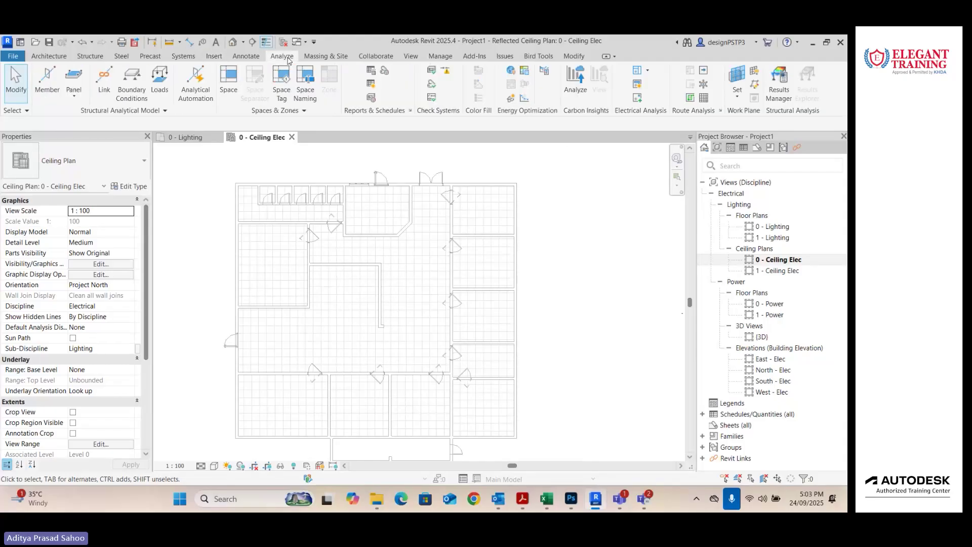
{"action": "left_click", "coordinate": [230, 83]}
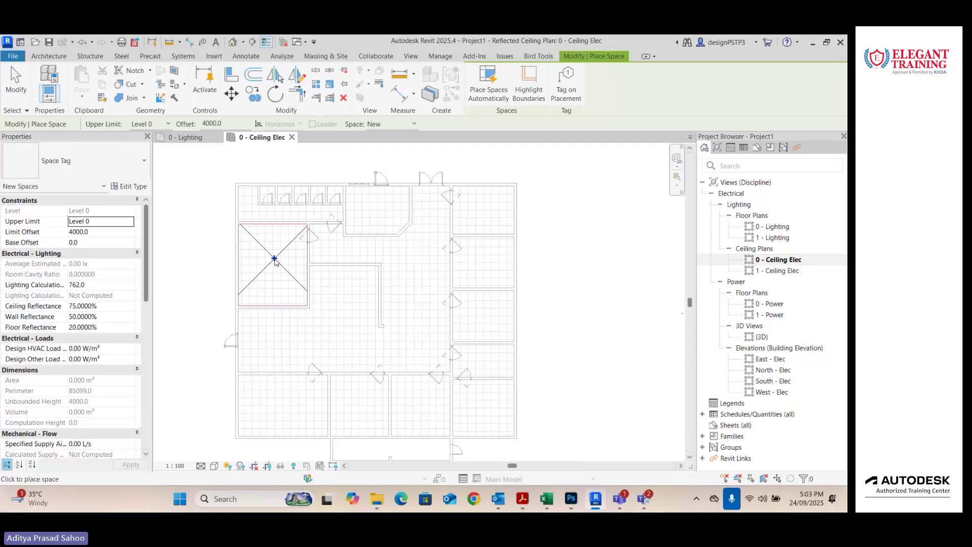
{"action": "key", "text": "Escape"}
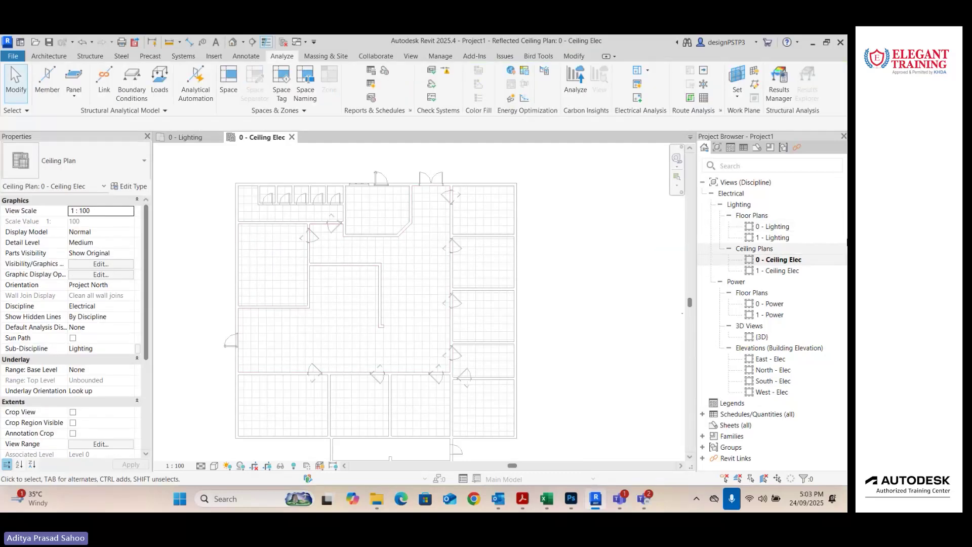
Step: Check the 0 - Lighting floor plan and return to the 0 - Ceiling Elec ceiling plan
{"action": "left_click", "coordinate": [787, 228]}
{"action": "double_click", "coordinate": [787, 227]}
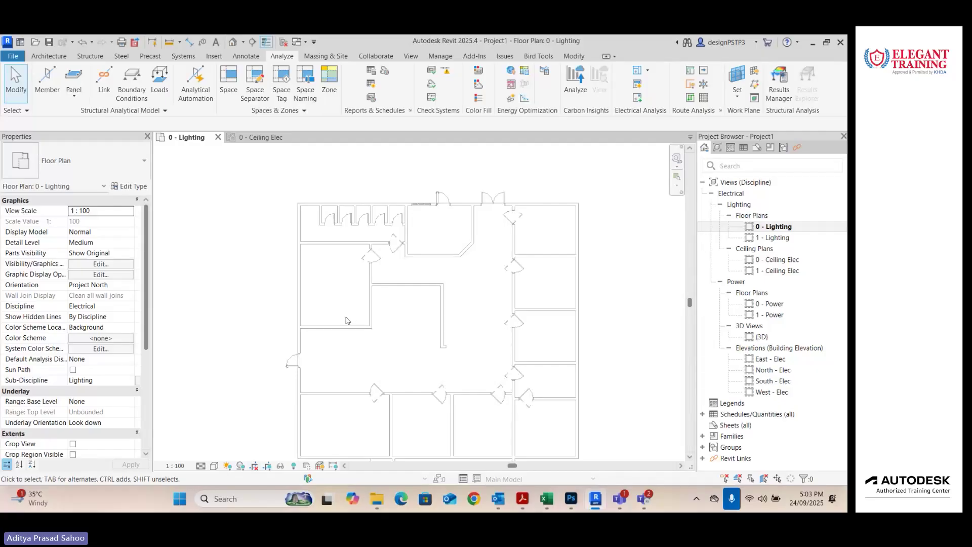
{"action": "double_click", "coordinate": [782, 259]}
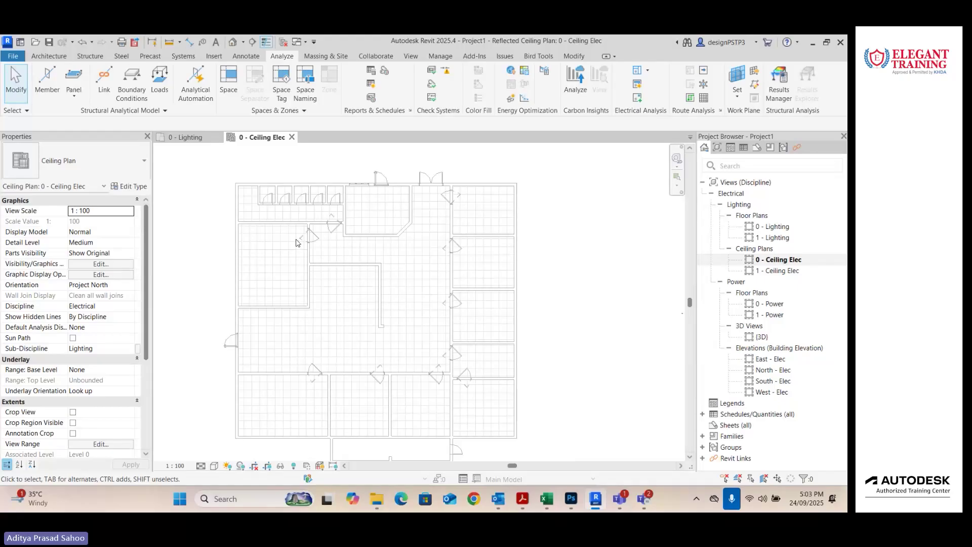
Step: Place spaces in the enclosed room on the plan's west side, the central open area and the first three rooms along the south wall
{"action": "left_click", "coordinate": [228, 81]}
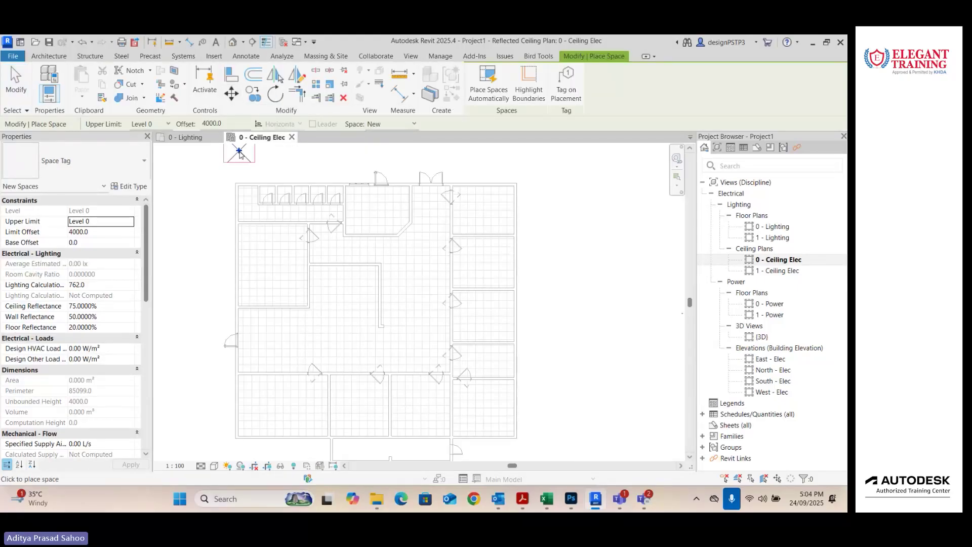
{"action": "scroll", "coordinate": [266, 253], "scroll_direction": "up", "scroll_amount": 2}
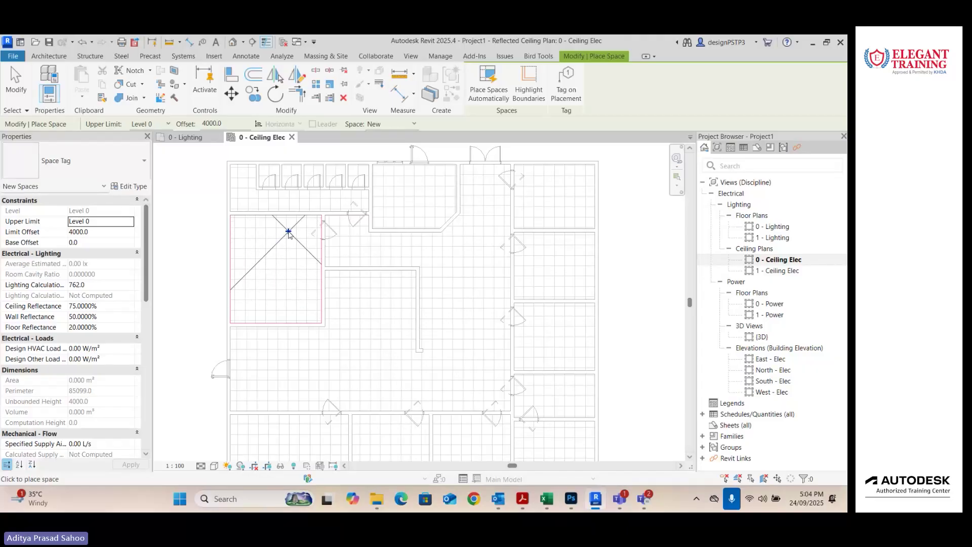
{"action": "left_click", "coordinate": [281, 264]}
{"action": "scroll", "coordinate": [281, 264], "scroll_direction": "down", "scroll_amount": 2}
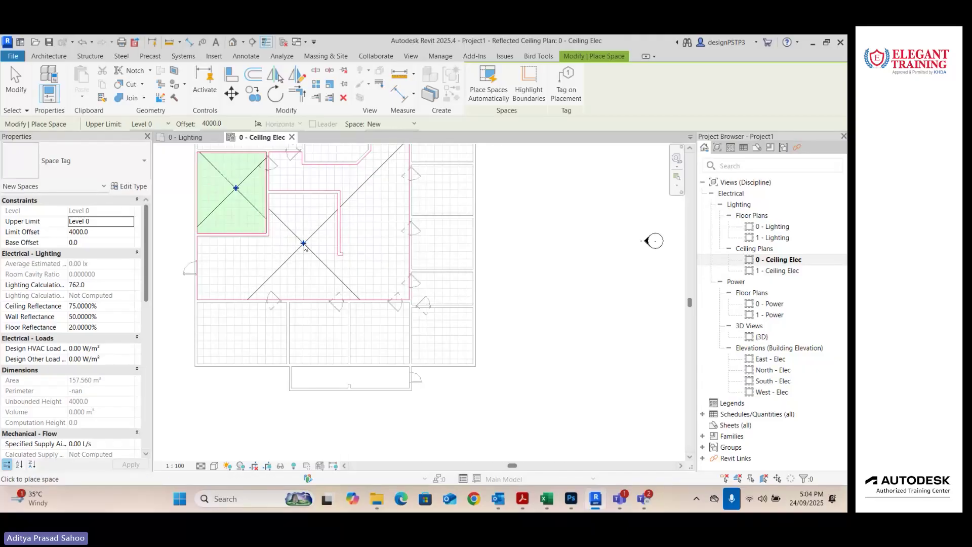
{"action": "left_click", "coordinate": [304, 243]}
{"action": "left_click", "coordinate": [248, 338]}
{"action": "left_click", "coordinate": [337, 339]}
{"action": "left_click", "coordinate": [395, 337]}
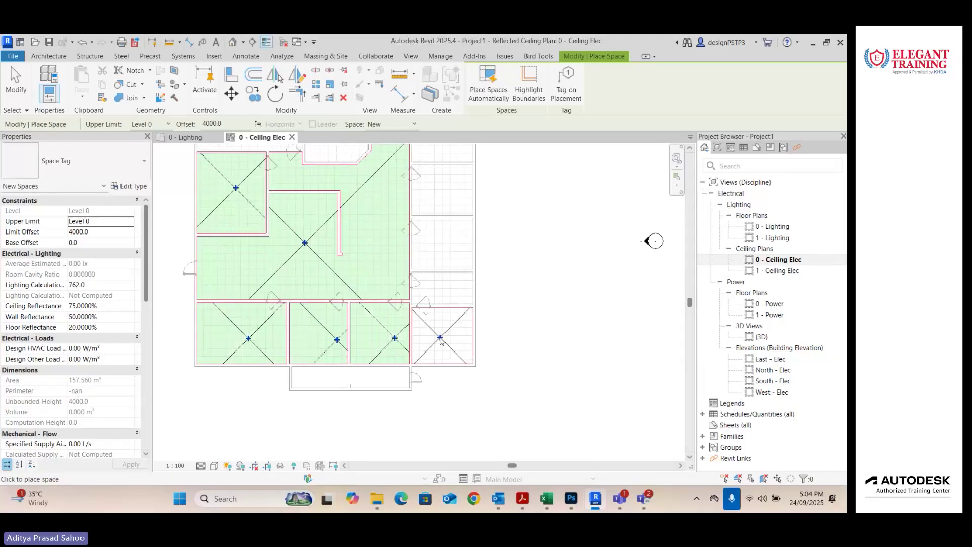
Step: Place spaces in the five rooms along the east side of the plan, from the southeast corner to the northeast corner
{"action": "left_click", "coordinate": [440, 337]}
{"action": "left_click", "coordinate": [447, 289]}
{"action": "left_click", "coordinate": [447, 242]}
{"action": "left_click", "coordinate": [444, 186]}
{"action": "middle_click_drag", "start_coordinate": [445, 186], "coordinate": [439, 352]}
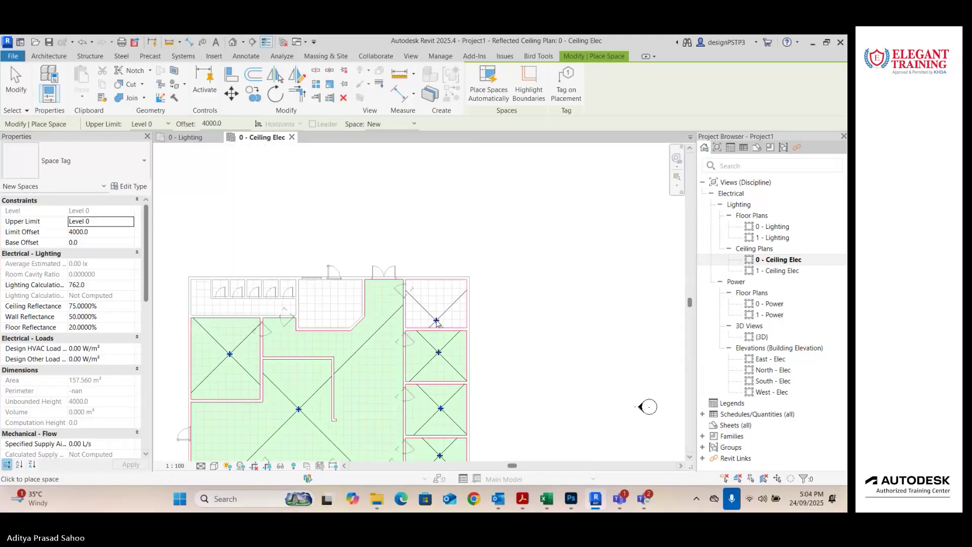
{"action": "left_click", "coordinate": [438, 307]}
Step: Place spaces in the chamfered room on the north side and in the toilet lobby beside it
{"action": "left_click", "coordinate": [329, 303]}
{"action": "scroll", "coordinate": [207, 305], "scroll_direction": "up", "scroll_amount": 3}
{"action": "left_click", "coordinate": [227, 310]}
{"action": "scroll", "coordinate": [361, 336], "scroll_direction": "down", "scroll_amount": 2}
{"action": "middle_click_drag", "start_coordinate": [361, 336], "coordinate": [367, 343]}
{"action": "scroll", "coordinate": [264, 319], "scroll_direction": "up", "scroll_amount": 5}
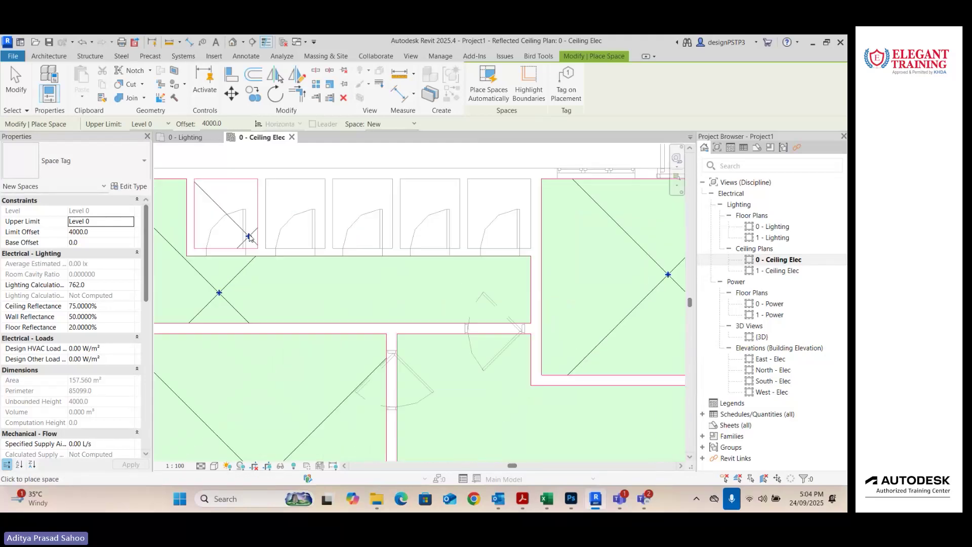
Step: Place a space in each of the five toilet cubicles and end space placement
{"action": "scroll", "coordinate": [316, 194], "scroll_direction": "down", "scroll_amount": 3}
{"action": "middle_click_drag", "start_coordinate": [321, 196], "coordinate": [355, 302]}
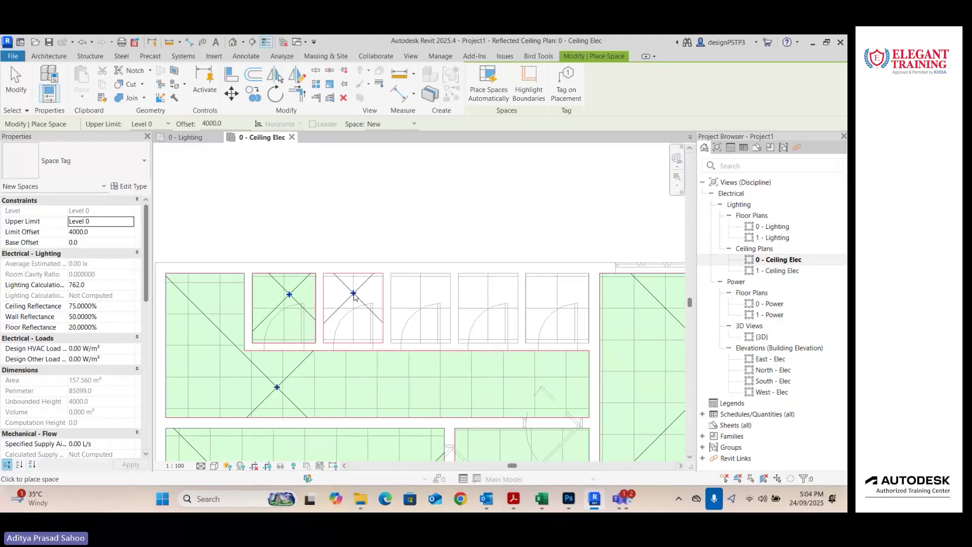
{"action": "left_click", "coordinate": [354, 298]}
{"action": "left_click", "coordinate": [422, 293]}
{"action": "left_click", "coordinate": [510, 295]}
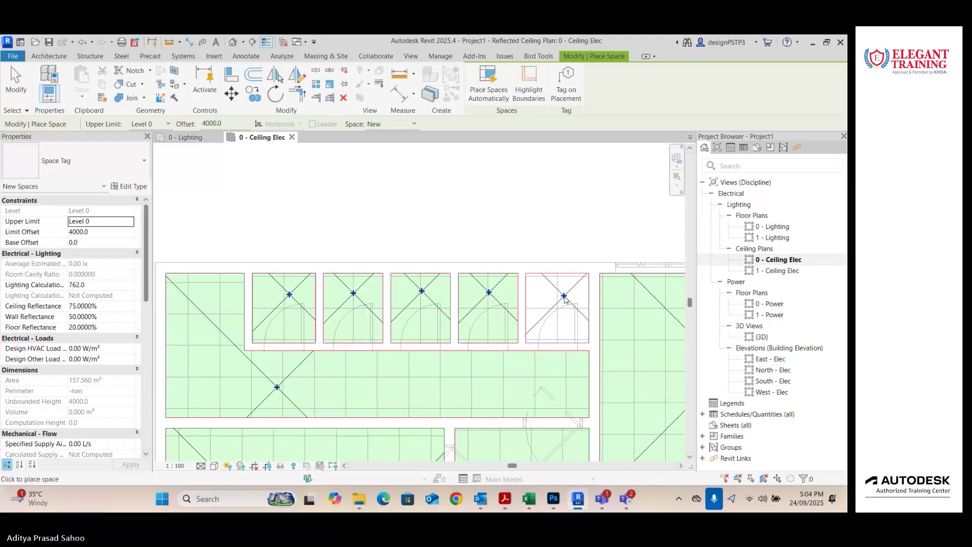
{"action": "left_click", "coordinate": [557, 301]}
{"action": "scroll", "coordinate": [557, 302], "scroll_direction": "down", "scroll_amount": 4}
{"action": "scroll", "coordinate": [373, 181], "scroll_direction": "down", "scroll_amount": 4}
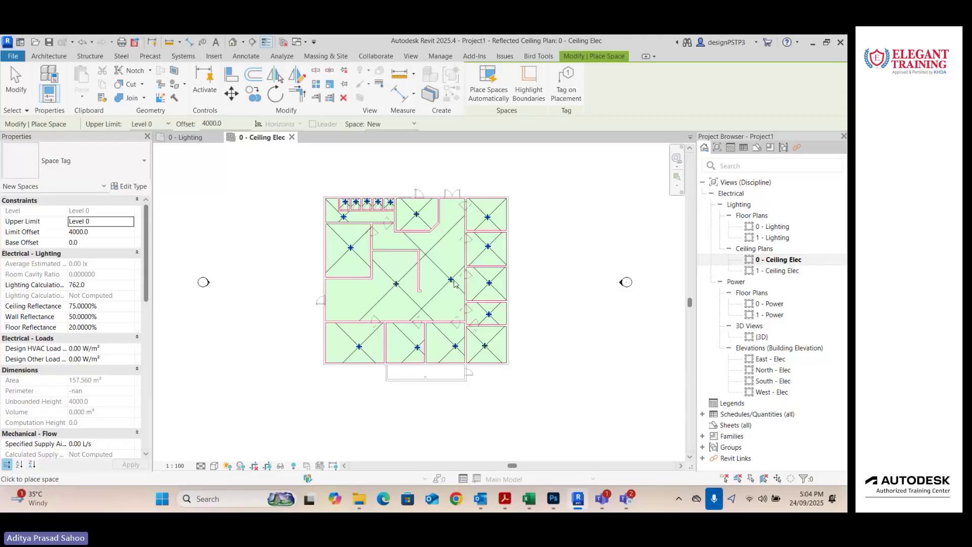
{"action": "key", "text": "Escape"}
{"action": "key", "text": "Escape"}
Step: Place a Space Tag in the enclosed west room, space 1
{"action": "middle_click_drag", "start_coordinate": [423, 266], "coordinate": [394, 290]}
{"action": "left_click", "coordinate": [283, 83]}
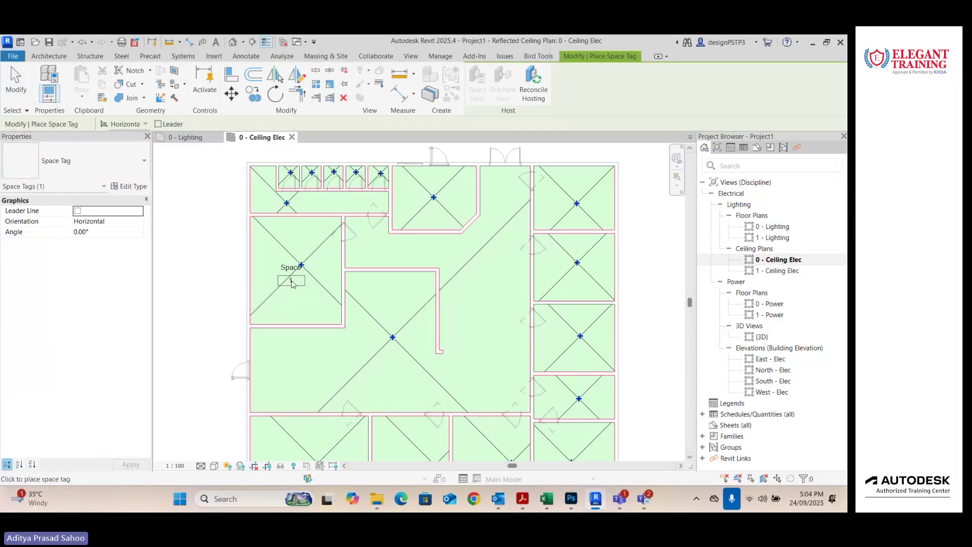
{"action": "scroll", "coordinate": [299, 289], "scroll_direction": "up", "scroll_amount": 5}
{"action": "scroll", "coordinate": [332, 302], "scroll_direction": "down", "scroll_amount": 3}
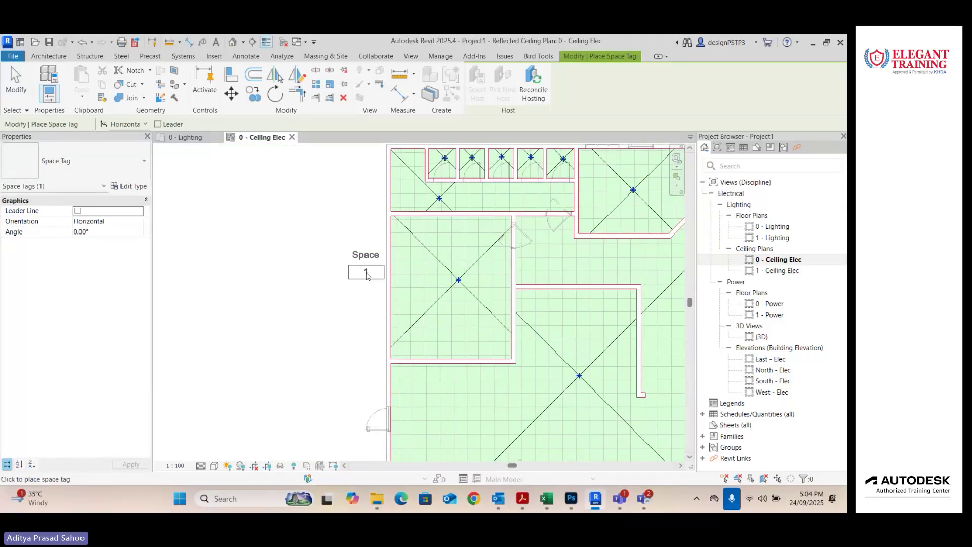
{"action": "left_click", "coordinate": [422, 283]}
{"action": "key", "text": "Escape"}
Step: Change the type of the space 1 tag to Space Tag With Area and on to Space Tag With Volume
{"action": "scroll", "coordinate": [360, 278], "scroll_direction": "down", "scroll_amount": 2}
{"action": "scroll", "coordinate": [360, 277], "scroll_direction": "up", "scroll_amount": 2}
{"action": "left_click", "coordinate": [361, 274]}
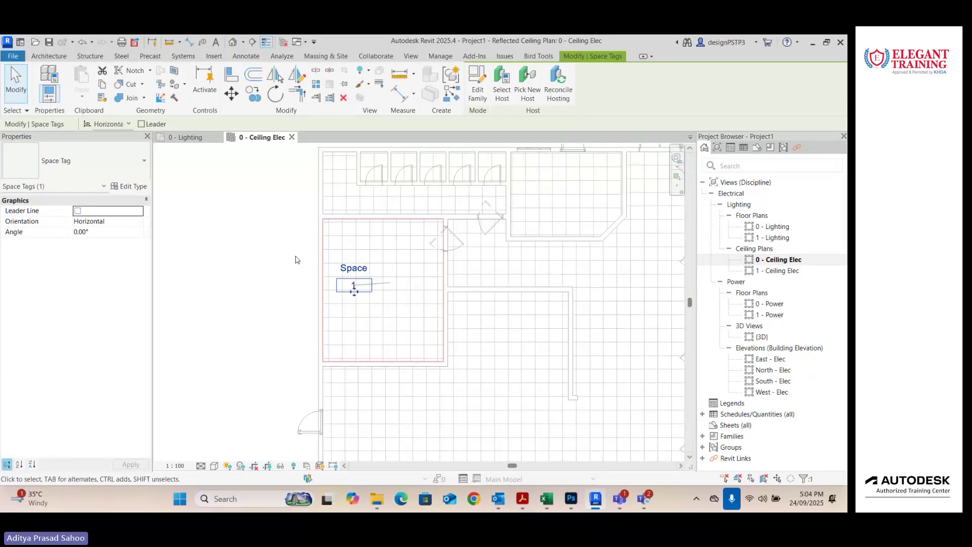
{"action": "left_click", "coordinate": [84, 160]}
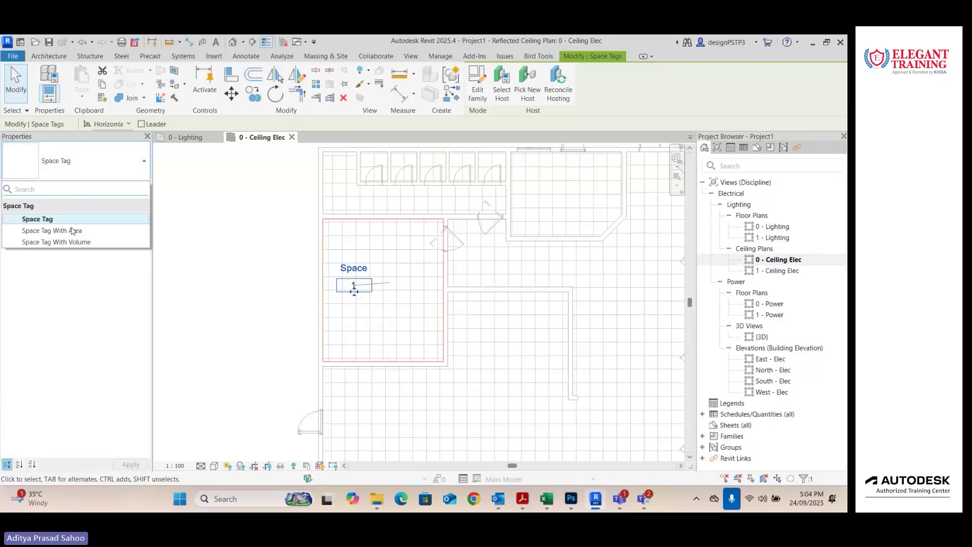
{"action": "left_click", "coordinate": [74, 231]}
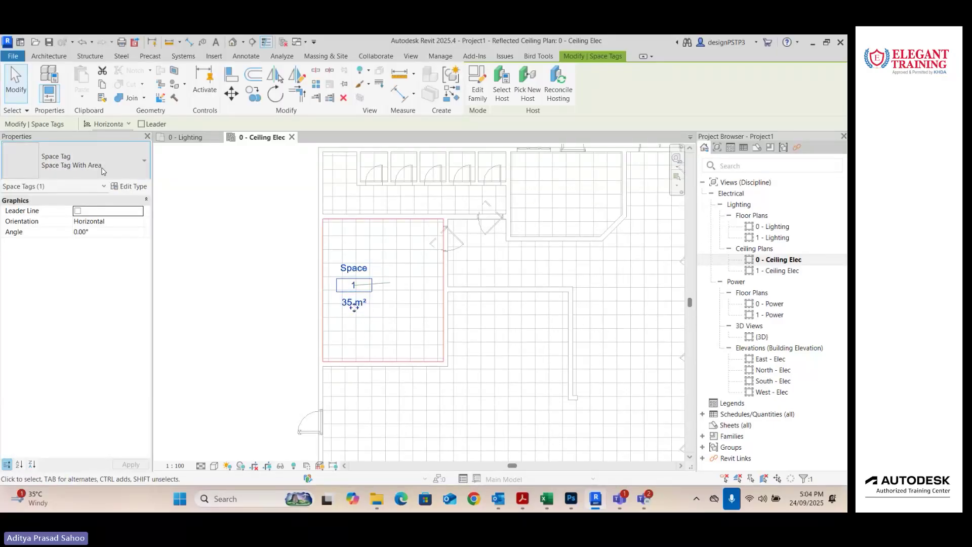
{"action": "left_click", "coordinate": [81, 161]}
{"action": "left_click", "coordinate": [85, 243]}
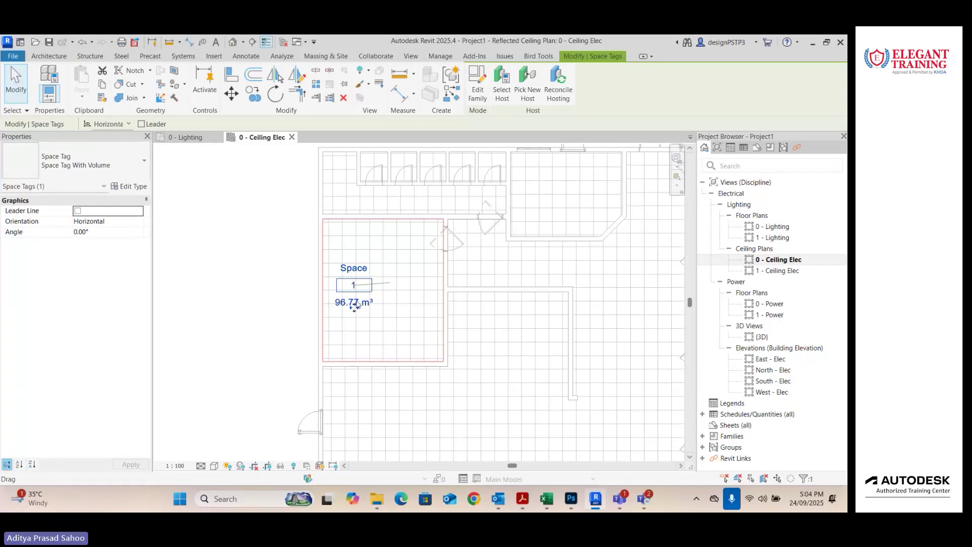
Step: Switch the space 1 tag to Space Tag With Area and back to the plain Space Tag type
{"action": "scroll", "coordinate": [356, 301], "scroll_direction": "up", "scroll_amount": 3}
{"action": "left_click", "coordinate": [40, 173]}
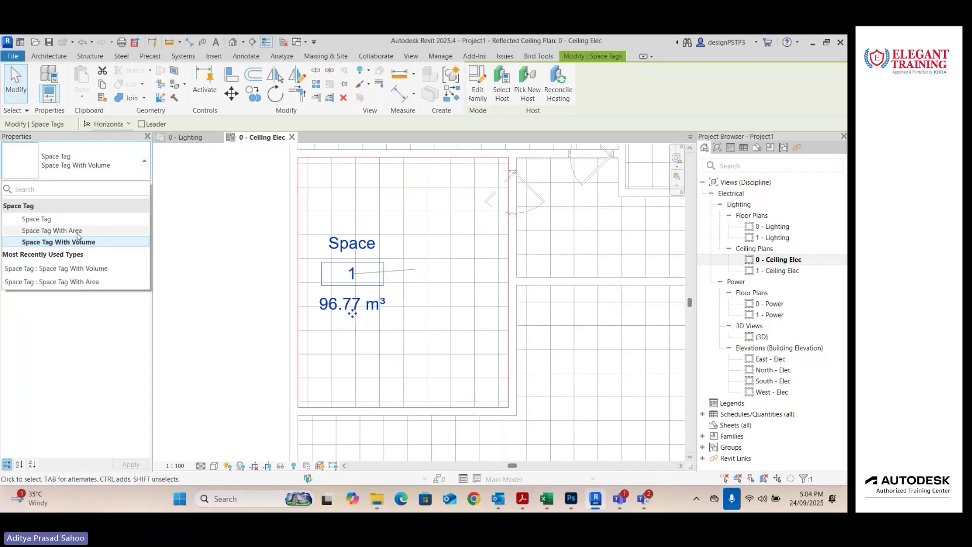
{"action": "left_click", "coordinate": [81, 231]}
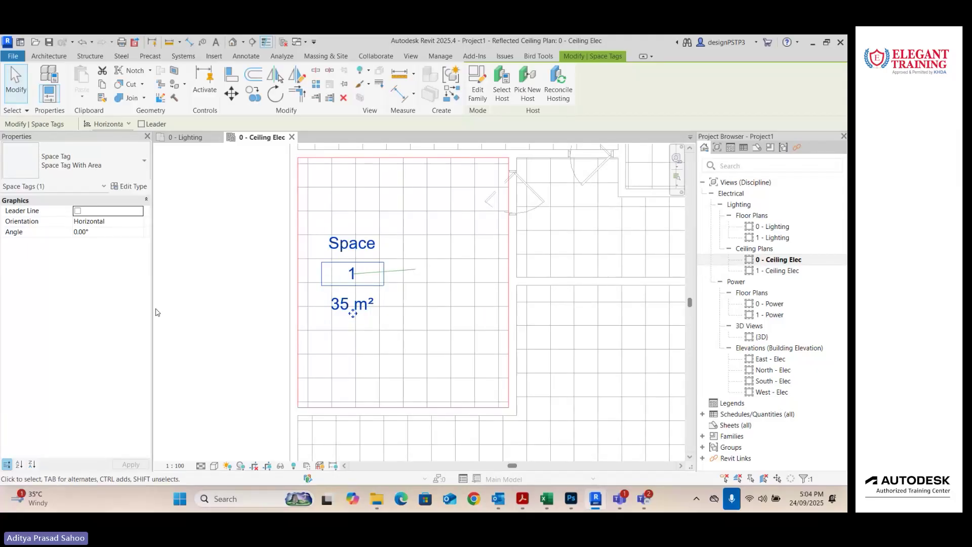
{"action": "left_click", "coordinate": [112, 168]}
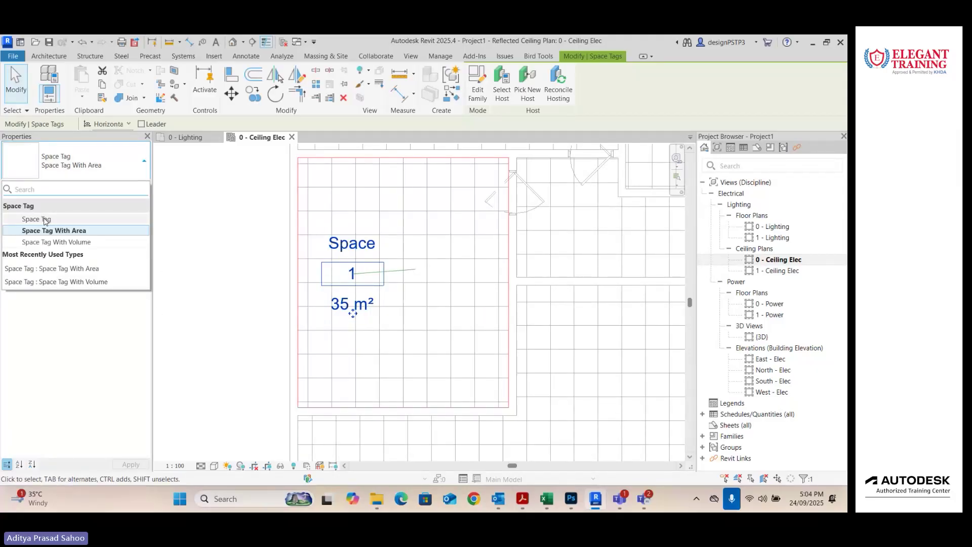
{"action": "left_click", "coordinate": [45, 219]}
{"action": "left_click", "coordinate": [275, 268]}
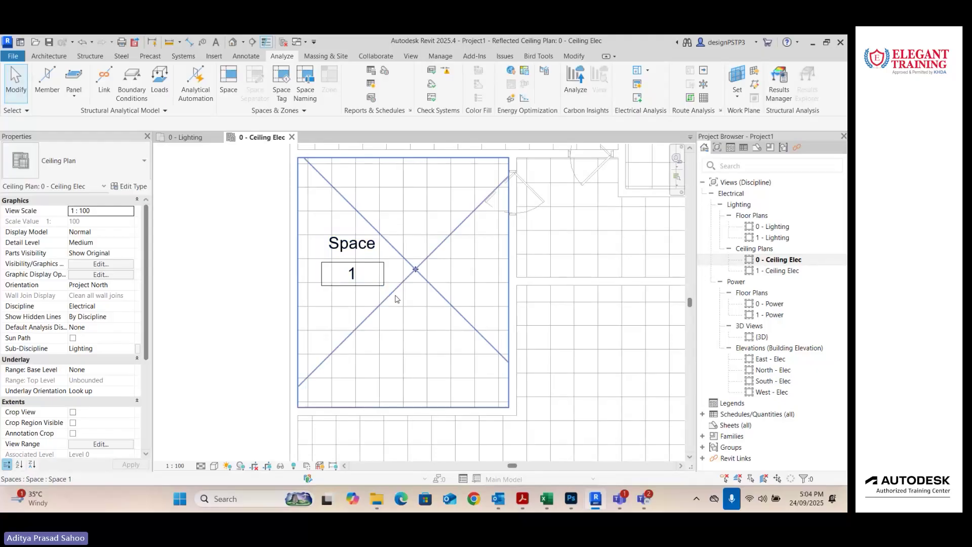
Step: Inspect the number, area and volume labels in the Space Tag family and reload it into the project, overwriting the existing version
{"action": "left_click", "coordinate": [383, 267]}
{"action": "left_click", "coordinate": [479, 84]}
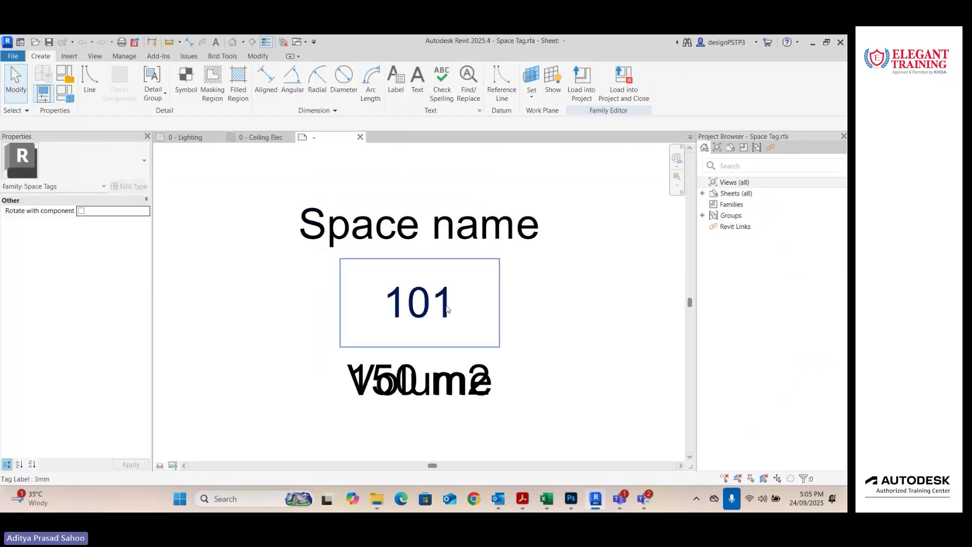
{"action": "left_click_drag", "start_coordinate": [597, 332], "coordinate": [242, 391]}
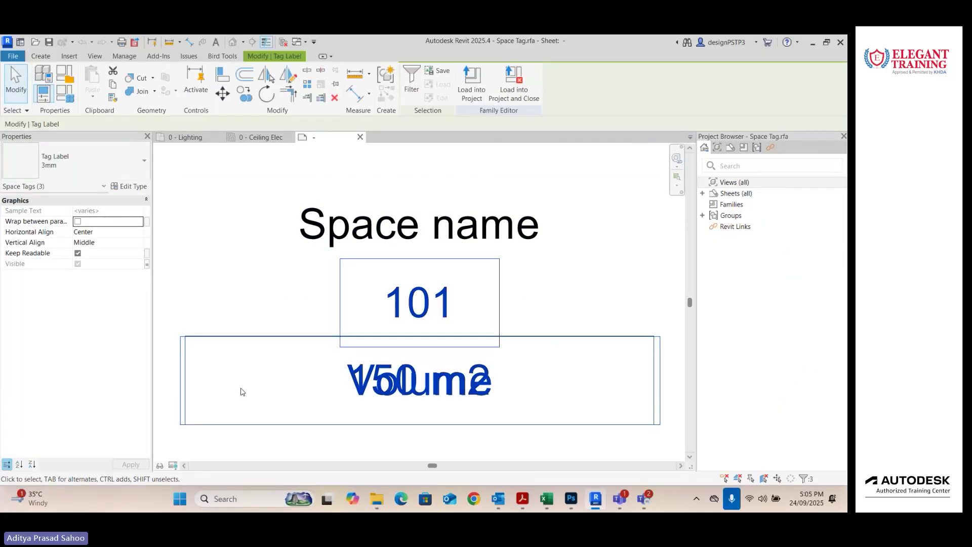
{"action": "key", "text": "Escape"}
{"action": "left_click", "coordinate": [423, 84]}
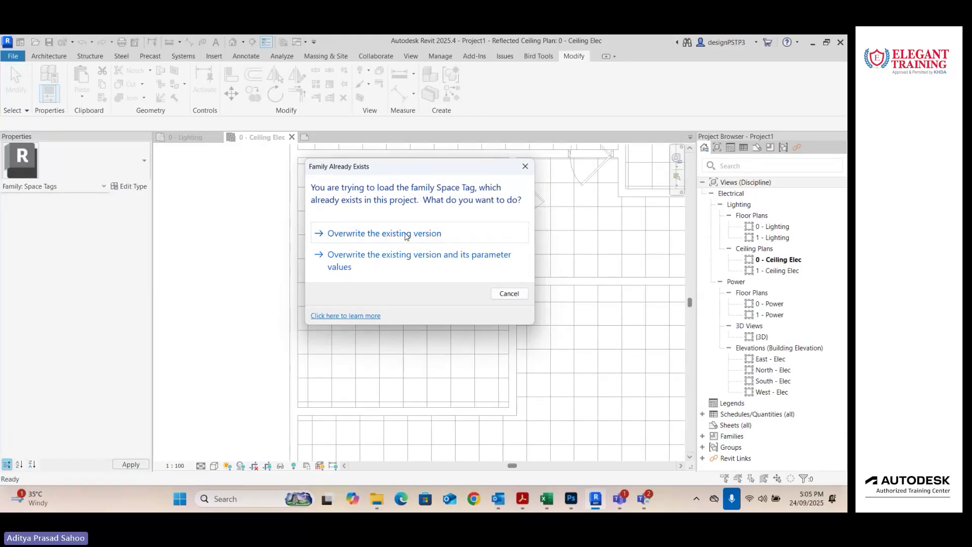
{"action": "left_click", "coordinate": [406, 236]}
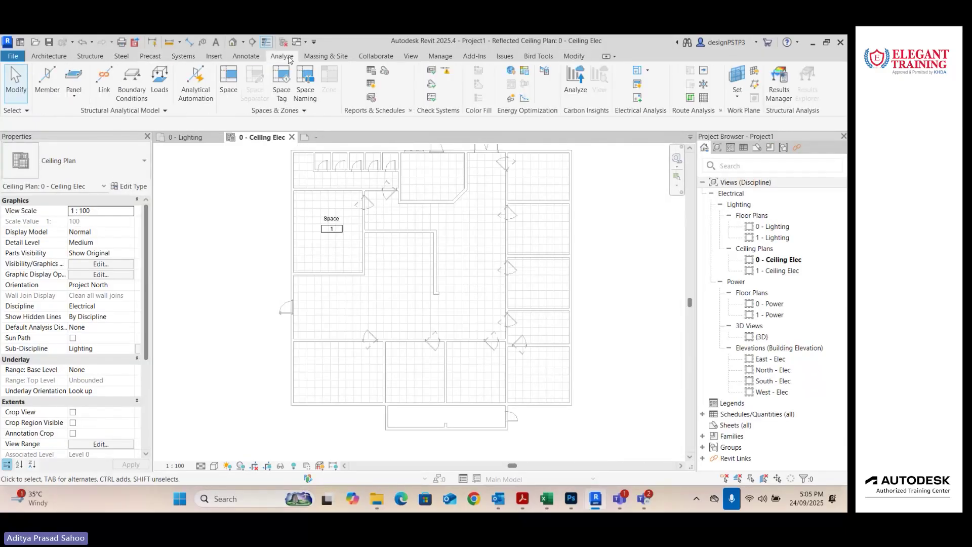
Step: Add Space Tags to the central open area, the chamfered north room, the east-side rooms and the south row of rooms
{"action": "left_click", "coordinate": [282, 82]}
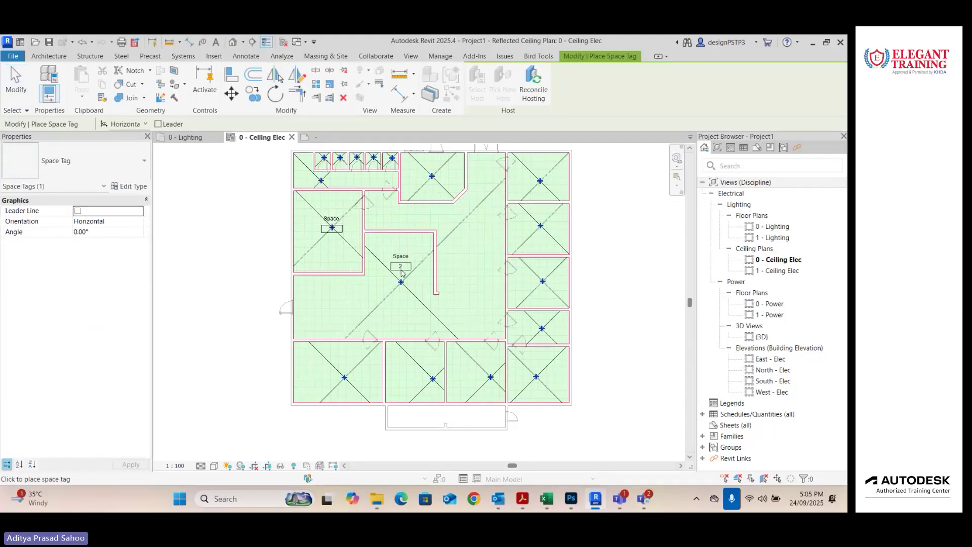
{"action": "left_click", "coordinate": [411, 311]}
{"action": "middle_click_drag", "start_coordinate": [403, 349], "coordinate": [384, 361]}
{"action": "scroll", "coordinate": [399, 240], "scroll_direction": "up", "scroll_amount": 3}
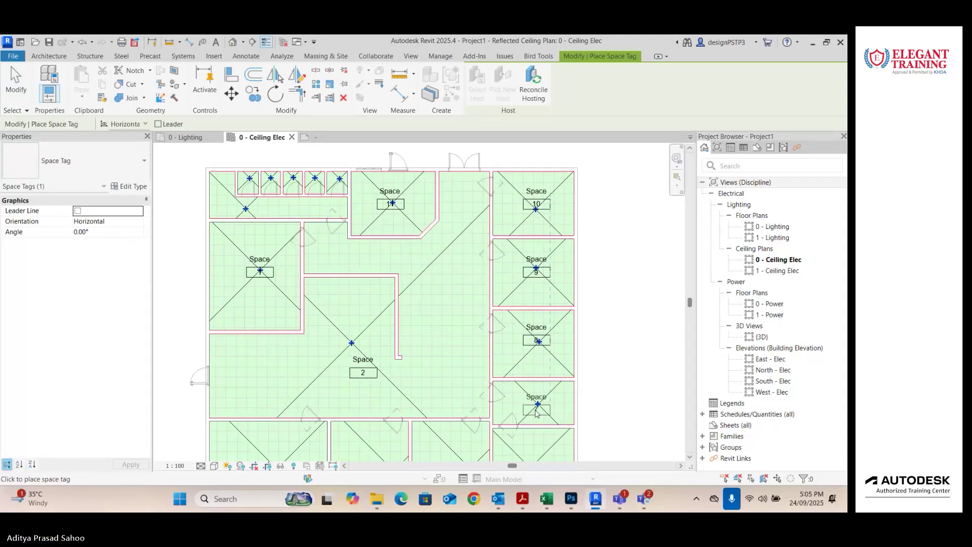
{"action": "middle_click_drag", "start_coordinate": [537, 451], "coordinate": [481, 266]}
{"action": "middle_click_drag", "start_coordinate": [233, 269], "coordinate": [439, 269]}
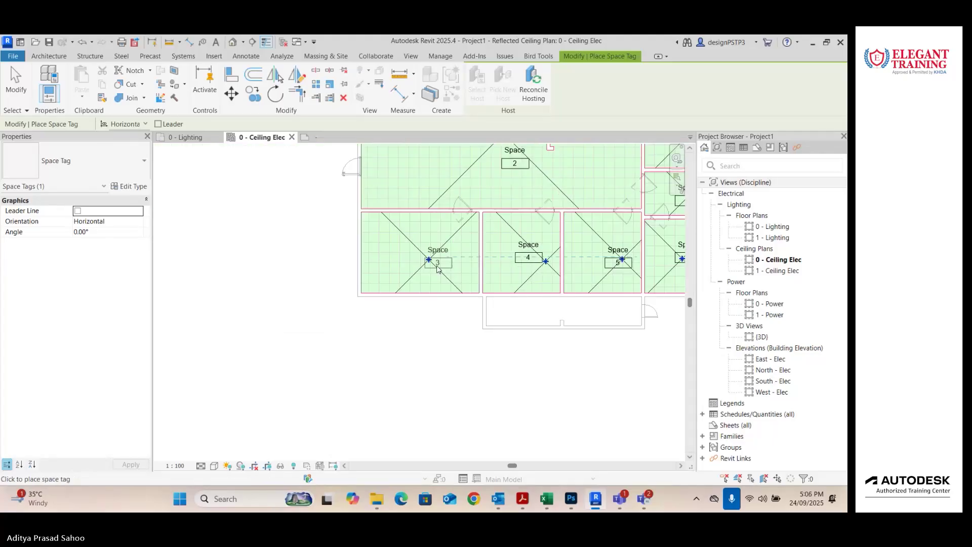
Step: Add a Space Tag to the toilet lobby, space 12
{"action": "scroll", "coordinate": [474, 241], "scroll_direction": "down", "scroll_amount": 4}
{"action": "scroll", "coordinate": [438, 246], "scroll_direction": "up", "scroll_amount": 8}
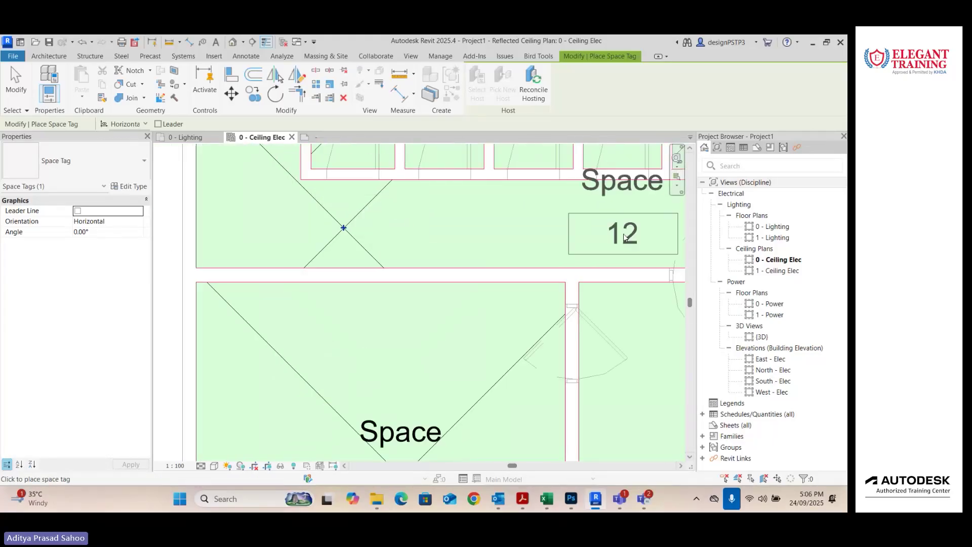
{"action": "scroll", "coordinate": [438, 247], "scroll_direction": "down", "scroll_amount": 2}
{"action": "middle_click_drag", "start_coordinate": [438, 247], "coordinate": [534, 258]}
{"action": "left_click", "coordinate": [345, 259]}
Step: Add Space Tags to the five toilet cubicles, spaces 13 to 17, and end tagging
{"action": "middle_click_drag", "start_coordinate": [346, 259], "coordinate": [330, 350]}
{"action": "left_click", "coordinate": [330, 277]}
{"action": "left_click", "coordinate": [381, 277]}
{"action": "left_click", "coordinate": [477, 278]}
{"action": "left_click", "coordinate": [539, 278]}
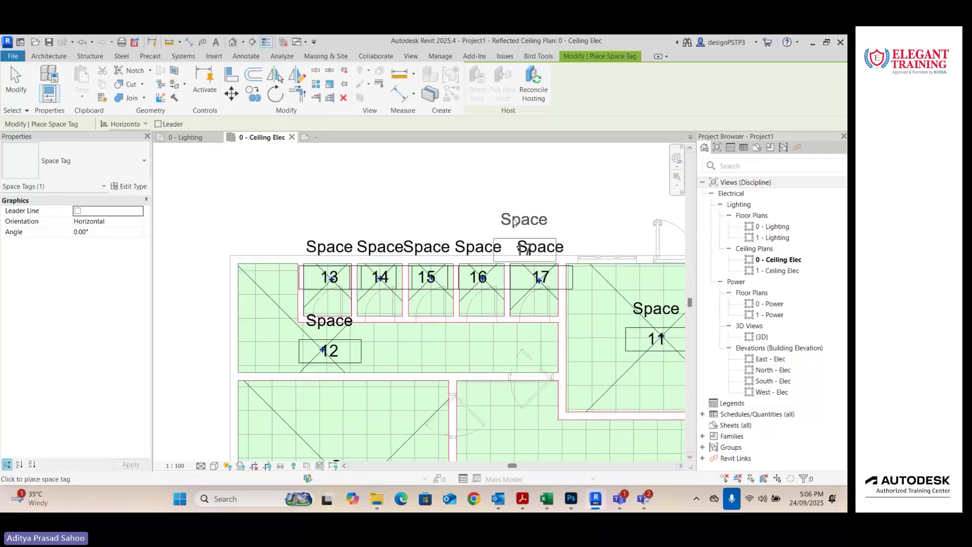
{"action": "scroll", "coordinate": [477, 220], "scroll_direction": "down", "scroll_amount": 4}
{"action": "middle_click_drag", "start_coordinate": [476, 220], "coordinate": [427, 218]}
{"action": "key", "text": "Escape"}
Step: Move the space 13 tag out above the building's north wall, clear of the cubicle
{"action": "left_click", "coordinate": [344, 257]}
{"action": "scroll", "coordinate": [347, 256], "scroll_direction": "up", "scroll_amount": 3}
{"action": "left_click_drag", "start_coordinate": [345, 259], "coordinate": [347, 191]}
{"action": "left_click", "coordinate": [421, 191]}
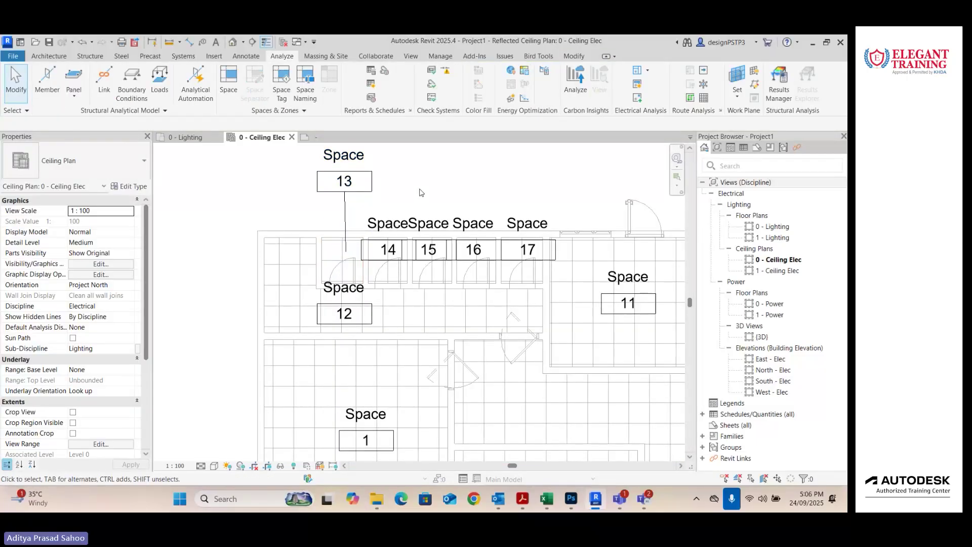
{"action": "middle_click_drag", "start_coordinate": [421, 191], "coordinate": [425, 234]}
Step: Move the tags of spaces 14 to 17 above the north wall, lined up in a row beside the space 13 tag
{"action": "left_click", "coordinate": [393, 303]}
{"action": "left_click_drag", "start_coordinate": [393, 303], "coordinate": [406, 231]}
{"action": "left_click_drag", "start_coordinate": [433, 303], "coordinate": [464, 232]}
{"action": "left_click_drag", "start_coordinate": [478, 303], "coordinate": [529, 223]}
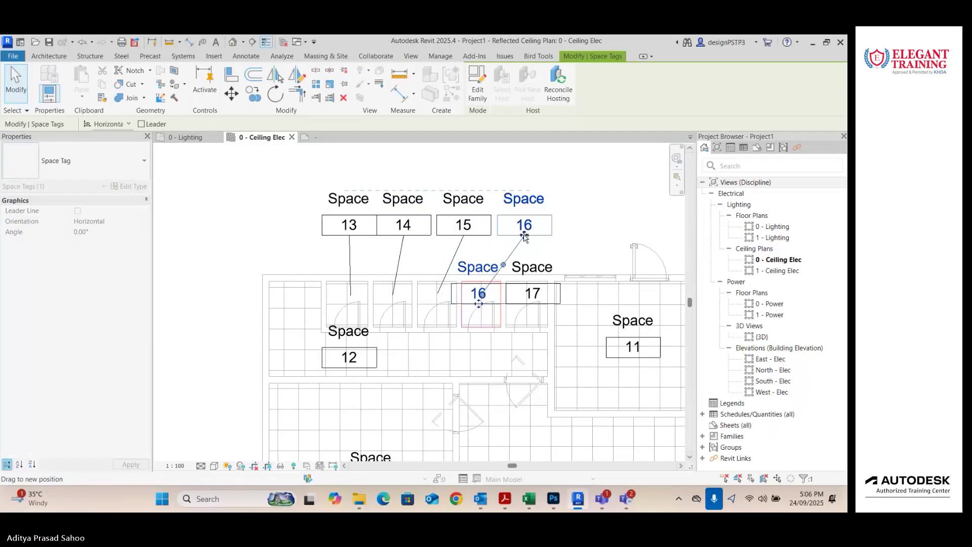
{"action": "left_click", "coordinate": [532, 294]}
{"action": "left_click_drag", "start_coordinate": [532, 294], "coordinate": [585, 236]}
{"action": "left_click", "coordinate": [527, 187]}
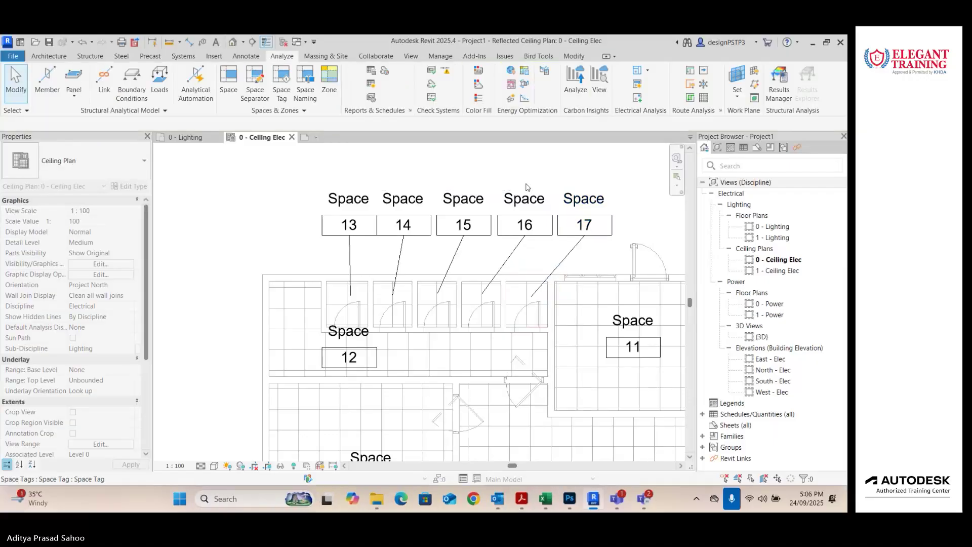
Step: Review the space tags across the ceiling plan, checking the tag of space 10 up close
{"action": "scroll", "coordinate": [421, 183], "scroll_direction": "down", "scroll_amount": 3}
{"action": "scroll", "coordinate": [254, 195], "scroll_direction": "down", "scroll_amount": 4}
{"action": "middle_click_drag", "start_coordinate": [223, 261], "coordinate": [199, 218]}
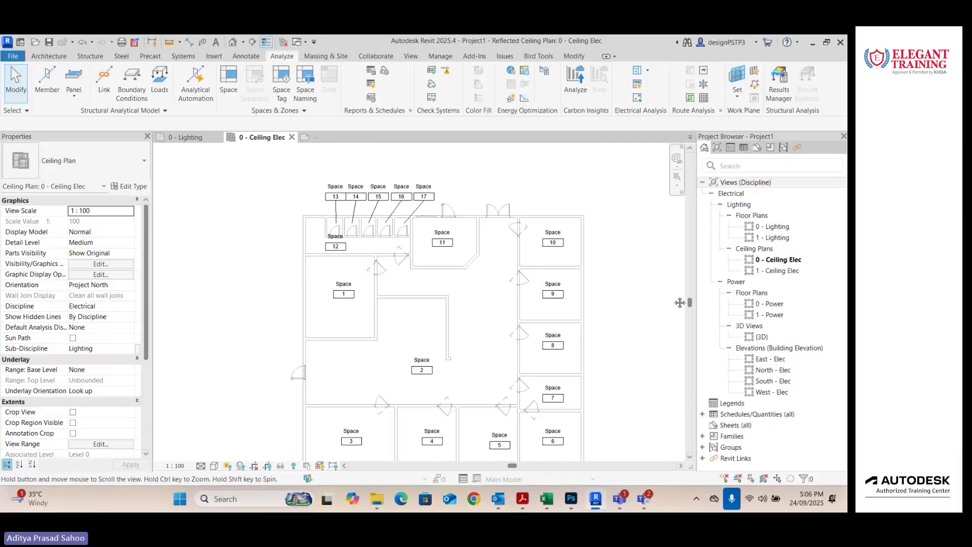
{"action": "middle_click_drag", "start_coordinate": [657, 272], "coordinate": [660, 266]}
{"action": "scroll", "coordinate": [527, 200], "scroll_direction": "up", "scroll_amount": 5}
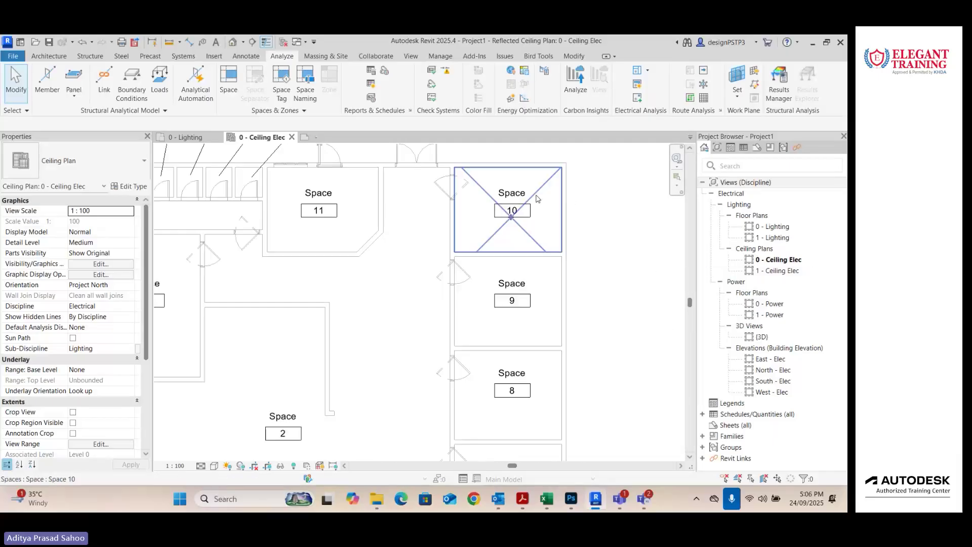
{"action": "left_click", "coordinate": [494, 194]}
{"action": "left_click", "coordinate": [494, 194]}
{"action": "left_click", "coordinate": [630, 247]}
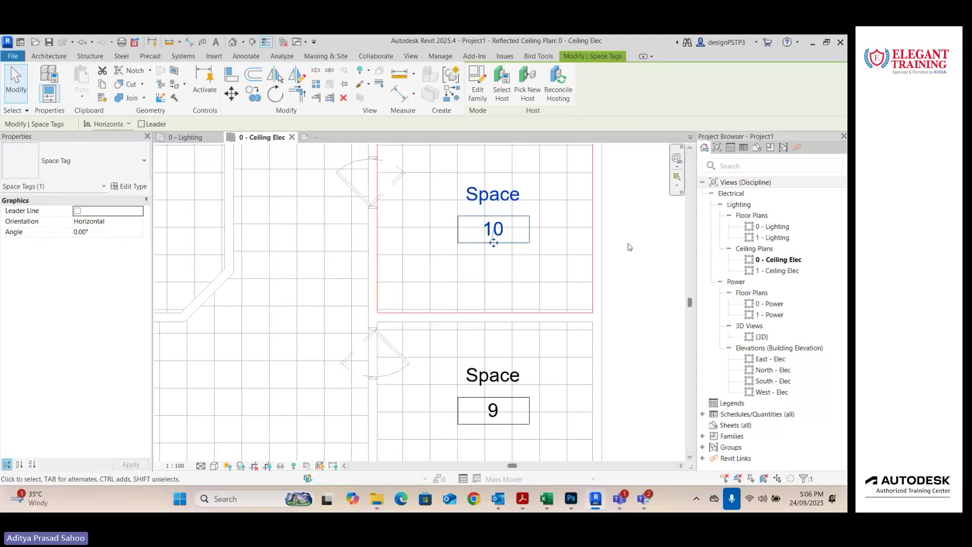
{"action": "left_click", "coordinate": [631, 246]}
{"action": "scroll", "coordinate": [606, 182], "scroll_direction": "down", "scroll_amount": 5}
{"action": "middle_click_drag", "start_coordinate": [597, 189], "coordinate": [524, 225]}
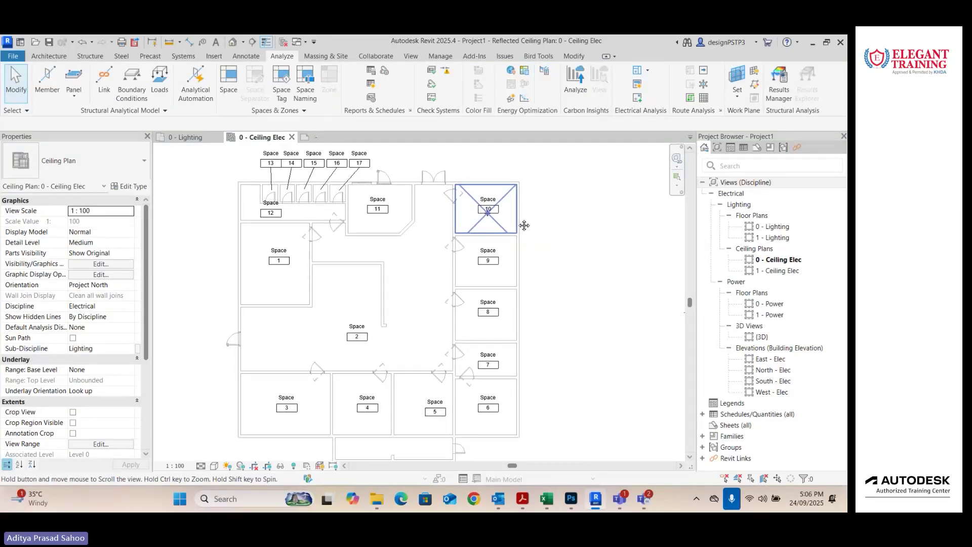
{"action": "left_click", "coordinate": [184, 57]}
{"action": "mouse_move", "coordinate": [669, 104]}
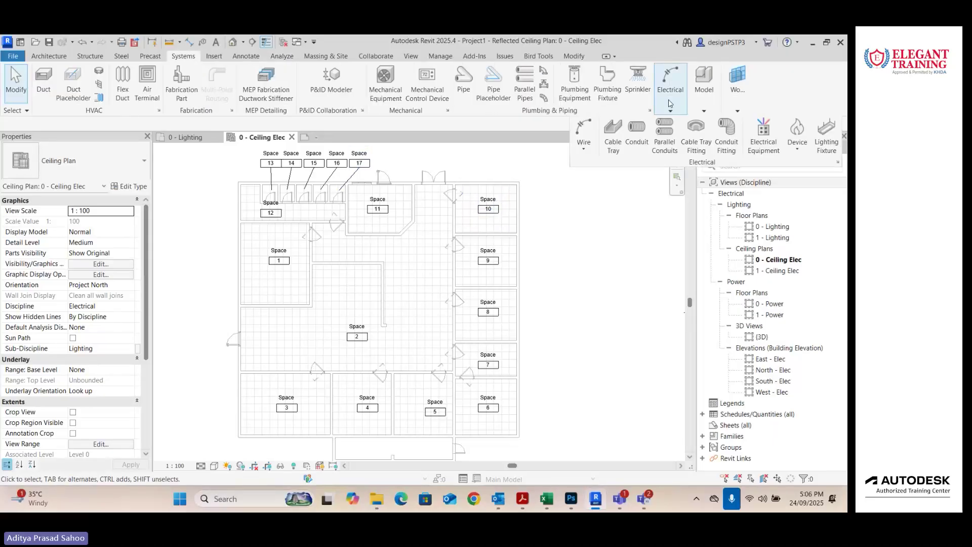
{"action": "left_click", "coordinate": [827, 143]}
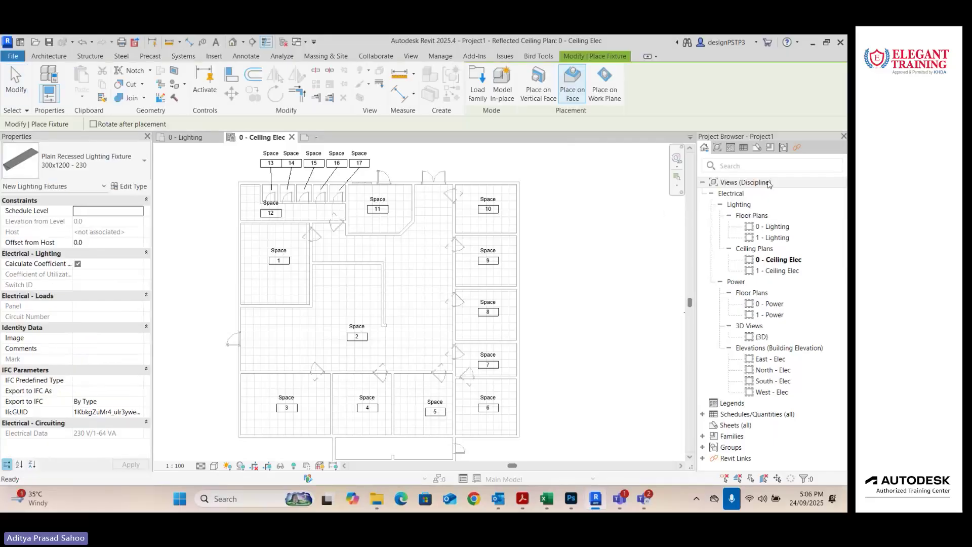
{"action": "left_click", "coordinate": [49, 175]}
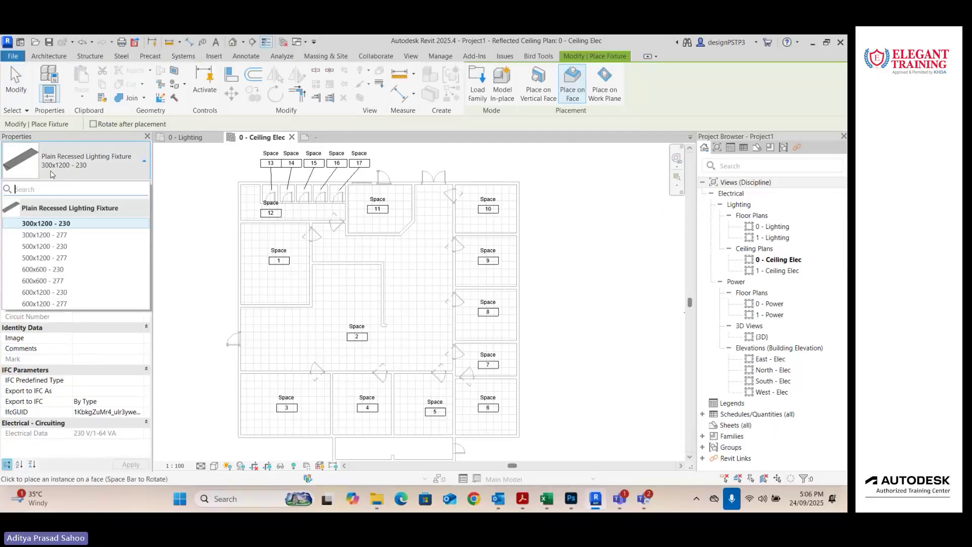
{"action": "left_click", "coordinate": [74, 228]}
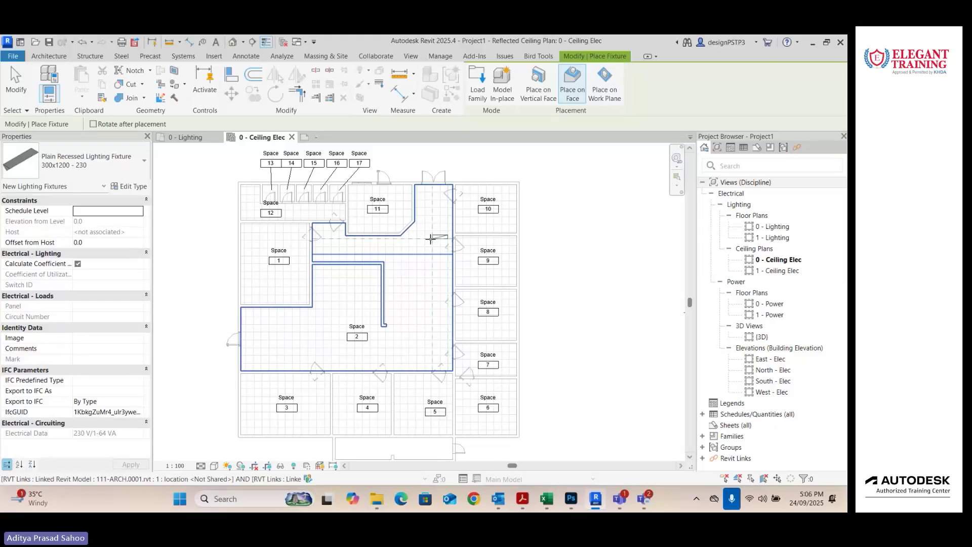
{"action": "scroll", "coordinate": [436, 239], "scroll_direction": "up", "scroll_amount": 3}
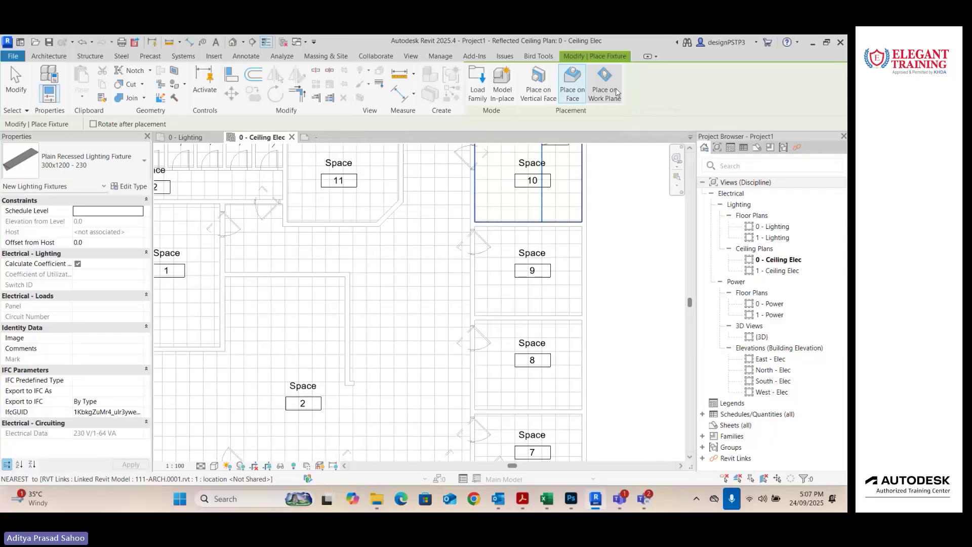
{"action": "scroll", "coordinate": [427, 256], "scroll_direction": "down", "scroll_amount": 3}
{"action": "scroll", "coordinate": [415, 275], "scroll_direction": "up", "scroll_amount": 8}
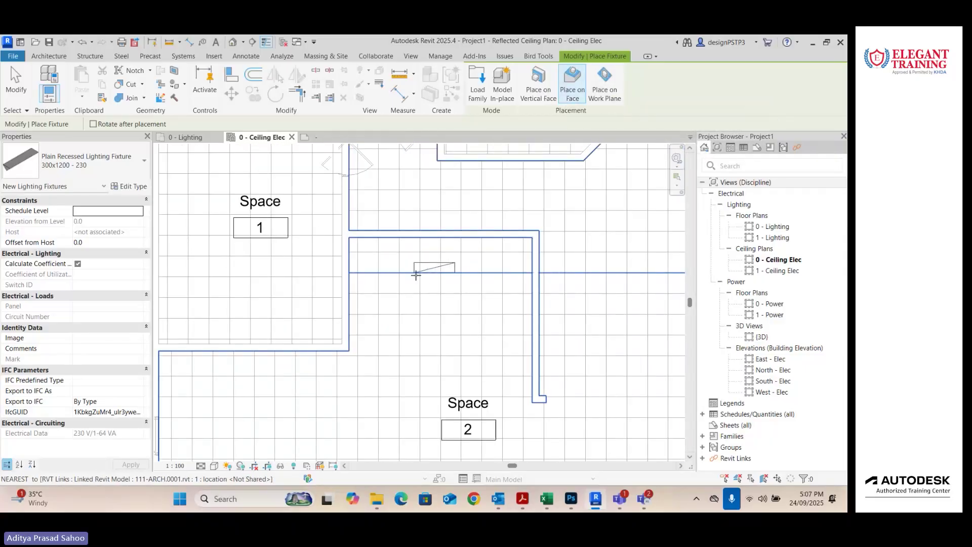
{"action": "scroll", "coordinate": [419, 274], "scroll_direction": "down", "scroll_amount": 6}
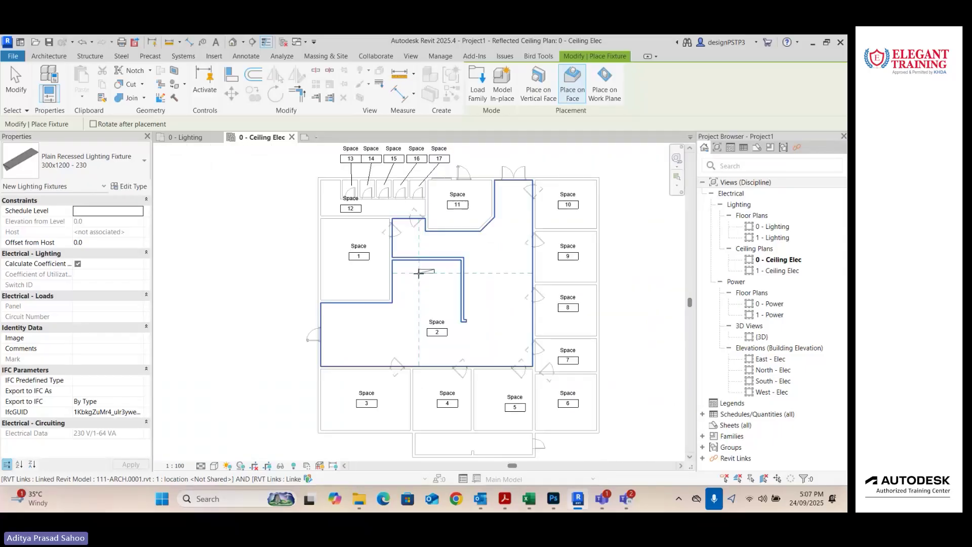
{"action": "key", "text": "Escape"}
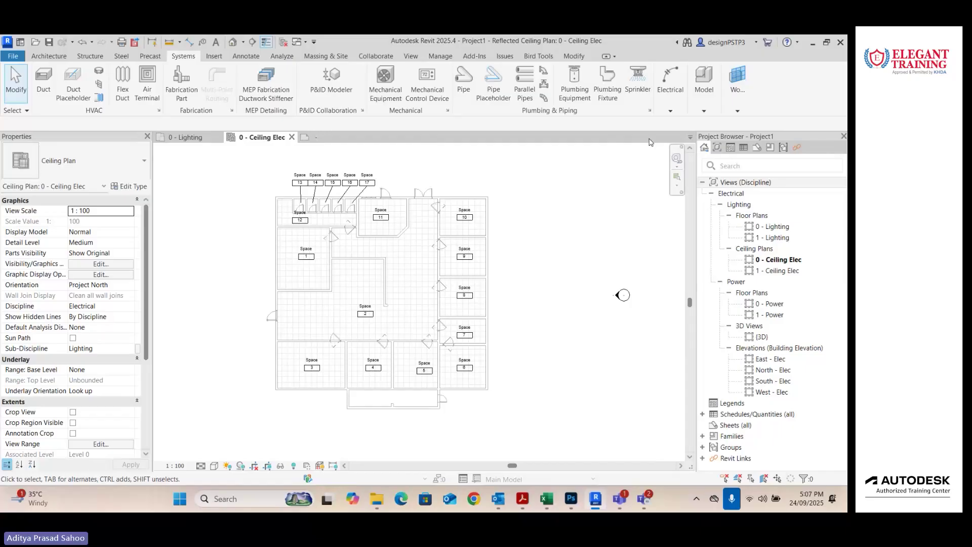
Step: Start a Lighting Fixture placement and browse the family library to US > Lighting > MEP > Internal for loading a family
{"action": "left_click", "coordinate": [670, 110]}
{"action": "left_click", "coordinate": [824, 147]}
{"action": "left_click", "coordinate": [474, 93]}
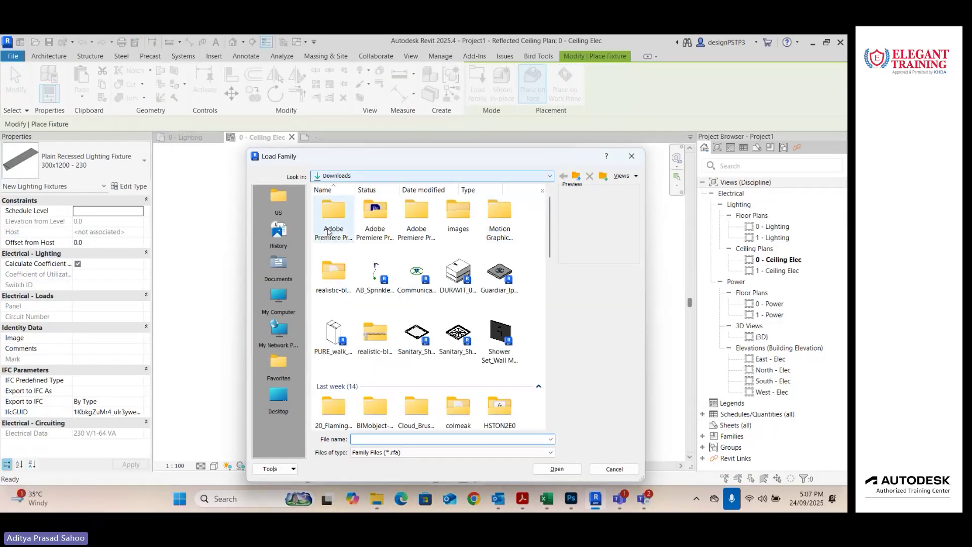
{"action": "left_click", "coordinate": [282, 205]}
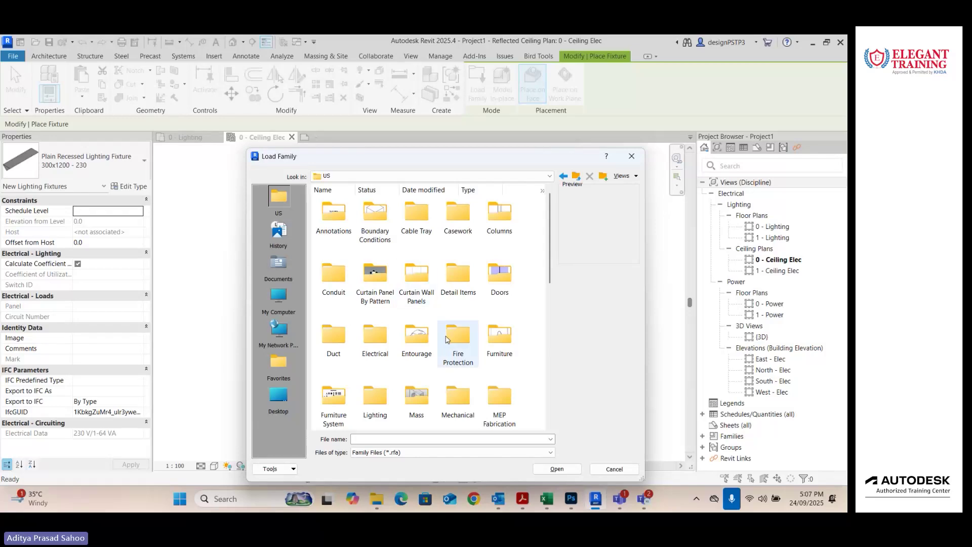
{"action": "scroll", "coordinate": [447, 345], "scroll_direction": "down", "scroll_amount": 2}
{"action": "scroll", "coordinate": [447, 351], "scroll_direction": "down", "scroll_amount": 2}
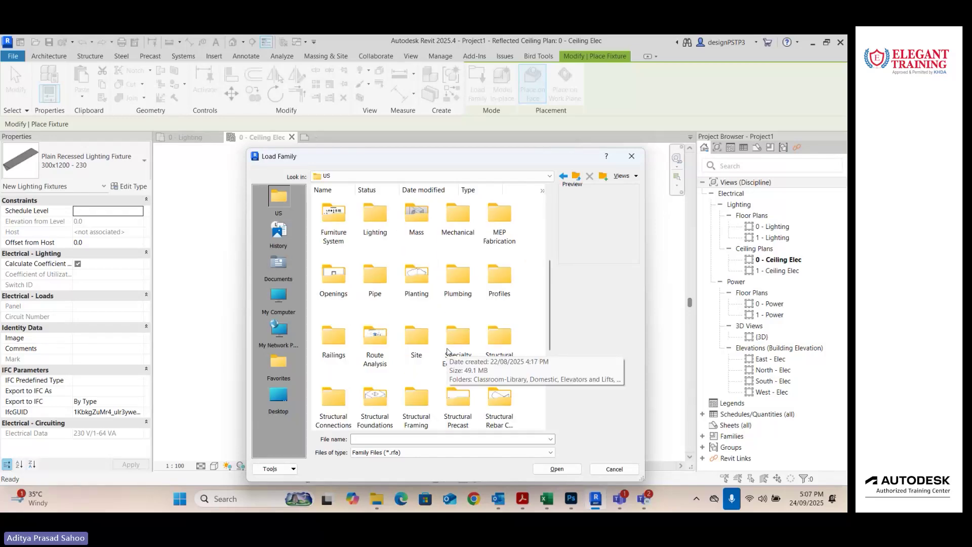
{"action": "scroll", "coordinate": [476, 328], "scroll_direction": "down", "scroll_amount": 2}
{"action": "scroll", "coordinate": [439, 314], "scroll_direction": "up", "scroll_amount": 4}
{"action": "left_click", "coordinate": [439, 313]}
{"action": "key", "text": "Left"}
{"action": "key", "text": "Left"}
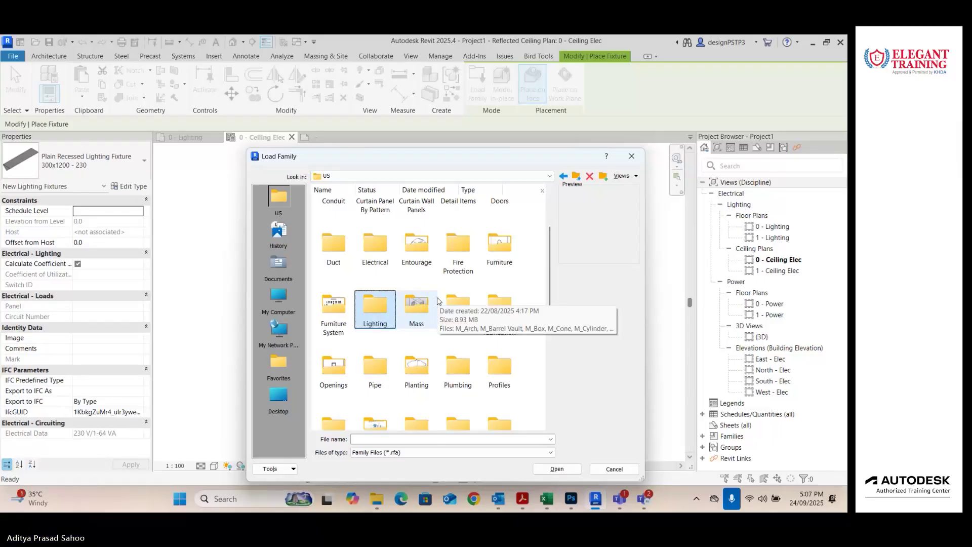
{"action": "double_click", "coordinate": [373, 304]}
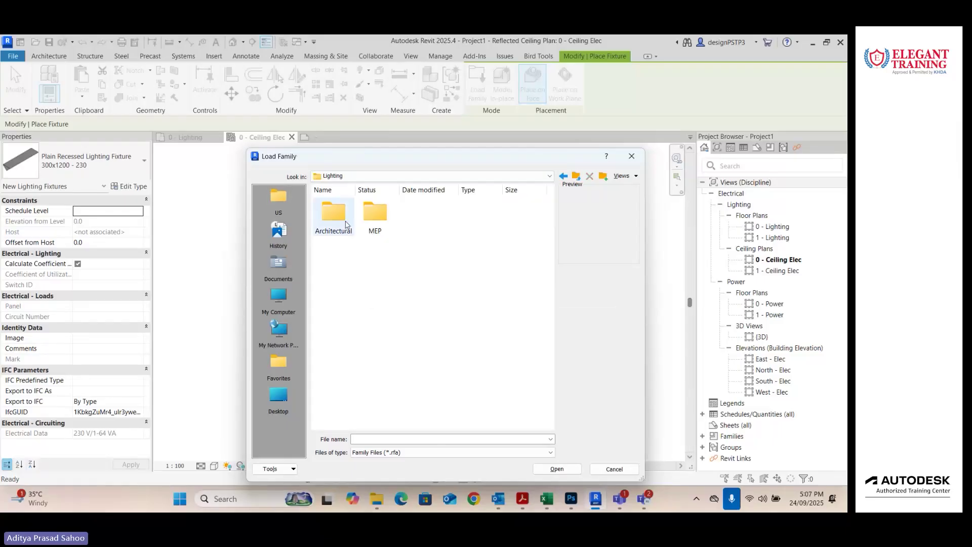
{"action": "double_click", "coordinate": [374, 222]}
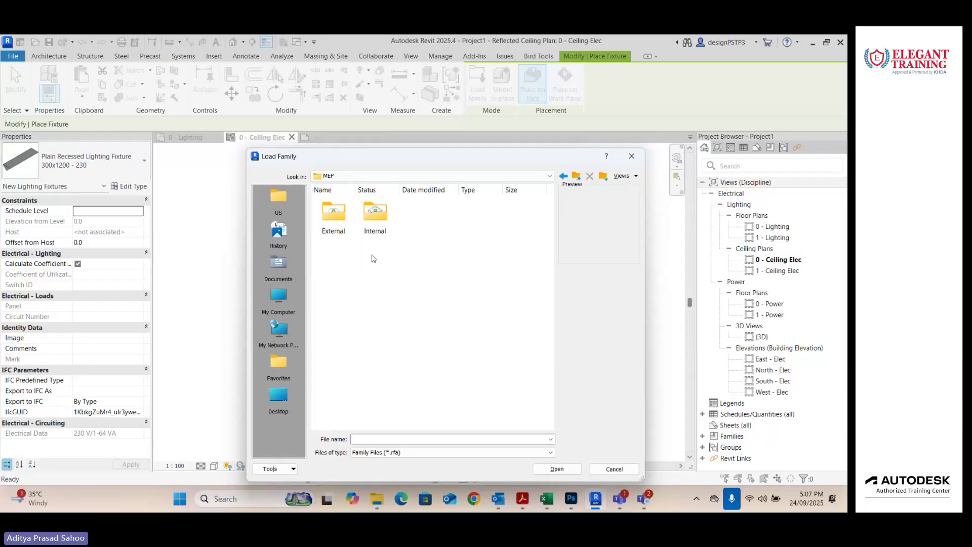
{"action": "double_click", "coordinate": [371, 216]}
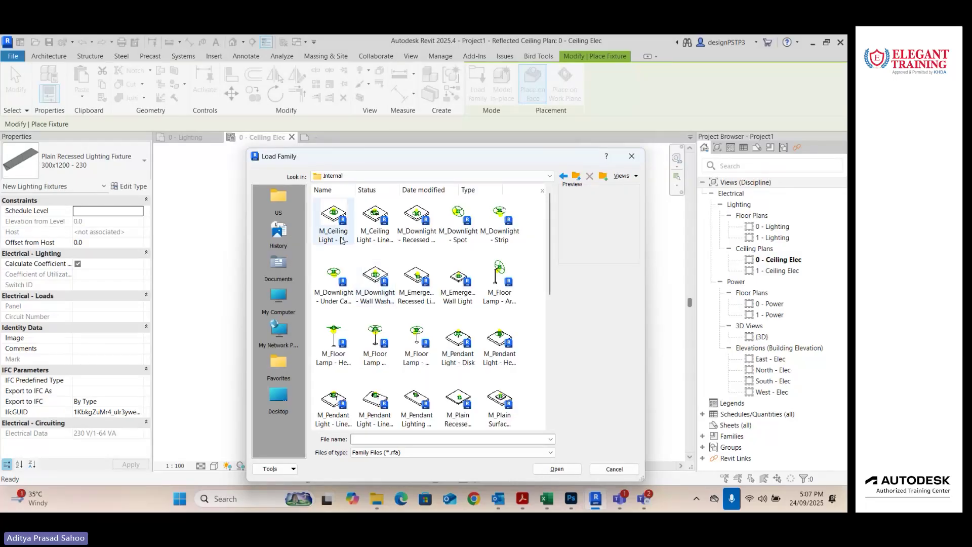
Step: Preview a few internal light families and load M_Ceiling Light - Flat Round.rfa into the project
{"action": "left_click", "coordinate": [342, 250]}
{"action": "left_click", "coordinate": [372, 244]}
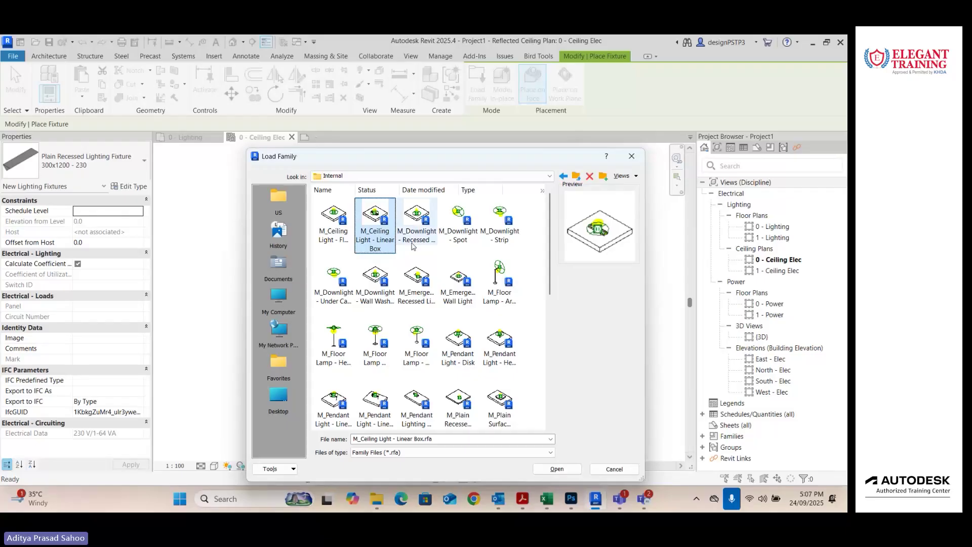
{"action": "left_click", "coordinate": [413, 246]}
{"action": "left_click", "coordinate": [461, 241]}
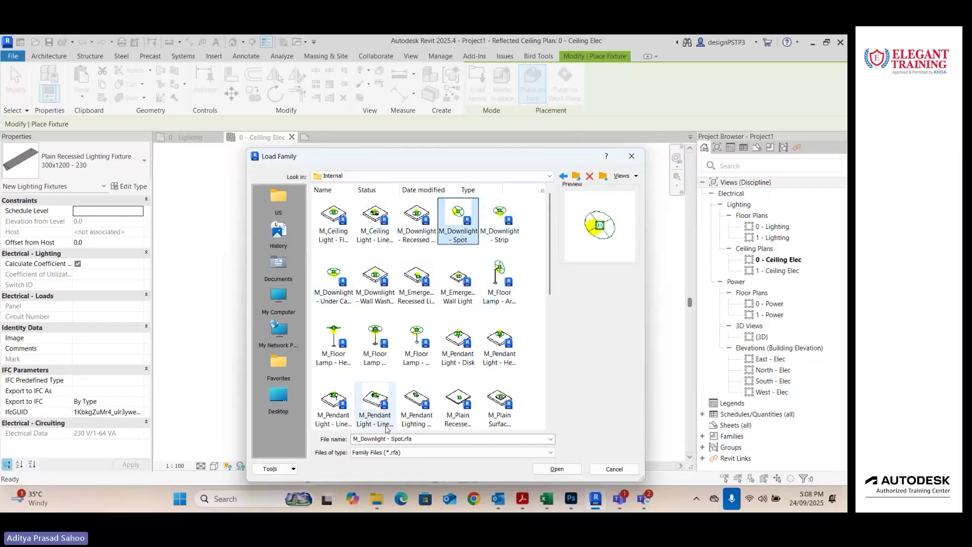
{"action": "left_click", "coordinate": [333, 241]}
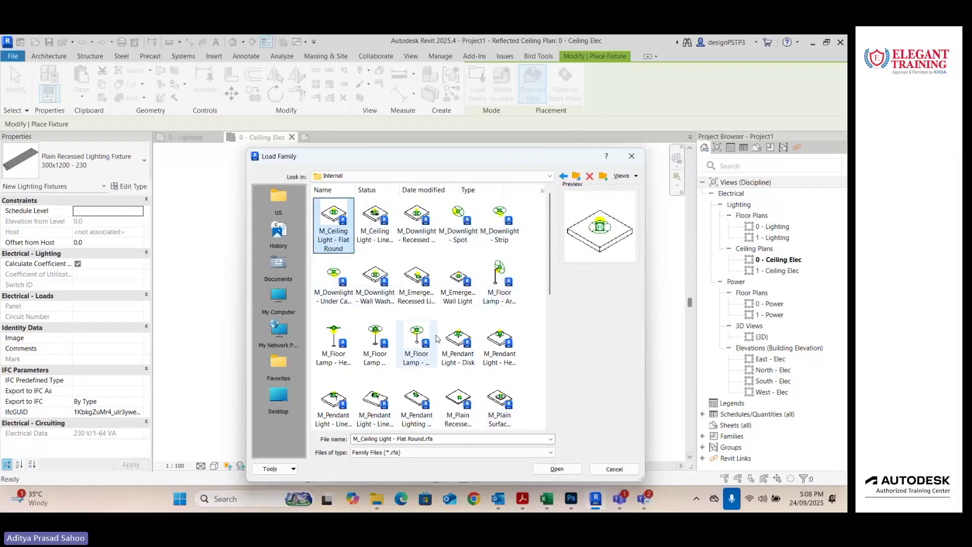
{"action": "left_click", "coordinate": [570, 472]}
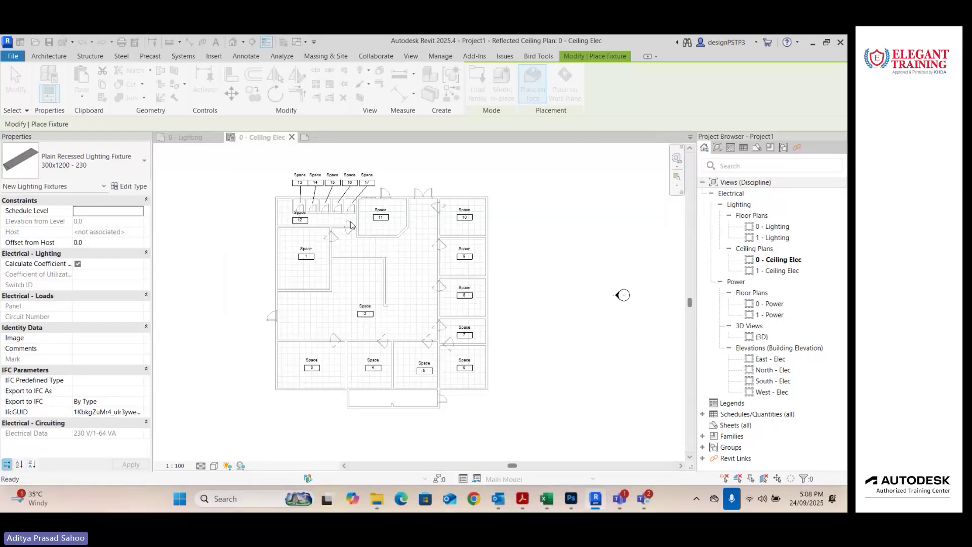
Step: Place four M_Ceiling Light - Flat Round 60W - 120V fixtures on the ceiling face of space 1, one near each corner
{"action": "scroll", "coordinate": [373, 256], "scroll_direction": "up", "scroll_amount": 3}
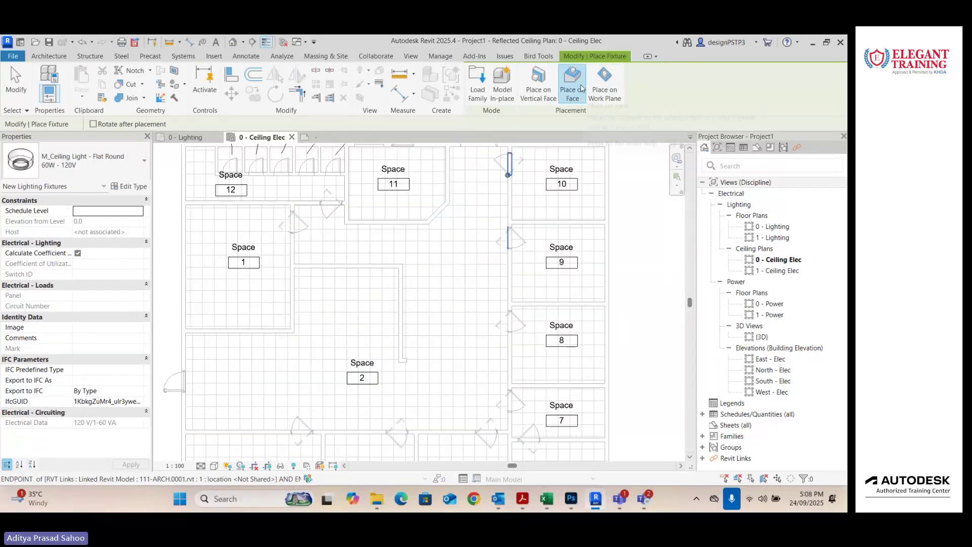
{"action": "scroll", "coordinate": [341, 299], "scroll_direction": "up", "scroll_amount": 2}
{"action": "middle_click_drag", "start_coordinate": [329, 309], "coordinate": [444, 379]}
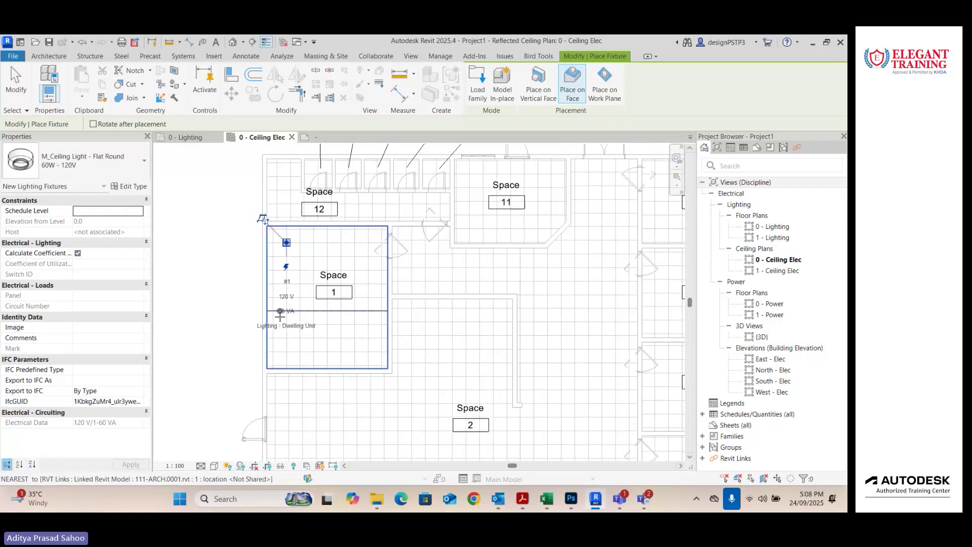
{"action": "left_click", "coordinate": [287, 338]}
{"action": "left_click", "coordinate": [368, 242]}
{"action": "left_click", "coordinate": [369, 338]}
{"action": "scroll", "coordinate": [400, 400], "scroll_direction": "down", "scroll_amount": 2}
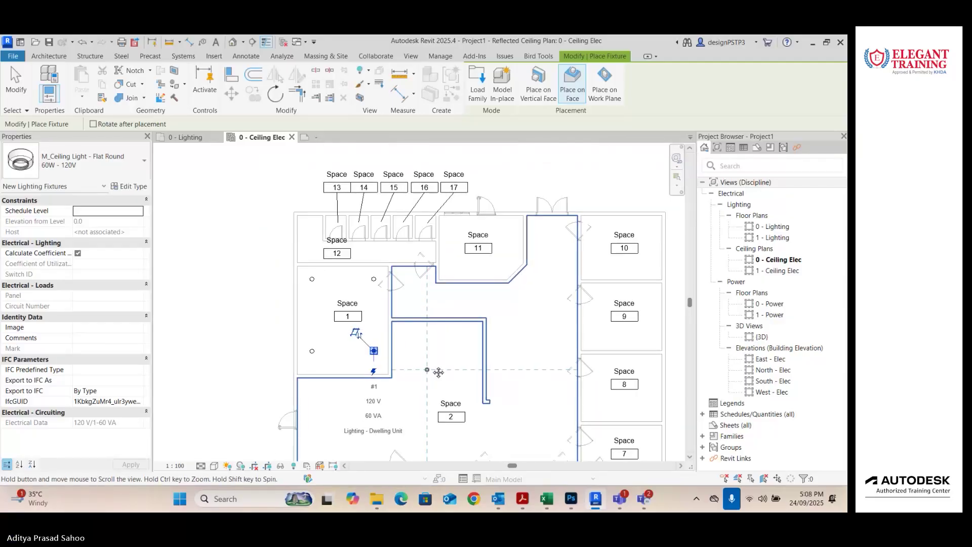
Step: Place one flat round 60W - 120V ceiling light at the centre of each toilet cubicle, spaces 13 to 17
{"action": "scroll", "coordinate": [337, 232], "scroll_direction": "up", "scroll_amount": 5}
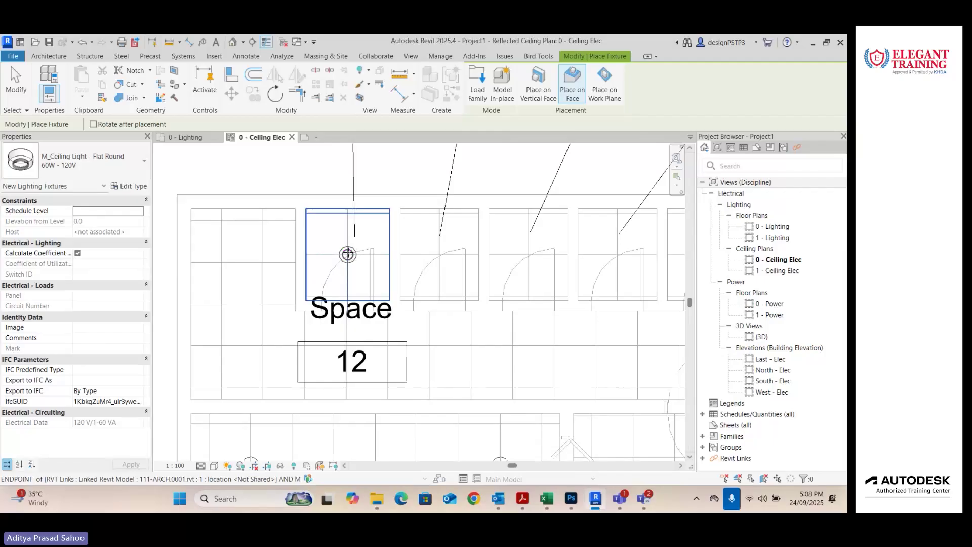
{"action": "left_click", "coordinate": [348, 255]}
{"action": "left_click", "coordinate": [440, 254]}
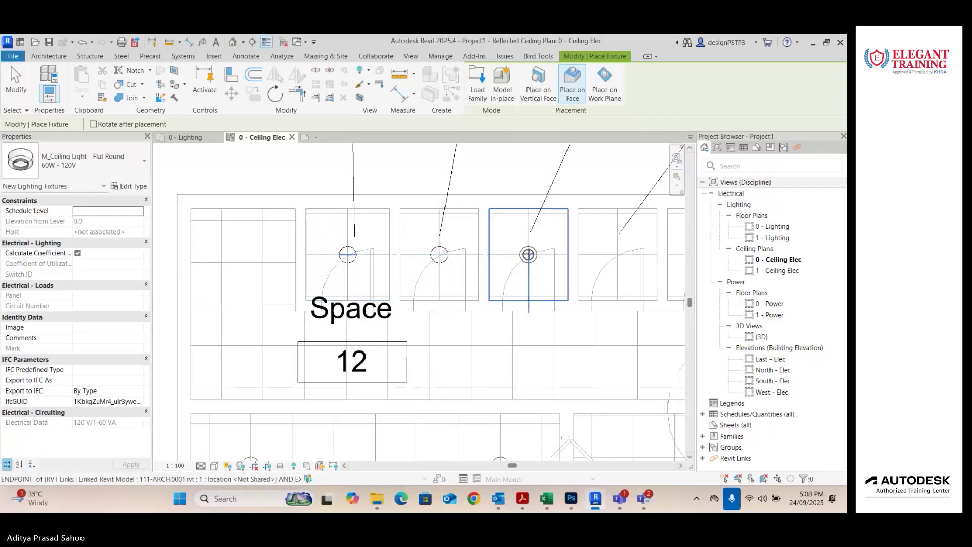
{"action": "left_click", "coordinate": [529, 255]}
{"action": "scroll", "coordinate": [567, 231], "scroll_direction": "down", "scroll_amount": 1}
{"action": "middle_click_drag", "start_coordinate": [568, 231], "coordinate": [390, 239]}
{"action": "left_click", "coordinate": [434, 258]}
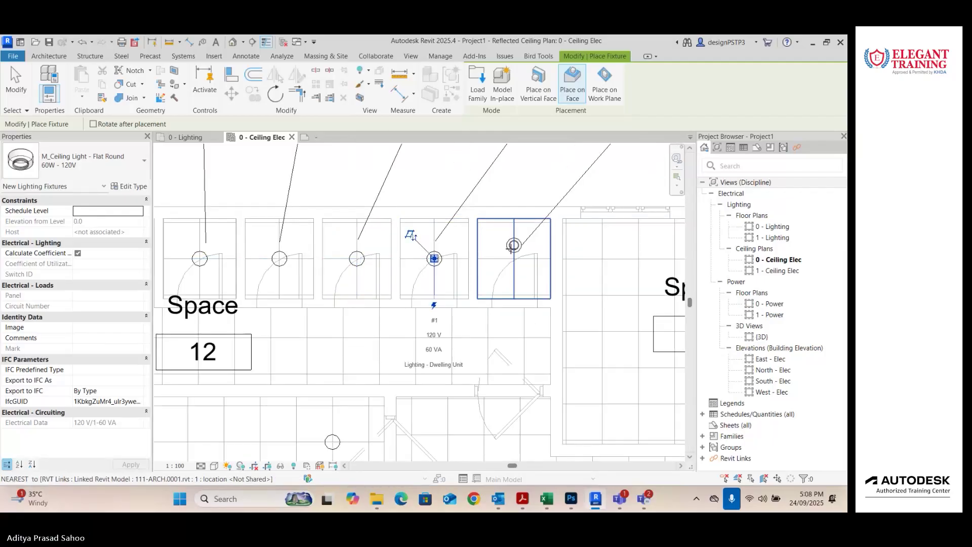
{"action": "left_click", "coordinate": [514, 258]}
Step: Place five flat round ceiling lights in space 12, one in its northwest recess and four in a row along the corridor, and end placement
{"action": "scroll", "coordinate": [514, 258], "scroll_direction": "down", "scroll_amount": 2}
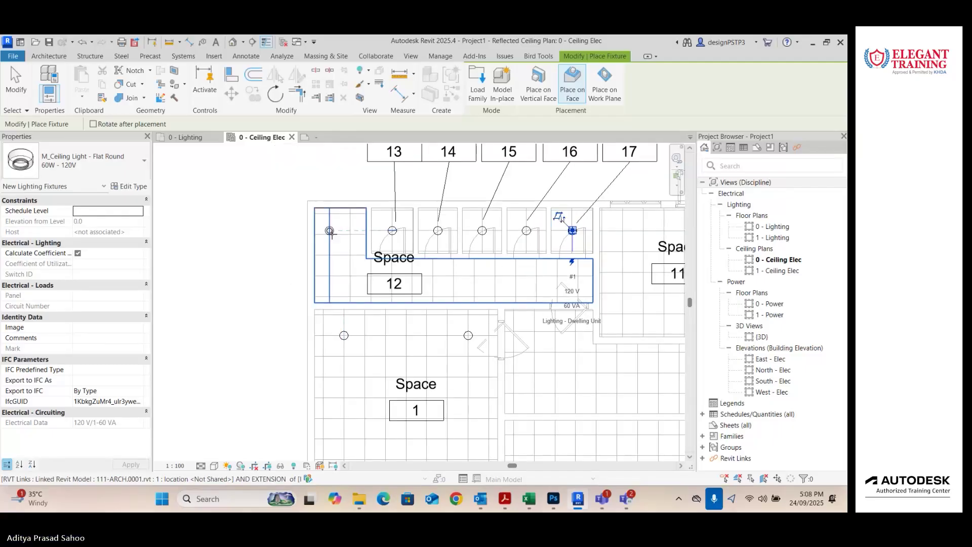
{"action": "left_click", "coordinate": [341, 258]}
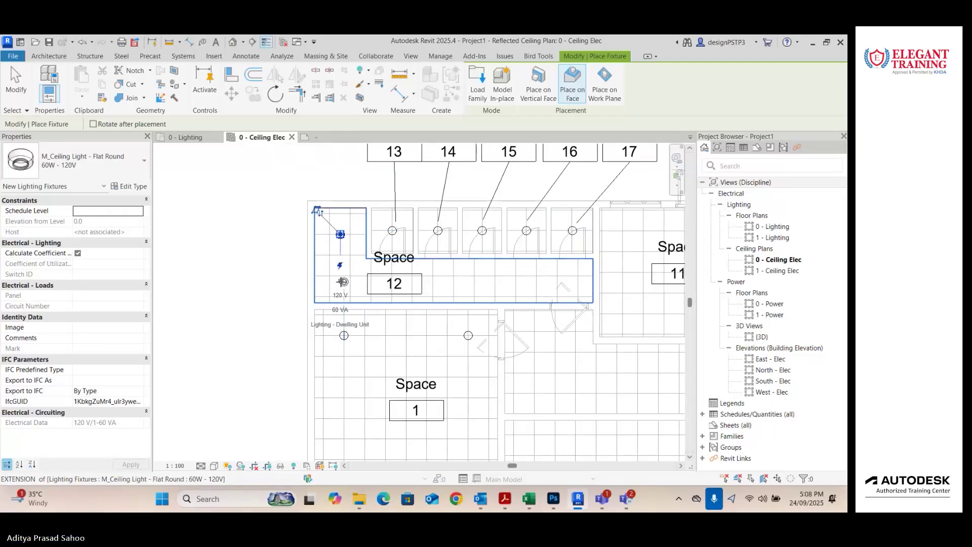
{"action": "scroll", "coordinate": [340, 277], "scroll_direction": "up", "scroll_amount": 2}
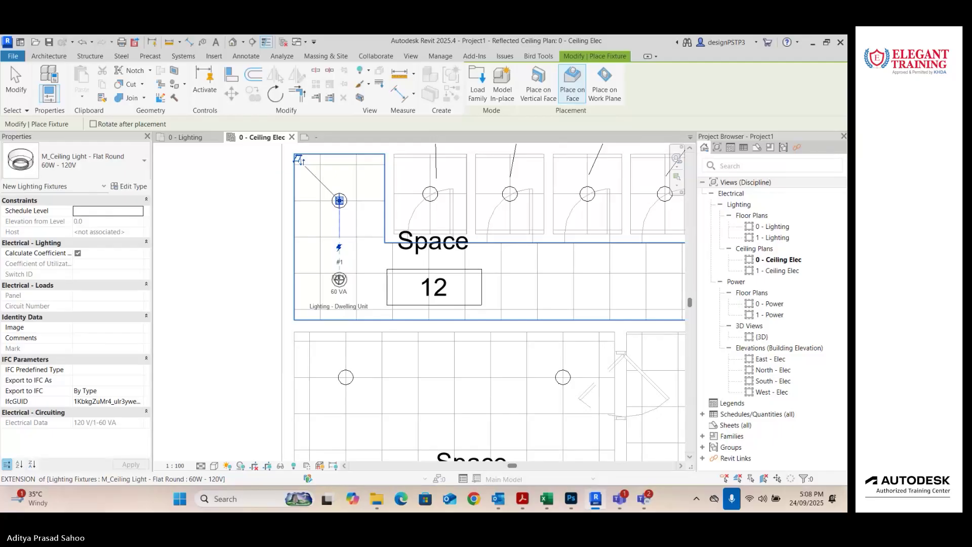
{"action": "left_click", "coordinate": [527, 279]}
{"action": "scroll", "coordinate": [527, 279], "scroll_direction": "down", "scroll_amount": 2}
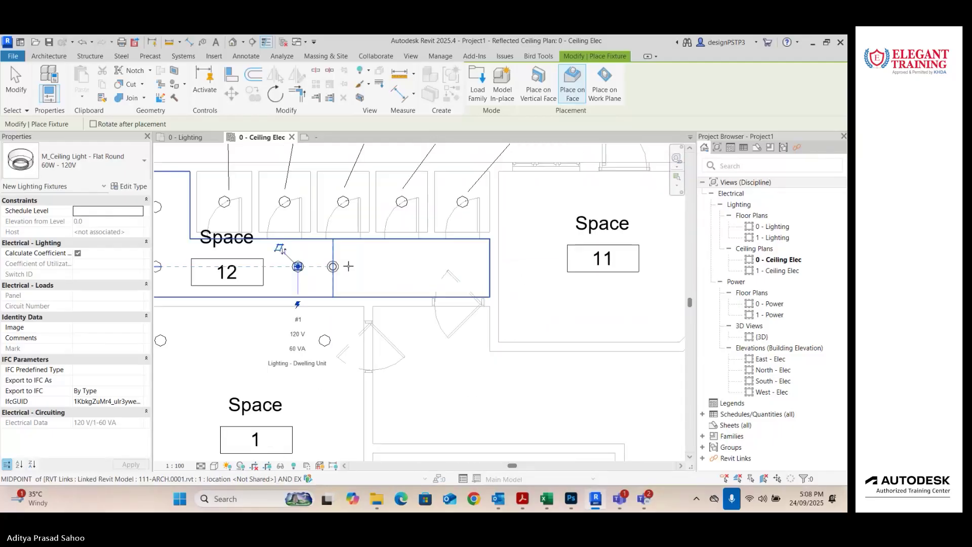
{"action": "left_click", "coordinate": [387, 267]}
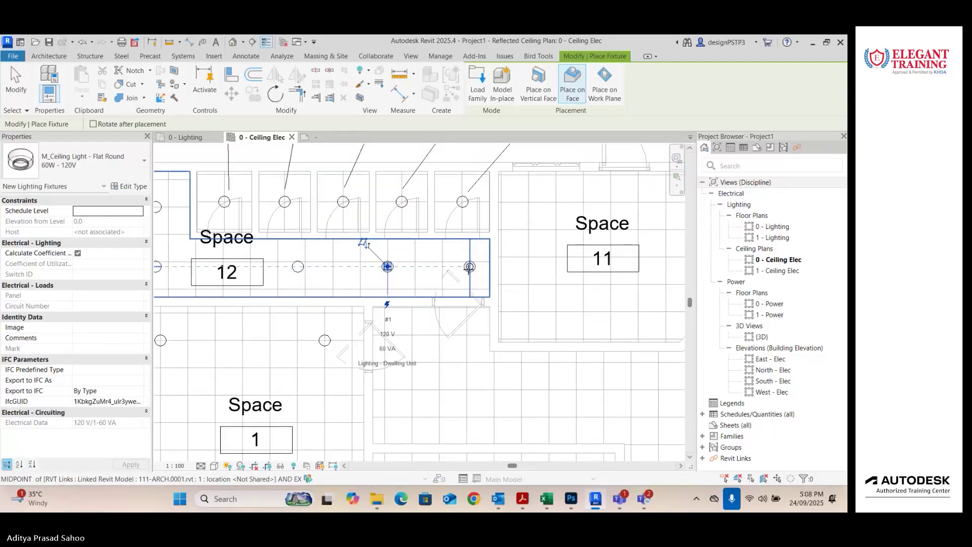
{"action": "scroll", "coordinate": [365, 244], "scroll_direction": "down", "scroll_amount": 4}
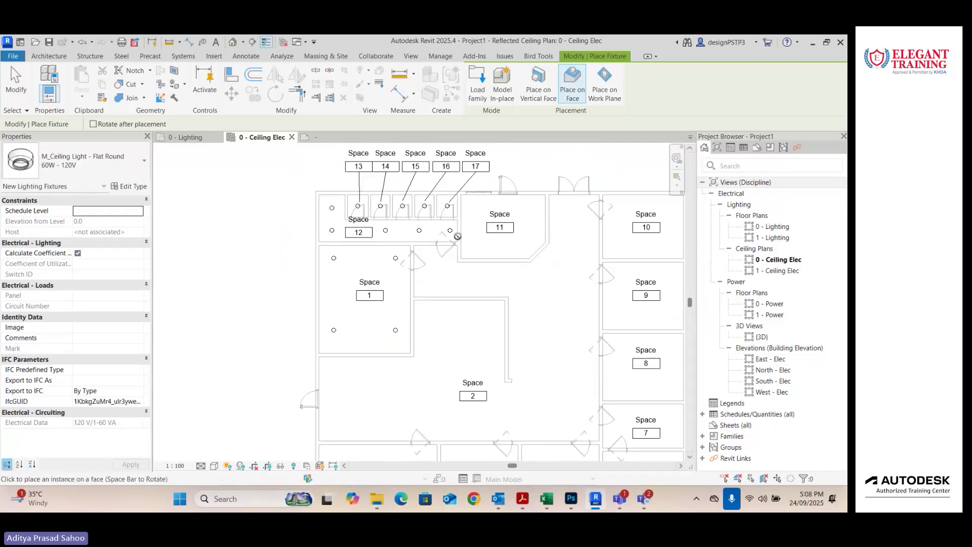
{"action": "scroll", "coordinate": [492, 251], "scroll_direction": "down", "scroll_amount": 1}
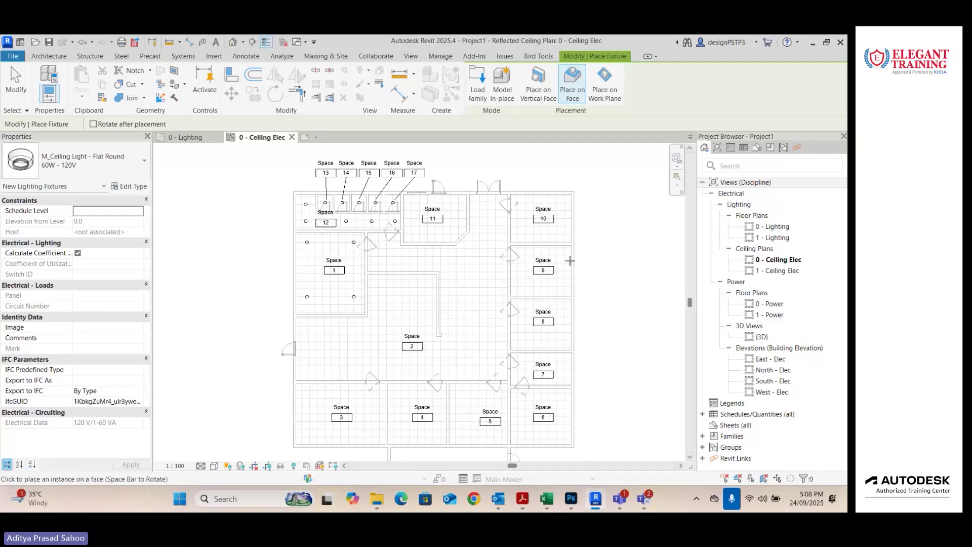
{"action": "key", "text": "Escape"}
{"action": "key", "text": "Escape"}
Step: Place four Plain Recessed Lighting Fixture 300x1200 - 230 fixtures, turned east-west, in a north-south line down the east corridor of space 2
{"action": "left_click", "coordinate": [670, 104]}
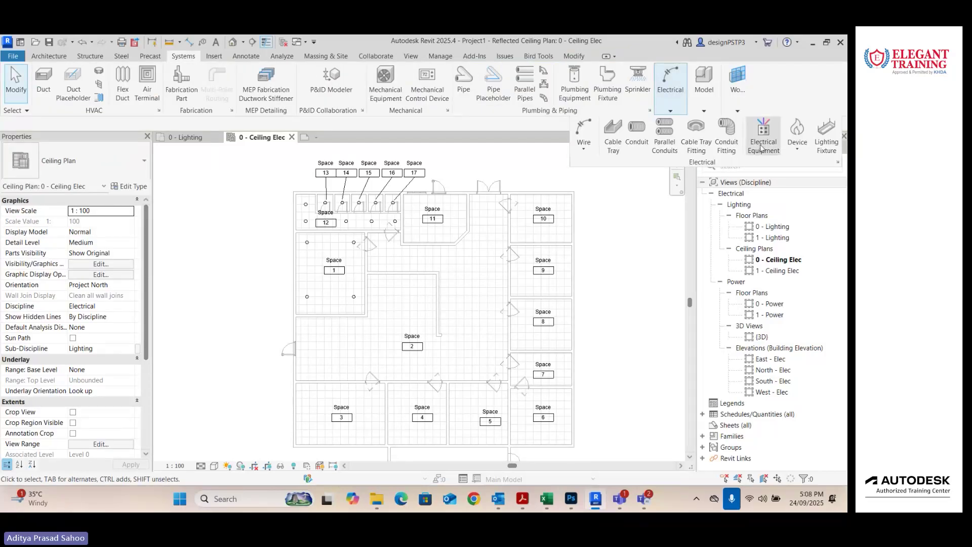
{"action": "left_click", "coordinate": [827, 136]}
{"action": "left_click", "coordinate": [77, 168]}
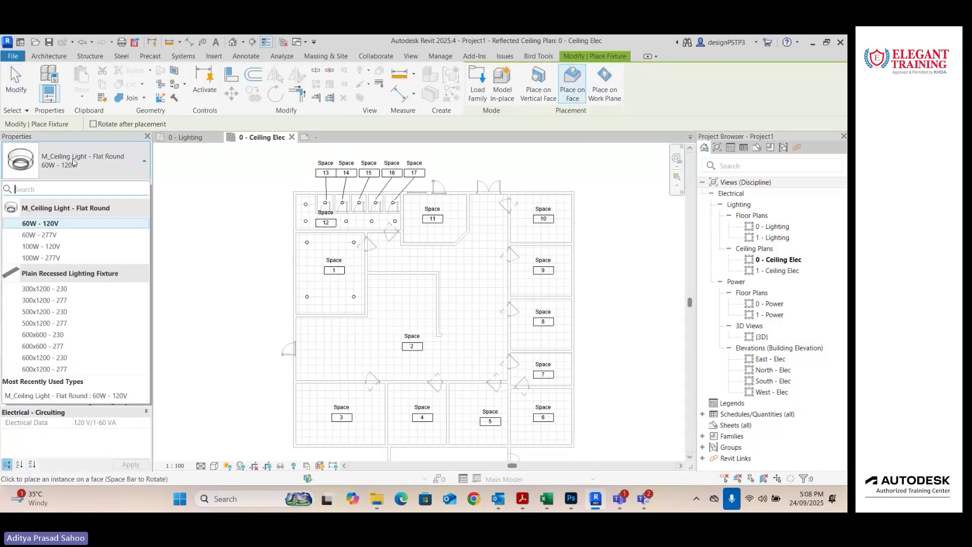
{"action": "left_click", "coordinate": [122, 291]}
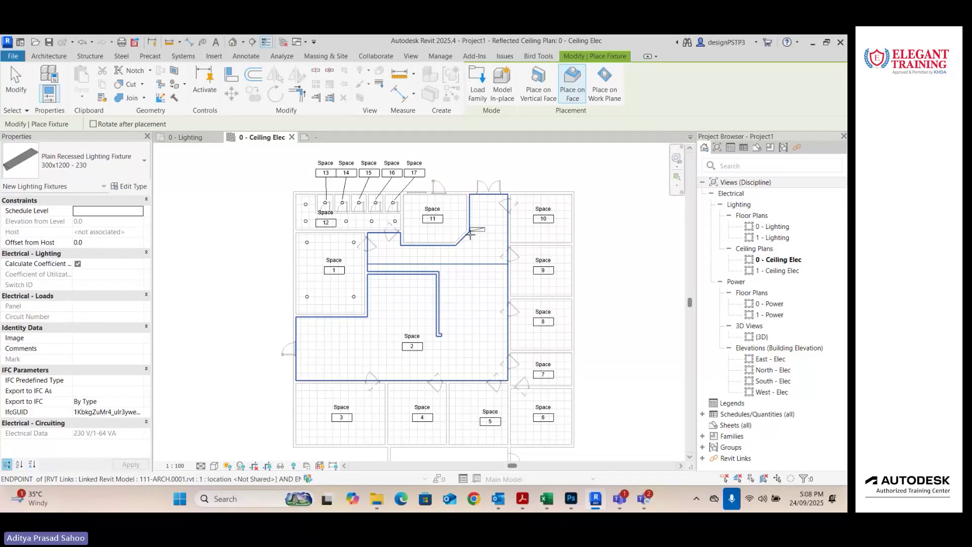
{"action": "scroll", "coordinate": [476, 228], "scroll_direction": "up", "scroll_amount": 3}
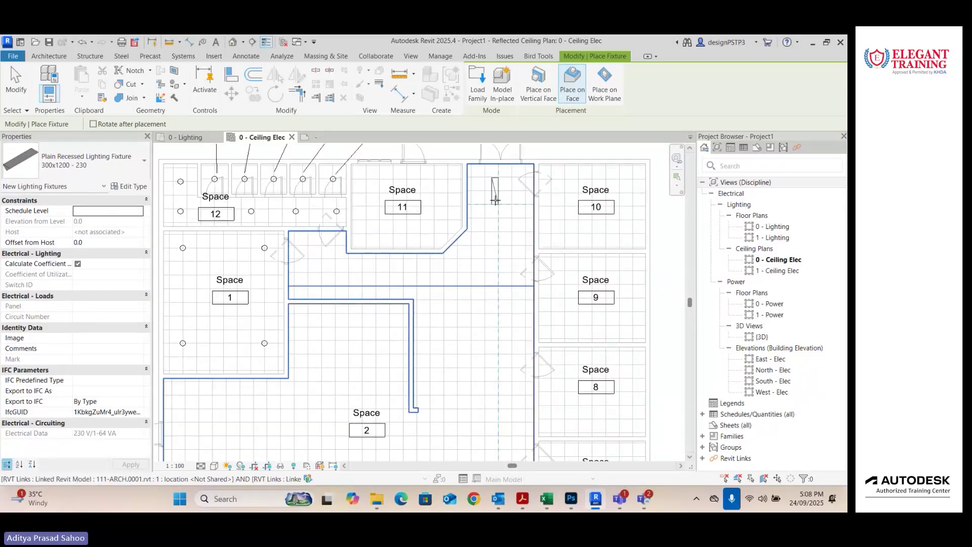
{"action": "left_click", "coordinate": [491, 204]}
{"action": "left_click", "coordinate": [491, 272]}
{"action": "middle_click_drag", "start_coordinate": [483, 335], "coordinate": [465, 230]}
{"action": "left_click", "coordinate": [475, 239]}
{"action": "left_click", "coordinate": [472, 318]}
Step: Place five more recessed fixtures in space 2: four turned north-south in a row across the southern part and one turned east-west in the central alcove
{"action": "key", "text": "space"}
{"action": "key", "text": "space"}
{"action": "middle_click_drag", "start_coordinate": [202, 304], "coordinate": [352, 264]}
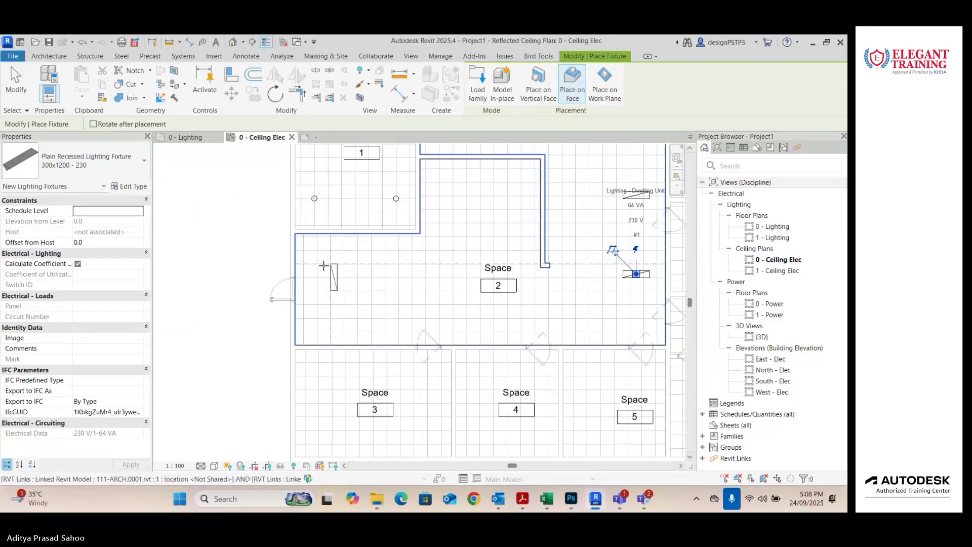
{"action": "left_click", "coordinate": [319, 277]}
{"action": "left_click", "coordinate": [388, 277]}
{"action": "left_click", "coordinate": [457, 277]}
{"action": "key", "text": "space"}
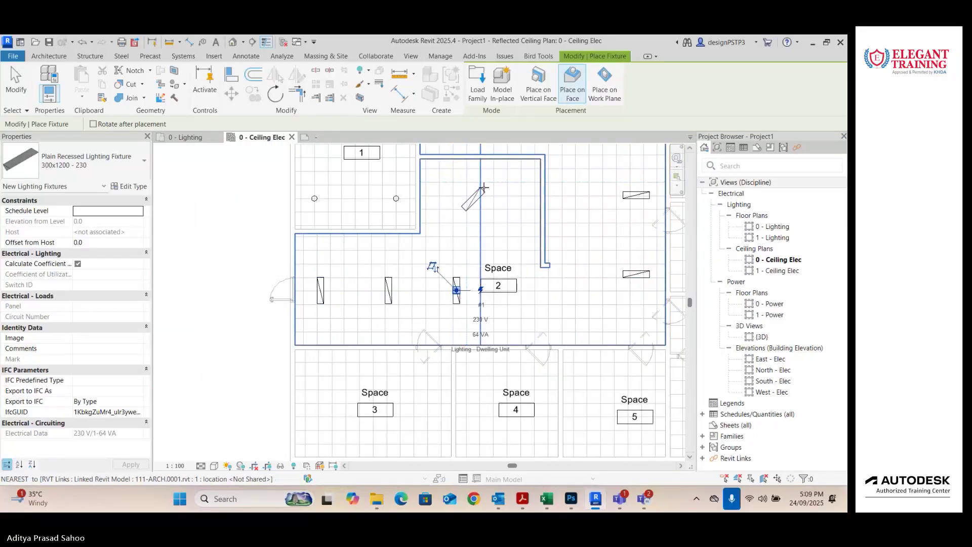
{"action": "left_click", "coordinate": [493, 206]}
{"action": "key", "text": "space"}
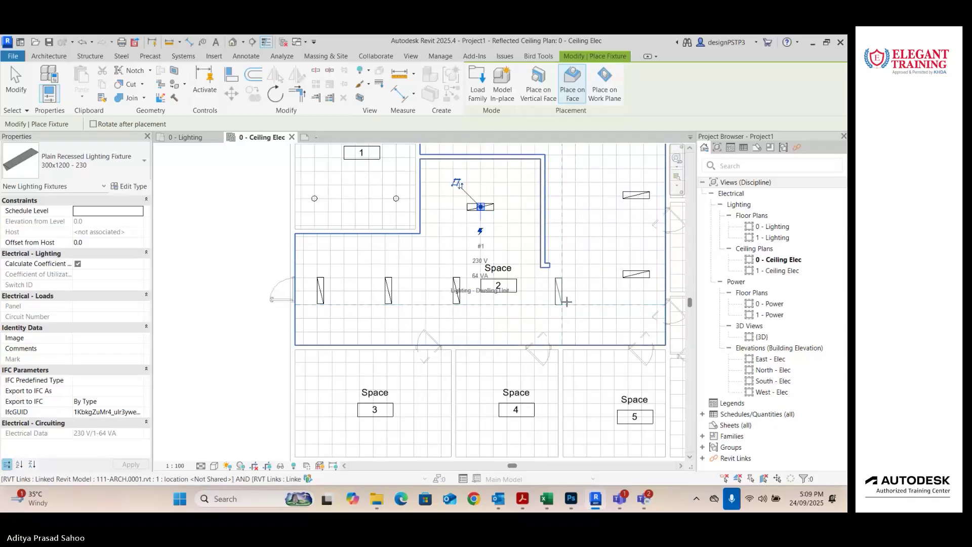
{"action": "left_click", "coordinate": [563, 303]}
Step: Place two recessed fixtures turned east-west in the corridor between spaces 1 and 11 and the central alcove, and end placement
{"action": "scroll", "coordinate": [572, 277], "scroll_direction": "down", "scroll_amount": 2}
{"action": "middle_click_drag", "start_coordinate": [572, 277], "coordinate": [476, 369]}
{"action": "key", "text": "space"}
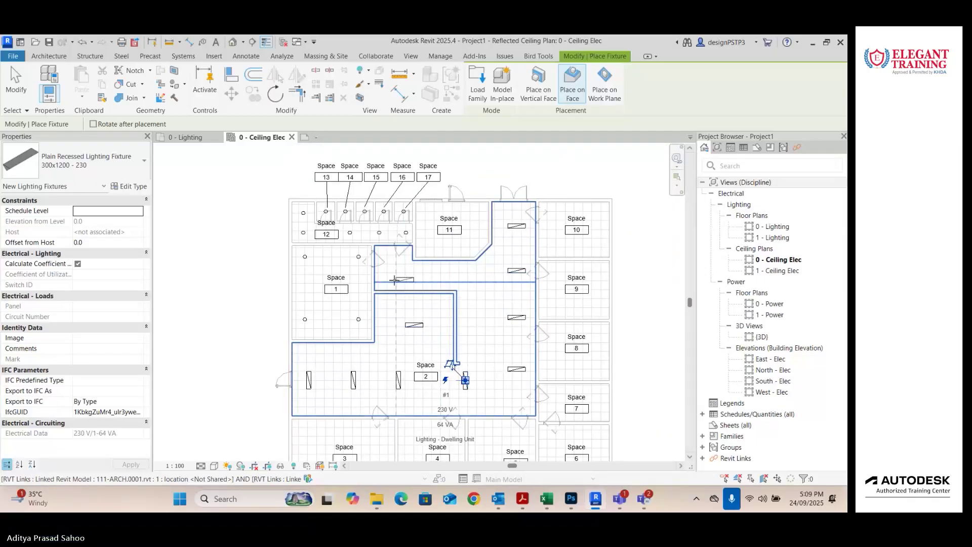
{"action": "left_click", "coordinate": [403, 280]}
{"action": "left_click", "coordinate": [448, 282]}
{"action": "key", "text": "Escape"}
{"action": "key", "text": "Escape"}
Step: Align the second fixture from the north in the east corridor with the two fixtures in the corridor south of space 11
{"action": "scroll", "coordinate": [497, 304], "scroll_direction": "up", "scroll_amount": 3}
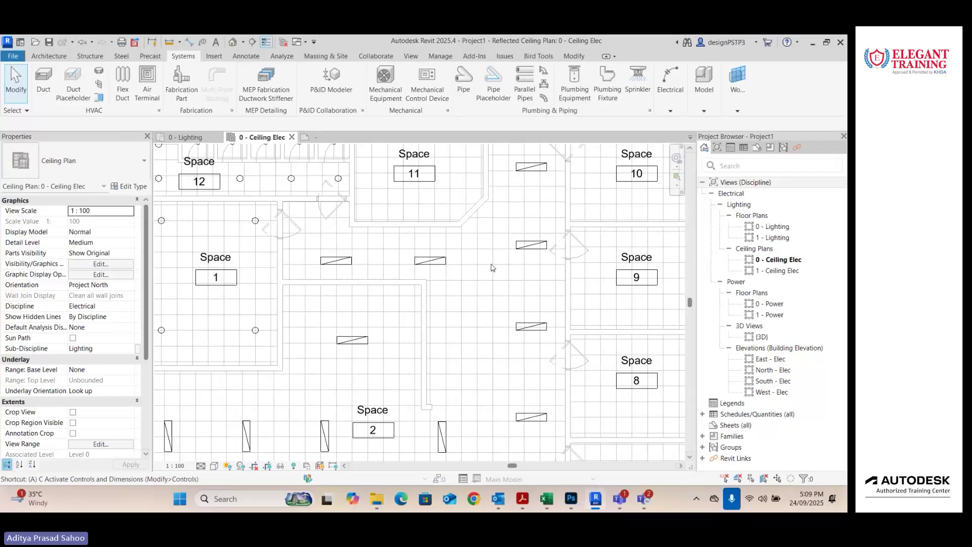
{"action": "key", "text": "a"}
{"action": "key", "text": "l"}
{"action": "key", "text": "Escape"}
{"action": "key", "text": "z"}
{"action": "key", "text": "f"}
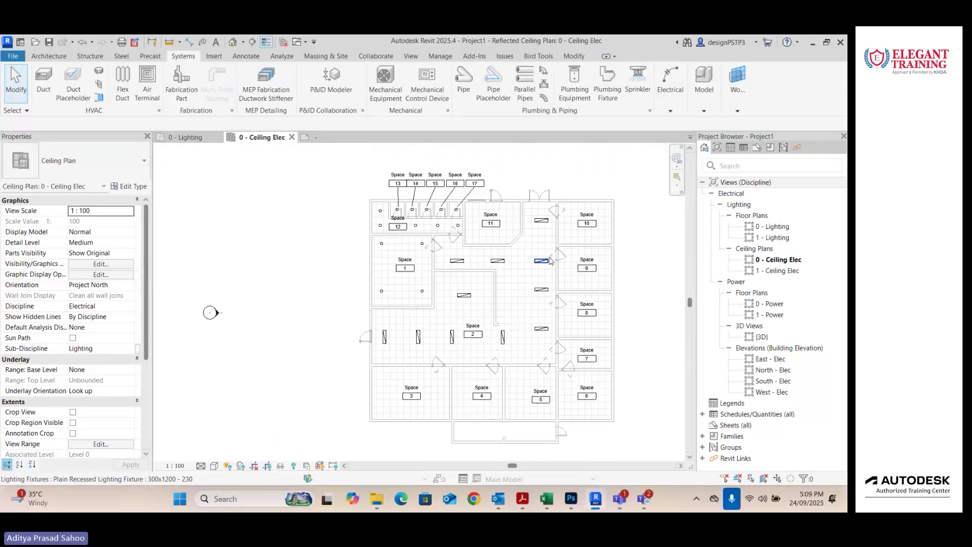
Step: Review the type properties of the 300x1200 - 230 recessed fixture outside space 9
{"action": "scroll", "coordinate": [667, 221], "scroll_direction": "up", "scroll_amount": 2}
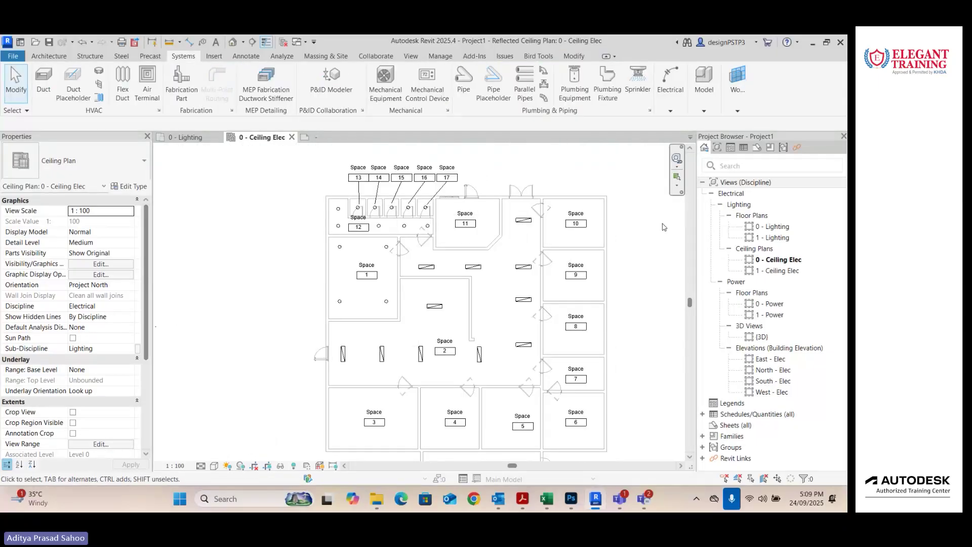
{"action": "scroll", "coordinate": [658, 208], "scroll_direction": "up", "scroll_amount": 1}
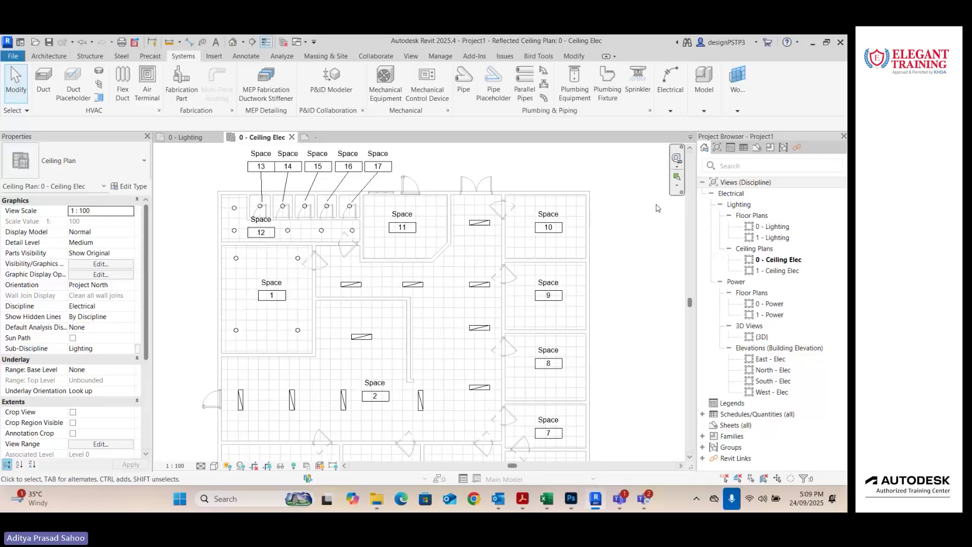
{"action": "left_click", "coordinate": [480, 285]}
{"action": "left_click", "coordinate": [129, 186]}
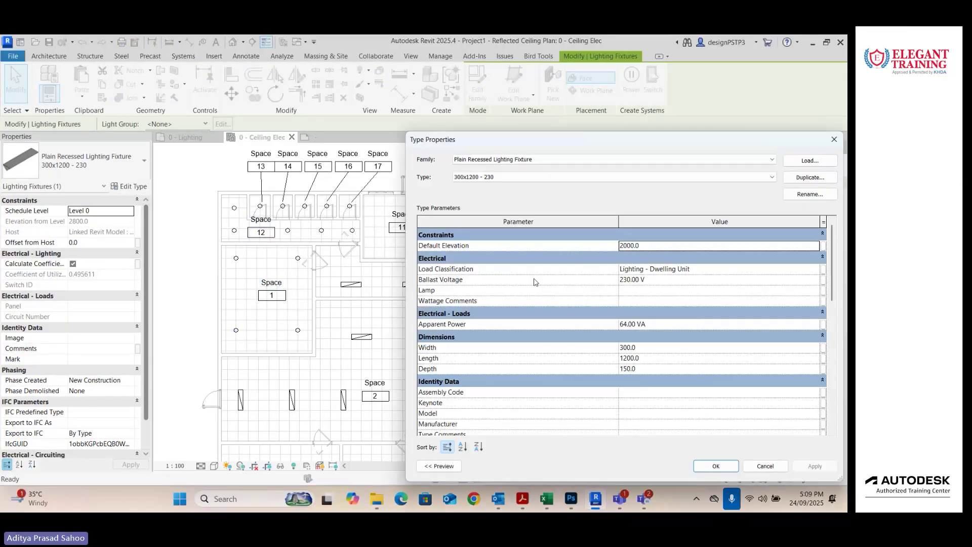
{"action": "left_click", "coordinate": [717, 466]}
{"action": "key", "text": "Escape"}
Step: Set the ballast voltage of the flat round ceiling light type 60W - 120V to 230 V
{"action": "scroll", "coordinate": [306, 209], "scroll_direction": "up", "scroll_amount": 4}
{"action": "left_click", "coordinate": [301, 200]}
{"action": "left_click", "coordinate": [128, 187]}
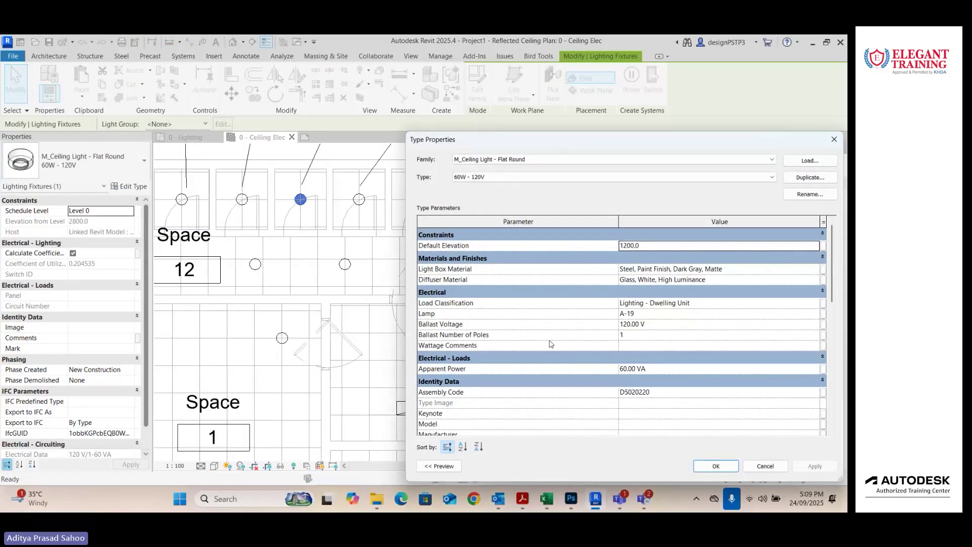
{"action": "left_click", "coordinate": [679, 325]}
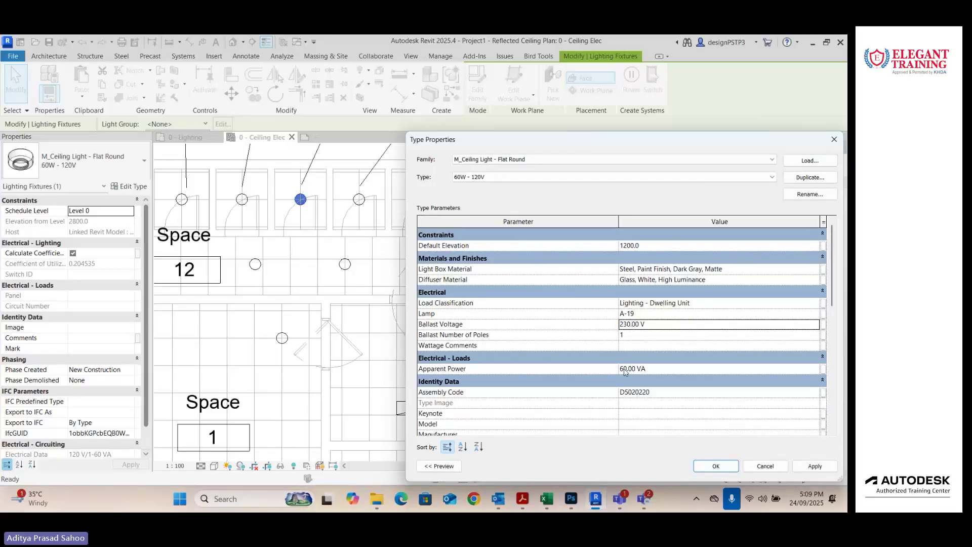
{"action": "left_click", "coordinate": [716, 466]}
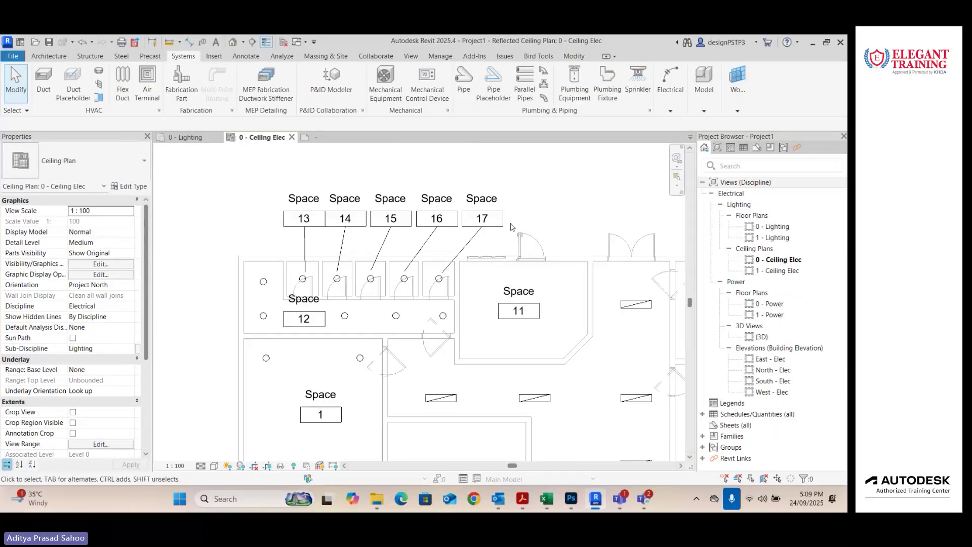
Step: Examine the electrical and photometric type properties of the flat round ceiling light in space 17, including its initial intensity
{"action": "scroll", "coordinate": [511, 227], "scroll_direction": "up", "scroll_amount": 2}
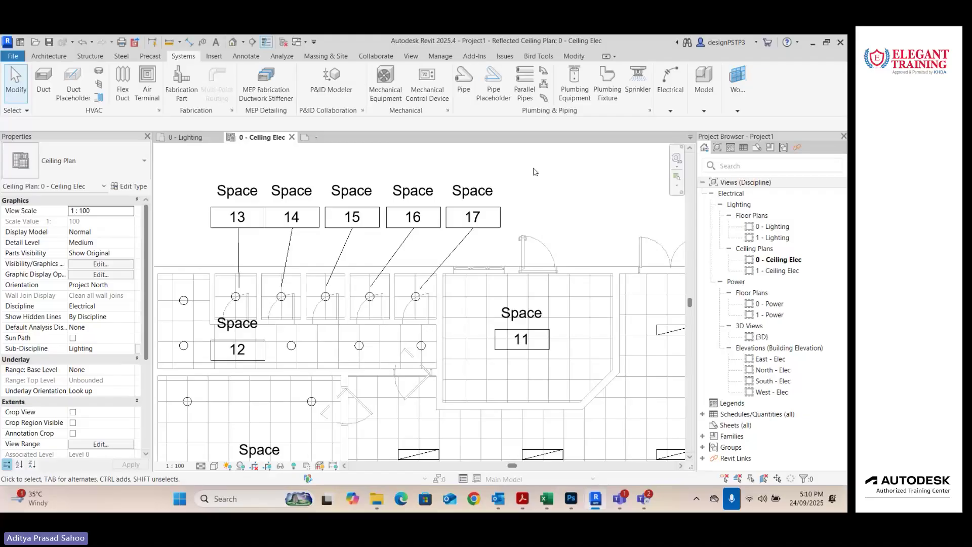
{"action": "left_click", "coordinate": [417, 298]}
{"action": "left_click", "coordinate": [130, 190]}
{"action": "scroll", "coordinate": [491, 343], "scroll_direction": "down", "scroll_amount": 1}
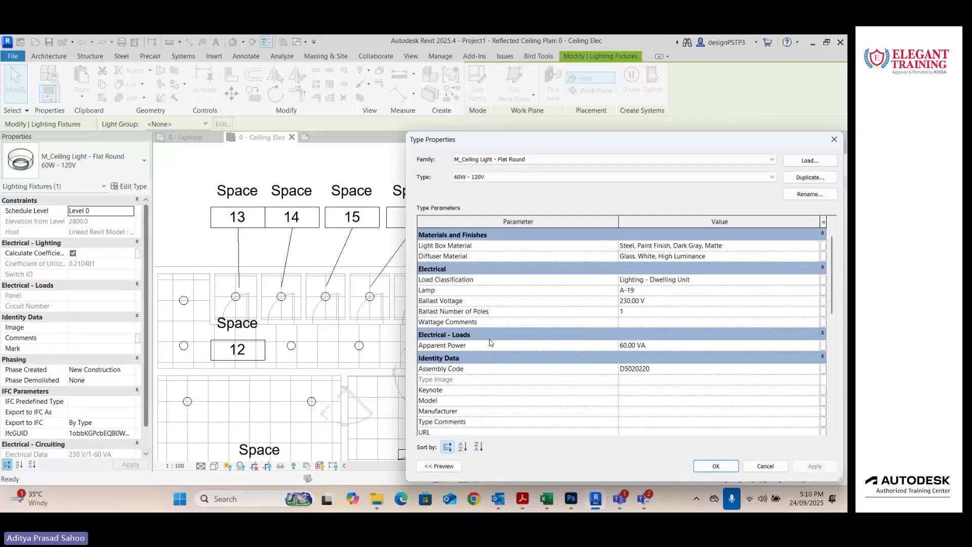
{"action": "scroll", "coordinate": [490, 340], "scroll_direction": "up", "scroll_amount": 1}
{"action": "scroll", "coordinate": [491, 339], "scroll_direction": "down", "scroll_amount": 6}
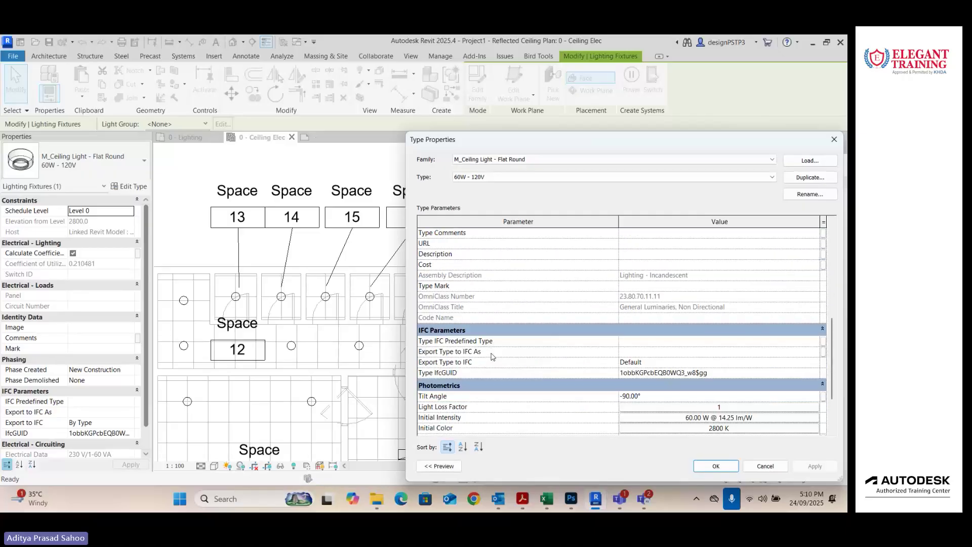
{"action": "scroll", "coordinate": [491, 359], "scroll_direction": "down", "scroll_amount": 2}
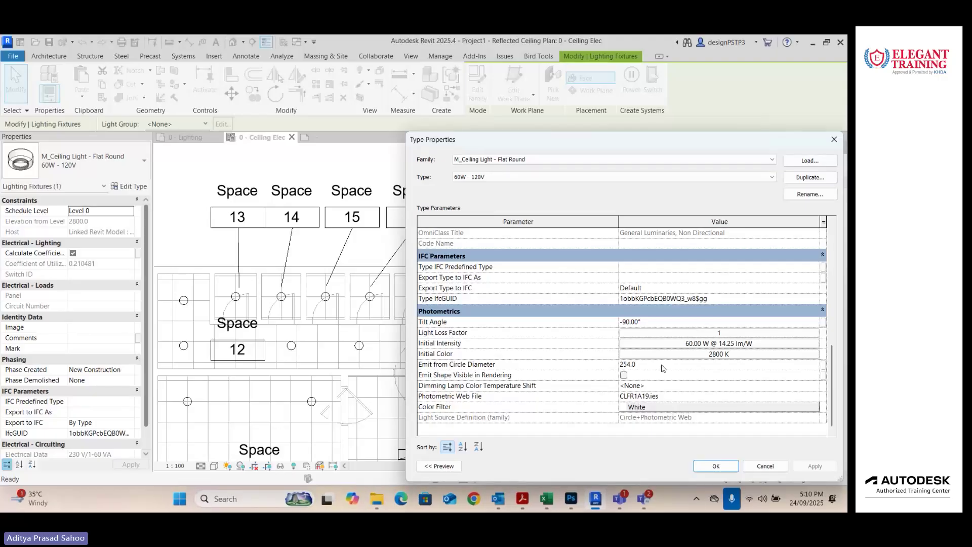
{"action": "left_click", "coordinate": [710, 345]}
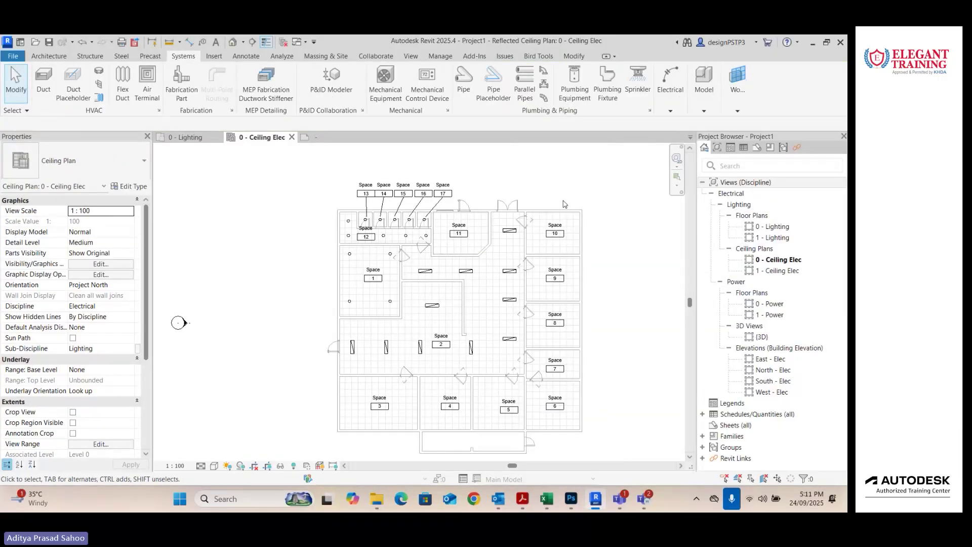
Step: Make the Electrical Equipment and Electrical Fixtures categories visible in the 0 - Ceiling Elec view
{"action": "scroll", "coordinate": [432, 259], "scroll_direction": "up", "scroll_amount": 4}
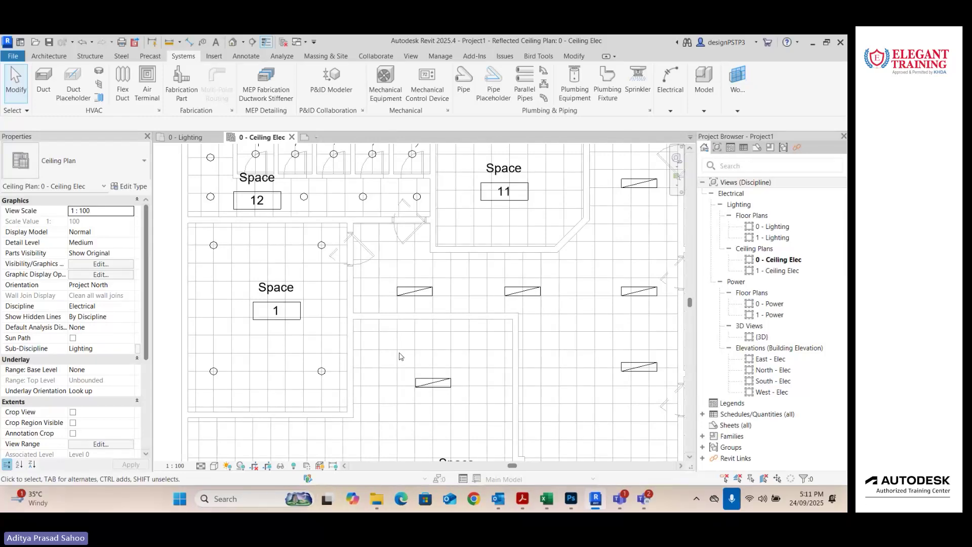
{"action": "key", "text": "v"}
{"action": "key", "text": "v"}
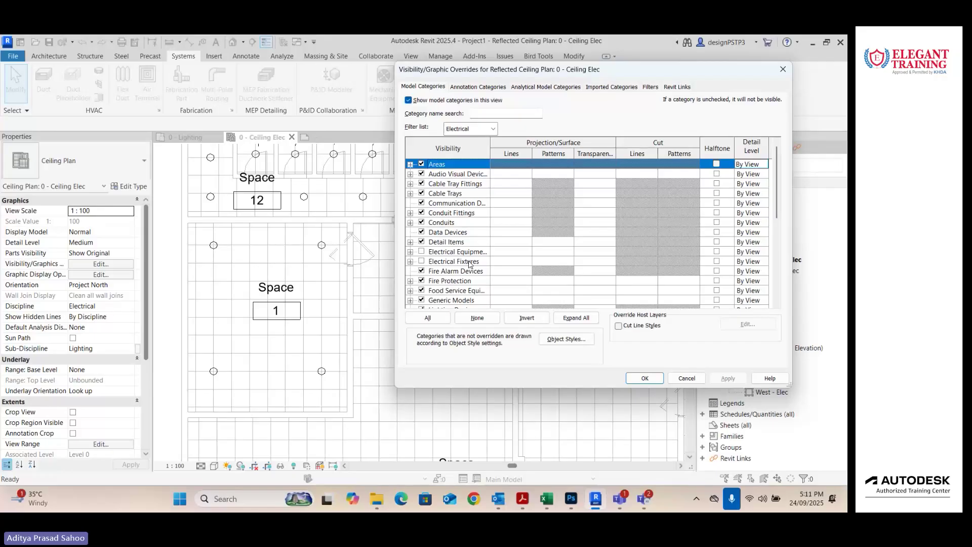
{"action": "left_click", "coordinate": [421, 251]}
{"action": "left_click", "coordinate": [422, 261]}
{"action": "left_click", "coordinate": [728, 378]}
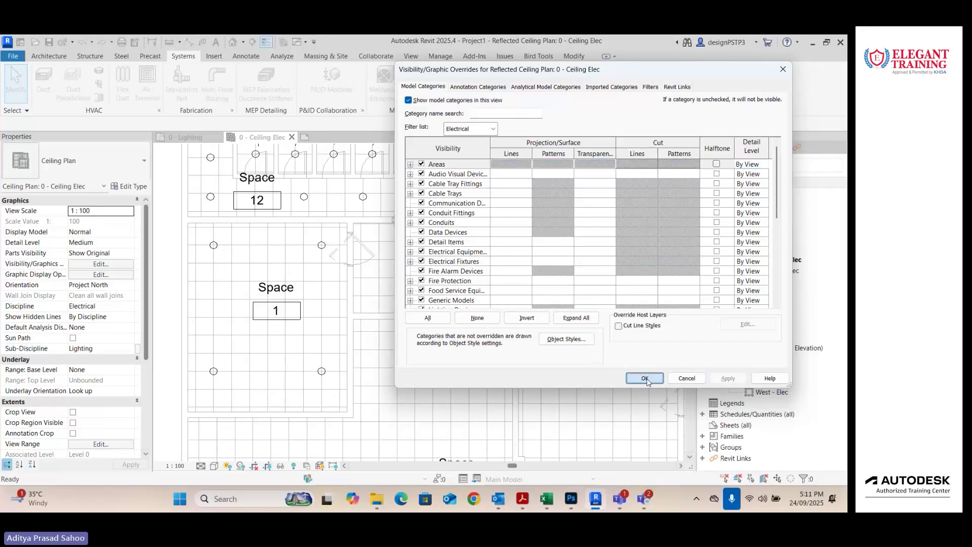
{"action": "left_click", "coordinate": [645, 378]}
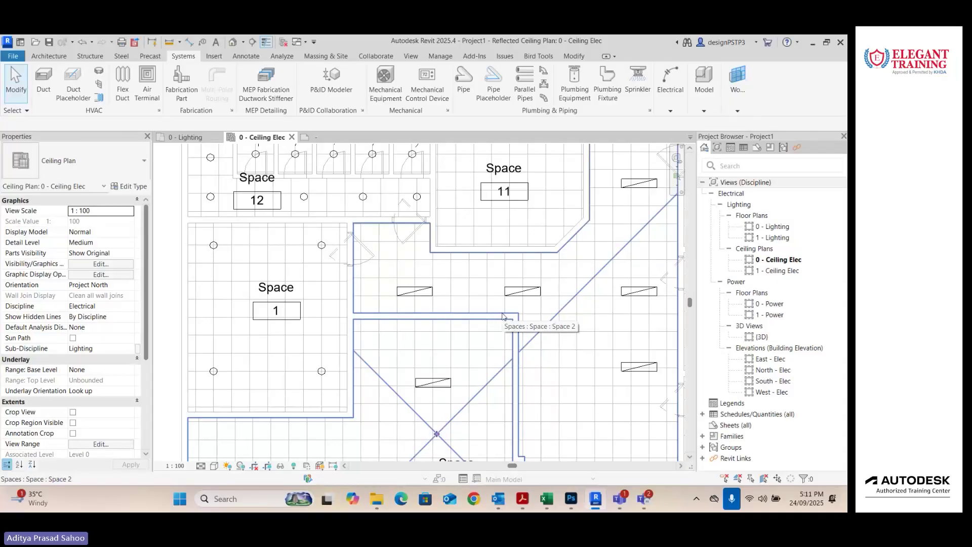
Step: Start placing electrical equipment and review the available types, including the Lighting and Appliance Panelboard - 400V MLO sizes
{"action": "left_click", "coordinate": [683, 111]}
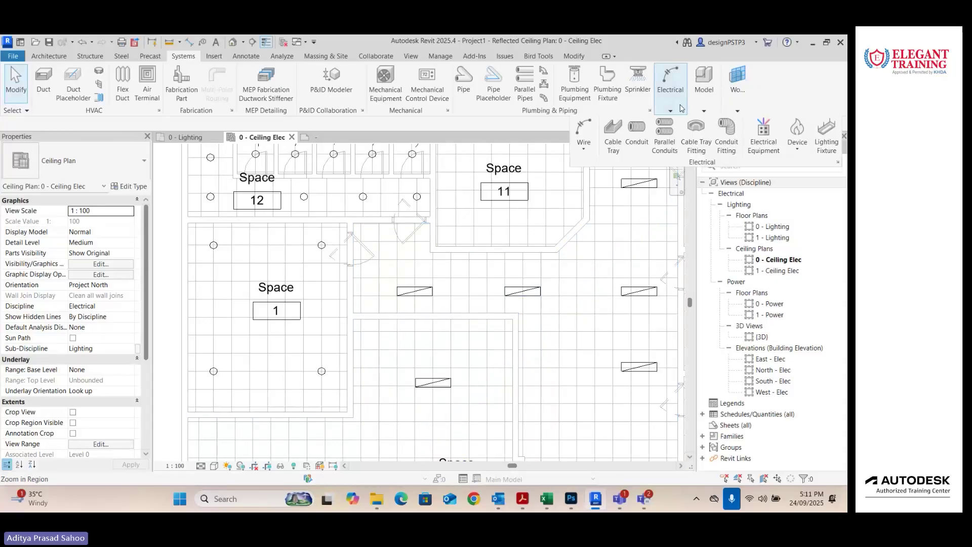
{"action": "left_click", "coordinate": [763, 147]}
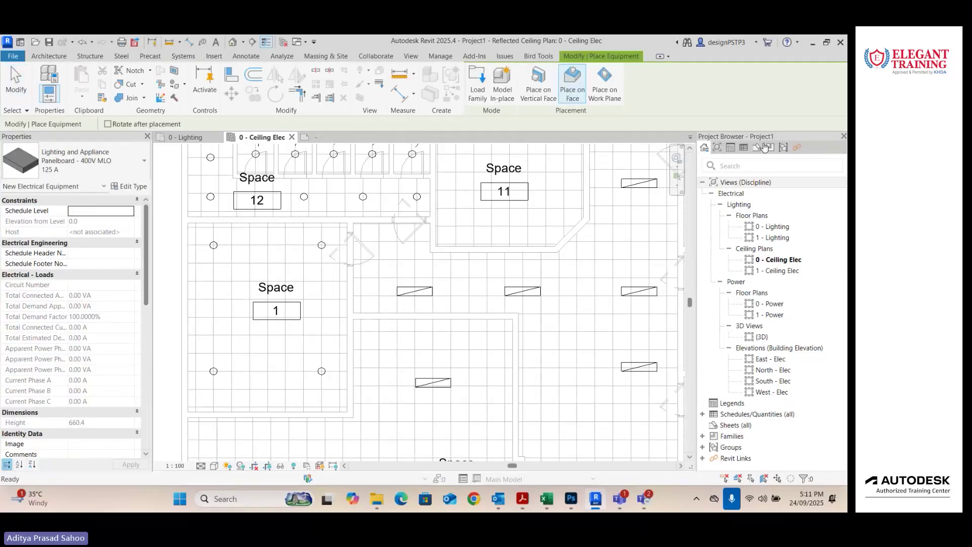
{"action": "left_click", "coordinate": [104, 160]}
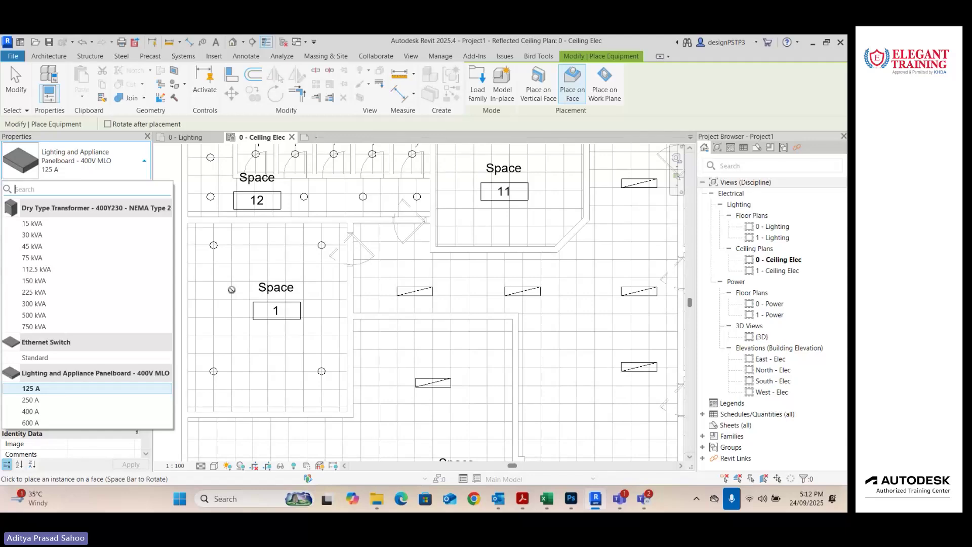
Step: Browse the US family library under Electrical, MEP, Electric Power, Distribution and inspect the M_Lighting and Appliance Panelboard - 480V MCB family
{"action": "left_click", "coordinate": [477, 84]}
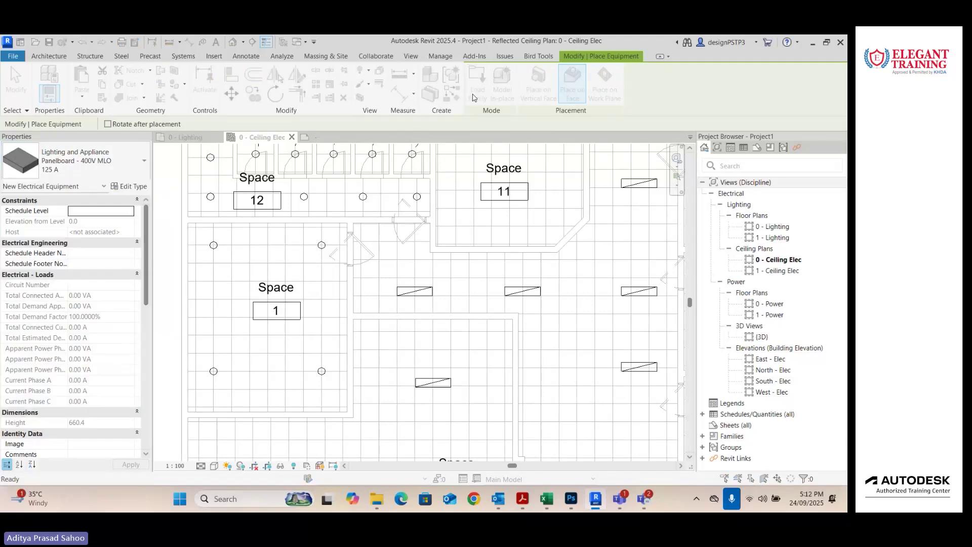
{"action": "left_click", "coordinate": [278, 200]}
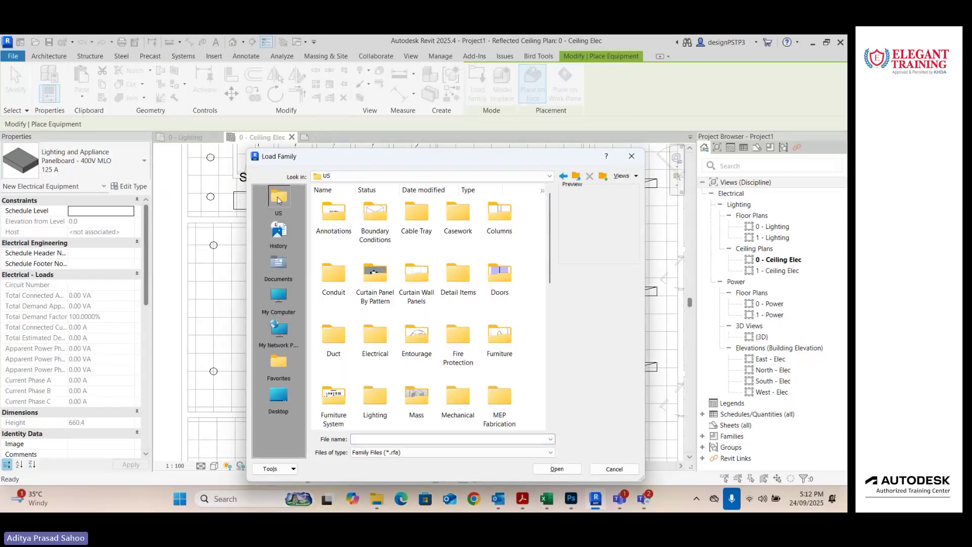
{"action": "double_click", "coordinate": [378, 337]}
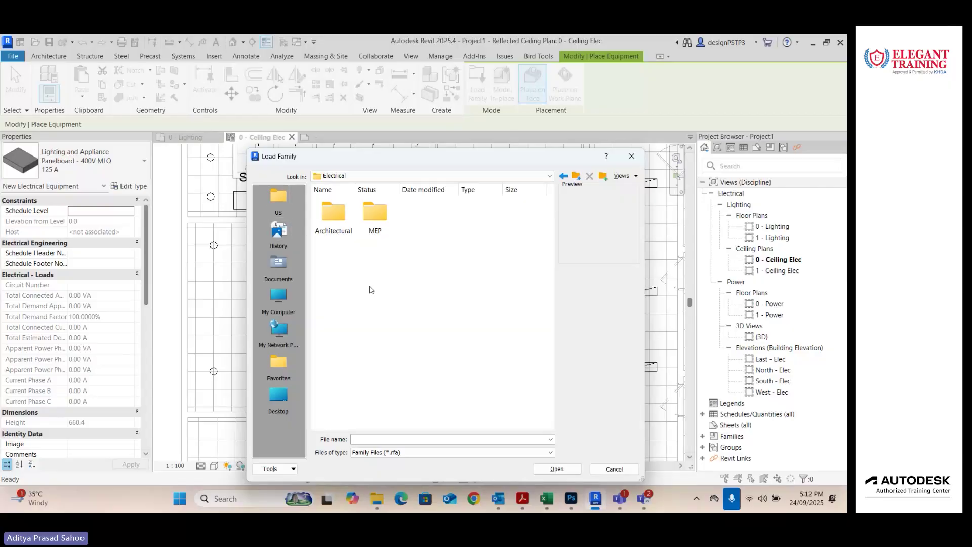
{"action": "double_click", "coordinate": [370, 221]}
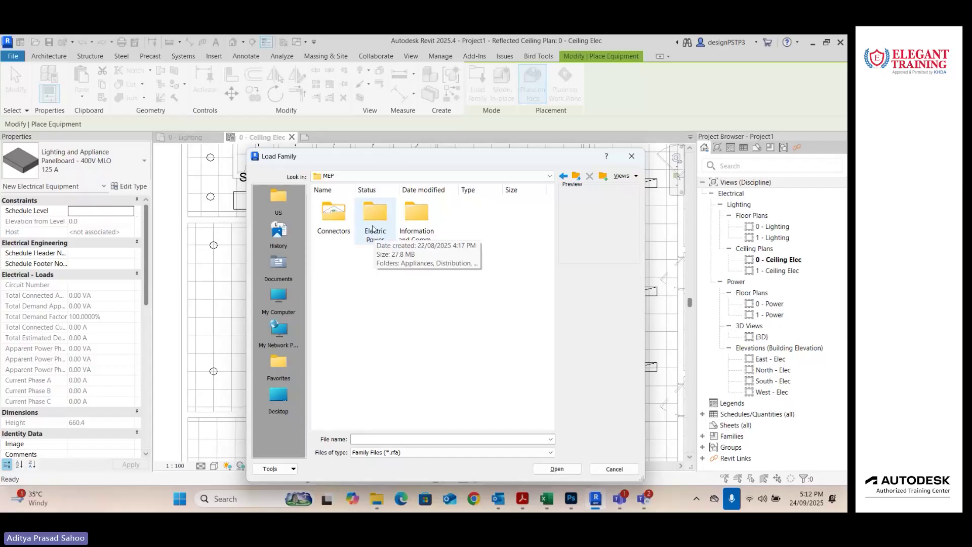
{"action": "double_click", "coordinate": [373, 222]}
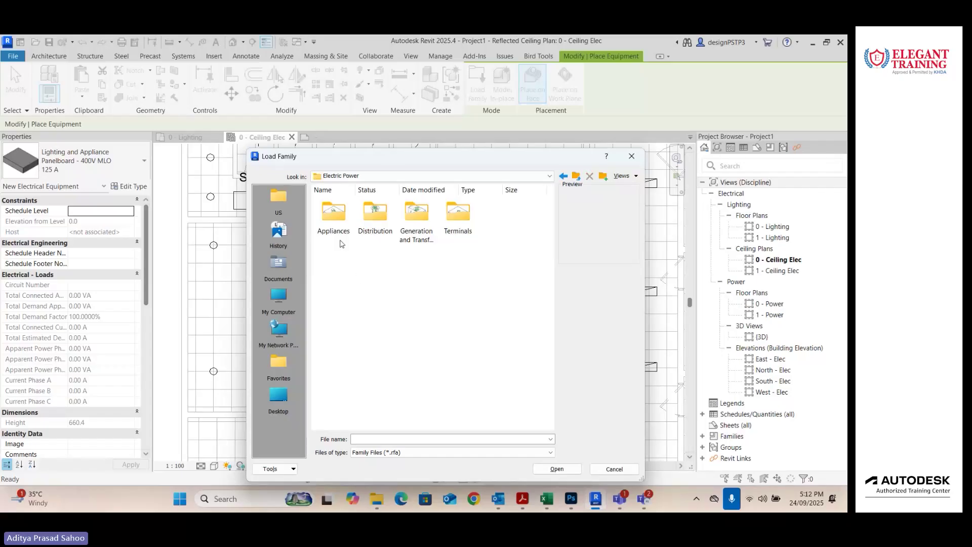
{"action": "double_click", "coordinate": [375, 219]}
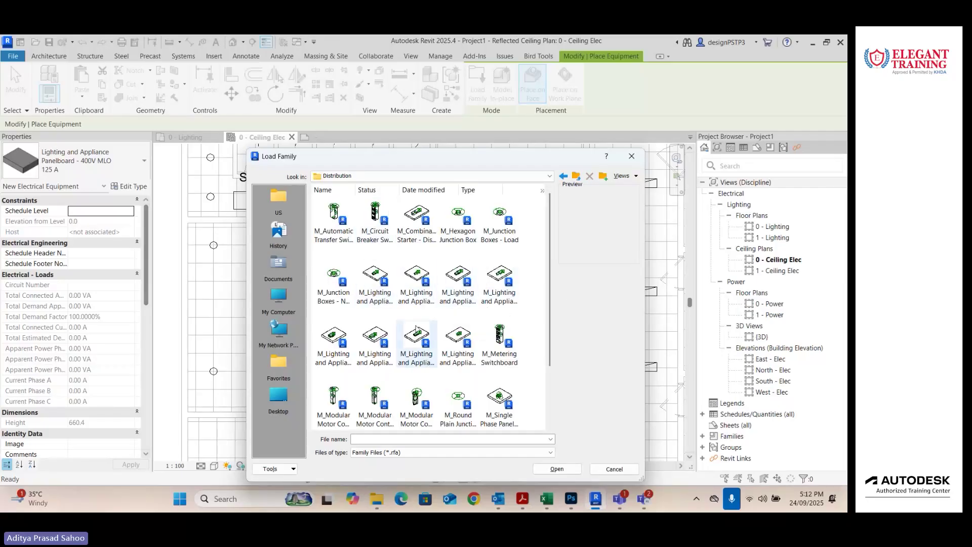
{"action": "left_click", "coordinate": [413, 347]}
{"action": "left_click", "coordinate": [383, 389]}
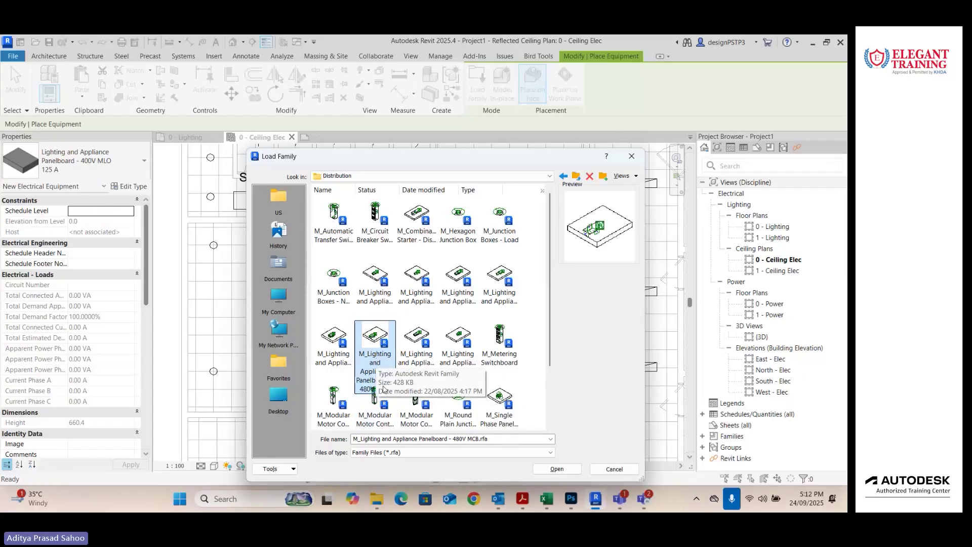
{"action": "double_click", "coordinate": [373, 388]}
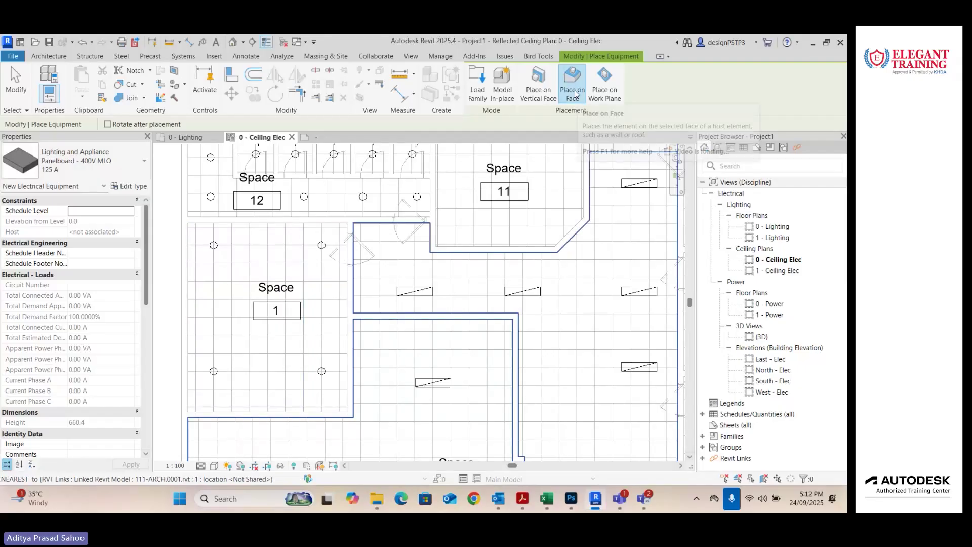
Step: Place two 125 A Lighting and Appliance Panelboards - 400V MLO side by side on the vertical face of the corridor wall near space 1
{"action": "left_click", "coordinate": [542, 91]}
{"action": "scroll", "coordinate": [375, 311], "scroll_direction": "up", "scroll_amount": 3}
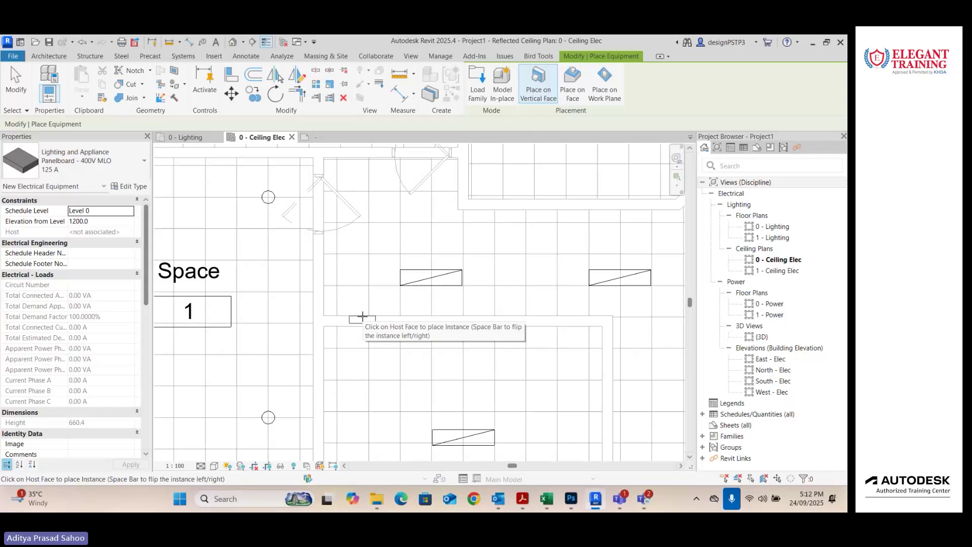
{"action": "scroll", "coordinate": [362, 316], "scroll_direction": "up", "scroll_amount": 2}
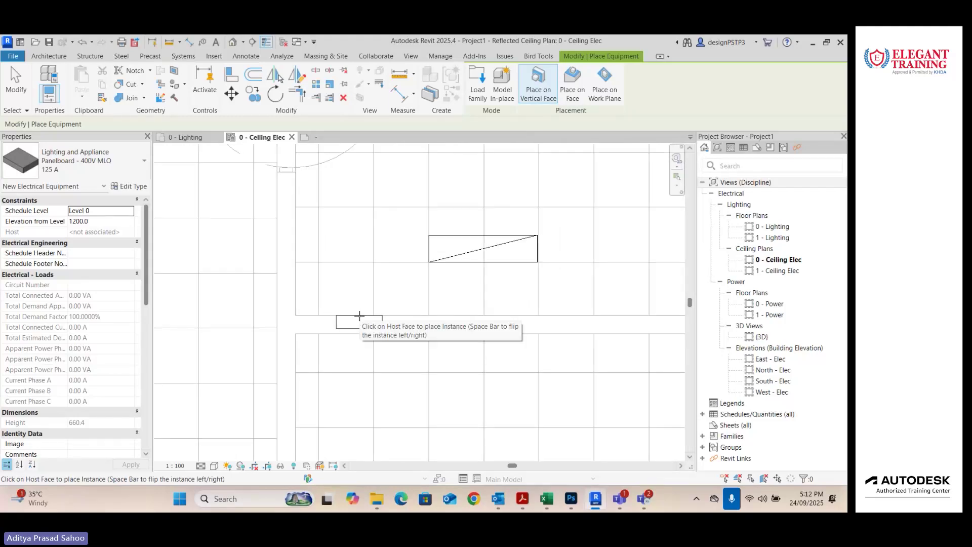
{"action": "key", "text": "space"}
{"action": "scroll", "coordinate": [360, 316], "scroll_direction": "up", "scroll_amount": 2}
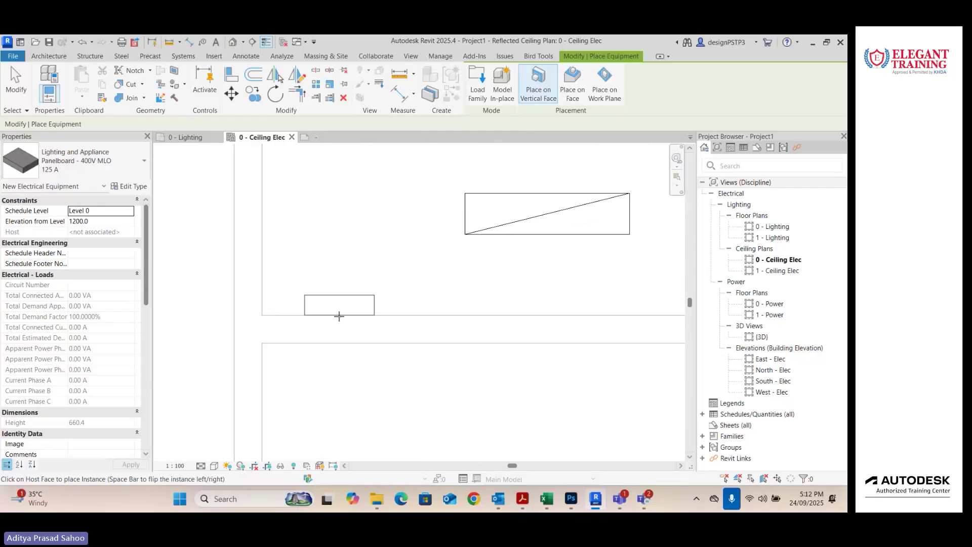
{"action": "key", "text": "space"}
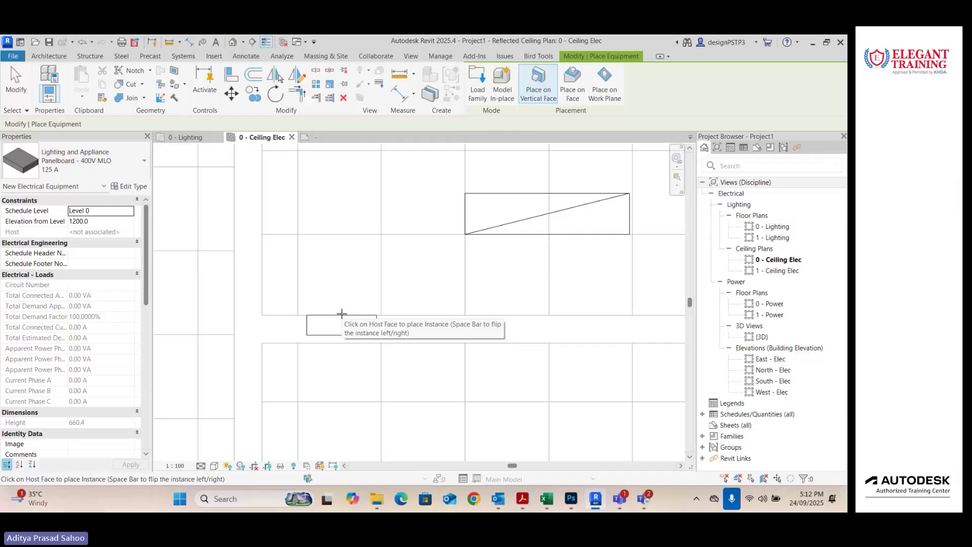
{"action": "left_click", "coordinate": [347, 315]}
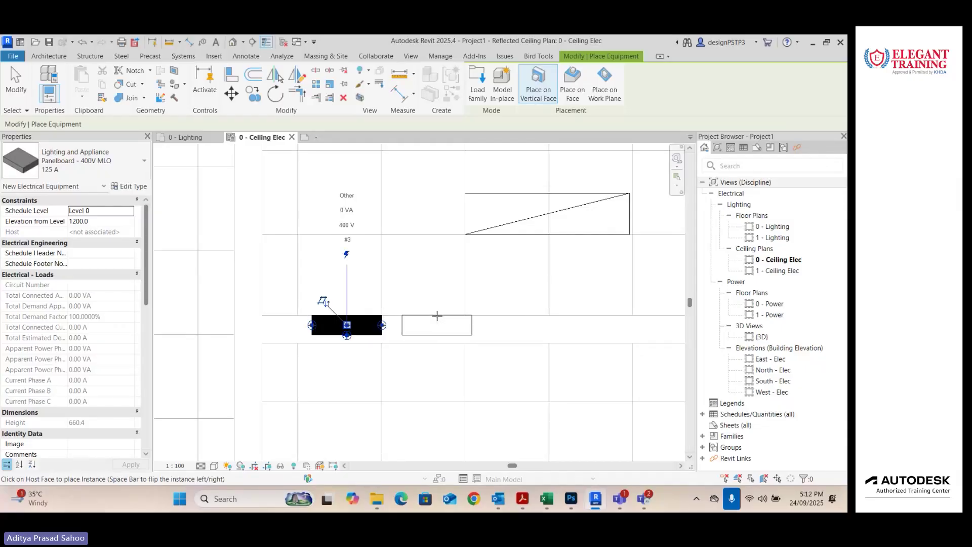
{"action": "left_click", "coordinate": [437, 315]}
{"action": "scroll", "coordinate": [485, 300], "scroll_direction": "down", "scroll_amount": 2}
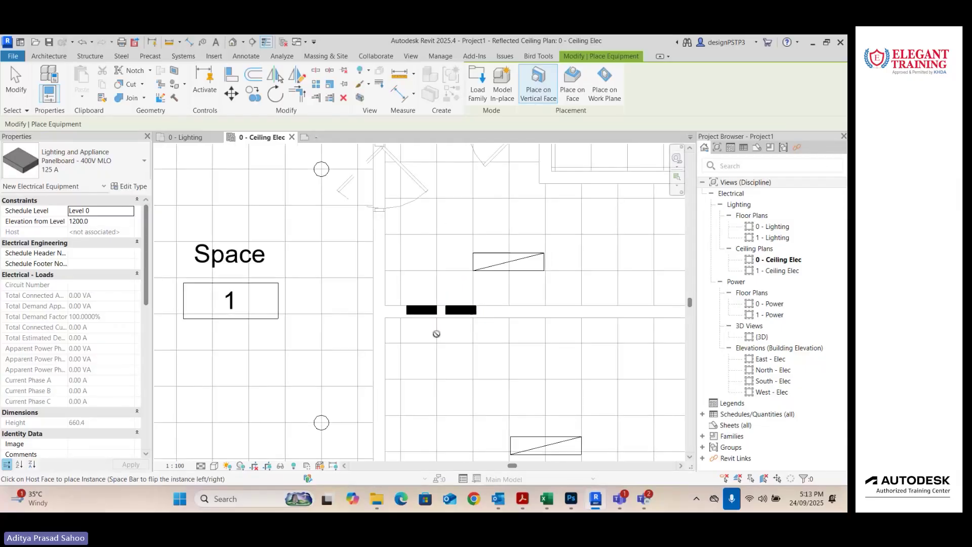
{"action": "key", "text": "Escape"}
{"action": "key", "text": "Escape"}
Step: Inspect the general and circuiting properties of the panelboard nearest space 1, including its location
{"action": "scroll", "coordinate": [427, 318], "scroll_direction": "up", "scroll_amount": 2}
{"action": "left_click", "coordinate": [431, 315]}
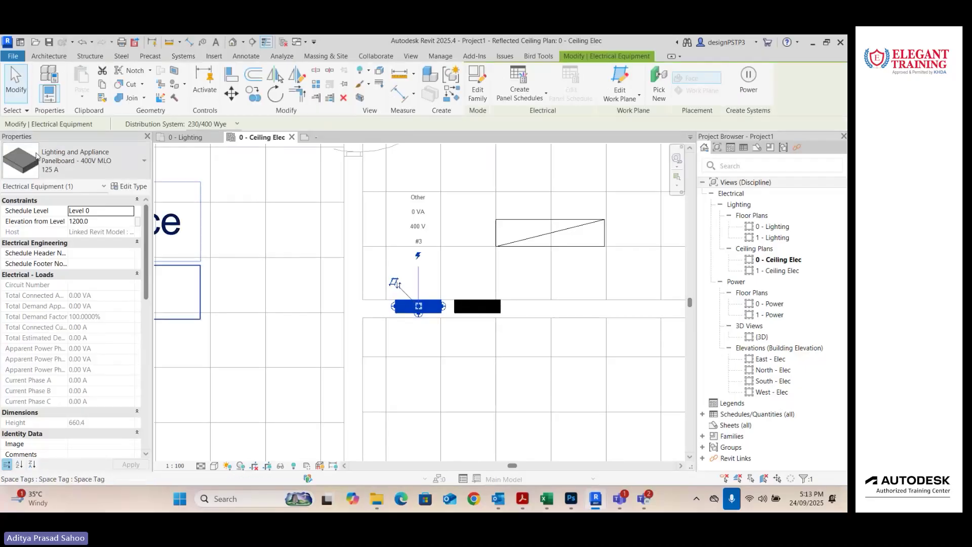
{"action": "left_click_drag", "start_coordinate": [147, 240], "coordinate": [136, 393]}
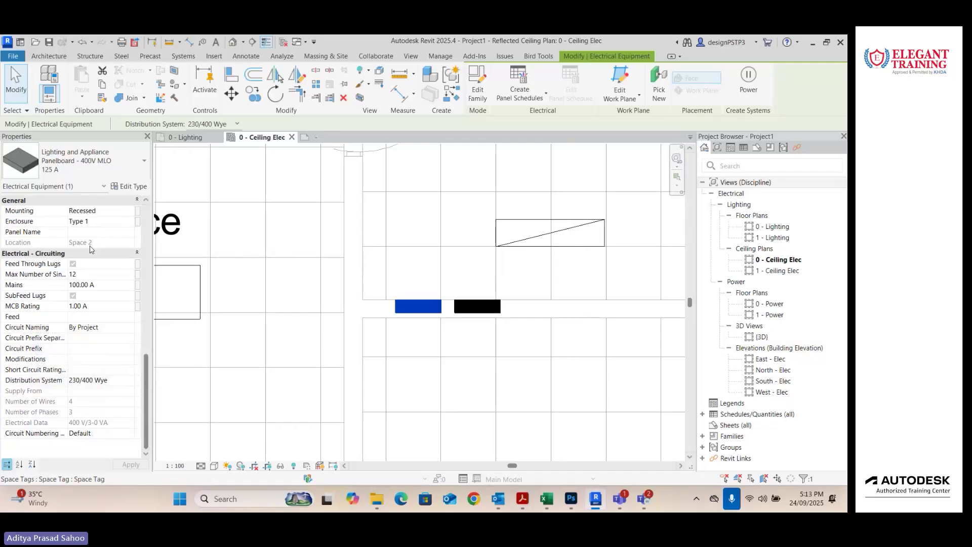
Step: Rename space 2 to Lobby through its space tag
{"action": "scroll", "coordinate": [368, 261], "scroll_direction": "down", "scroll_amount": 6}
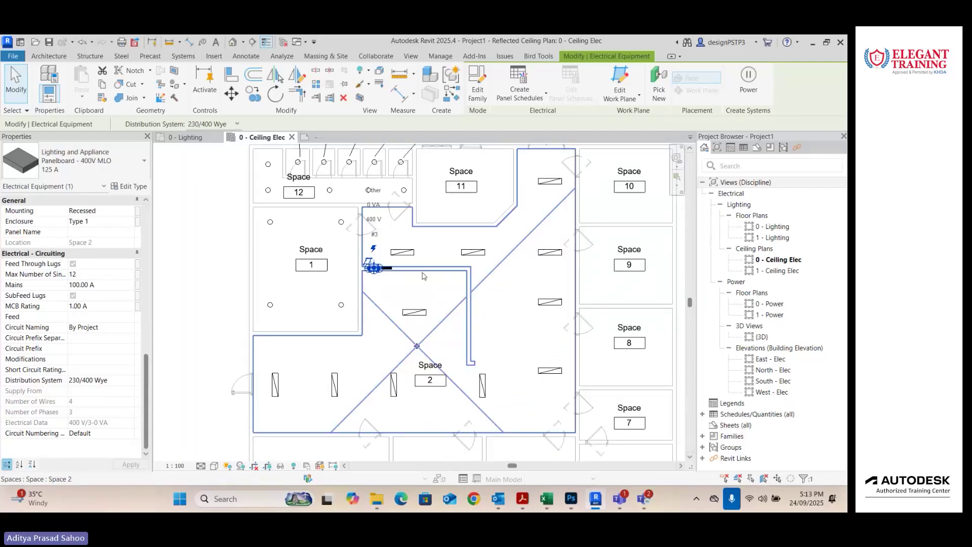
{"action": "scroll", "coordinate": [437, 357], "scroll_direction": "up", "scroll_amount": 5}
{"action": "left_click", "coordinate": [433, 358]}
{"action": "left_click", "coordinate": [433, 358]}
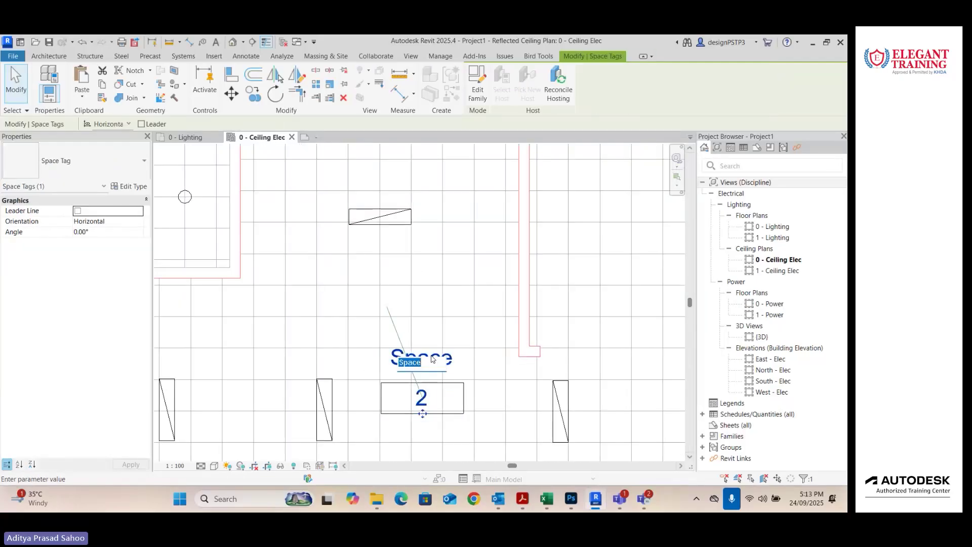
{"action": "type", "text": "LObby"}
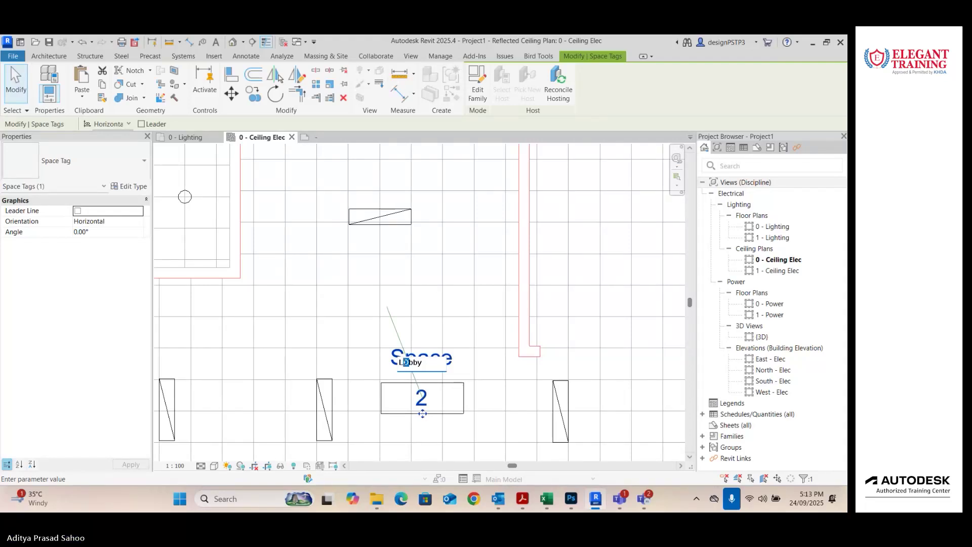
{"action": "type", "text": "o"}
{"action": "left_click", "coordinate": [466, 291]}
{"action": "key", "text": "Escape"}
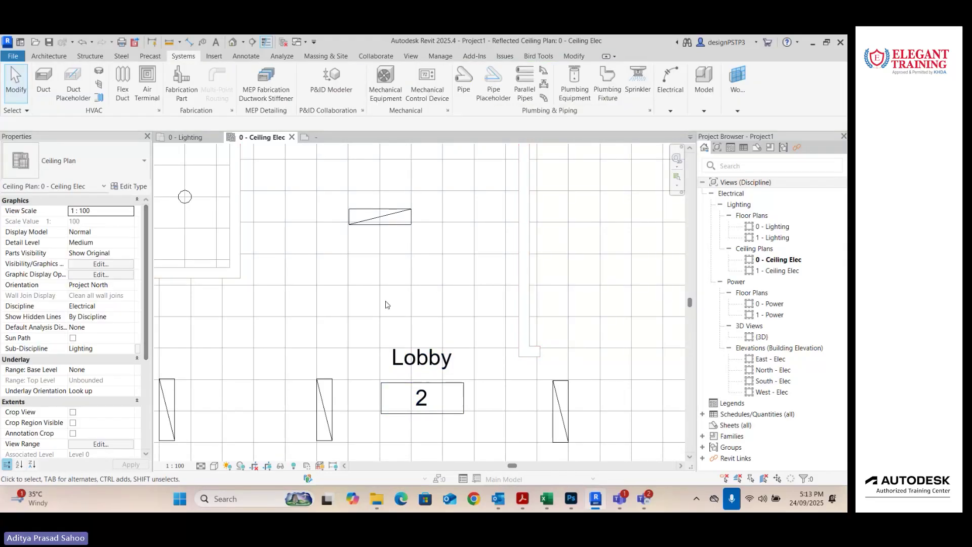
Step: Check the location of the panelboard nearest space 1 and set its panel name to DB-1
{"action": "scroll", "coordinate": [391, 222], "scroll_direction": "down", "scroll_amount": 3}
{"action": "scroll", "coordinate": [336, 281], "scroll_direction": "up", "scroll_amount": 3}
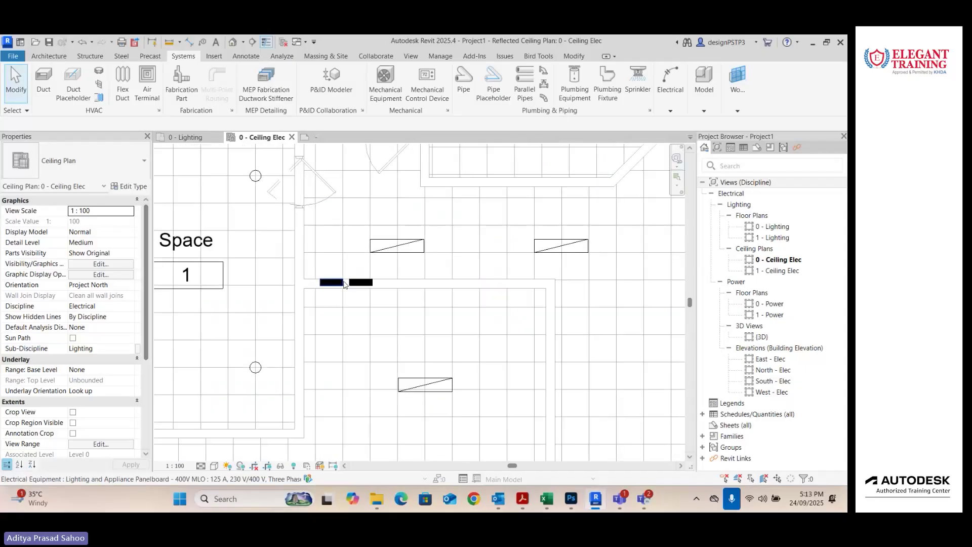
{"action": "left_click", "coordinate": [331, 282]}
{"action": "scroll", "coordinate": [81, 362], "scroll_direction": "down", "scroll_amount": 5}
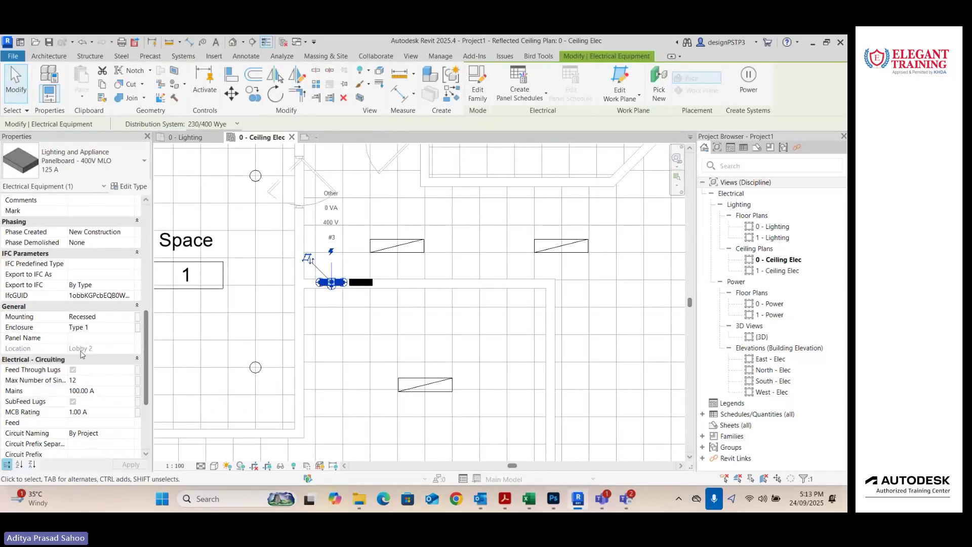
{"action": "scroll", "coordinate": [466, 363], "scroll_direction": "down", "scroll_amount": 3}
{"action": "middle_click_drag", "start_coordinate": [465, 363], "coordinate": [459, 309]}
{"action": "scroll", "coordinate": [460, 443], "scroll_direction": "up", "scroll_amount": 2}
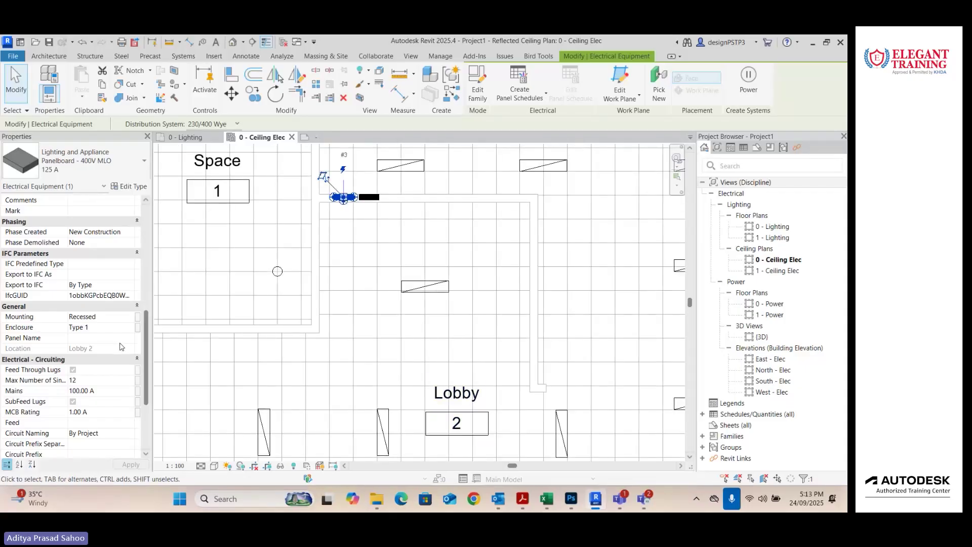
{"action": "left_click", "coordinate": [82, 337]}
{"action": "type", "text": "DB-1"}
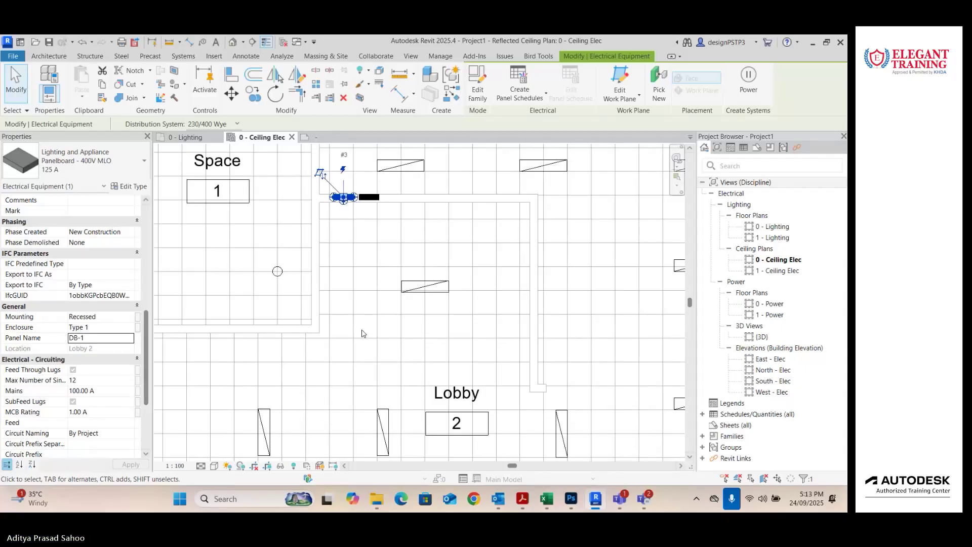
{"action": "left_click", "coordinate": [379, 233]}
Step: Set the panel name of the second panelboard, the one farther from space 1, to DB-2
{"action": "left_click", "coordinate": [375, 197]}
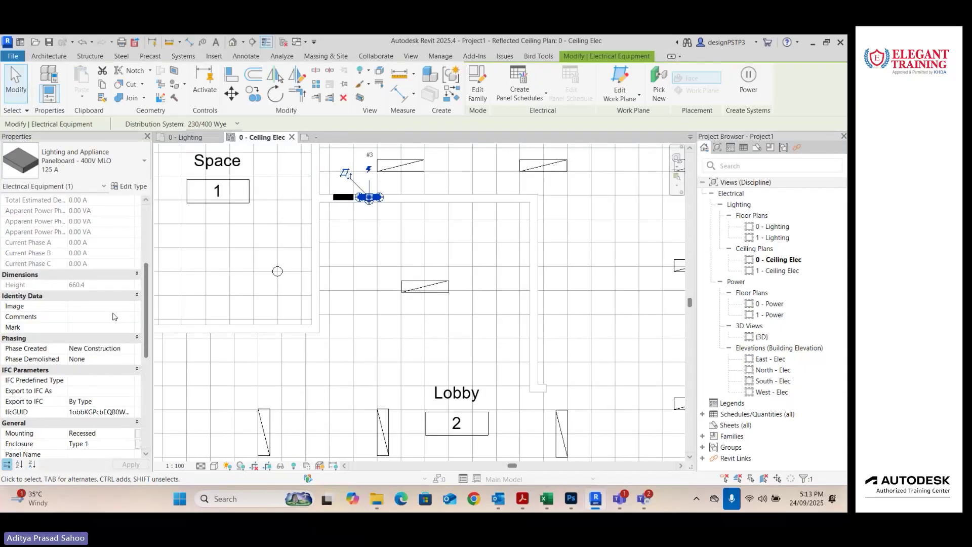
{"action": "scroll", "coordinate": [117, 294], "scroll_direction": "down", "scroll_amount": 5}
{"action": "left_click", "coordinate": [109, 295]}
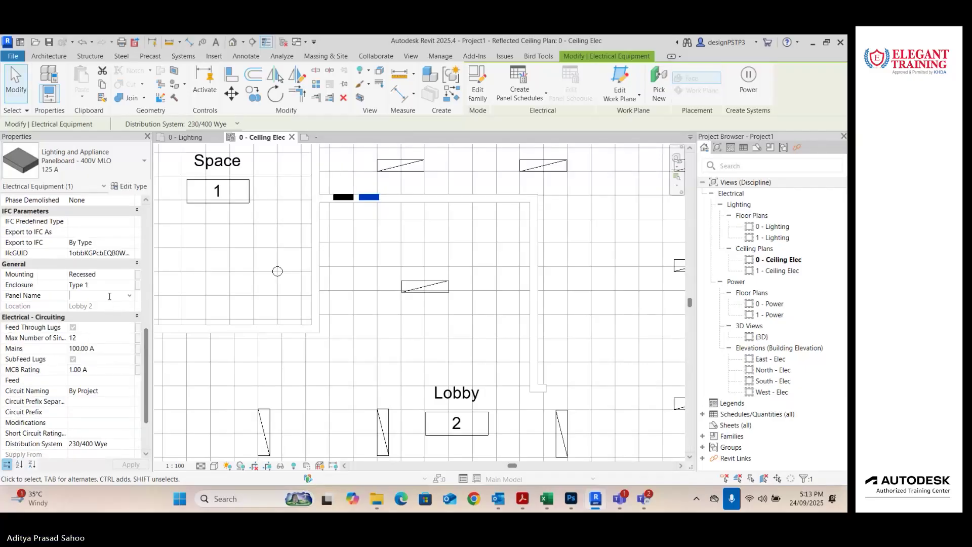
{"action": "type", "text": "DB-2"}
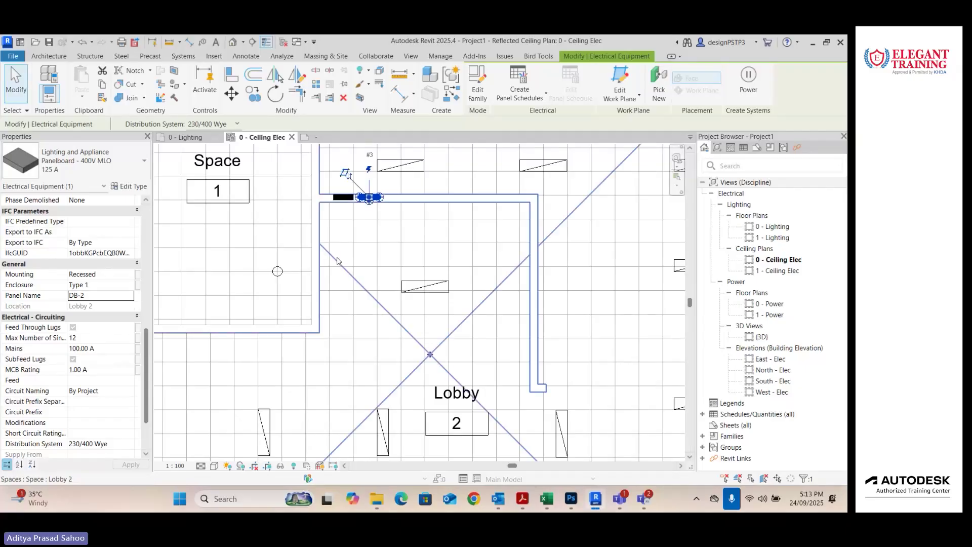
Step: Check panelboard DB-1's maximum number of single pole breakers and other circuiting properties, adjusting the column width to read the full parameter name
{"action": "scroll", "coordinate": [342, 190], "scroll_direction": "up", "scroll_amount": 2}
{"action": "left_click", "coordinate": [342, 203]}
{"action": "scroll", "coordinate": [66, 318], "scroll_direction": "down", "scroll_amount": 5}
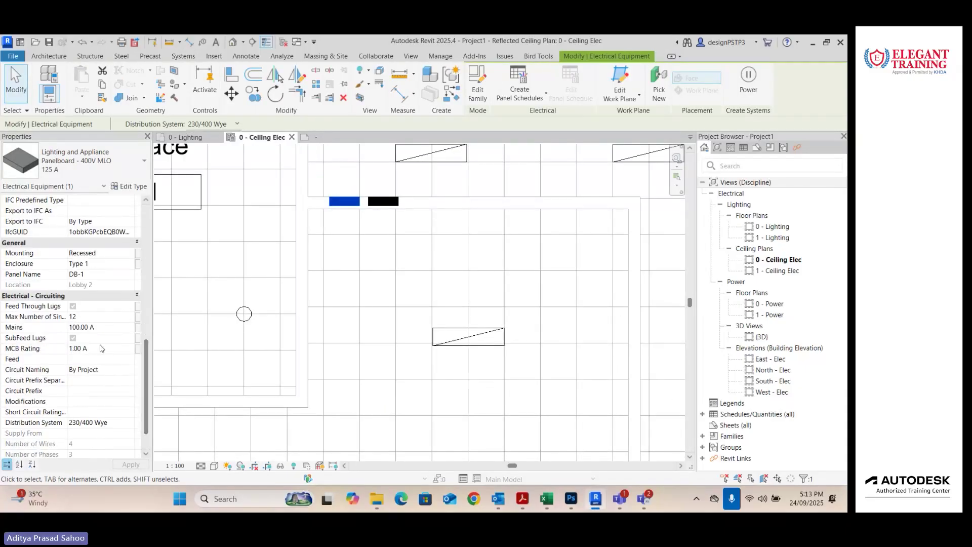
{"action": "left_click_drag", "start_coordinate": [67, 318], "coordinate": [115, 319]}
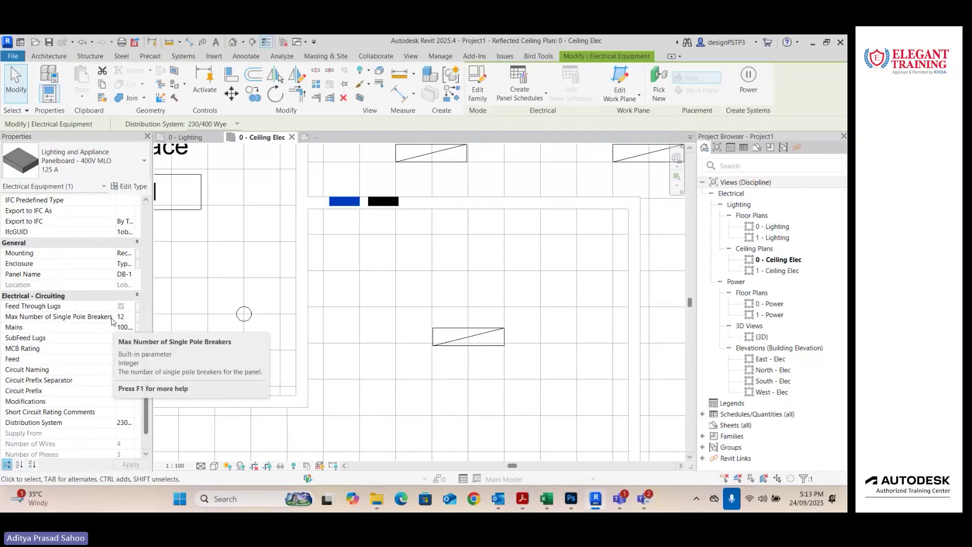
{"action": "left_click", "coordinate": [121, 307]}
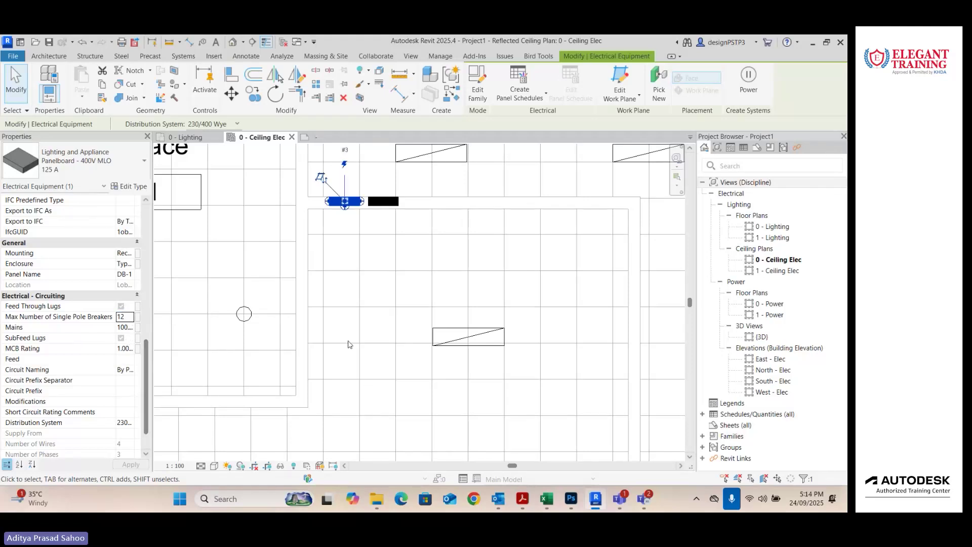
{"action": "left_click_drag", "start_coordinate": [116, 317], "coordinate": [97, 317]}
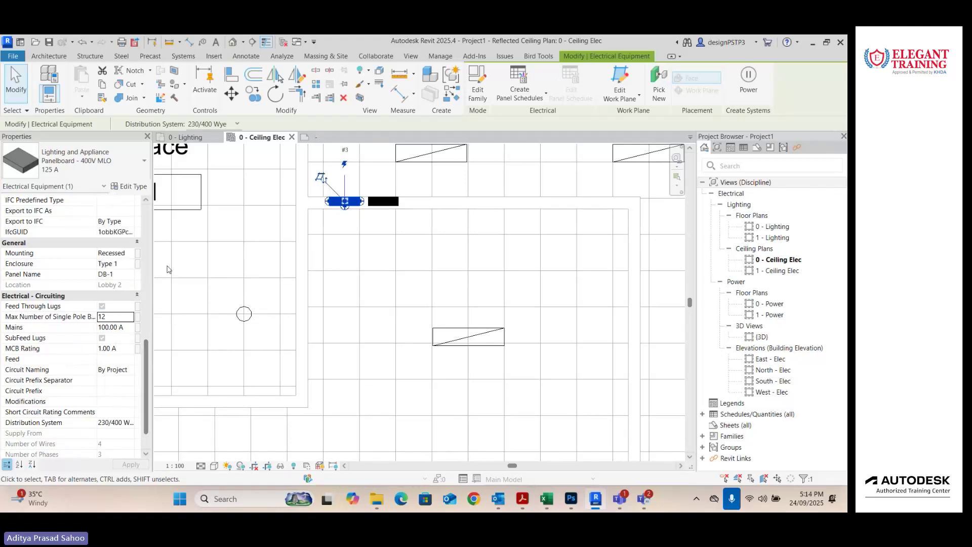
Step: Review the type properties of panelboard DB-1 and of the neighbouring panelboard DB-2
{"action": "left_click", "coordinate": [133, 190]}
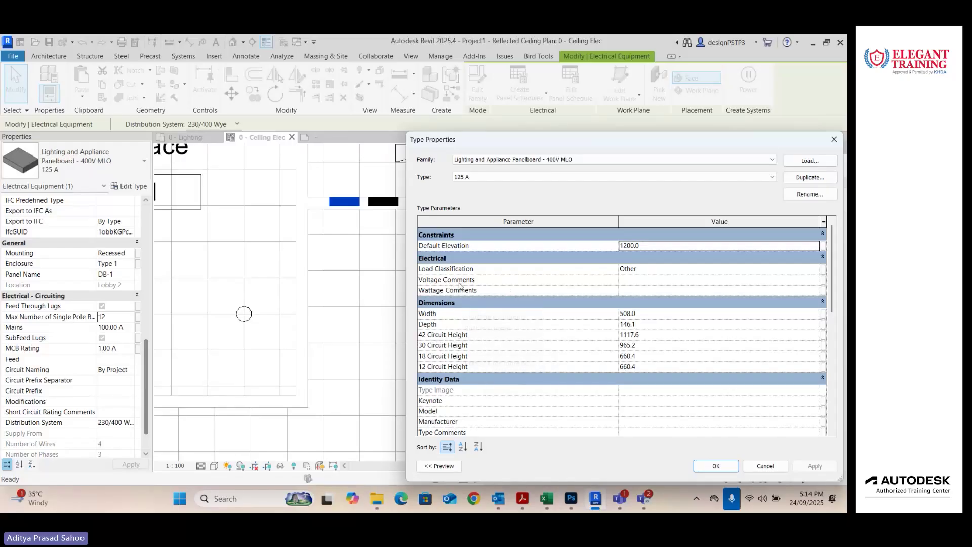
{"action": "left_click", "coordinate": [639, 280]}
{"action": "left_click", "coordinate": [821, 469]}
{"action": "left_click", "coordinate": [717, 466]}
{"action": "left_click", "coordinate": [383, 201]}
{"action": "left_click", "coordinate": [133, 187]}
{"action": "left_click", "coordinate": [716, 467]}
{"action": "left_click", "coordinate": [516, 322]}
{"action": "scroll", "coordinate": [516, 322], "scroll_direction": "down", "scroll_amount": 6}
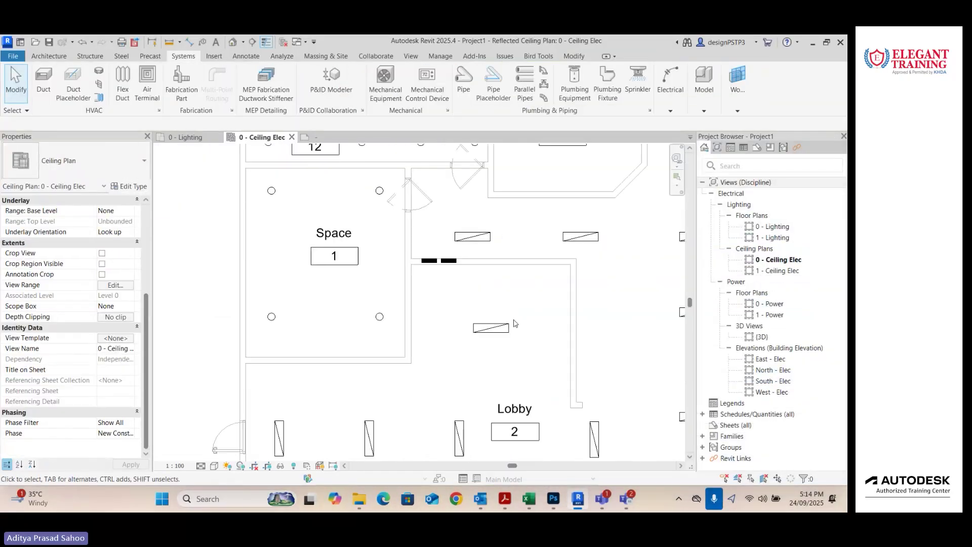
{"action": "middle_click_drag", "start_coordinate": [498, 333], "coordinate": [468, 339]}
{"action": "scroll", "coordinate": [400, 297], "scroll_direction": "up", "scroll_amount": 3}
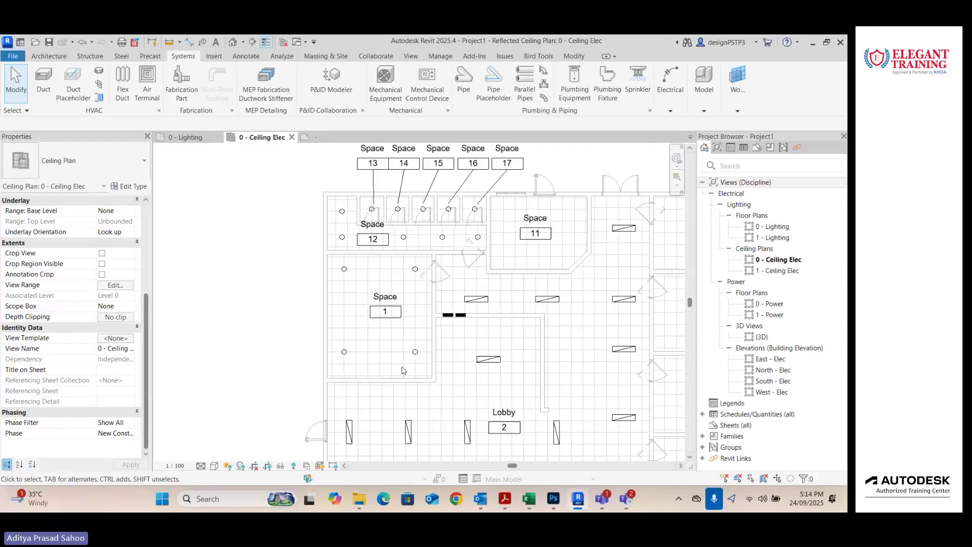
{"action": "scroll", "coordinate": [433, 324], "scroll_direction": "up", "scroll_amount": 2}
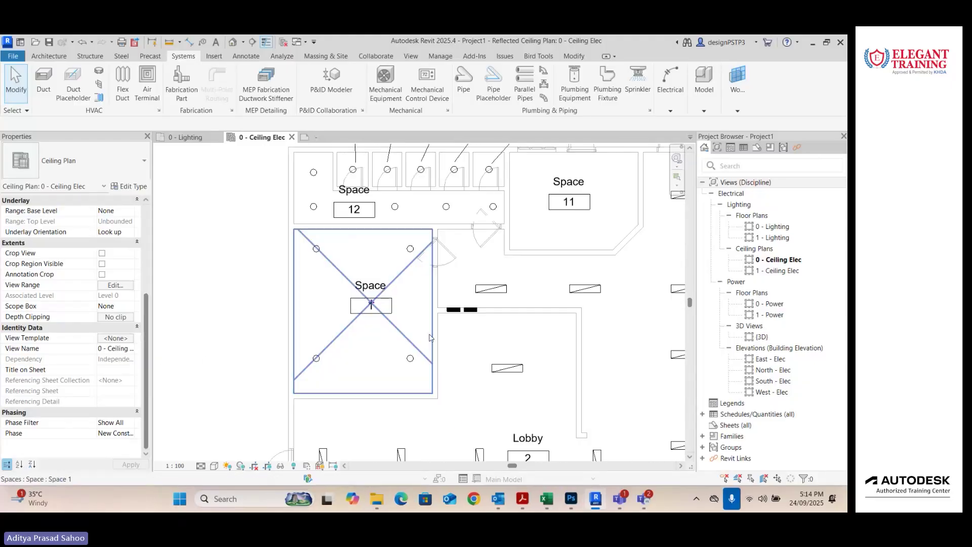
{"action": "scroll", "coordinate": [355, 287], "scroll_direction": "down", "scroll_amount": 5}
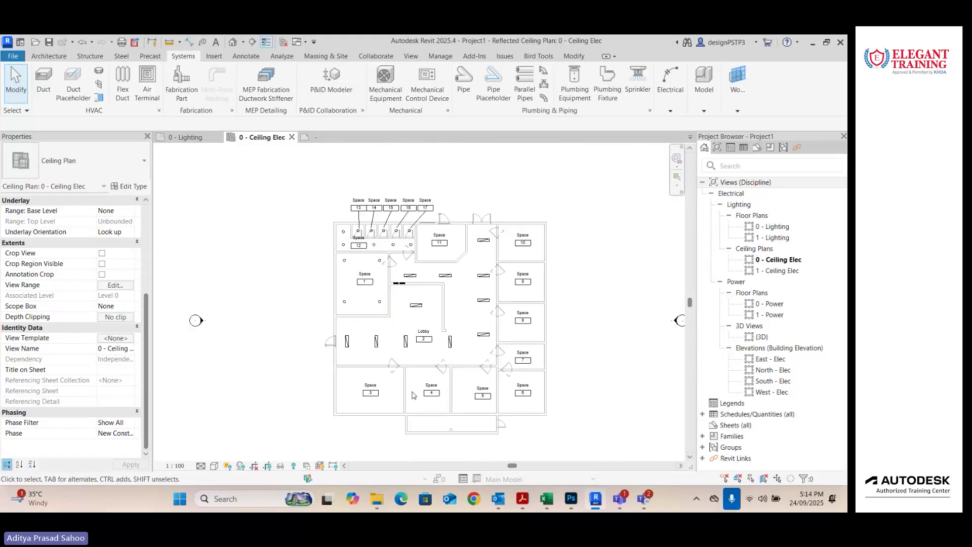
{"action": "scroll", "coordinate": [355, 288], "scroll_direction": "up", "scroll_amount": 5}
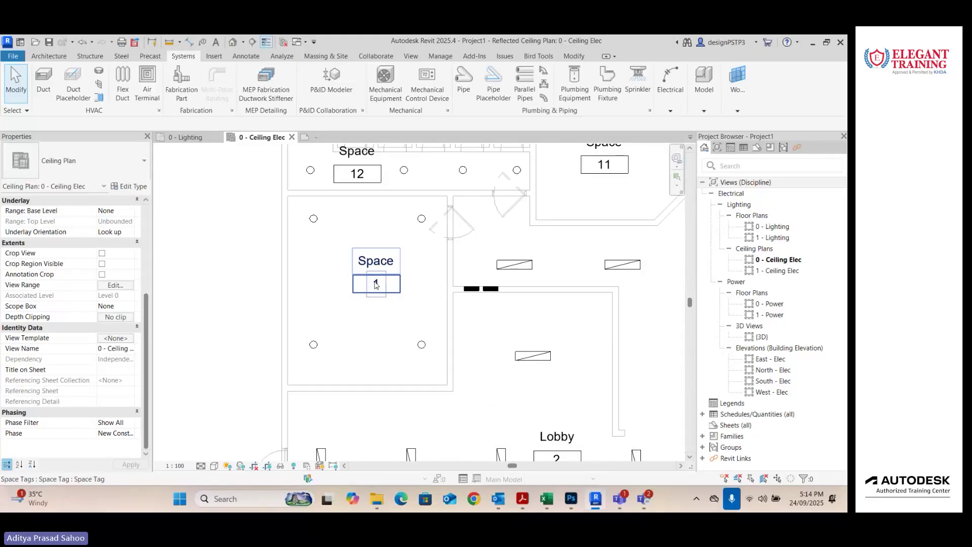
{"action": "left_click", "coordinate": [314, 218]}
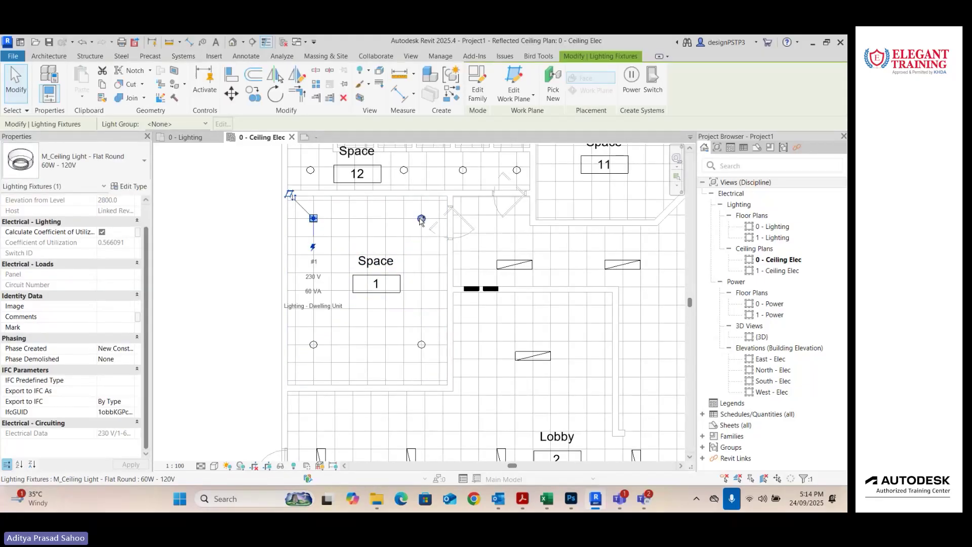
{"action": "left_click", "coordinate": [421, 219], "text": "ctrl"}
{"action": "left_click", "coordinate": [421, 345], "text": "ctrl"}
{"action": "left_click", "coordinate": [313, 344], "text": "ctrl"}
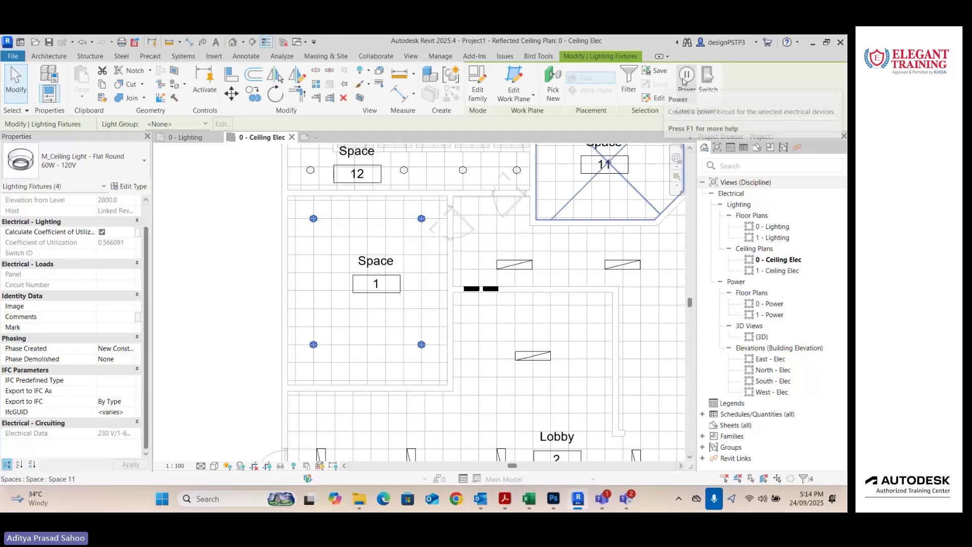
{"action": "left_click", "coordinate": [193, 252]}
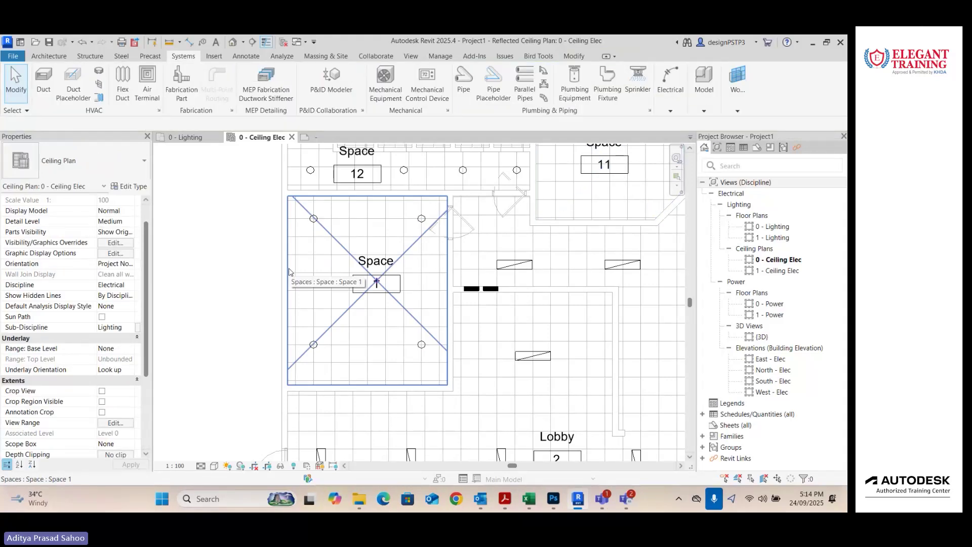
Step: Place a One Way Switch lighting device on space 1's outer wall, opposite the side with the door
{"action": "left_click", "coordinate": [666, 106]}
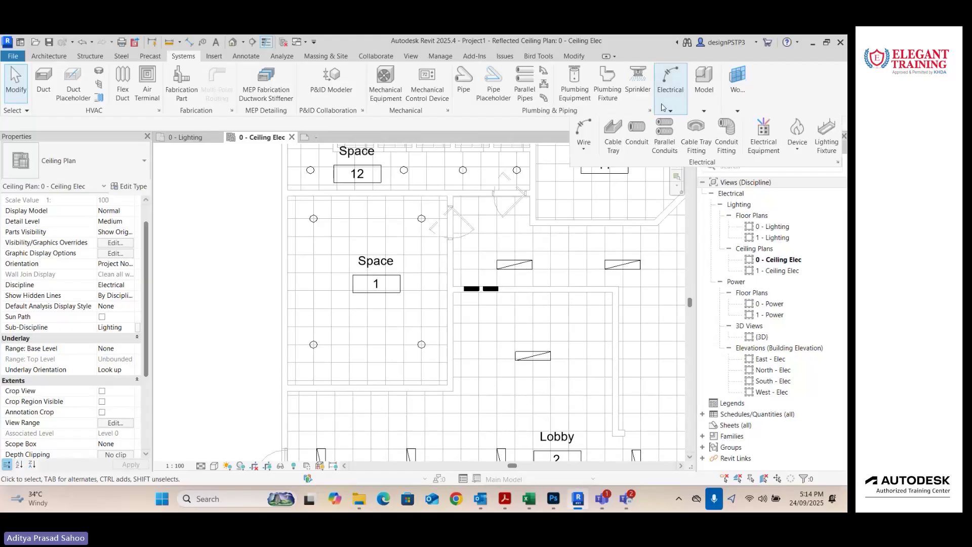
{"action": "left_click", "coordinate": [803, 148]}
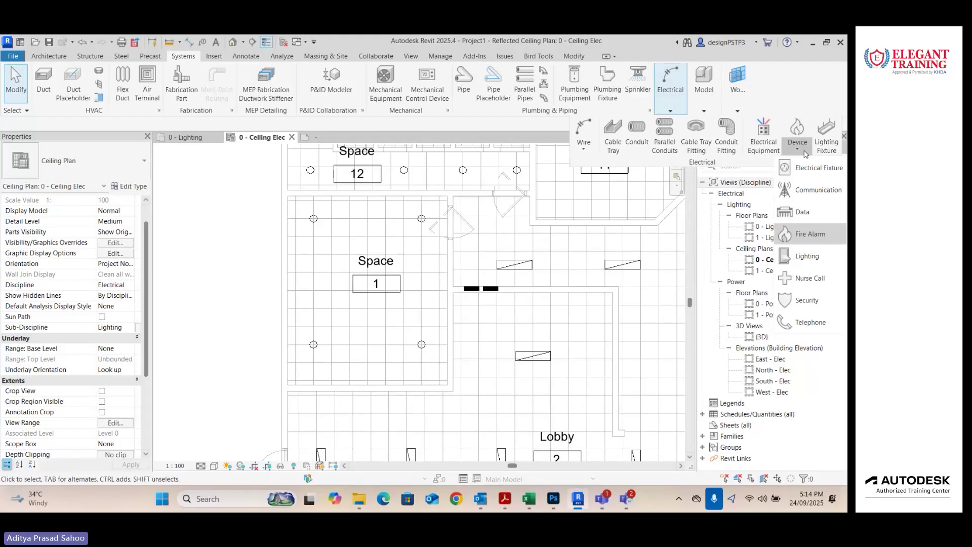
{"action": "left_click", "coordinate": [808, 257]}
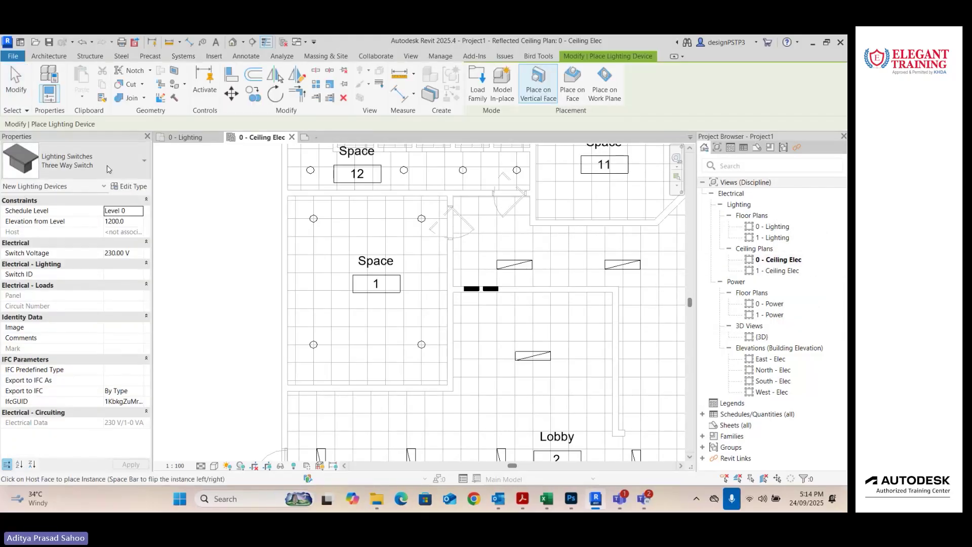
{"action": "left_click", "coordinate": [110, 166]}
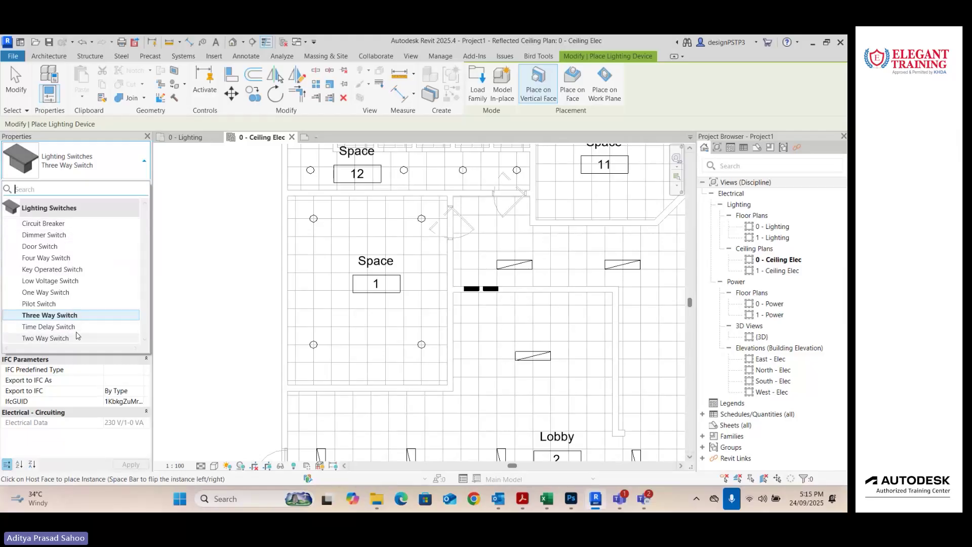
{"action": "mouse_move", "coordinate": [61, 296]}
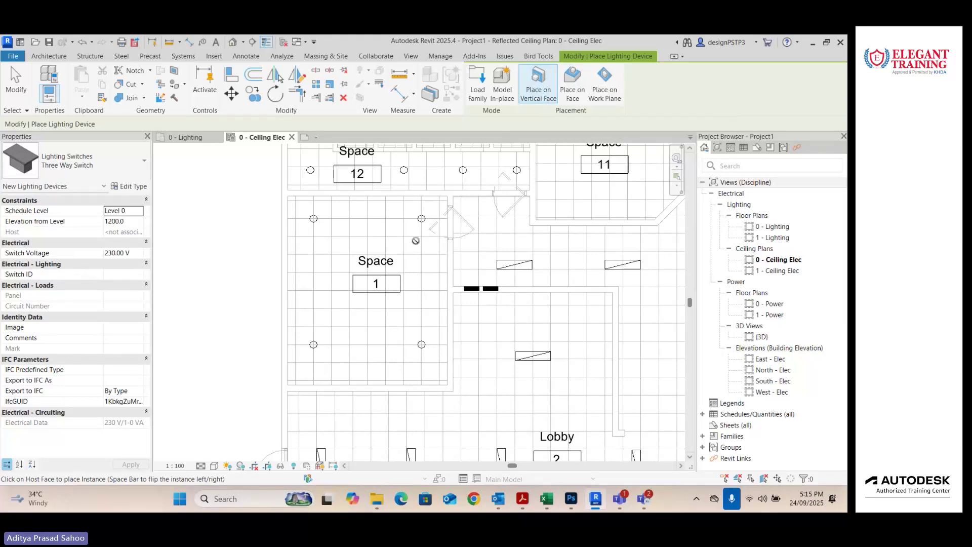
{"action": "scroll", "coordinate": [293, 311], "scroll_direction": "up", "scroll_amount": 3}
{"action": "left_click", "coordinate": [76, 160]}
{"action": "left_click", "coordinate": [65, 292]}
{"action": "scroll", "coordinate": [280, 272], "scroll_direction": "down", "scroll_amount": 4}
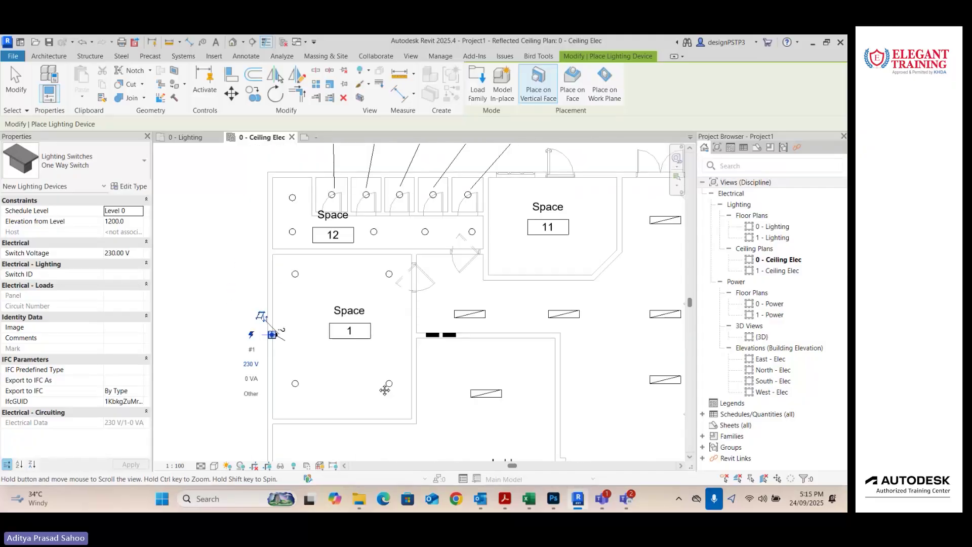
Step: Place two One Way Switches side by side on the wall beneath space 12's tag and another on the Lobby's partition wall
{"action": "scroll", "coordinate": [243, 286], "scroll_direction": "up", "scroll_amount": 3}
{"action": "left_click", "coordinate": [235, 289]}
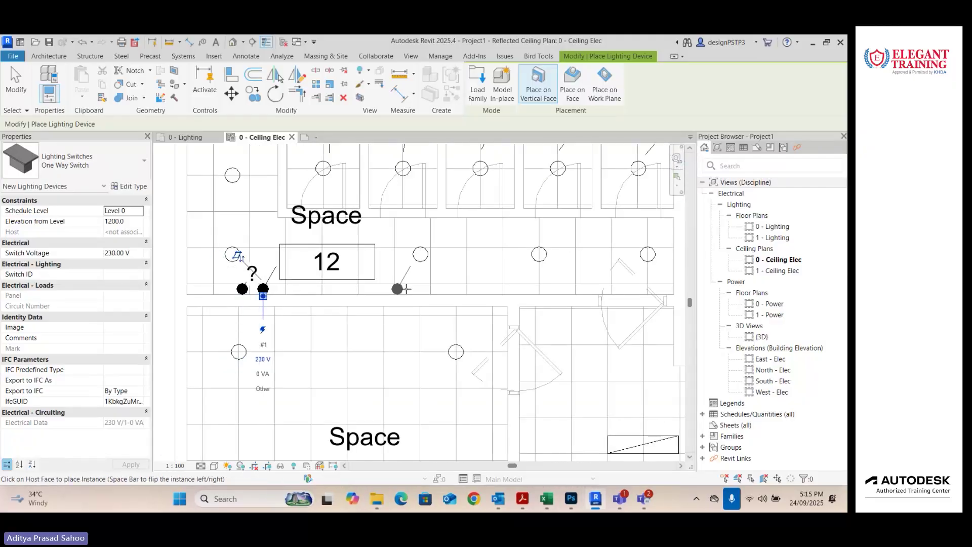
{"action": "scroll", "coordinate": [262, 285], "scroll_direction": "down", "scroll_amount": 4}
{"action": "scroll", "coordinate": [425, 253], "scroll_direction": "up", "scroll_amount": 4}
{"action": "left_click", "coordinate": [424, 253]}
{"action": "scroll", "coordinate": [415, 255], "scroll_direction": "down", "scroll_amount": 4}
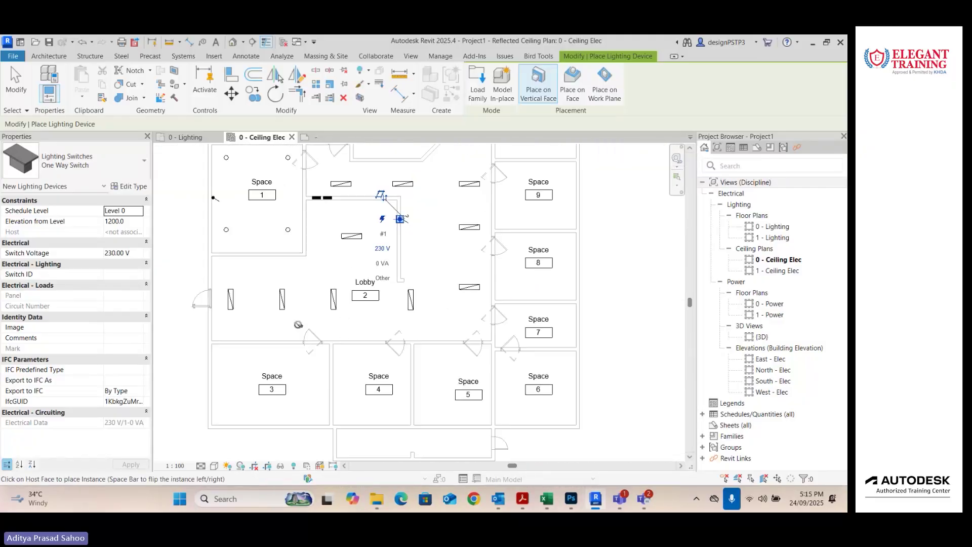
{"action": "key", "text": "Escape"}
{"action": "key", "text": "Escape"}
Step: Preview the ceiling plan at Fine detail level and return it to Medium
{"action": "scroll", "coordinate": [235, 318], "scroll_direction": "up", "scroll_amount": 4}
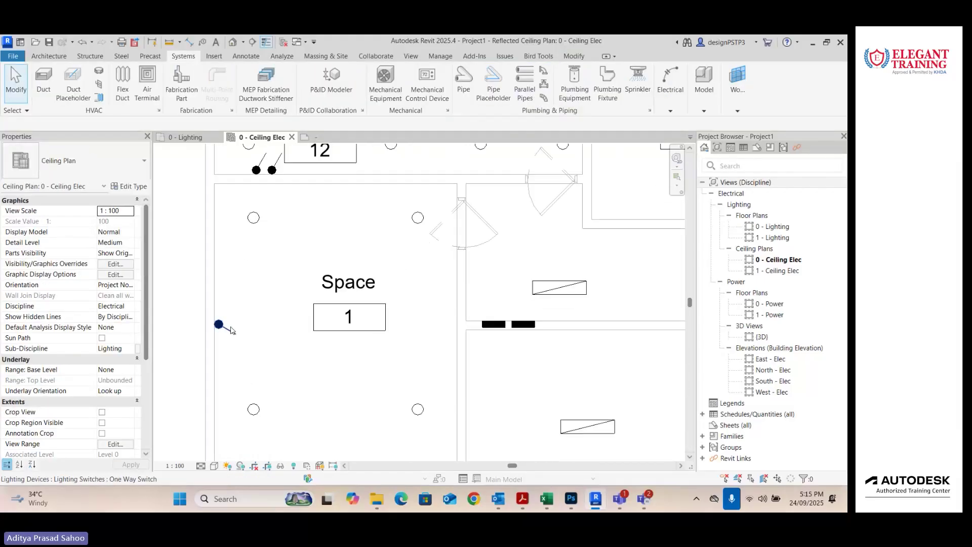
{"action": "left_click", "coordinate": [202, 466]}
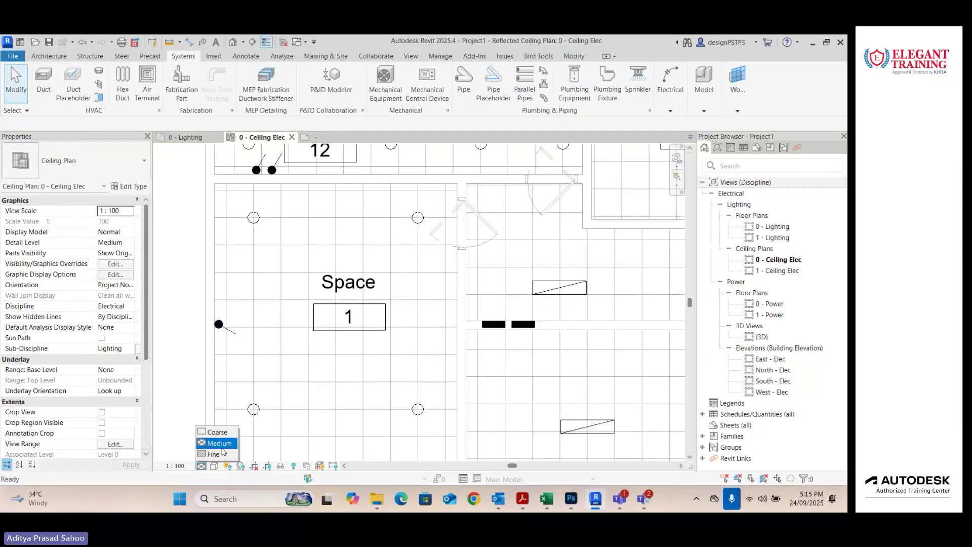
{"action": "left_click", "coordinate": [215, 455]}
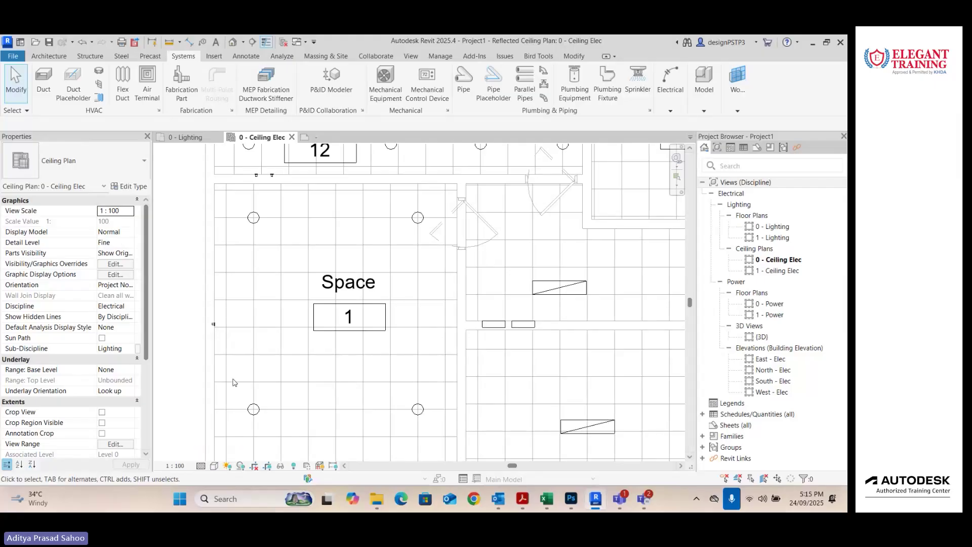
{"action": "scroll", "coordinate": [219, 327], "scroll_direction": "up", "scroll_amount": 6}
{"action": "scroll", "coordinate": [223, 338], "scroll_direction": "down", "scroll_amount": 6}
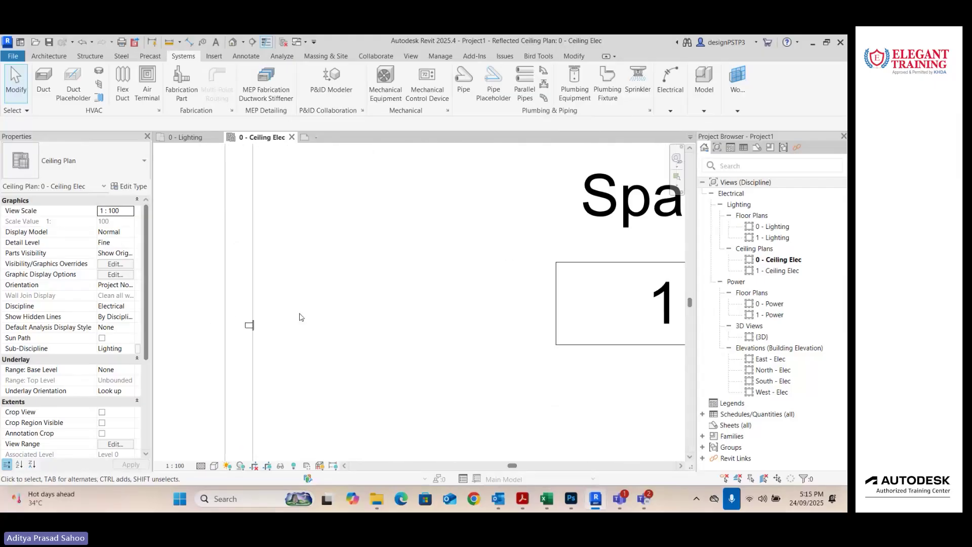
{"action": "left_click", "coordinate": [201, 466]}
{"action": "left_click", "coordinate": [216, 444]}
Step: Create a switch system for the four round ceiling lights in space 1 and assign the switch on that room's wall to it
{"action": "scroll", "coordinate": [327, 313], "scroll_direction": "up", "scroll_amount": 1}
{"action": "scroll", "coordinate": [327, 298], "scroll_direction": "down", "scroll_amount": 4}
{"action": "middle_click_drag", "start_coordinate": [328, 298], "coordinate": [333, 306]}
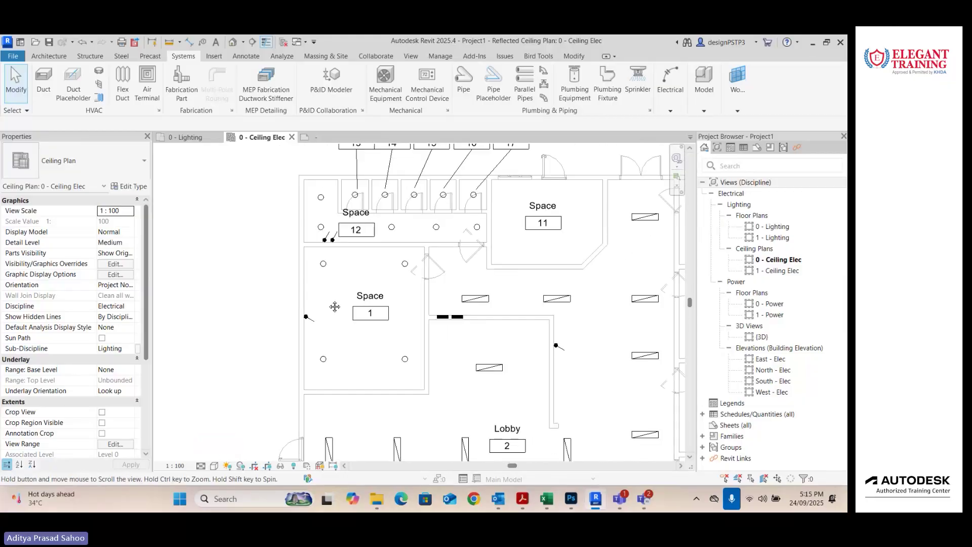
{"action": "scroll", "coordinate": [331, 305], "scroll_direction": "up", "scroll_amount": 3}
{"action": "left_click", "coordinate": [320, 252]}
{"action": "left_click", "coordinate": [442, 252], "text": "ctrl"}
{"action": "left_click", "coordinate": [444, 397], "text": "ctrl"}
{"action": "left_click", "coordinate": [319, 397], "text": "ctrl"}
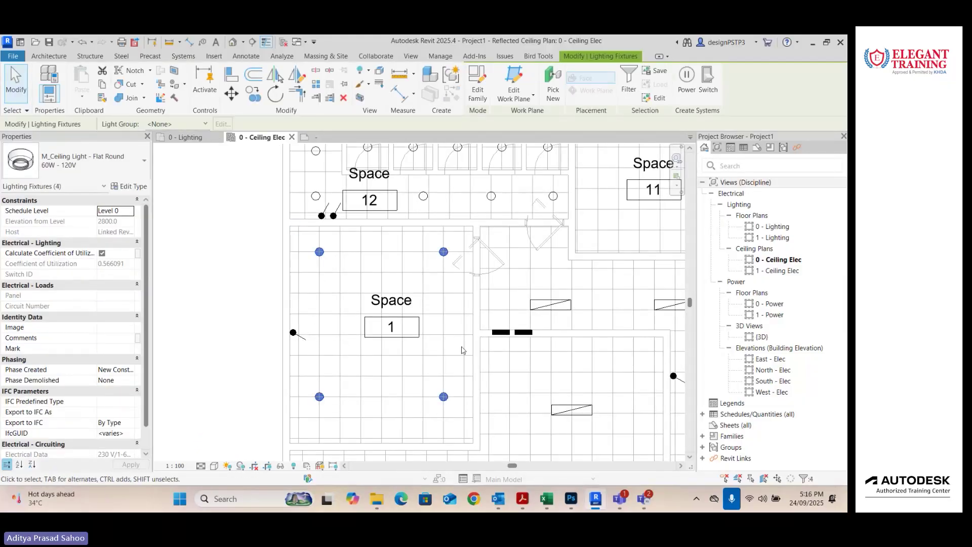
{"action": "left_click", "coordinate": [709, 81]}
{"action": "left_click", "coordinate": [522, 91]}
{"action": "left_click", "coordinate": [294, 333]}
{"action": "left_click", "coordinate": [393, 256]}
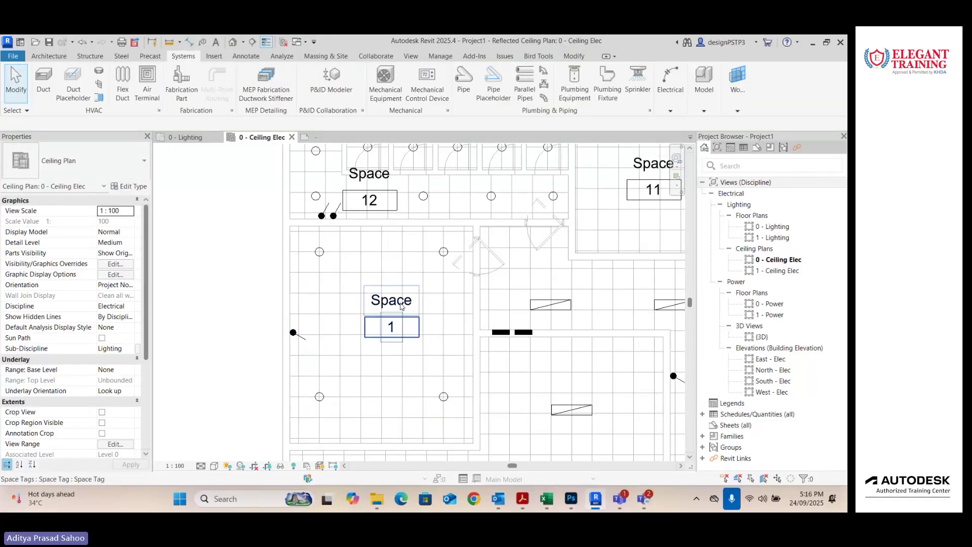
Step: Select the four round lights in space 1 again to check their switch system and properties
{"action": "scroll", "coordinate": [429, 268], "scroll_direction": "down", "scroll_amount": 1}
{"action": "middle_click_drag", "start_coordinate": [429, 267], "coordinate": [379, 246]}
{"action": "left_click", "coordinate": [280, 238]}
{"action": "left_click", "coordinate": [388, 238], "text": "ctrl"}
{"action": "left_click", "coordinate": [388, 364], "text": "ctrl"}
{"action": "left_click", "coordinate": [280, 364], "text": "ctrl"}
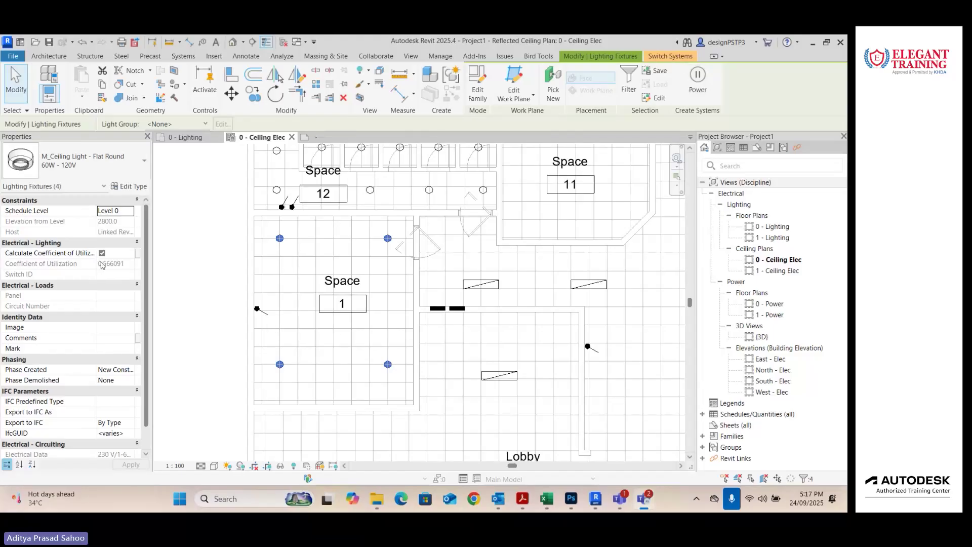
{"action": "scroll", "coordinate": [203, 250], "scroll_direction": "down", "scroll_amount": 3}
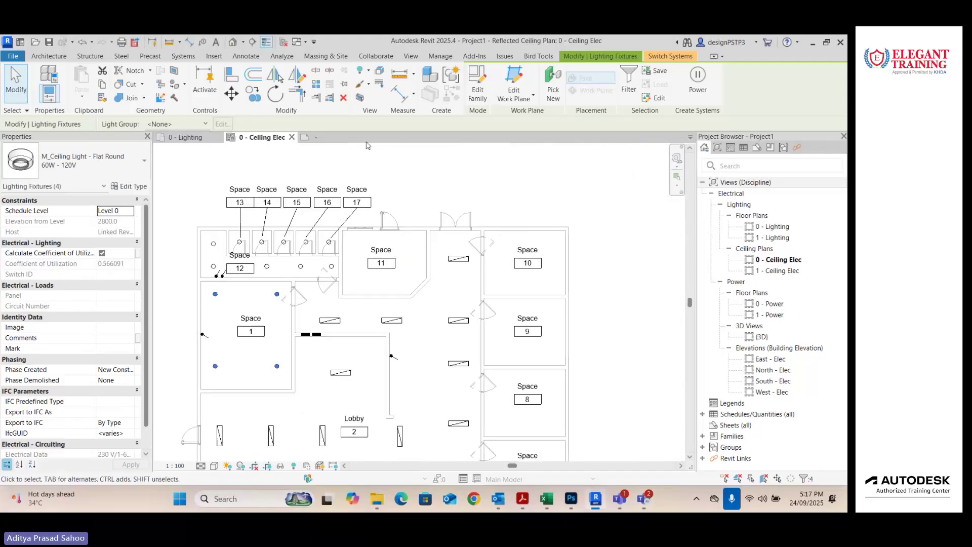
{"action": "key", "text": "Escape"}
Step: Show the System Browser, widen it and its Systems column, fit the plan in view, and expand the Unassigned group
{"action": "left_click", "coordinate": [411, 57]}
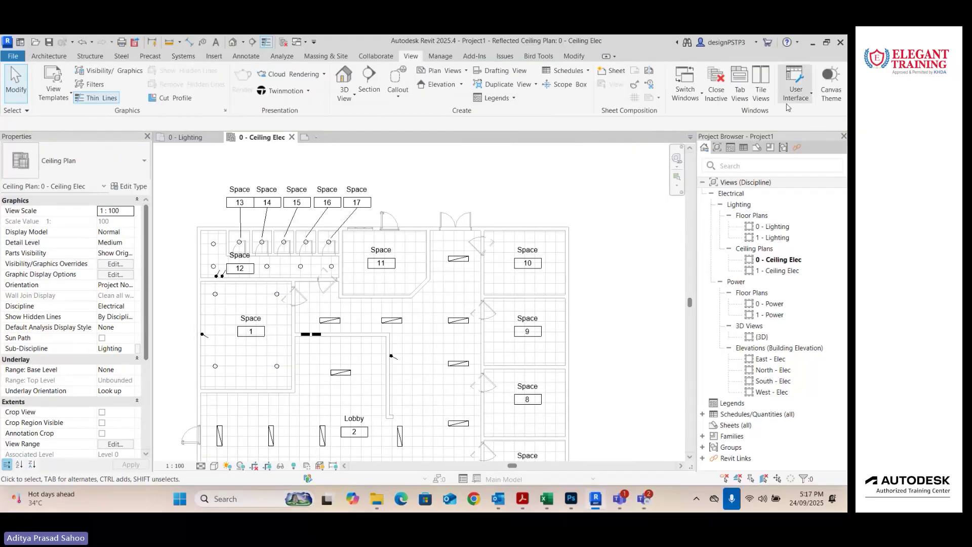
{"action": "left_click", "coordinate": [796, 92]}
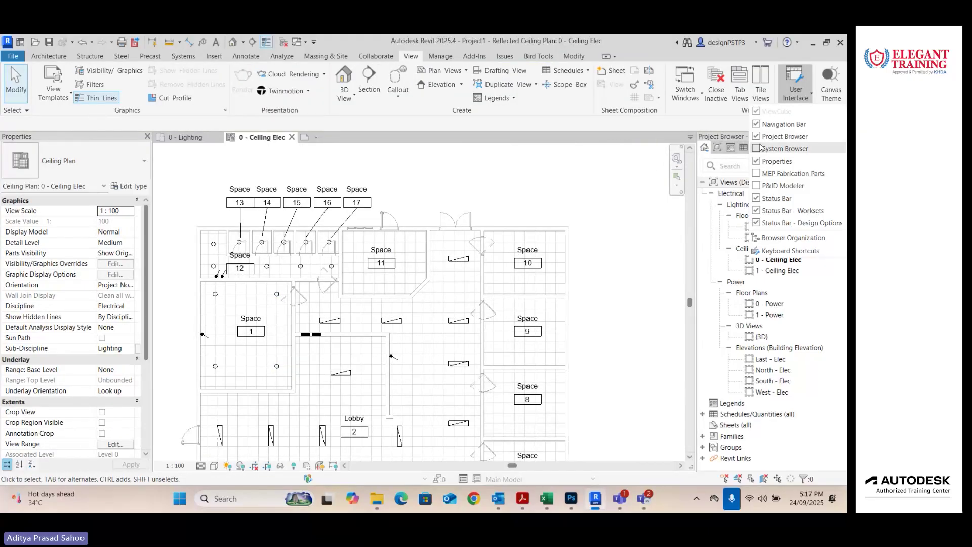
{"action": "left_click", "coordinate": [780, 149]}
{"action": "key", "text": "z"}
{"action": "key", "text": "f"}
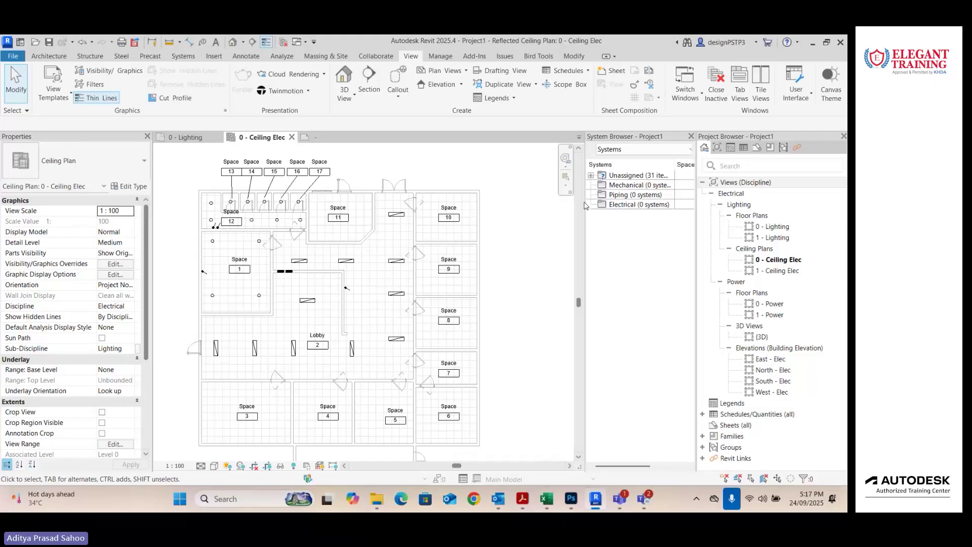
{"action": "left_click_drag", "start_coordinate": [586, 205], "coordinate": [557, 207]}
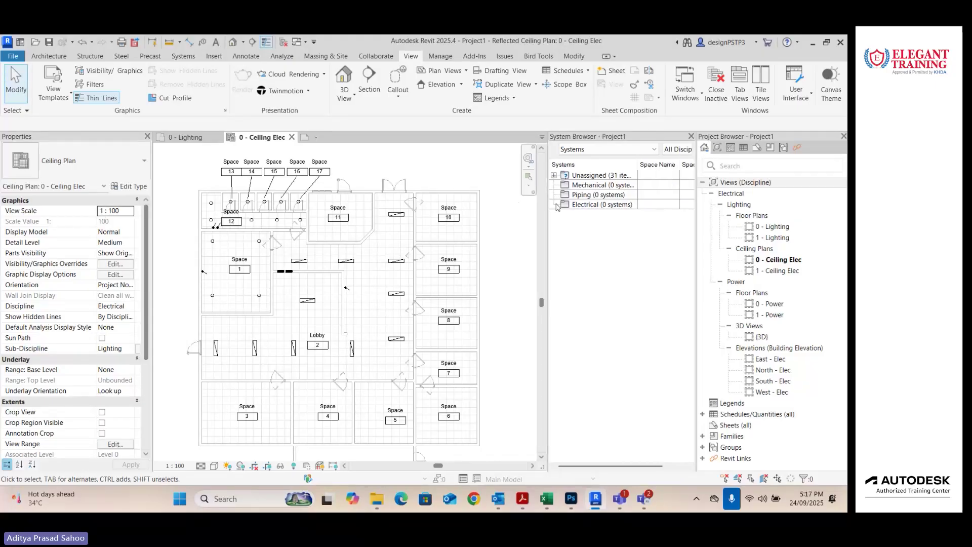
{"action": "left_click_drag", "start_coordinate": [637, 164], "coordinate": [644, 165]}
{"action": "left_click", "coordinate": [554, 175]}
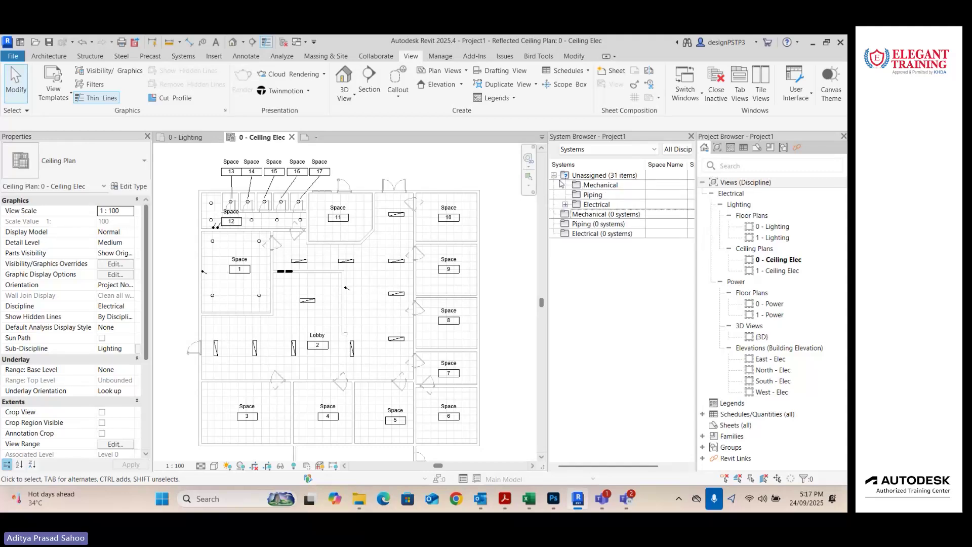
Step: Examine the unassigned electrical power items in the System Browser, highlighting panelboard DB-2, and collapse the Electrical group again
{"action": "left_click", "coordinate": [591, 205]}
{"action": "left_click", "coordinate": [565, 205]}
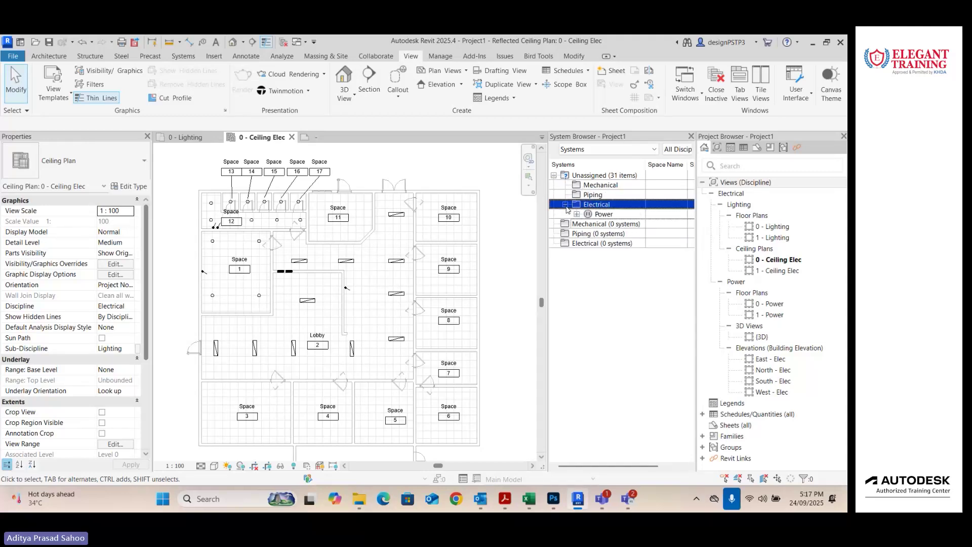
{"action": "left_click", "coordinate": [577, 214]}
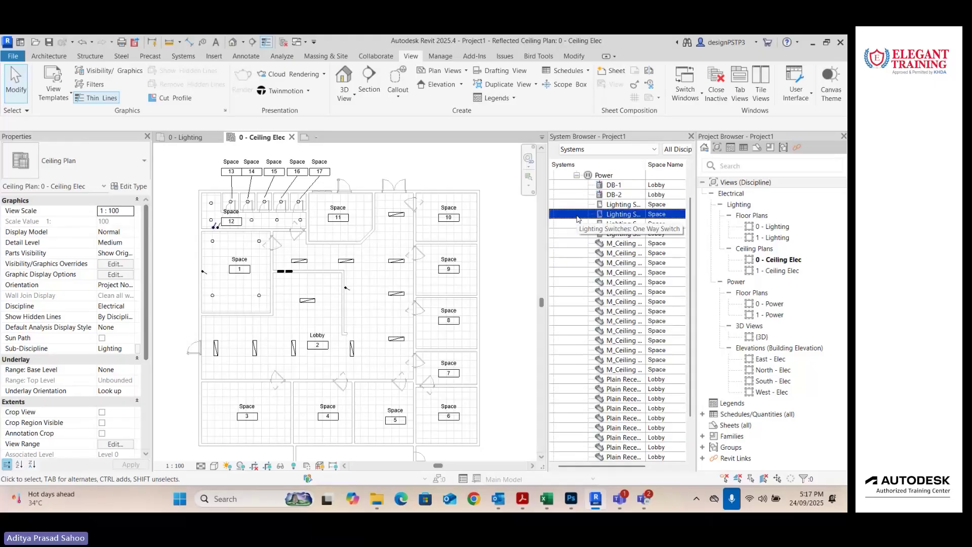
{"action": "left_click", "coordinate": [615, 194]}
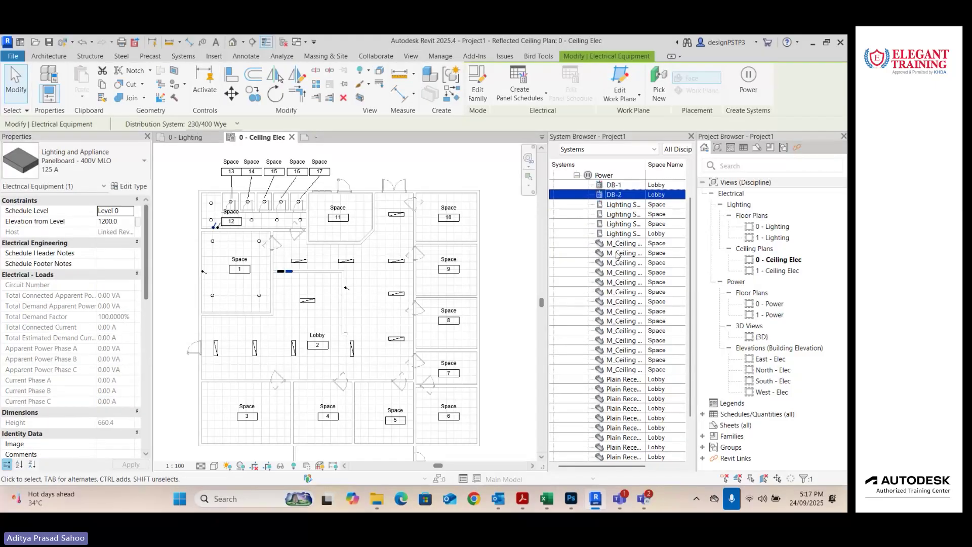
{"action": "scroll", "coordinate": [611, 317], "scroll_direction": "up", "scroll_amount": 2}
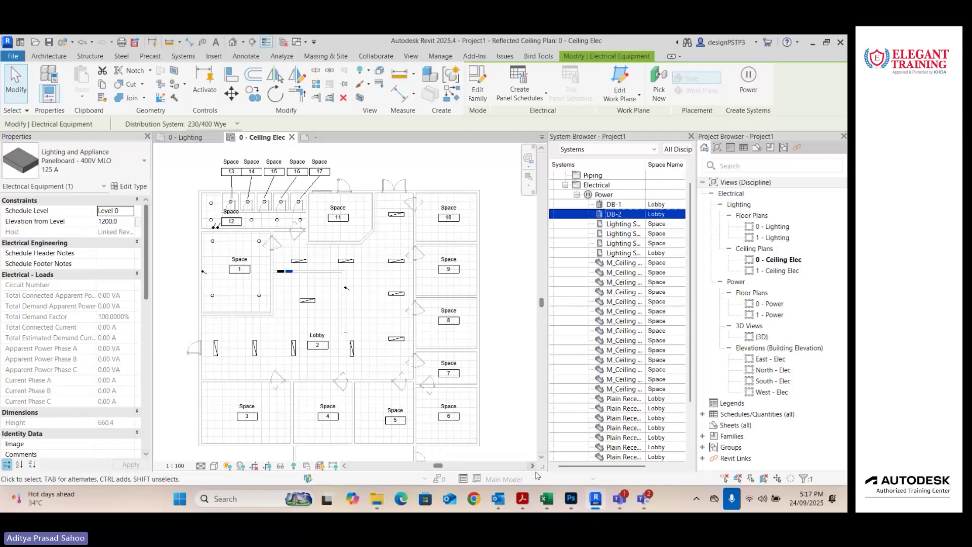
{"action": "mouse_move", "coordinate": [599, 466]}
{"action": "left_mouse_down"}
{"action": "mouse_move", "coordinate": [638, 467]}
{"action": "mouse_move", "coordinate": [612, 467]}
{"action": "left_mouse_up"}
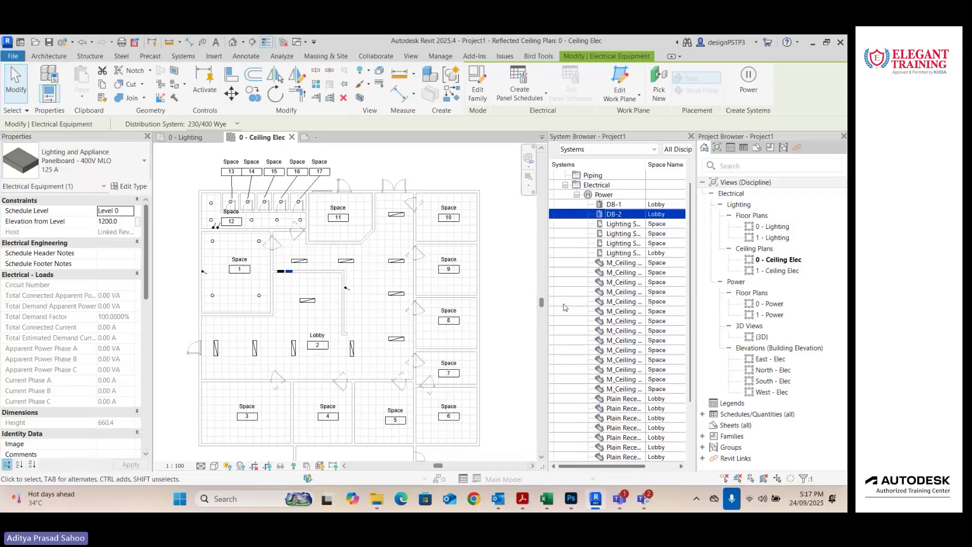
{"action": "left_click", "coordinate": [565, 185]}
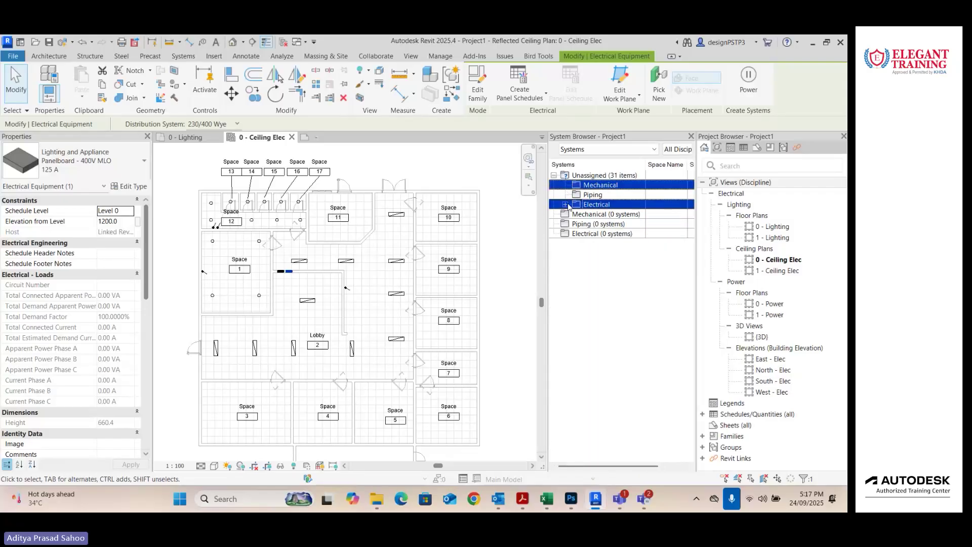
{"action": "left_click", "coordinate": [567, 206]}
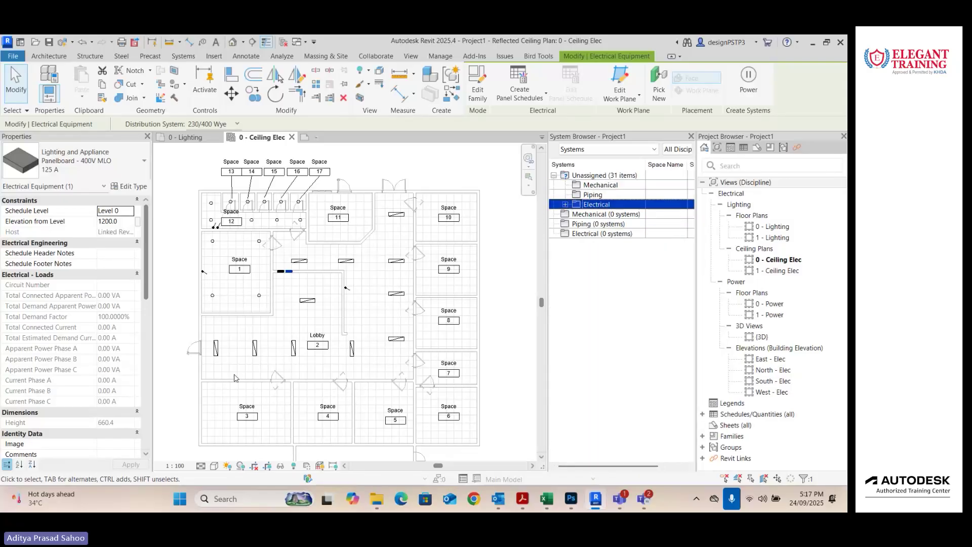
{"action": "left_click", "coordinate": [593, 233], "text": "ctrl"}
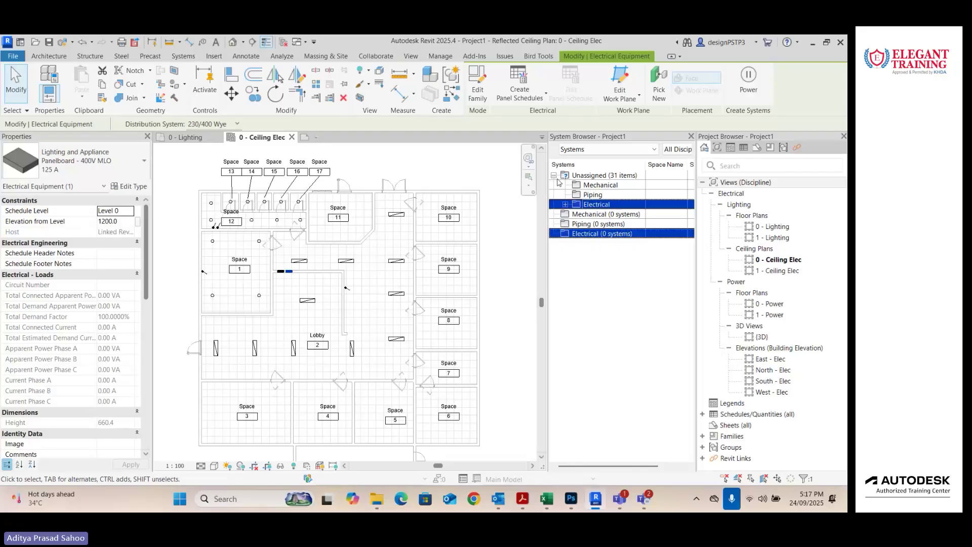
Step: Create a power circuit for the four round ceiling lights in space 1 and assign it to panel DB-1
{"action": "scroll", "coordinate": [203, 243], "scroll_direction": "up", "scroll_amount": 4}
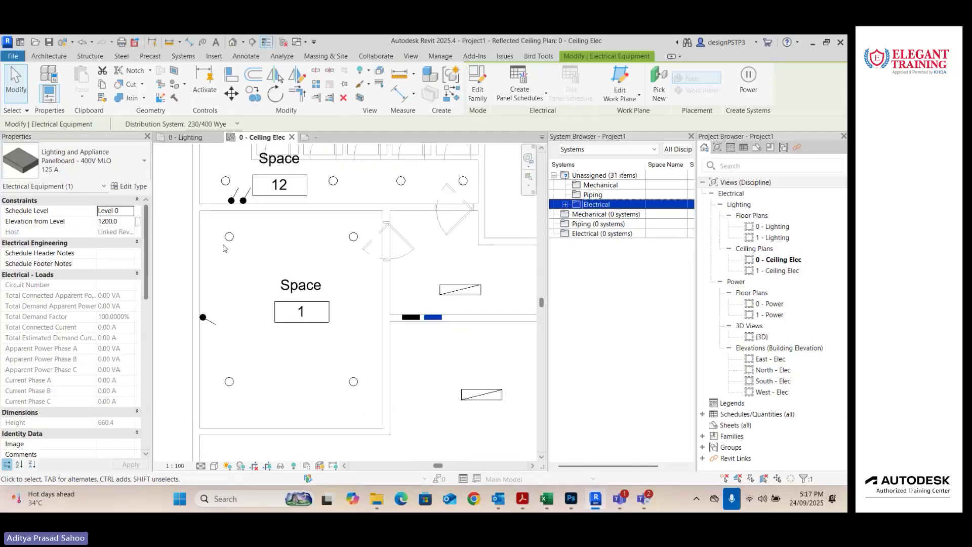
{"action": "left_click", "coordinate": [229, 237]}
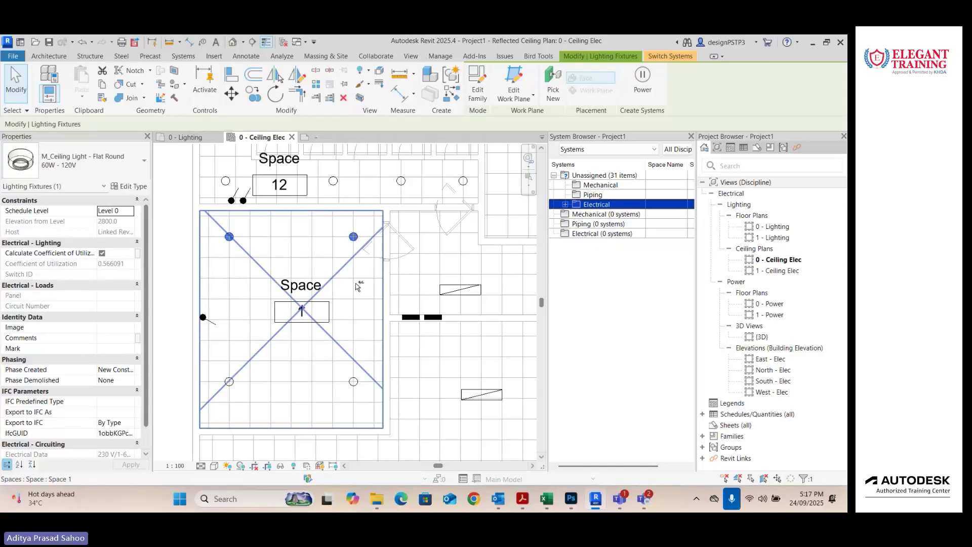
{"action": "left_click", "coordinate": [353, 237], "text": "ctrl"}
{"action": "left_click", "coordinate": [354, 382], "text": "ctrl"}
{"action": "left_click", "coordinate": [229, 381], "text": "ctrl"}
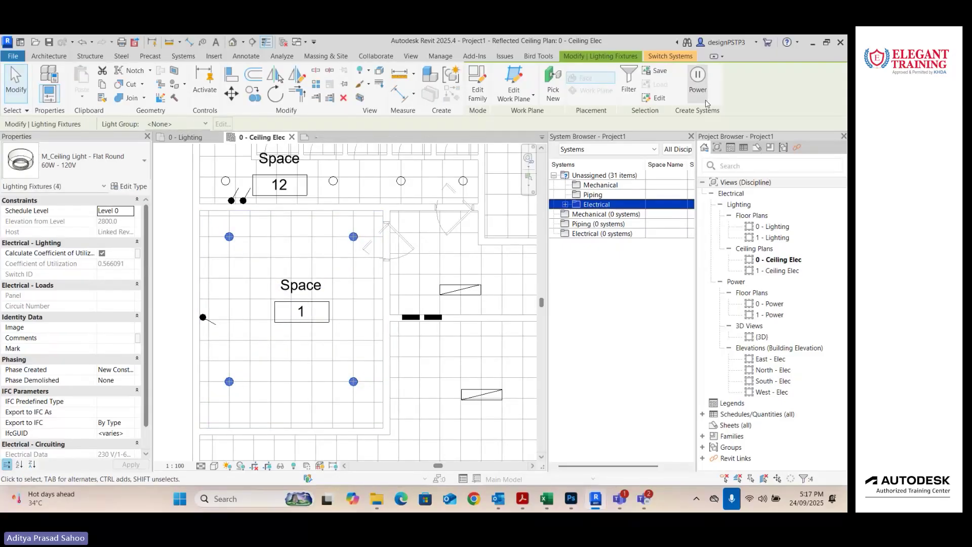
{"action": "left_click", "coordinate": [698, 77]}
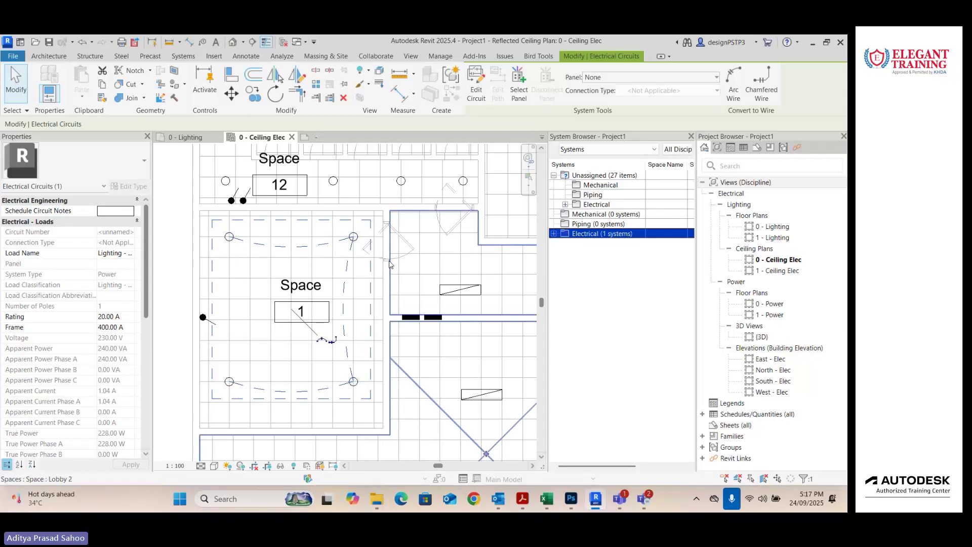
{"action": "left_click", "coordinate": [680, 78]}
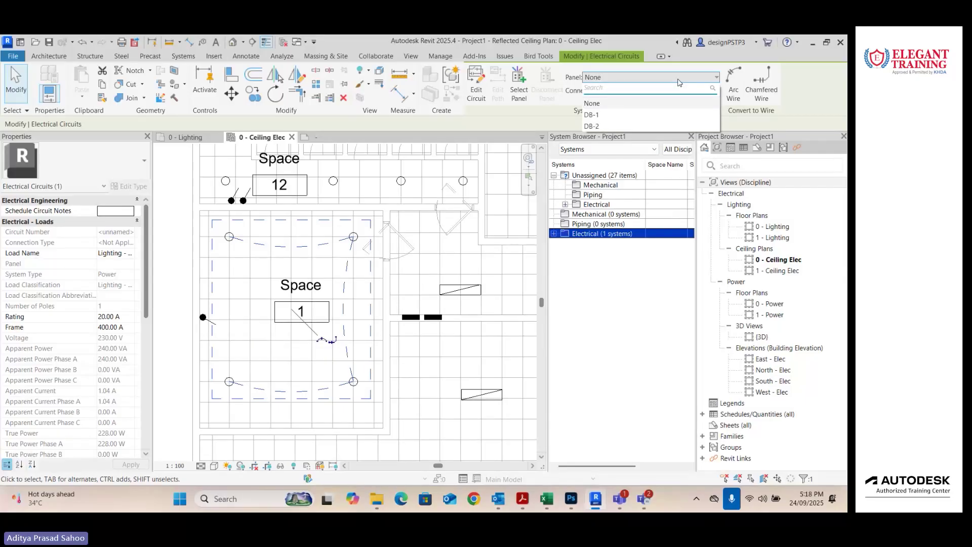
{"action": "left_click", "coordinate": [604, 116]}
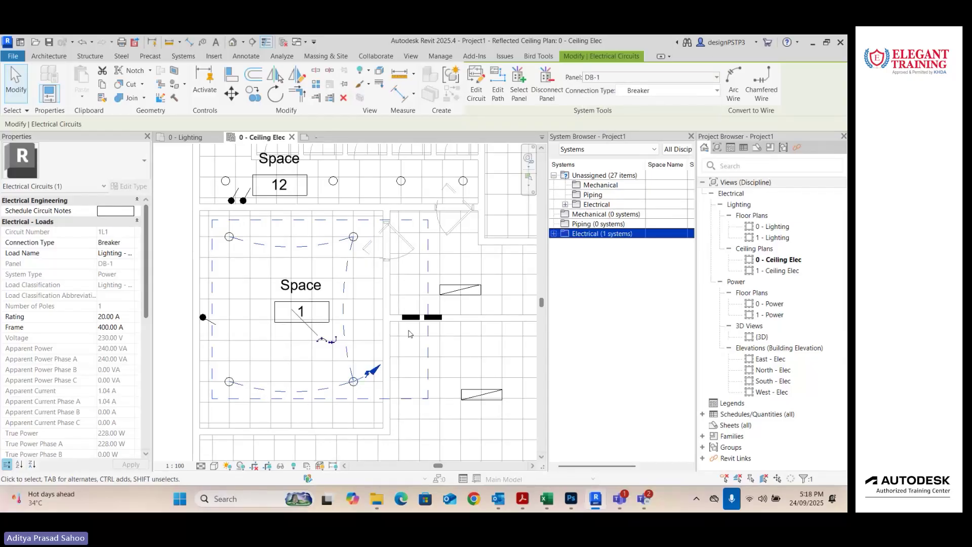
{"action": "scroll", "coordinate": [364, 371], "scroll_direction": "up", "scroll_amount": 6}
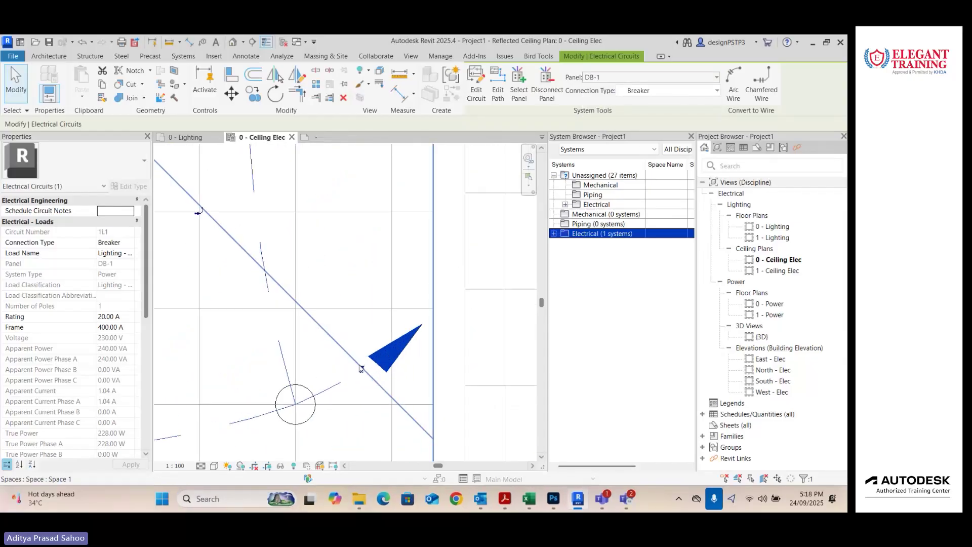
{"action": "scroll", "coordinate": [362, 368], "scroll_direction": "down", "scroll_amount": 4}
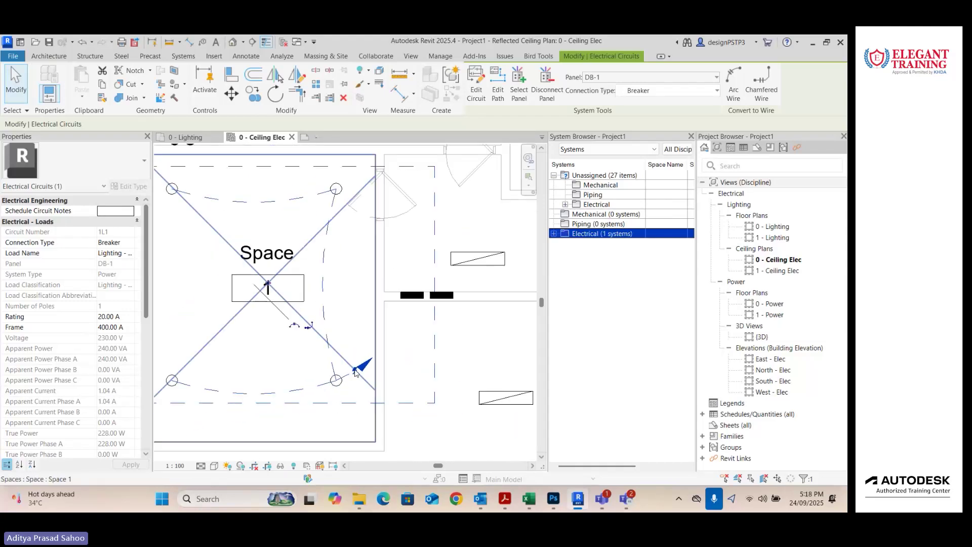
{"action": "scroll", "coordinate": [403, 304], "scroll_direction": "down", "scroll_amount": 2}
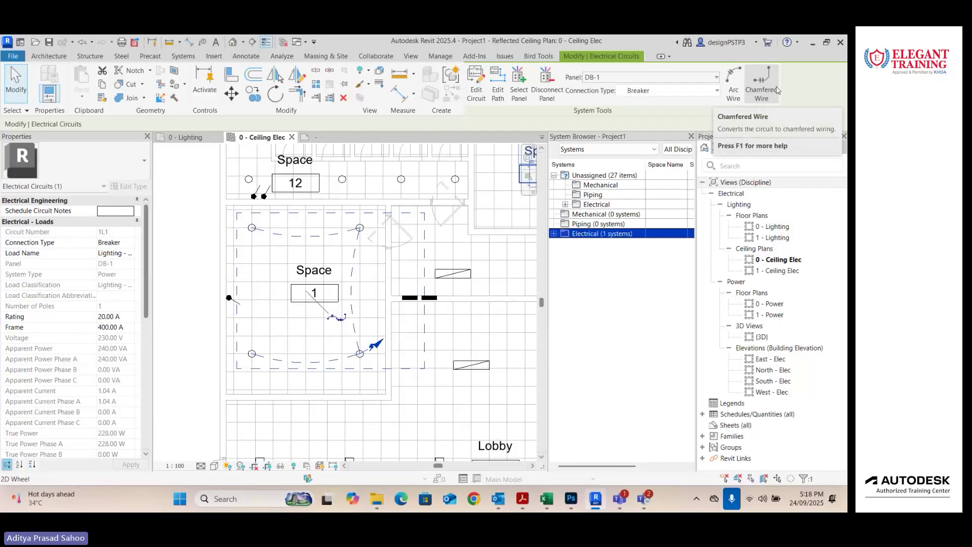
{"action": "left_click", "coordinate": [199, 256]}
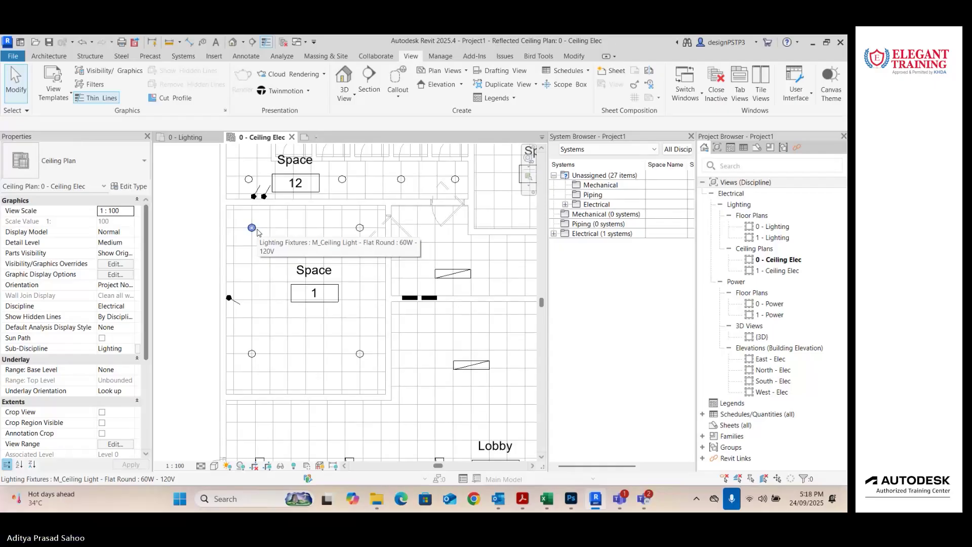
Step: Try converting the space 1 lighting circuit to arc wiring, and undo the conversion
{"action": "key", "text": "Tab"}
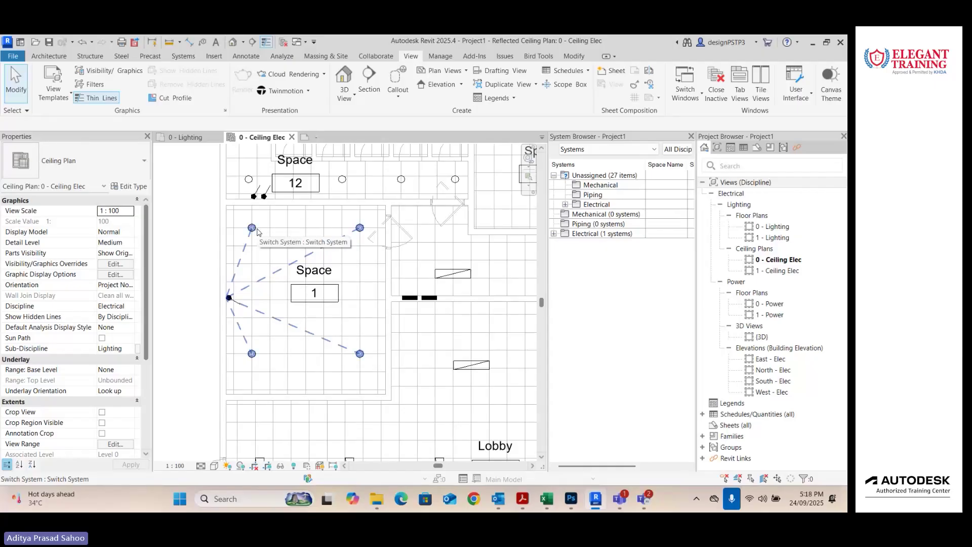
{"action": "key", "text": "Tab"}
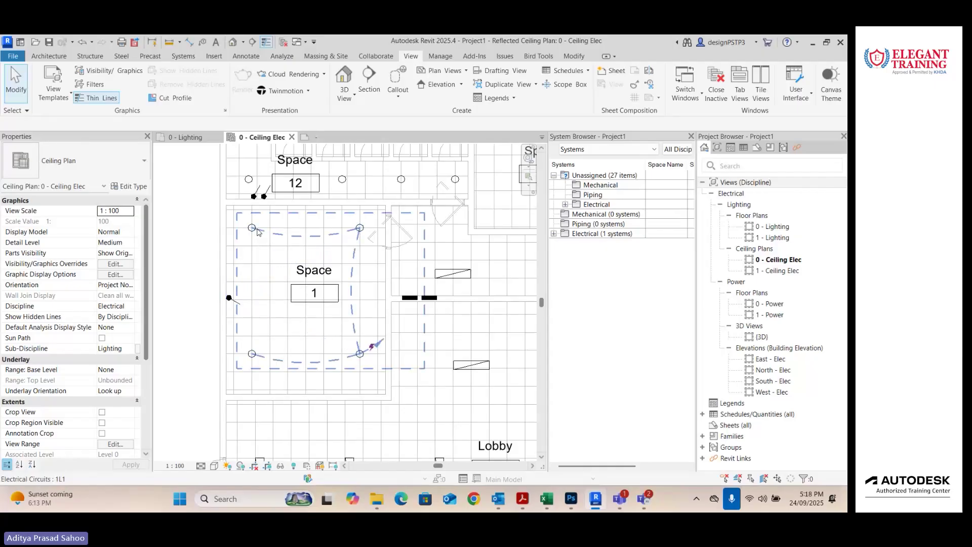
{"action": "left_click", "coordinate": [259, 232]}
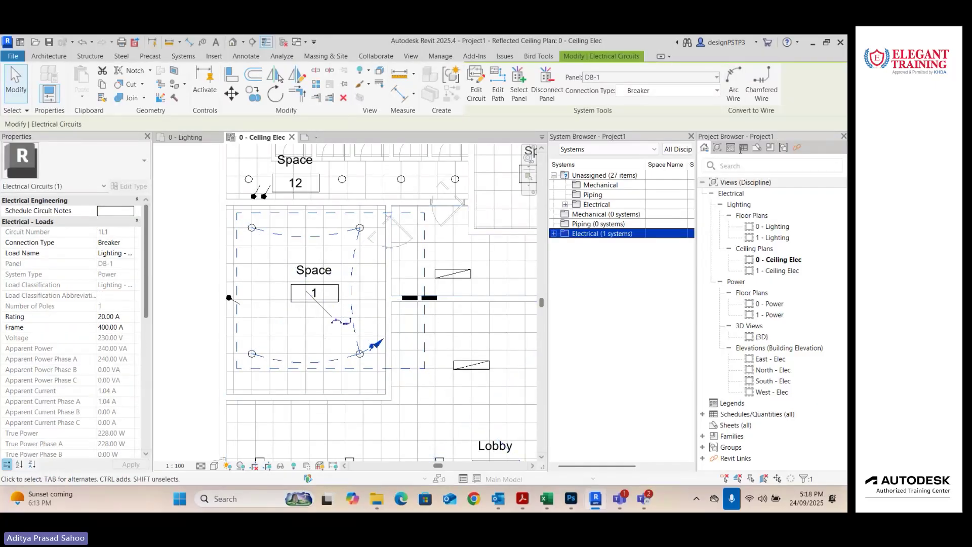
{"action": "left_click", "coordinate": [732, 84]}
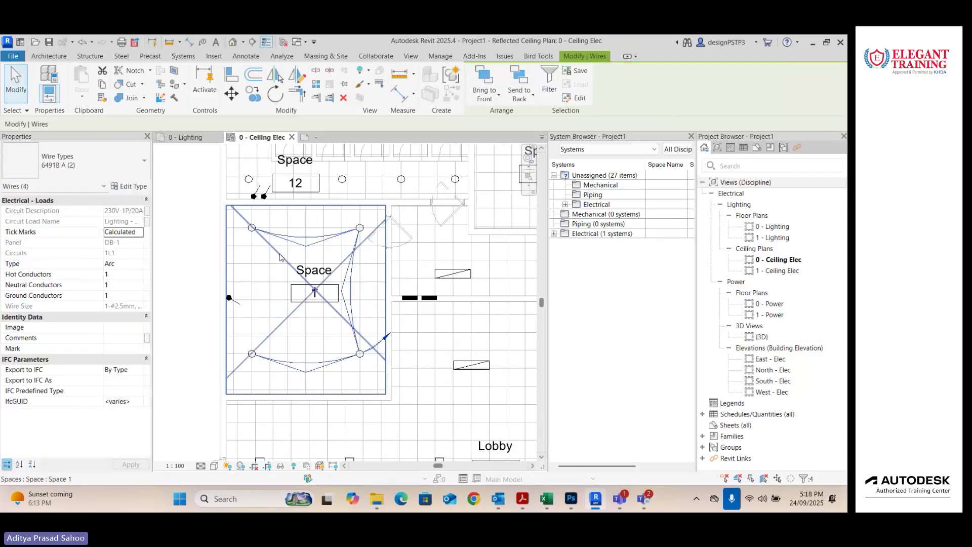
{"action": "left_click", "coordinate": [195, 278]}
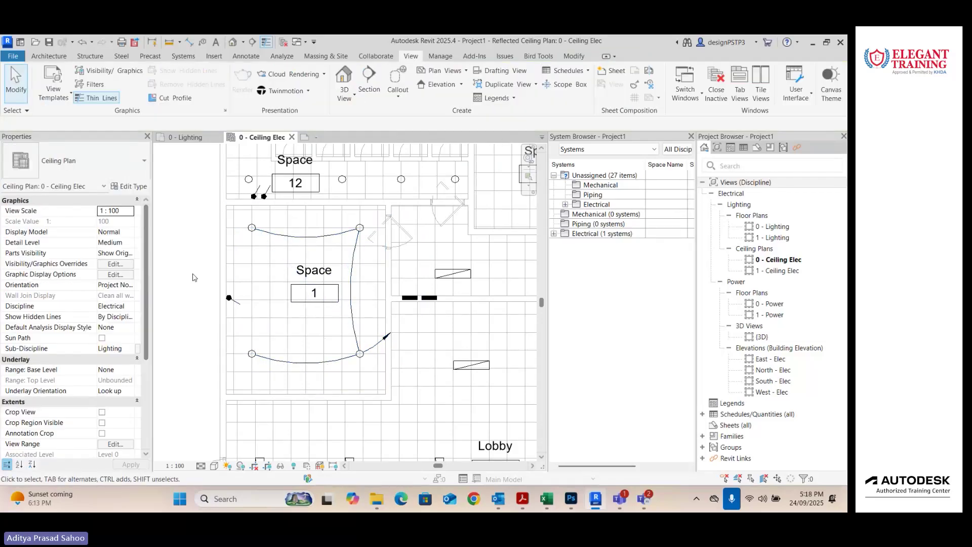
{"action": "key", "text": "ctrl+z"}
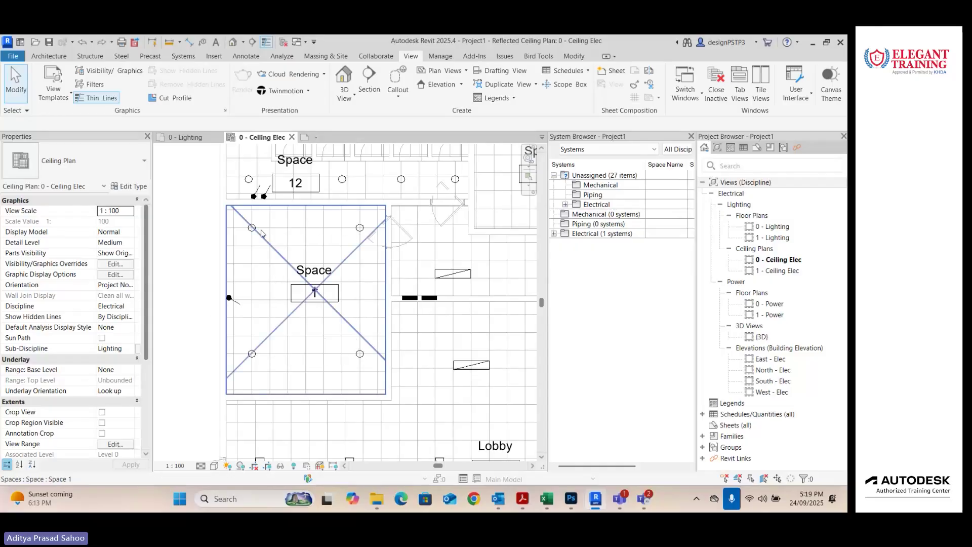
Step: Convert the space 1 lighting power circuit to chamfered wiring
{"action": "key", "text": "Tab"}
{"action": "key", "text": "Tab"}
{"action": "left_click", "coordinate": [258, 229]}
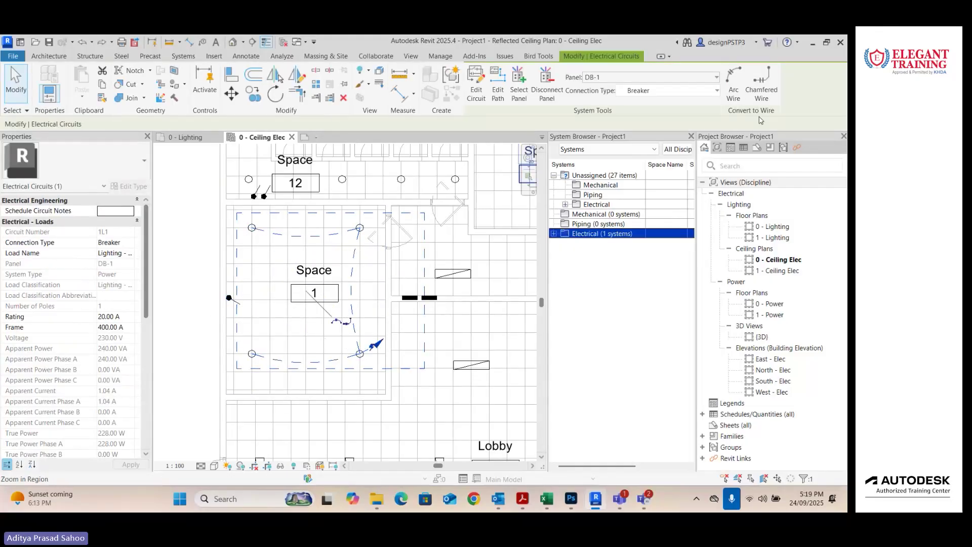
{"action": "left_click", "coordinate": [771, 84]}
{"action": "scroll", "coordinate": [322, 339], "scroll_direction": "up", "scroll_amount": 3}
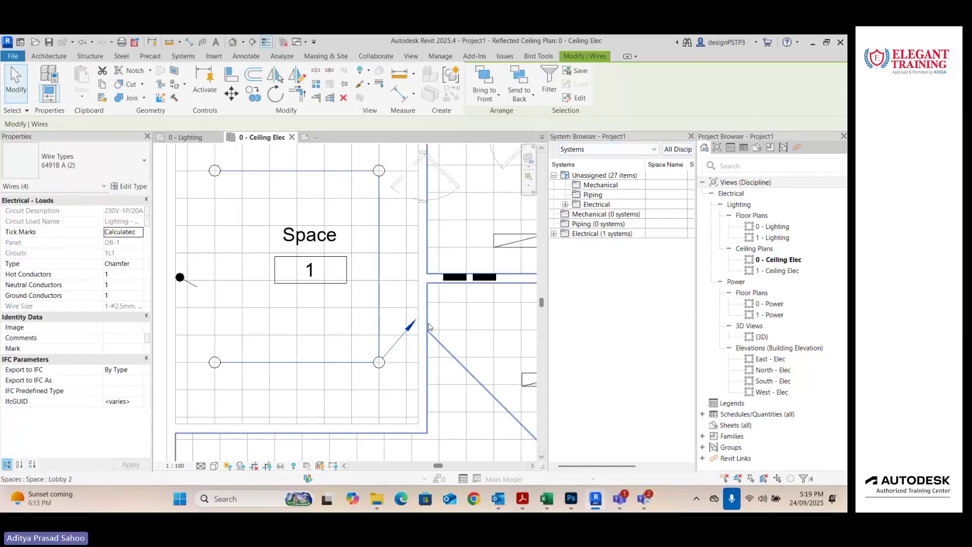
{"action": "scroll", "coordinate": [408, 317], "scroll_direction": "down", "scroll_amount": 6}
{"action": "left_click", "coordinate": [237, 305]}
Step: Create a switch system for the ten round ceiling lights in spaces 12 to 17 and assign the left switch on space 12's wall
{"action": "scroll", "coordinate": [467, 204], "scroll_direction": "down", "scroll_amount": 1}
{"action": "middle_click_drag", "start_coordinate": [466, 204], "coordinate": [389, 248]}
{"action": "scroll", "coordinate": [379, 254], "scroll_direction": "up", "scroll_amount": 2}
{"action": "left_click", "coordinate": [382, 267]}
{"action": "left_click", "coordinate": [335, 268], "text": "ctrl"}
{"action": "left_click", "coordinate": [284, 268], "text": "ctrl"}
{"action": "left_click", "coordinate": [203, 267], "text": "ctrl"}
{"action": "left_click", "coordinate": [203, 233], "text": "ctrl"}
{"action": "left_click", "coordinate": [243, 230], "text": "ctrl"}
{"action": "left_click", "coordinate": [276, 231], "text": "ctrl"}
{"action": "left_click", "coordinate": [310, 230], "text": "ctrl"}
{"action": "left_click", "coordinate": [344, 230], "text": "ctrl"}
{"action": "left_click", "coordinate": [378, 230], "text": "ctrl"}
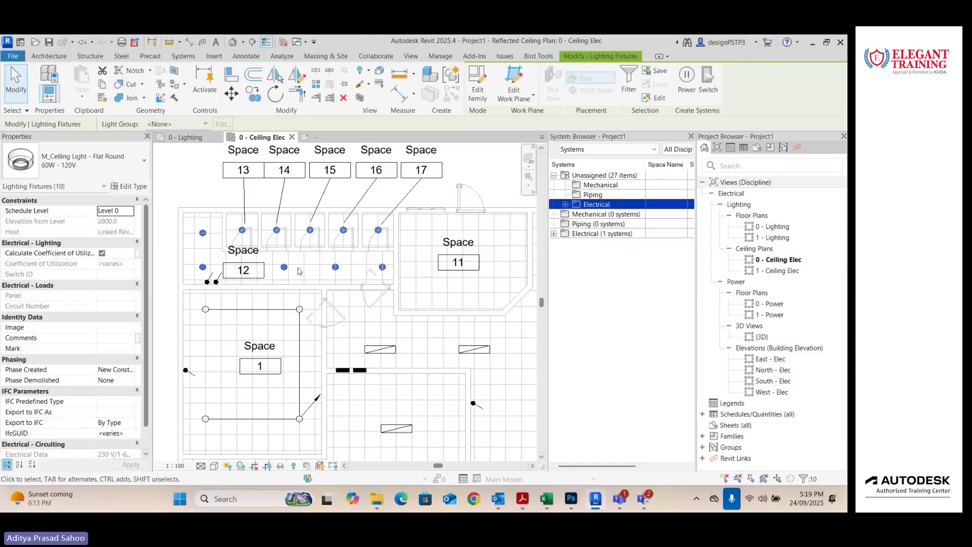
{"action": "scroll", "coordinate": [379, 230], "scroll_direction": "down", "scroll_amount": 2}
{"action": "left_click", "coordinate": [708, 82]}
{"action": "scroll", "coordinate": [243, 274], "scroll_direction": "up", "scroll_amount": 2}
{"action": "left_click", "coordinate": [223, 278]}
{"action": "scroll", "coordinate": [221, 282], "scroll_direction": "up", "scroll_amount": 1}
{"action": "key", "text": "Escape"}
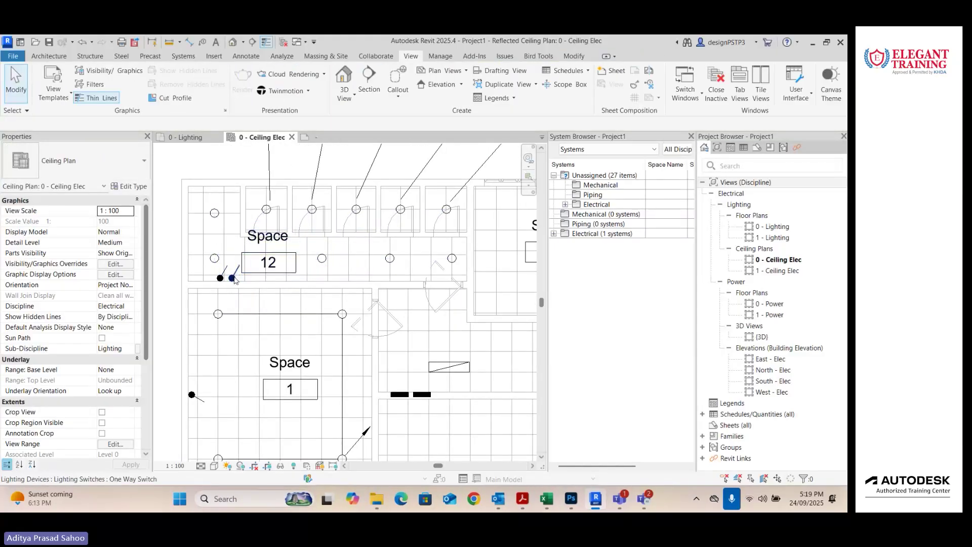
Step: Create a power circuit on panel DB-1 for the ten round lights in spaces 12 to 17 and convert it to chamfered wiring
{"action": "left_click", "coordinate": [218, 211]}
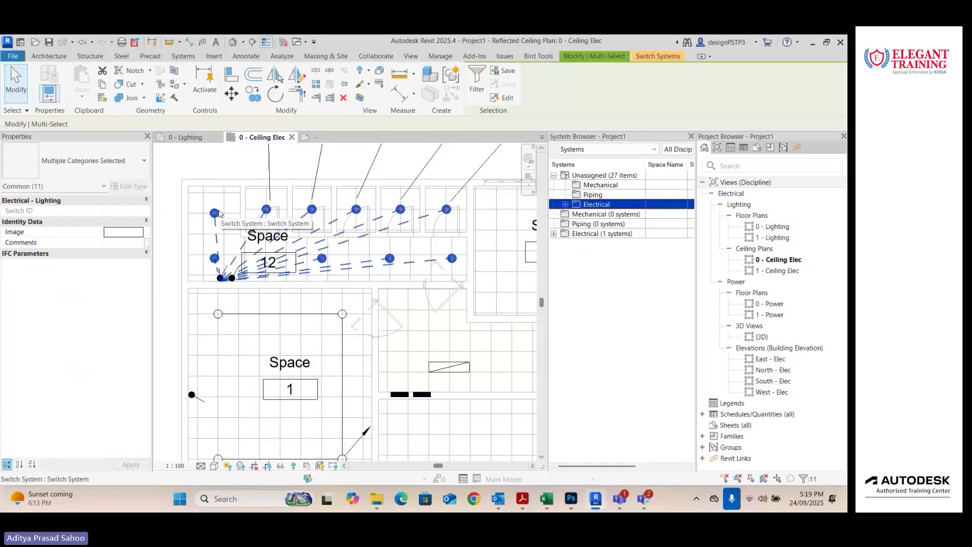
{"action": "key", "text": "Escape"}
{"action": "key", "text": "Tab"}
{"action": "left_click", "coordinate": [218, 212]}
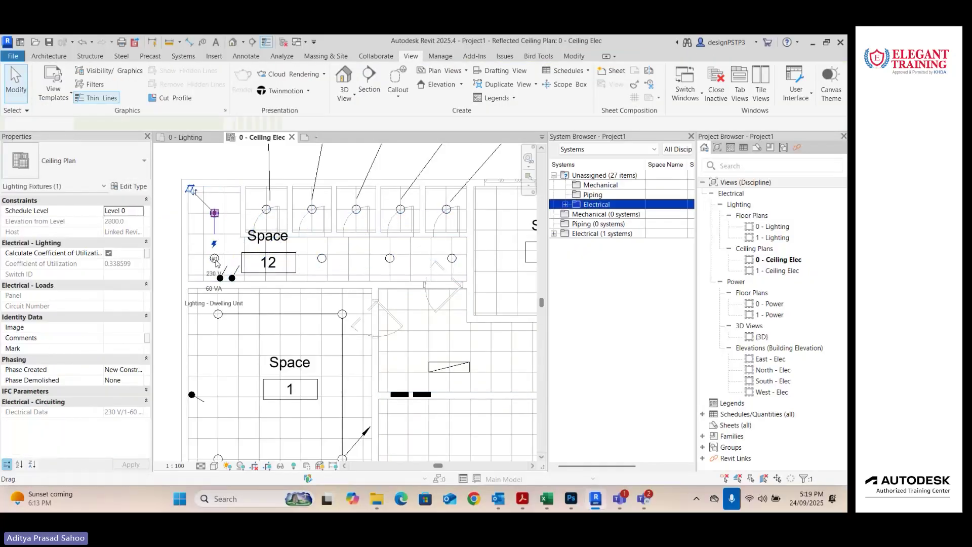
{"action": "left_click", "coordinate": [400, 209], "text": "ctrl"}
{"action": "left_click", "coordinate": [390, 258], "text": "ctrl"}
{"action": "left_click", "coordinate": [450, 257], "text": "ctrl"}
{"action": "left_click", "coordinate": [446, 210], "text": "ctrl"}
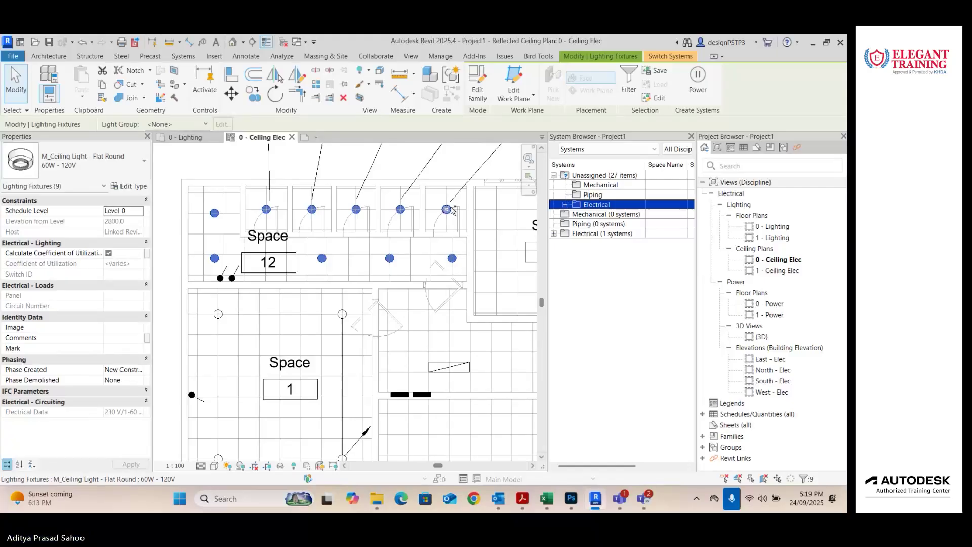
{"action": "left_click", "coordinate": [698, 81]}
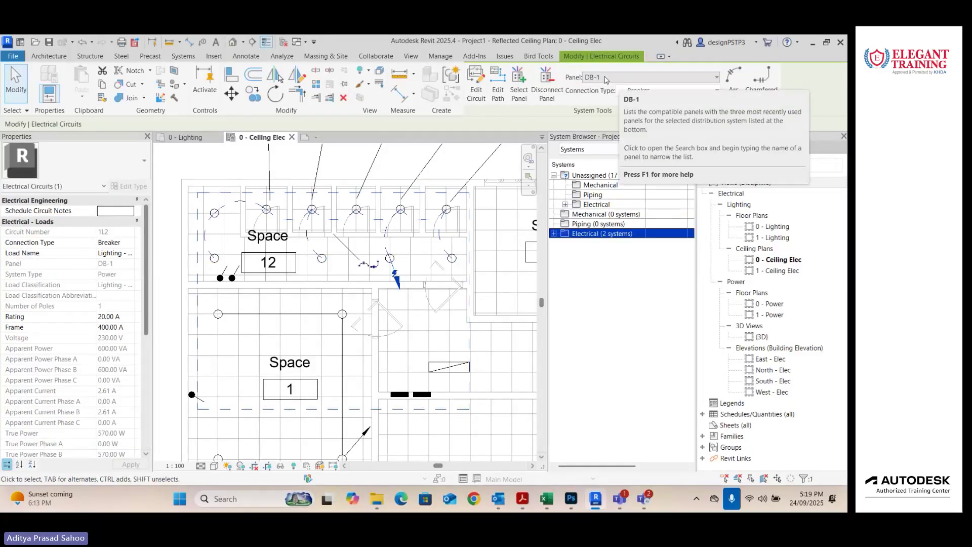
{"action": "key", "text": "Escape"}
{"action": "scroll", "coordinate": [430, 263], "scroll_direction": "down", "scroll_amount": 1}
{"action": "key", "text": "Escape"}
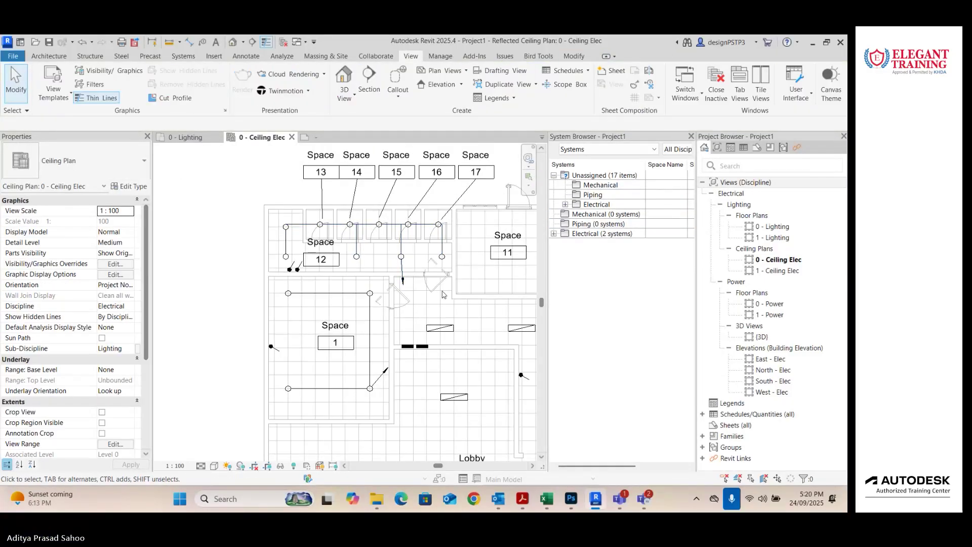
Step: Extend the home-run wire ends of the space 12 and space 1 lighting circuits to panelboard DB-1
{"action": "scroll", "coordinate": [324, 233], "scroll_direction": "down", "scroll_amount": 2}
{"action": "scroll", "coordinate": [384, 270], "scroll_direction": "up", "scroll_amount": 4}
{"action": "left_click", "coordinate": [344, 240]}
{"action": "left_click_drag", "start_coordinate": [343, 238], "coordinate": [352, 327]}
{"action": "left_click", "coordinate": [311, 387]}
{"action": "left_click_drag", "start_coordinate": [315, 383], "coordinate": [342, 358]}
{"action": "left_click", "coordinate": [476, 315]}
Step: Create a switch system for the eleven recessed lights in the lobby and assign the one-way switch on the lobby's inner wall
{"action": "scroll", "coordinate": [481, 312], "scroll_direction": "down", "scroll_amount": 2}
{"action": "middle_click_drag", "start_coordinate": [481, 311], "coordinate": [404, 256]}
{"action": "scroll", "coordinate": [405, 257], "scroll_direction": "down", "scroll_amount": 3}
{"action": "scroll", "coordinate": [329, 299], "scroll_direction": "up", "scroll_amount": 2}
{"action": "left_click", "coordinate": [290, 336]}
{"action": "left_click", "coordinate": [335, 337], "text": "ctrl"}
{"action": "left_click", "coordinate": [380, 338], "text": "ctrl"}
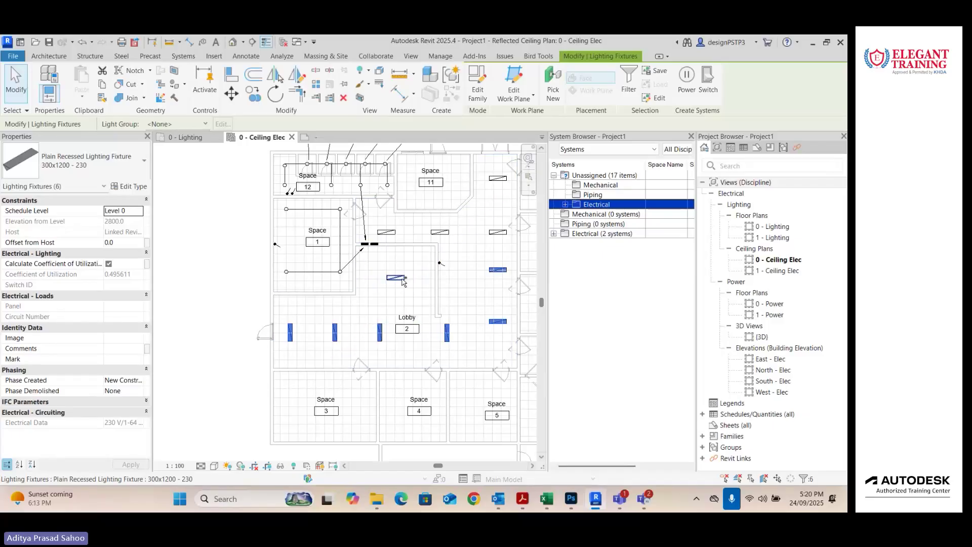
{"action": "left_click", "coordinate": [445, 231], "text": "ctrl"}
{"action": "scroll", "coordinate": [415, 409], "scroll_direction": "down", "scroll_amount": 1}
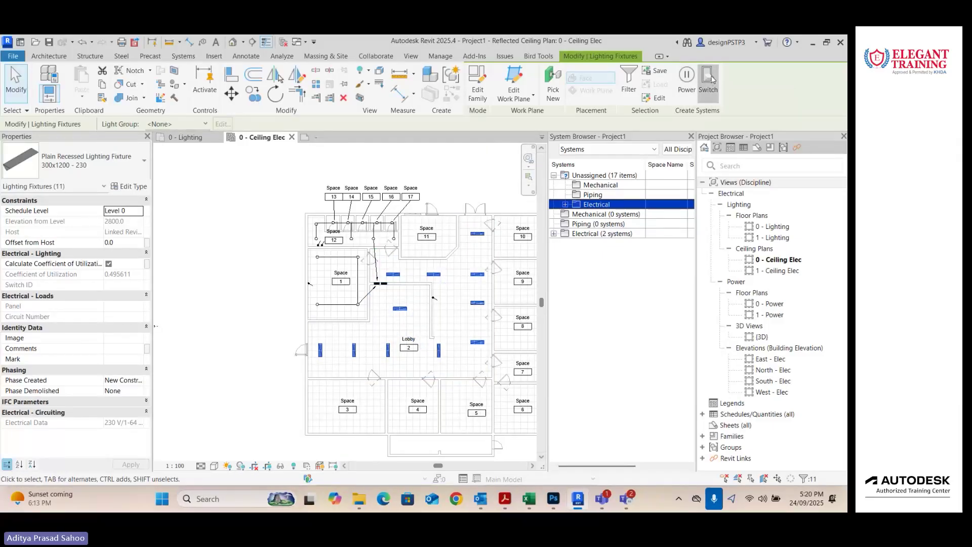
{"action": "left_click", "coordinate": [708, 81]}
{"action": "scroll", "coordinate": [284, 314], "scroll_direction": "up", "scroll_amount": 1}
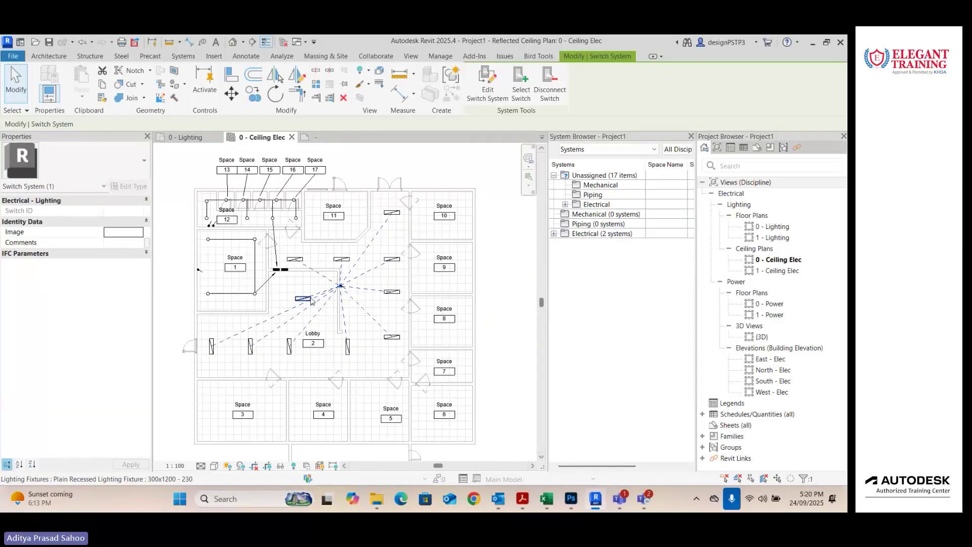
{"action": "key", "text": "Escape"}
Step: Create a power circuit on panel DB-1 for ten lobby recessed lights, omitting the one above the Lobby tag, with chamfered wiring
{"action": "left_click", "coordinate": [215, 347]}
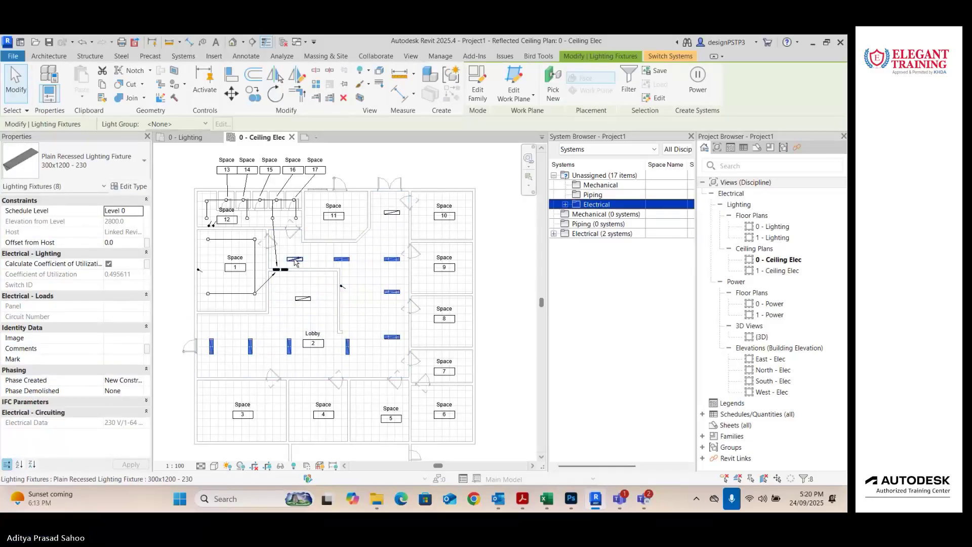
{"action": "left_click", "coordinate": [698, 81]}
{"action": "scroll", "coordinate": [330, 249], "scroll_direction": "up", "scroll_amount": 1}
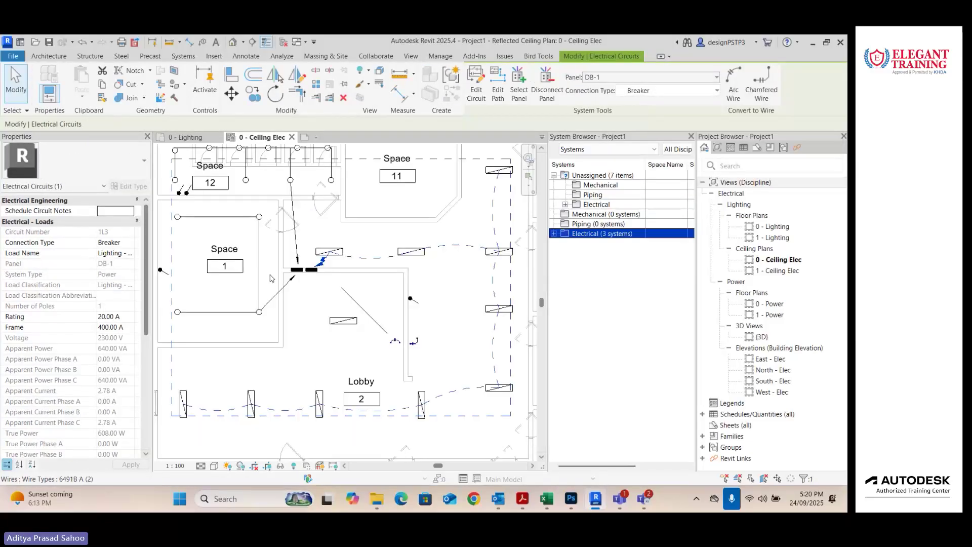
{"action": "scroll", "coordinate": [330, 249], "scroll_direction": "down", "scroll_amount": 1}
{"action": "key", "text": "Escape"}
{"action": "scroll", "coordinate": [323, 324], "scroll_direction": "up", "scroll_amount": 2}
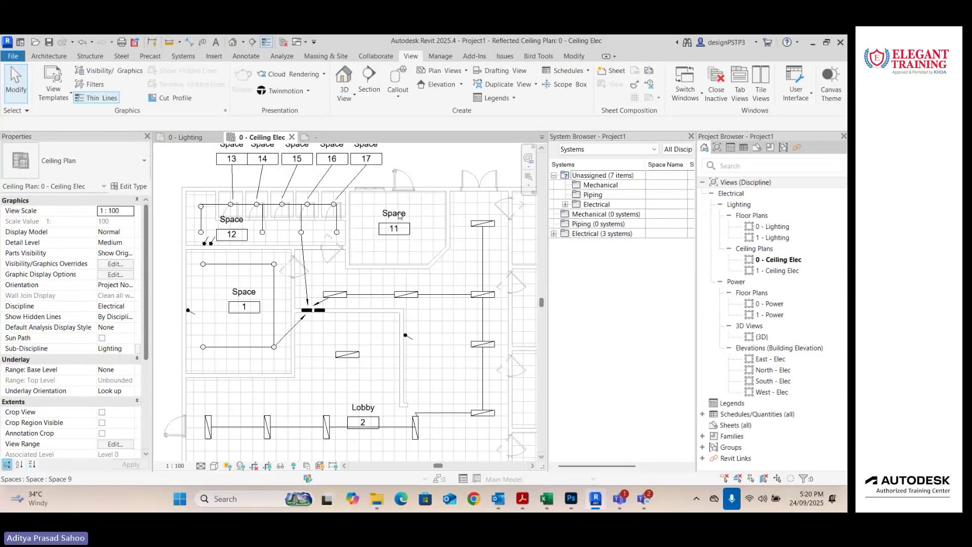
Step: Expand the unassigned electrical power items and locate DB-1, the one-way switches and the unconnected recessed light on the ceiling plan
{"action": "scroll", "coordinate": [396, 217], "scroll_direction": "down", "scroll_amount": 2}
{"action": "middle_click_drag", "start_coordinate": [394, 221], "coordinate": [345, 184]}
{"action": "left_click", "coordinate": [554, 175]}
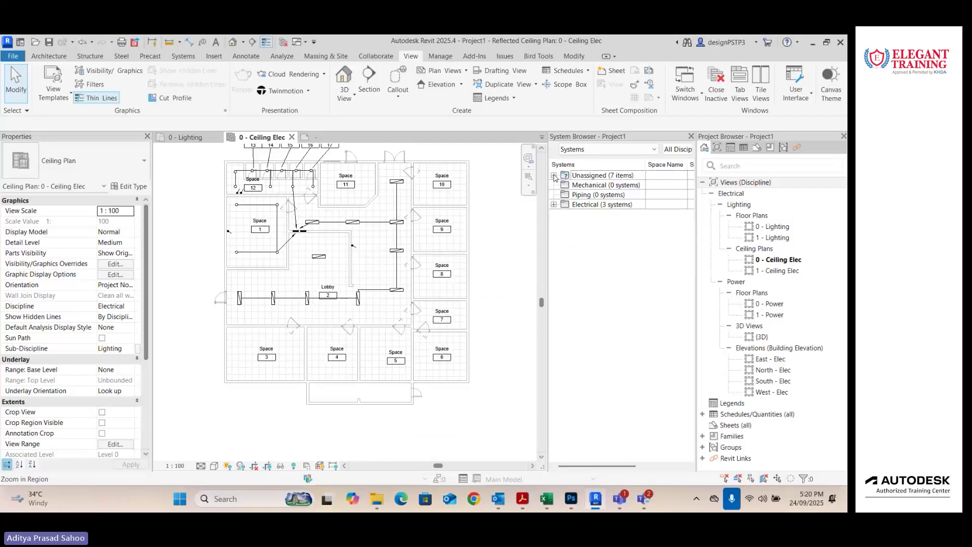
{"action": "left_click", "coordinate": [554, 175]}
{"action": "left_click", "coordinate": [565, 204]}
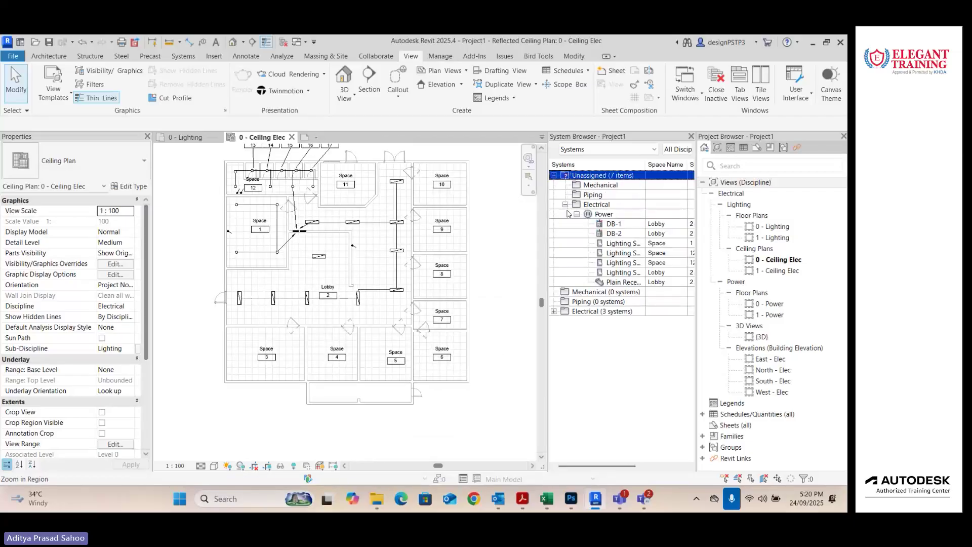
{"action": "left_click", "coordinate": [622, 227]}
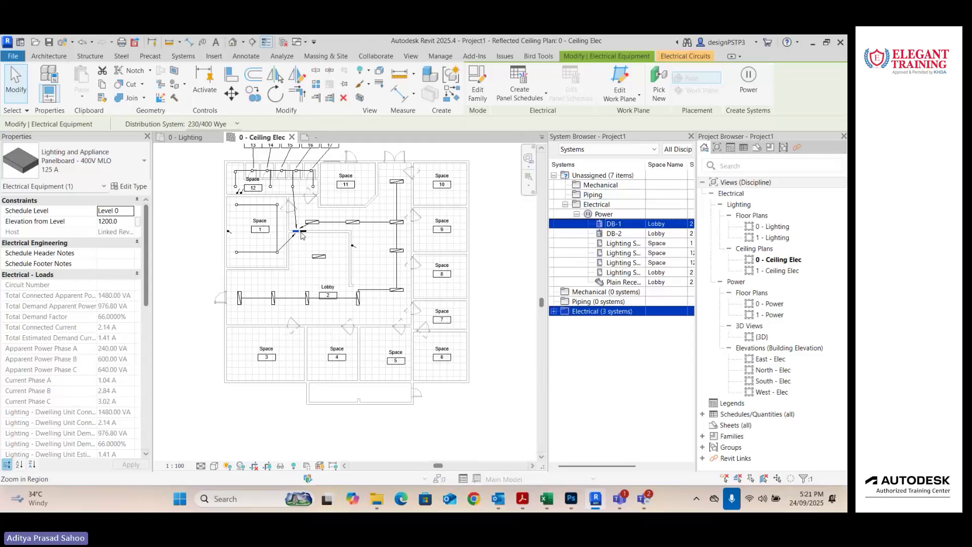
{"action": "left_click", "coordinate": [630, 243]}
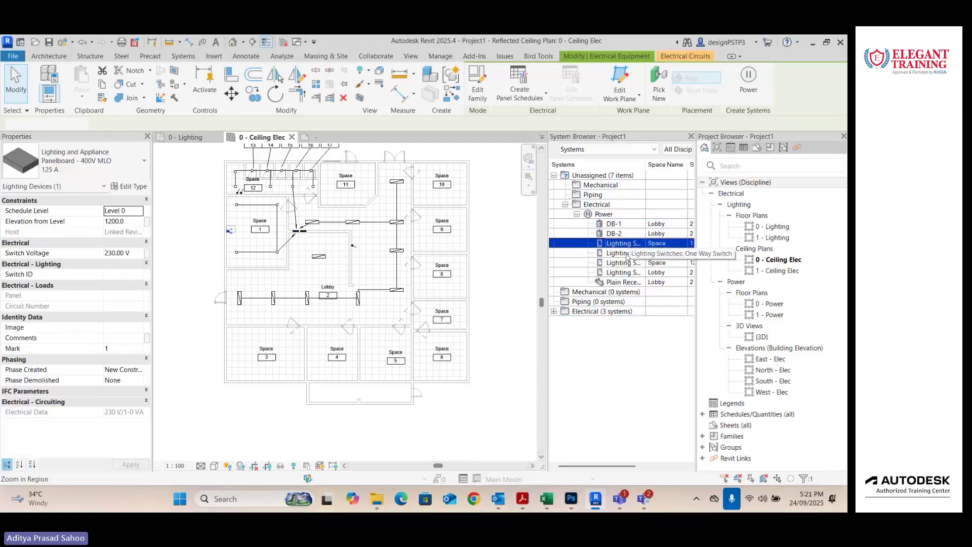
{"action": "left_click", "coordinate": [616, 273]}
{"action": "left_click", "coordinate": [620, 282]}
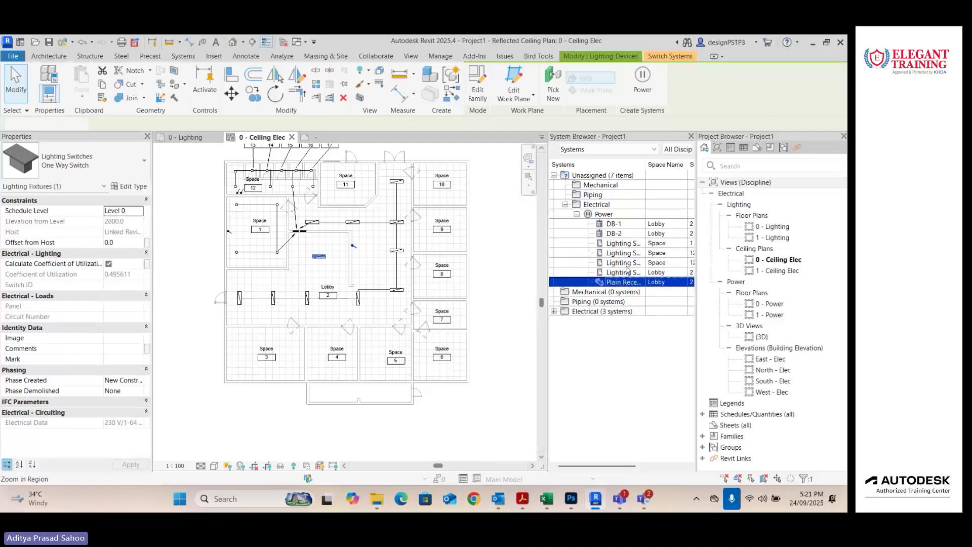
Step: Examine the unassigned one-way switches of spaces 1 and 12 and the lobby, checking where each sits and its connection data
{"action": "left_click", "coordinate": [622, 263]}
{"action": "scroll", "coordinate": [311, 277], "scroll_direction": "up", "scroll_amount": 1}
{"action": "scroll", "coordinate": [311, 278], "scroll_direction": "down", "scroll_amount": 2}
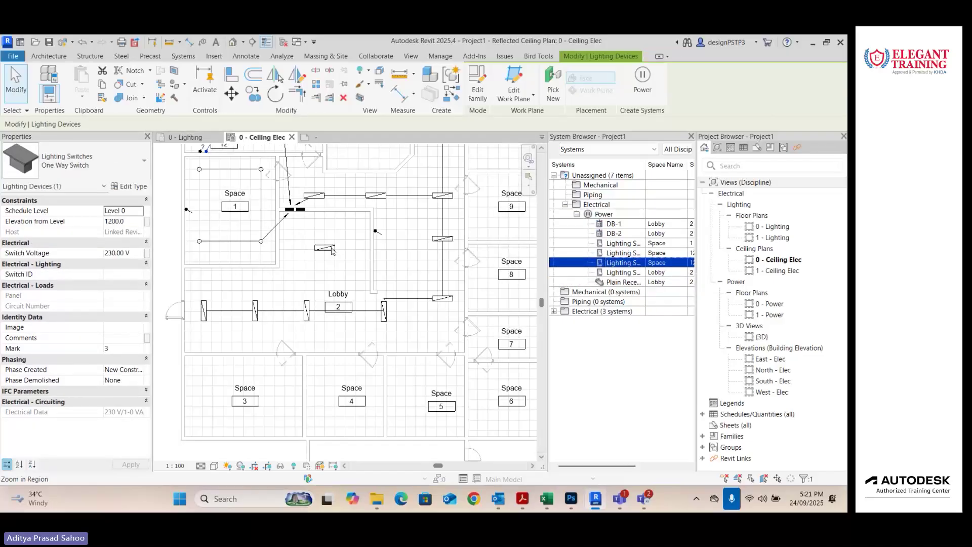
{"action": "left_click", "coordinate": [619, 273]}
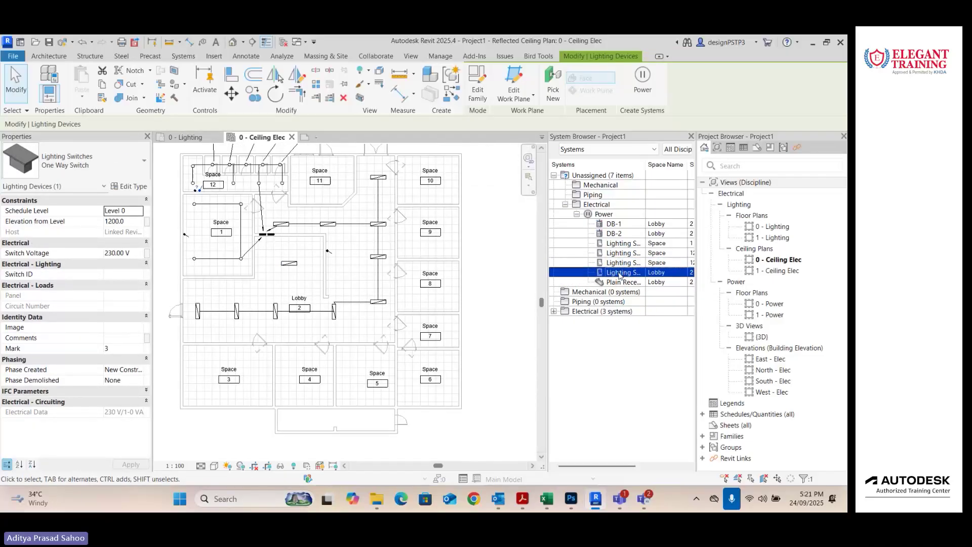
{"action": "left_click", "coordinate": [622, 256]}
{"action": "left_click", "coordinate": [627, 243]}
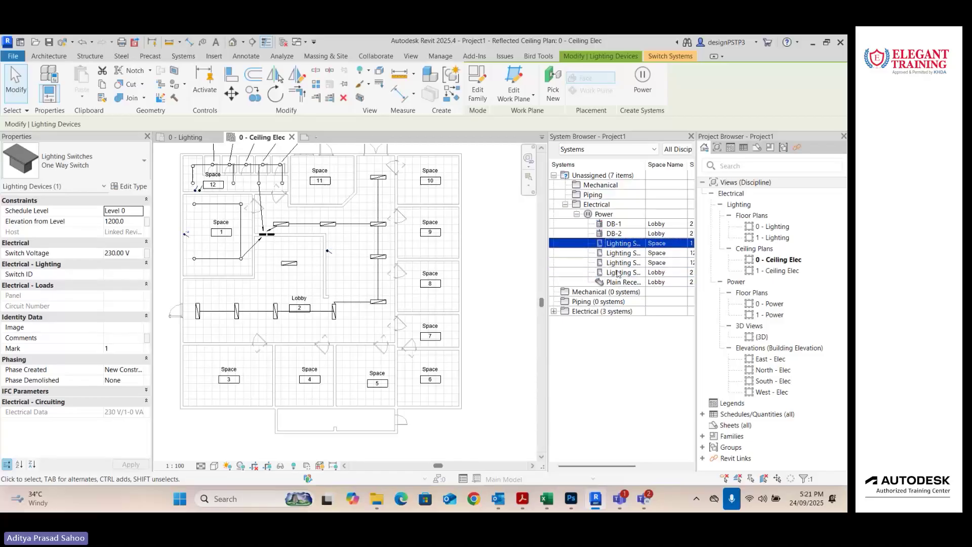
{"action": "left_click", "coordinate": [619, 273]}
{"action": "scroll", "coordinate": [329, 254], "scroll_direction": "up", "scroll_amount": 5}
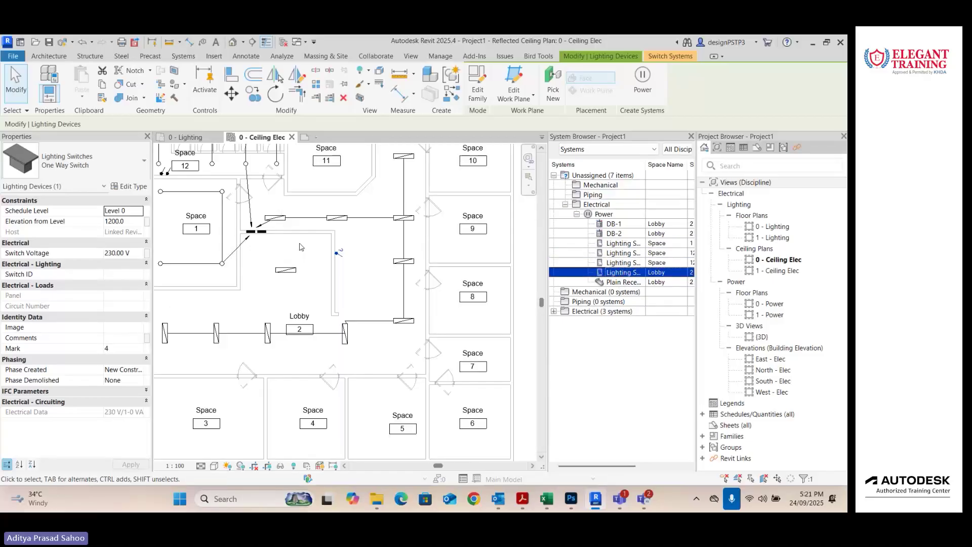
{"action": "scroll", "coordinate": [368, 247], "scroll_direction": "down", "scroll_amount": 5}
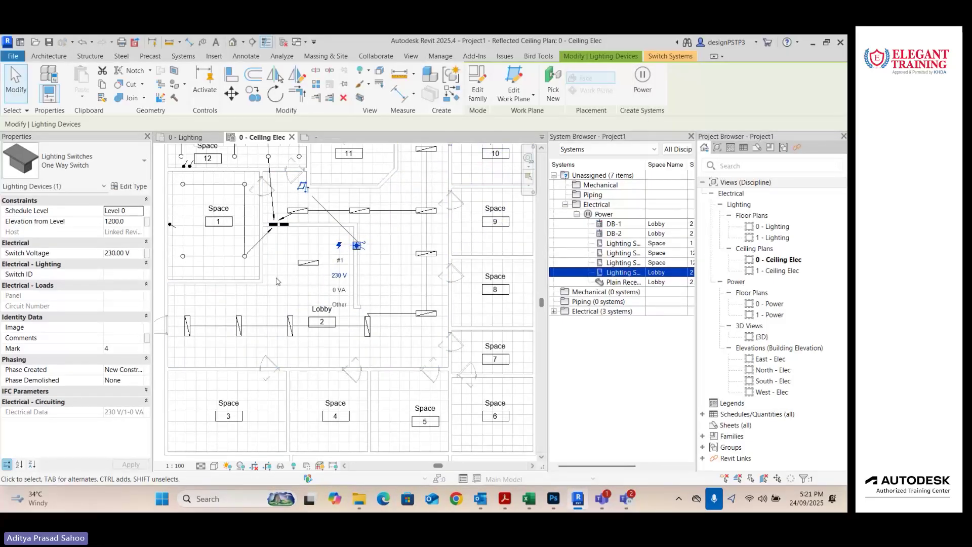
{"action": "scroll", "coordinate": [368, 247], "scroll_direction": "up", "scroll_amount": 2}
{"action": "left_click", "coordinate": [358, 245]}
{"action": "left_click", "coordinate": [352, 245]}
{"action": "key", "text": "Escape"}
{"action": "scroll", "coordinate": [243, 238], "scroll_direction": "down", "scroll_amount": 2}
Step: Create a 230 V power circuit on panel DB-1 for space 1's one-way switch and convert it to chamfered wiring
{"action": "scroll", "coordinate": [244, 238], "scroll_direction": "up", "scroll_amount": 2}
{"action": "left_click", "coordinate": [231, 224]}
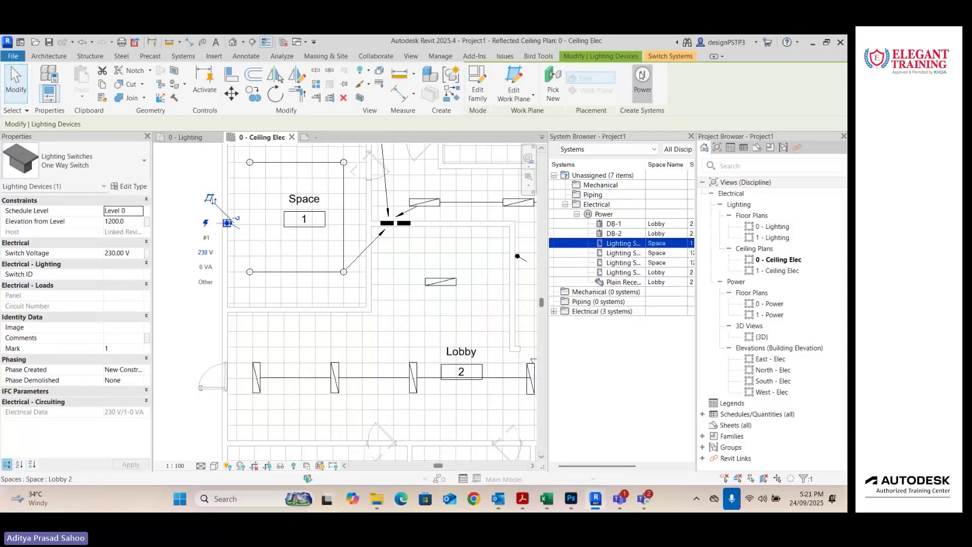
{"action": "left_click", "coordinate": [638, 79]}
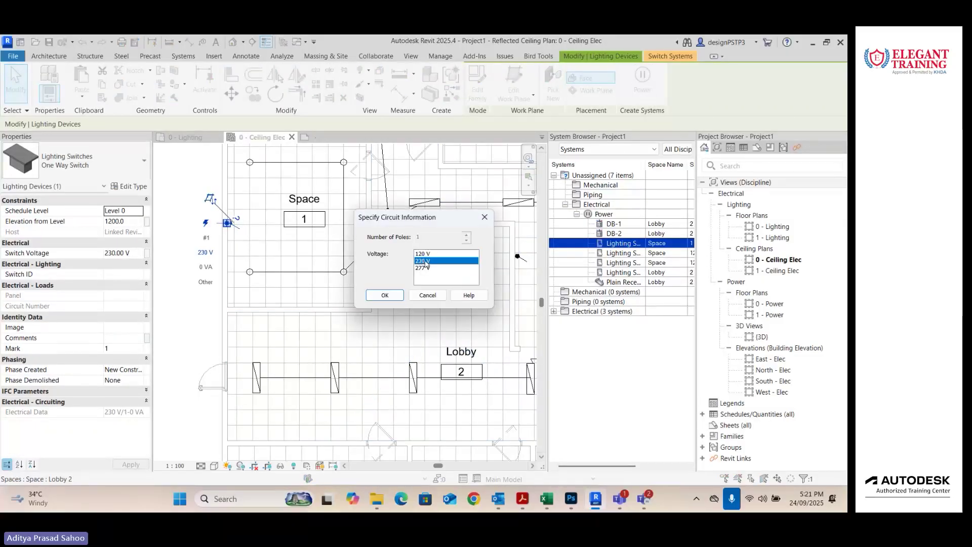
{"action": "left_click", "coordinate": [386, 295]}
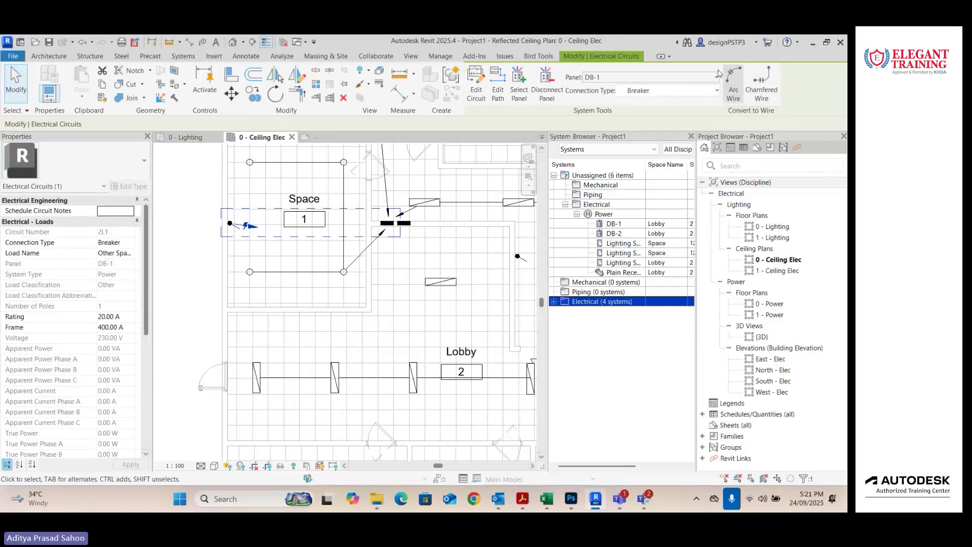
{"action": "left_click", "coordinate": [771, 76]}
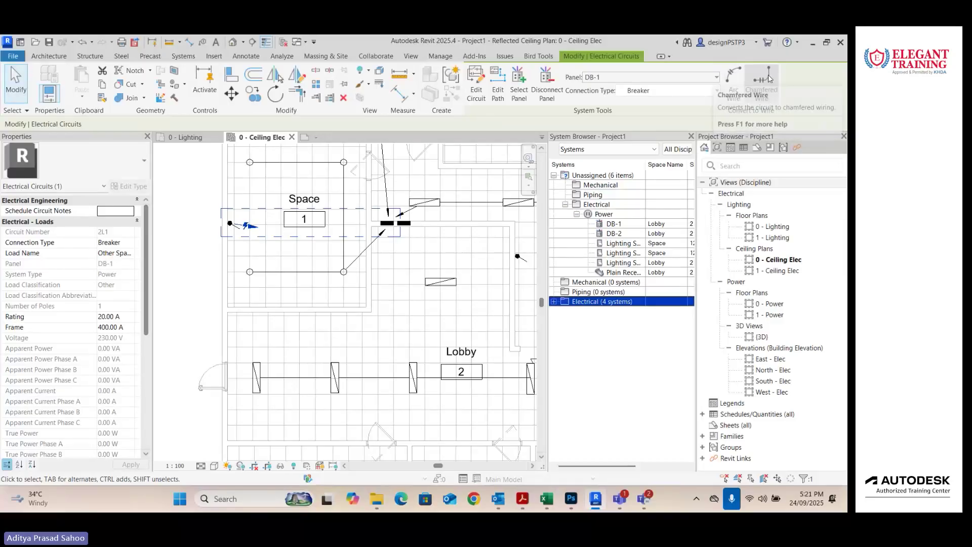
{"action": "scroll", "coordinate": [205, 269], "scroll_direction": "down", "scroll_amount": 3}
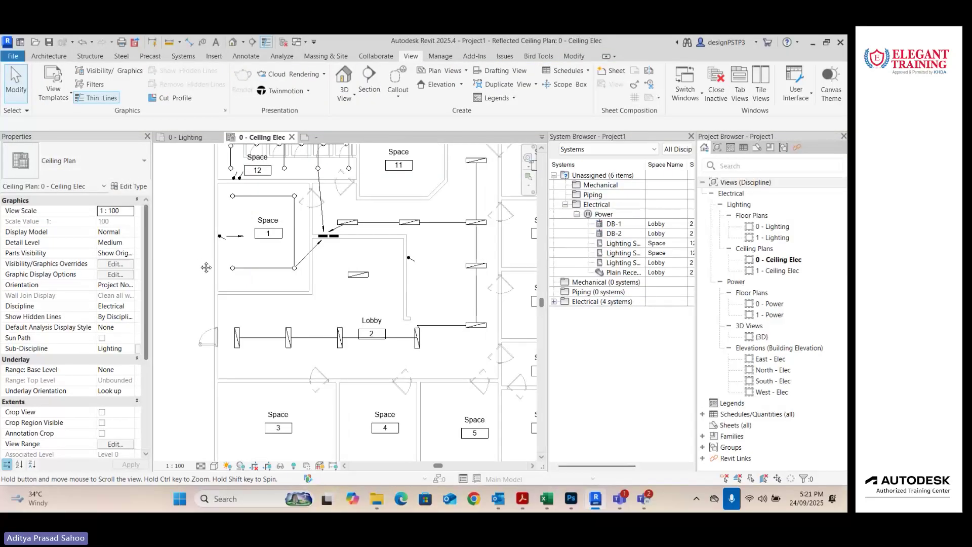
Step: Create a 230 V power circuit on panel DB-1 for the lobby's one-way switch and convert it to chamfered wiring
{"action": "scroll", "coordinate": [335, 318], "scroll_direction": "up", "scroll_amount": 2}
{"action": "left_click", "coordinate": [620, 263]}
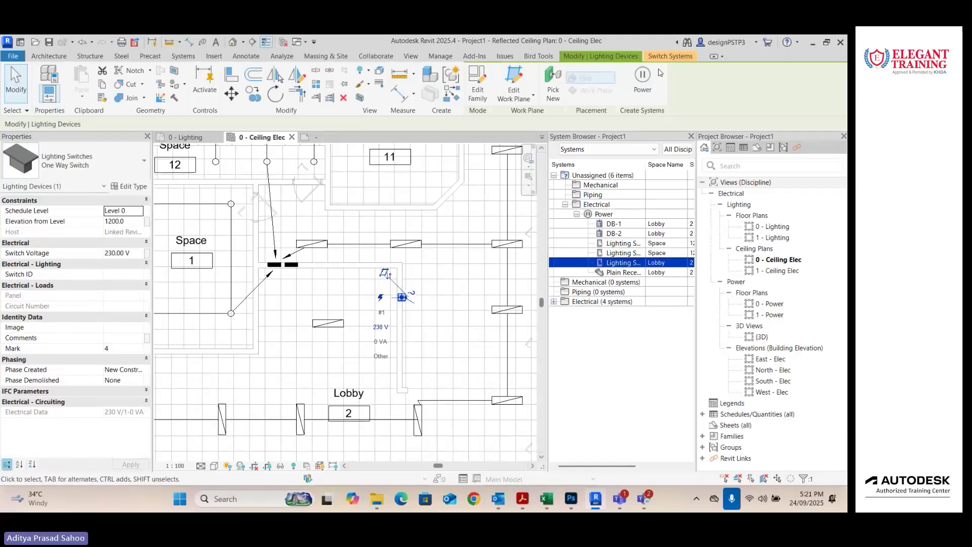
{"action": "left_click", "coordinate": [643, 78]}
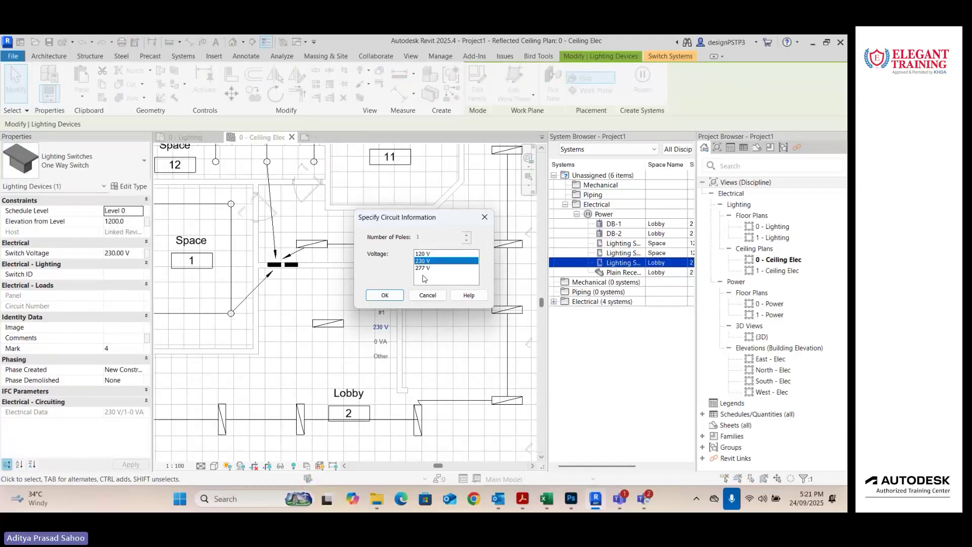
{"action": "left_click", "coordinate": [391, 296]}
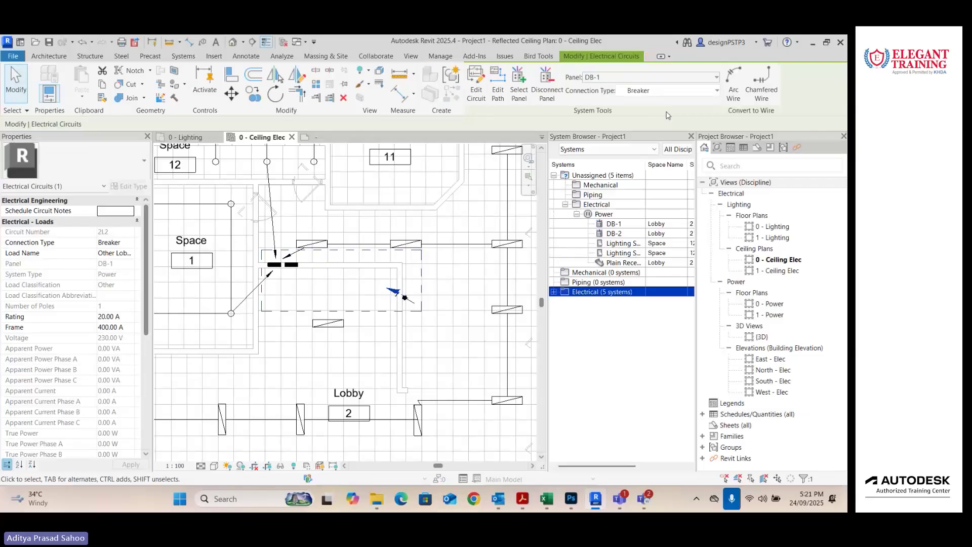
{"action": "left_click", "coordinate": [352, 327]}
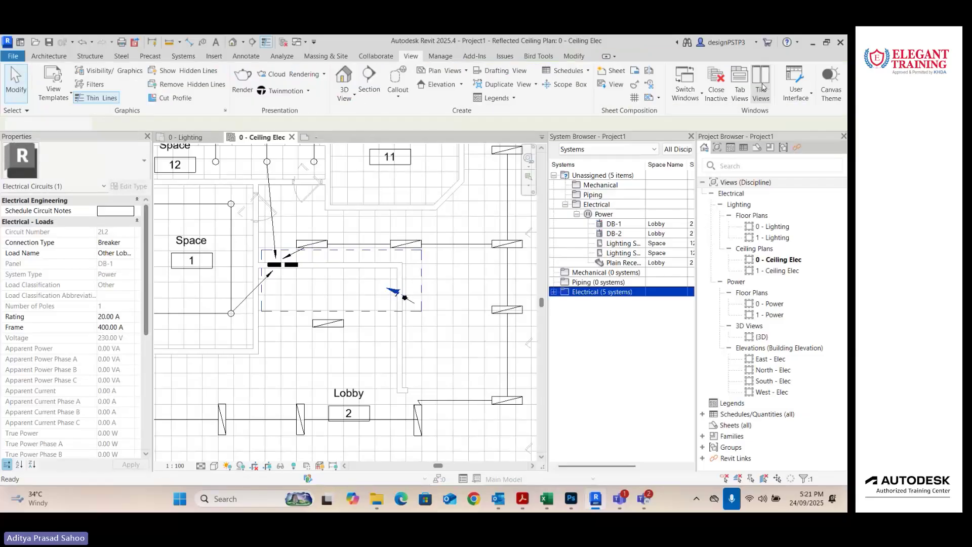
{"action": "scroll", "coordinate": [307, 289], "scroll_direction": "down", "scroll_amount": 4}
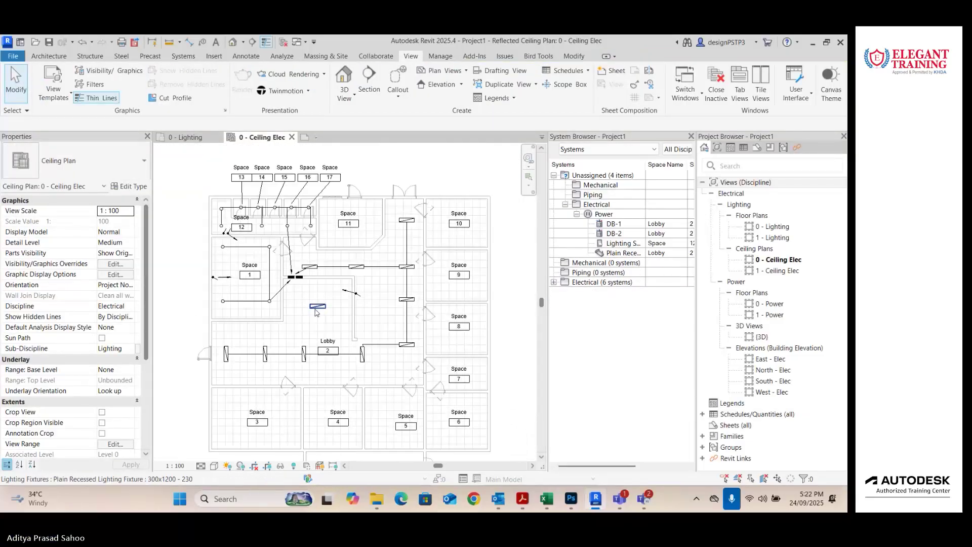
Step: Edit the DB-1 circuit of the lobby lights to add the unconnected recessed light above the Lobby tag, and finish editing
{"action": "left_click", "coordinate": [322, 307]}
{"action": "scroll", "coordinate": [319, 309], "scroll_direction": "up", "scroll_amount": 6}
{"action": "scroll", "coordinate": [318, 309], "scroll_direction": "down", "scroll_amount": 4}
{"action": "middle_click_drag", "start_coordinate": [324, 314], "coordinate": [382, 315]}
{"action": "left_click", "coordinate": [268, 365]}
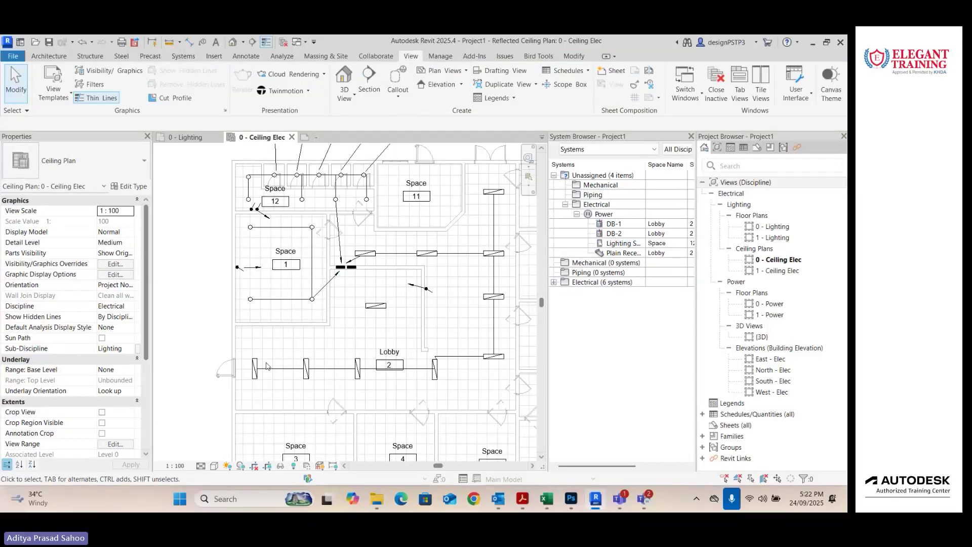
{"action": "key", "text": "Tab"}
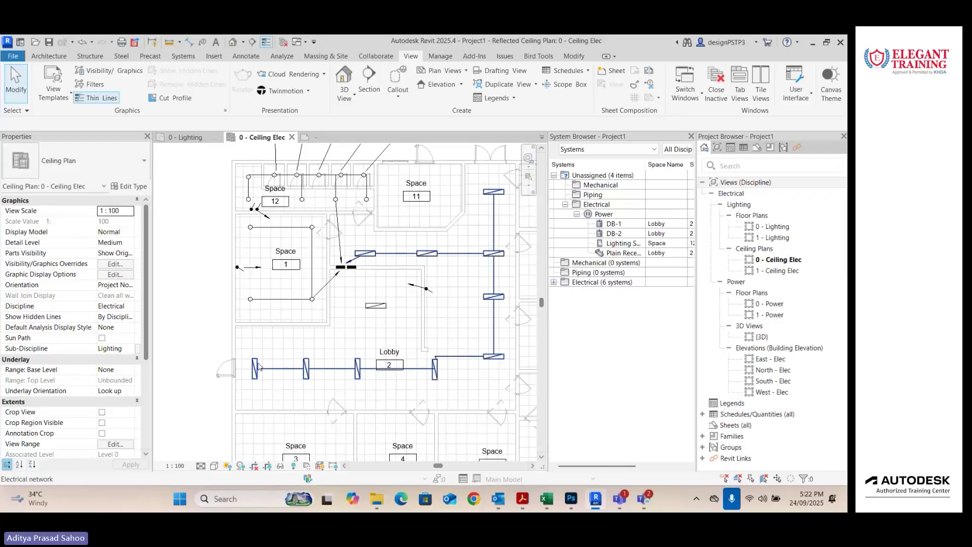
{"action": "key", "text": "Tab"}
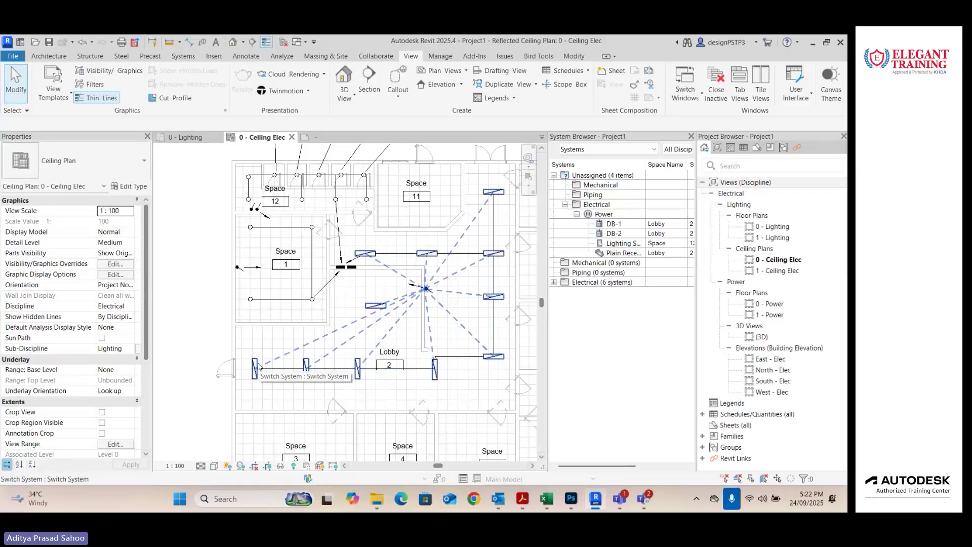
{"action": "key", "text": "Tab"}
{"action": "left_click", "coordinate": [259, 366]}
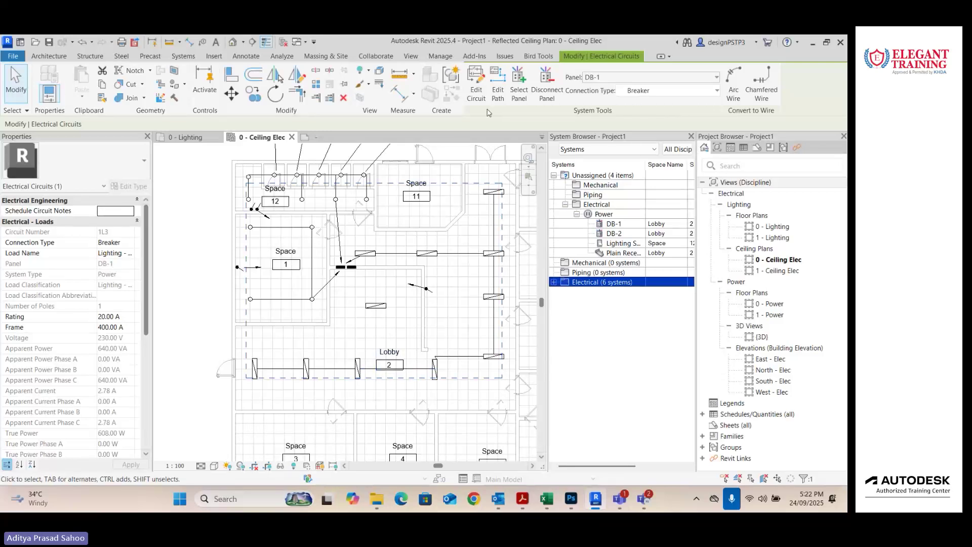
{"action": "left_click", "coordinate": [479, 92]}
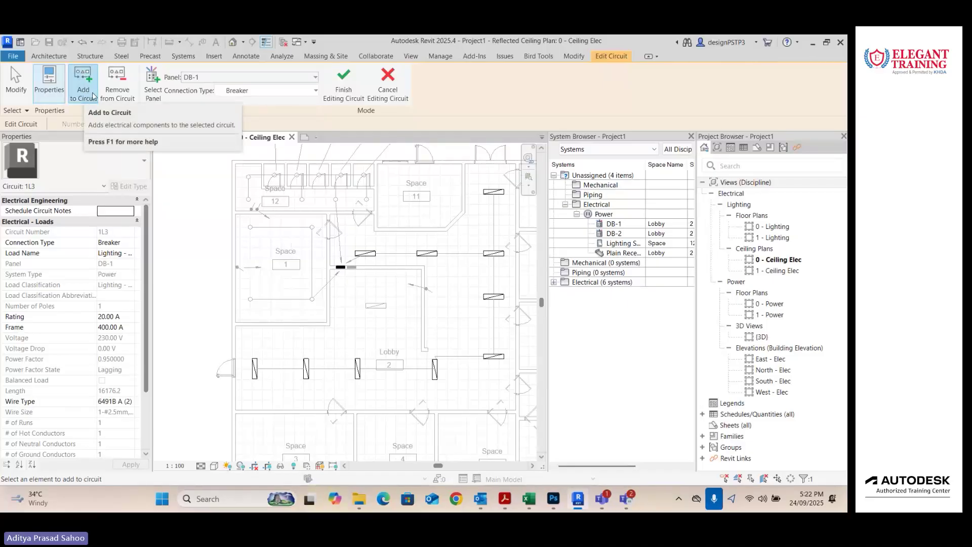
{"action": "scroll", "coordinate": [383, 336], "scroll_direction": "up", "scroll_amount": 2}
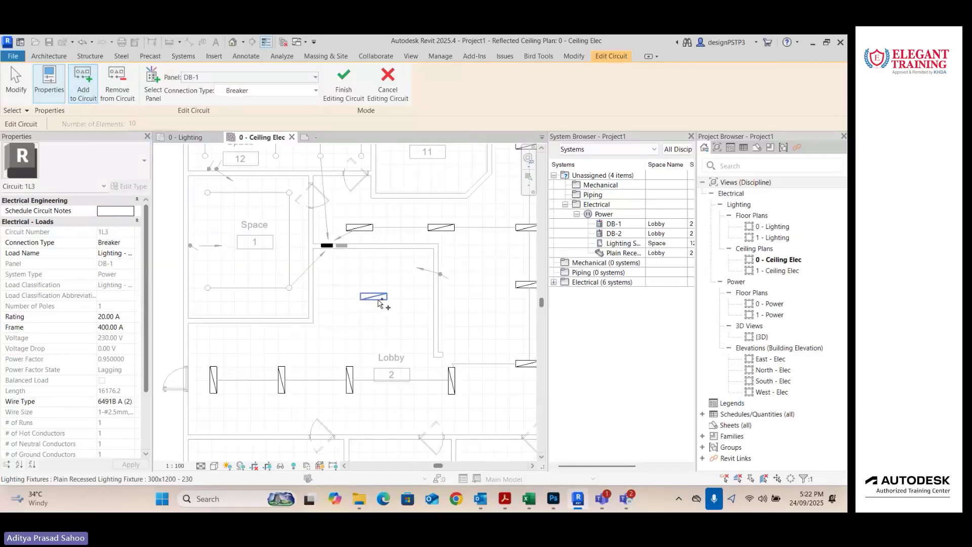
{"action": "left_click", "coordinate": [381, 294]}
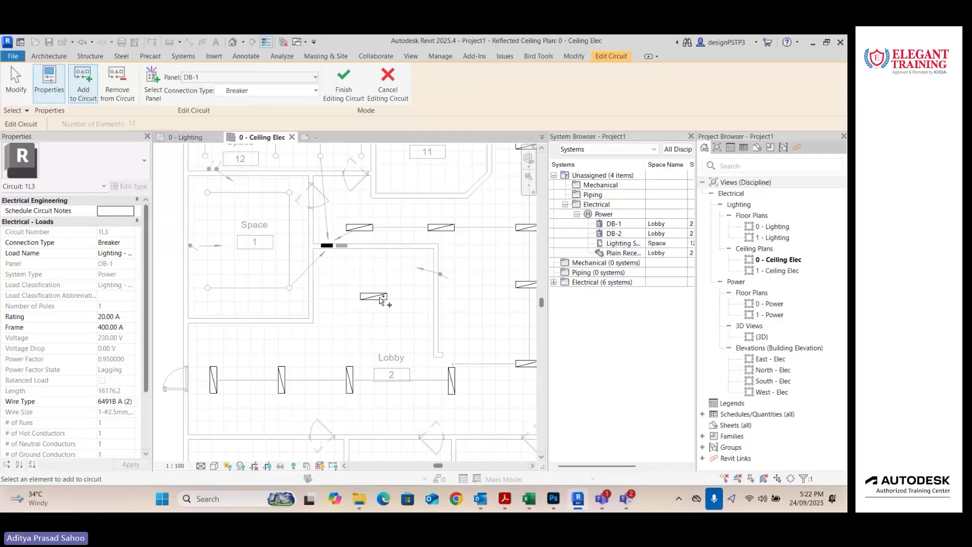
{"action": "left_click", "coordinate": [345, 84]}
Step: Convert the lobby lights' DB-1 circuit to chamfered wiring so it also reaches the recessed light above the Lobby tag
{"action": "scroll", "coordinate": [385, 254], "scroll_direction": "down", "scroll_amount": 2}
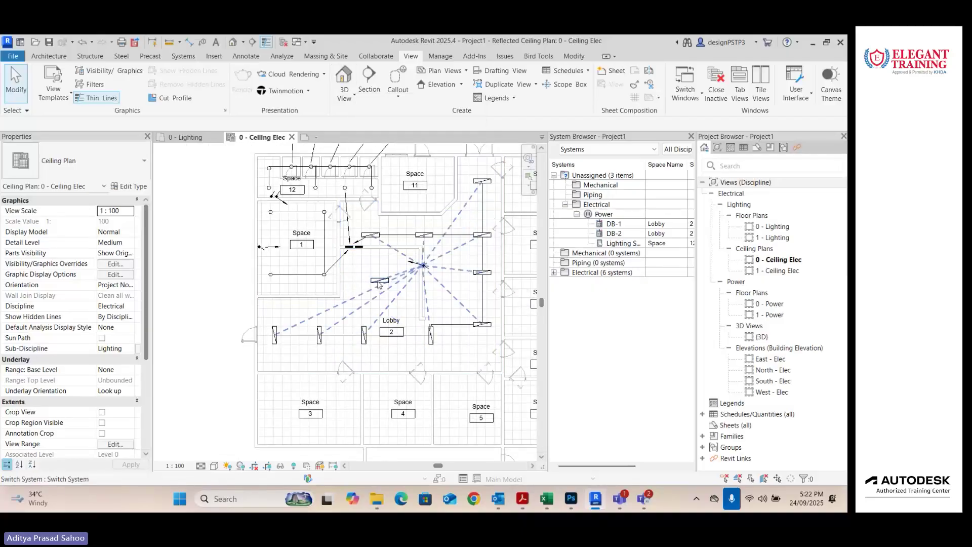
{"action": "key", "text": "Tab"}
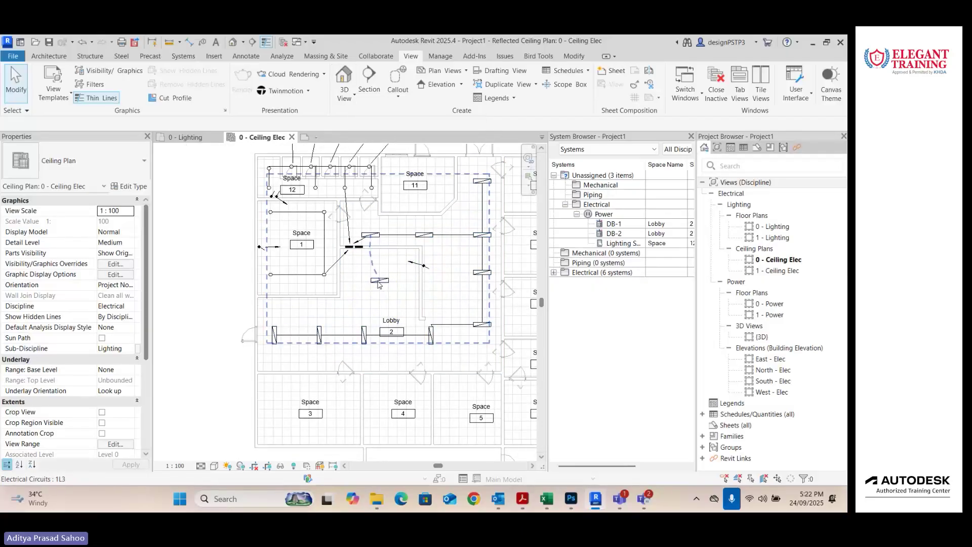
{"action": "left_click", "coordinate": [379, 283]}
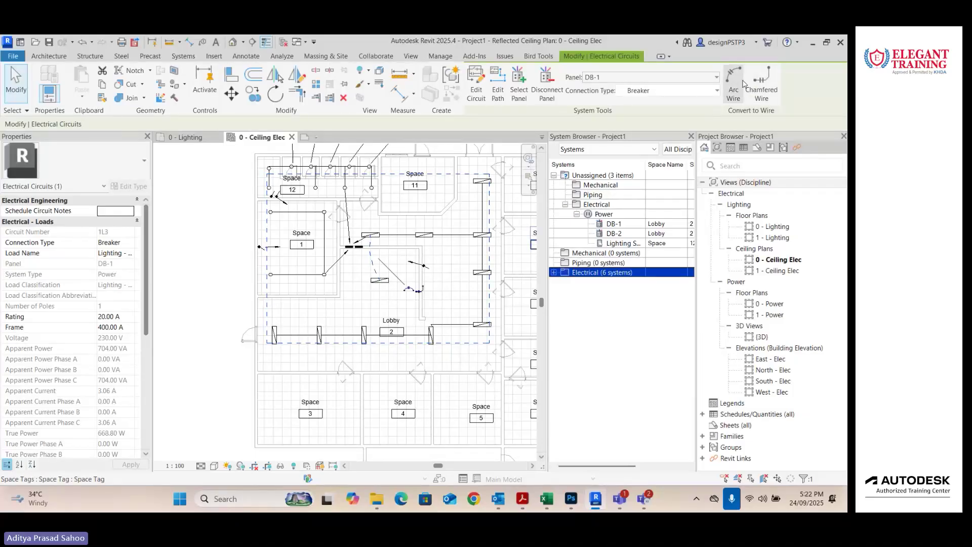
{"action": "left_click", "coordinate": [761, 91]}
{"action": "left_click", "coordinate": [357, 269]}
{"action": "scroll", "coordinate": [357, 269], "scroll_direction": "up", "scroll_amount": 2}
{"action": "scroll", "coordinate": [284, 284], "scroll_direction": "down", "scroll_amount": 4}
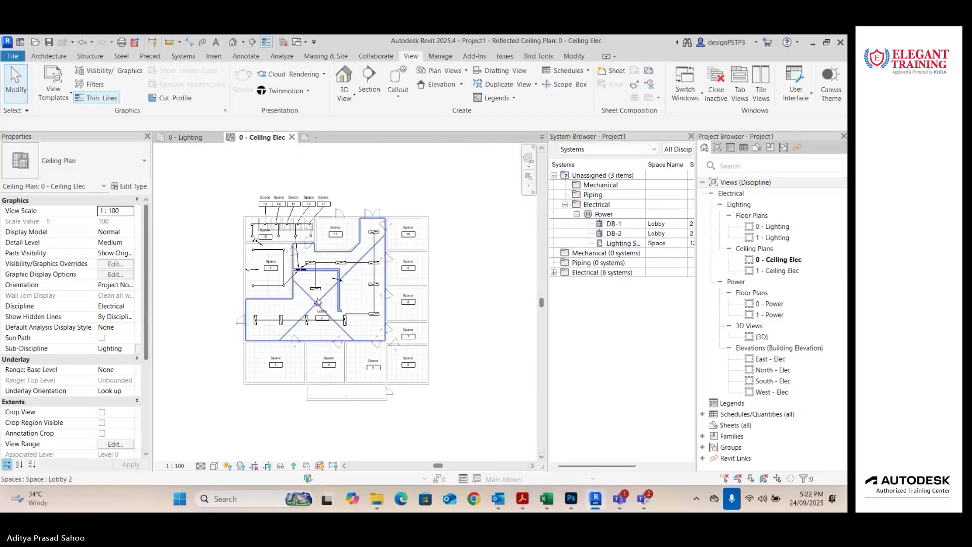
Step: Examine the remaining unassigned electrical items, and list the power circuits connected to panel DB-1
{"action": "left_click", "coordinate": [607, 224]}
{"action": "left_click", "coordinate": [613, 234]}
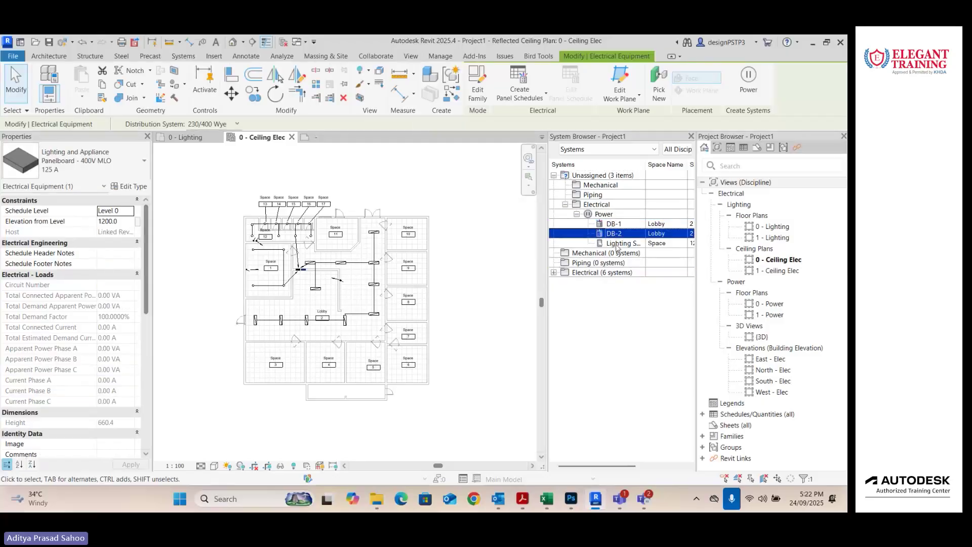
{"action": "left_click", "coordinate": [618, 244]}
{"action": "scroll", "coordinate": [259, 239], "scroll_direction": "up", "scroll_amount": 5}
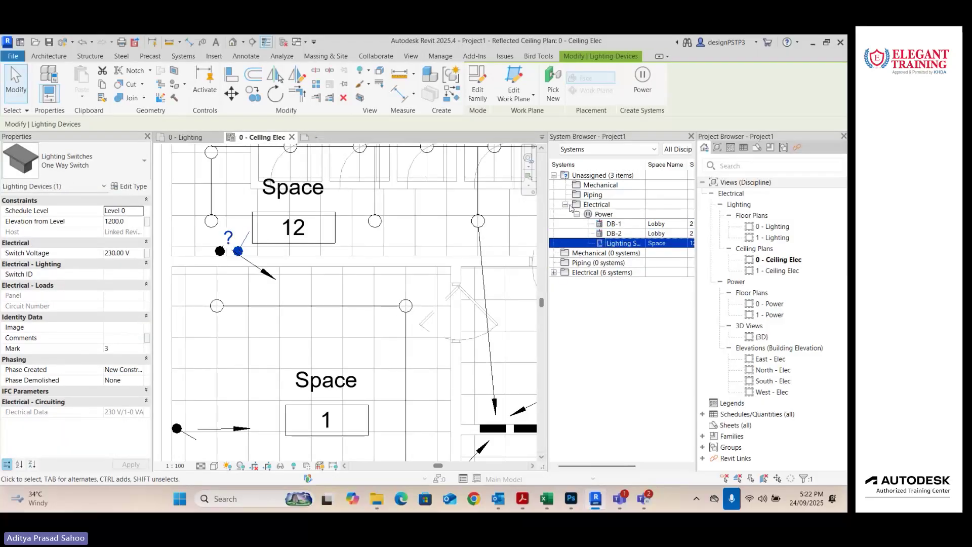
{"action": "left_click", "coordinate": [555, 177]}
{"action": "left_click", "coordinate": [605, 207]}
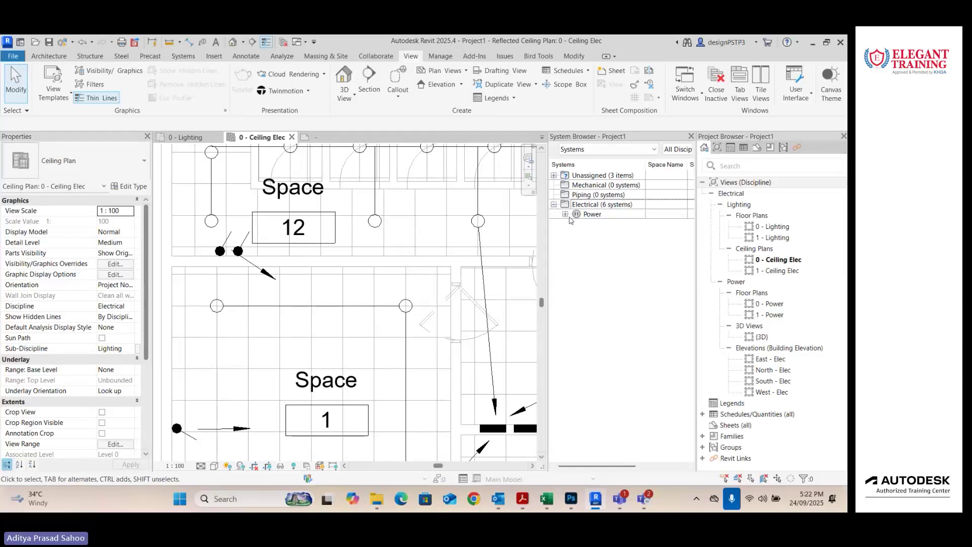
{"action": "left_click", "coordinate": [579, 225]}
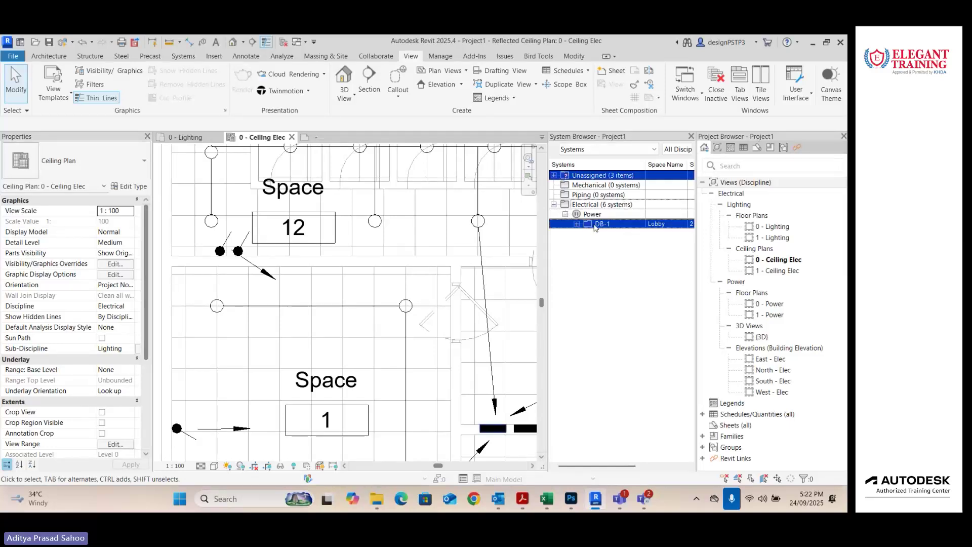
{"action": "left_click", "coordinate": [576, 225]}
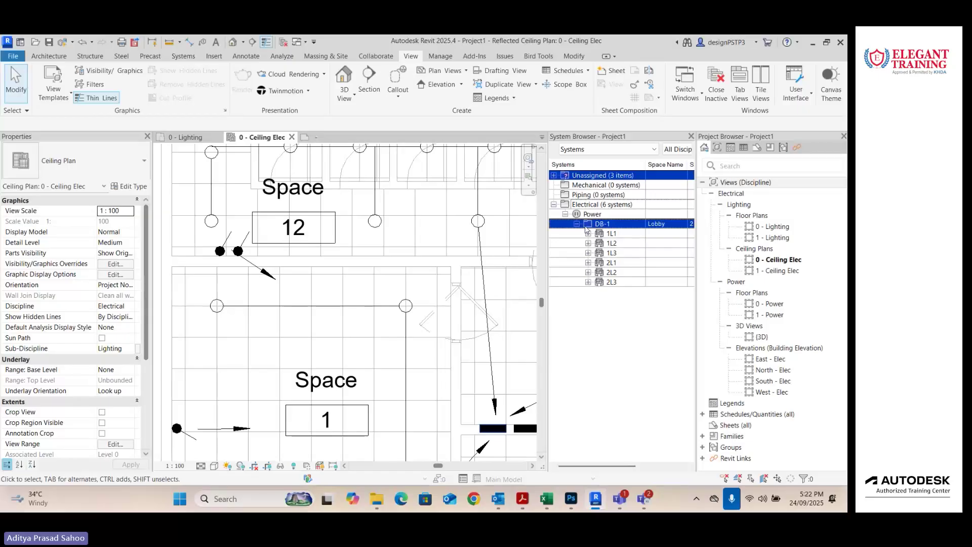
Step: Examine DB-1's circuits 1L1 to 2L3 one by one, checking which fixtures and switches each one covers in the plan
{"action": "left_click", "coordinate": [617, 235]}
{"action": "scroll", "coordinate": [337, 304], "scroll_direction": "down", "scroll_amount": 5}
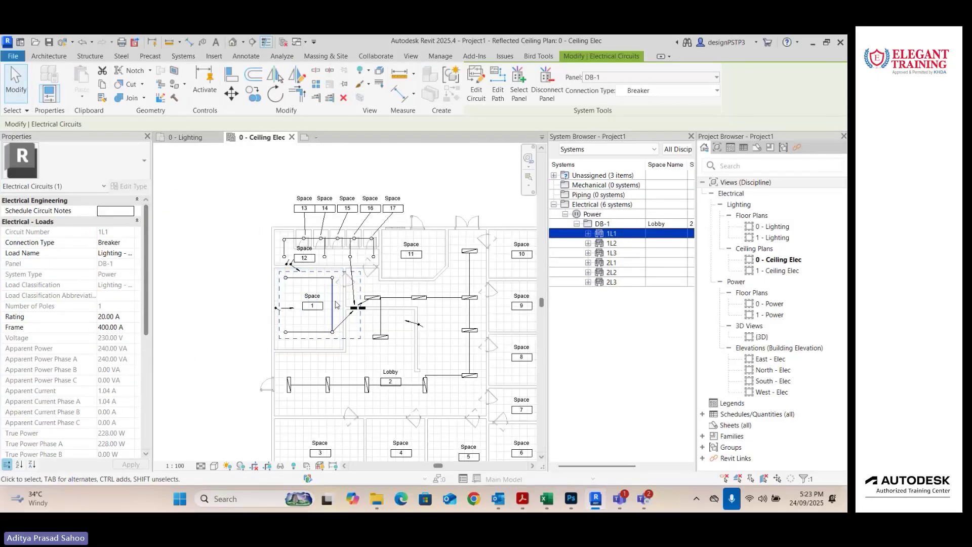
{"action": "left_click", "coordinate": [627, 245]}
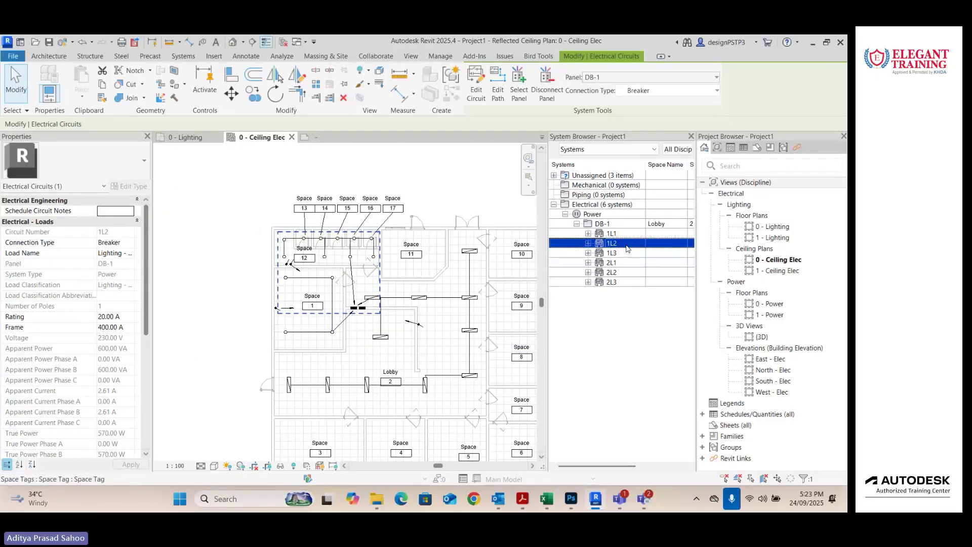
{"action": "left_click", "coordinate": [623, 254]}
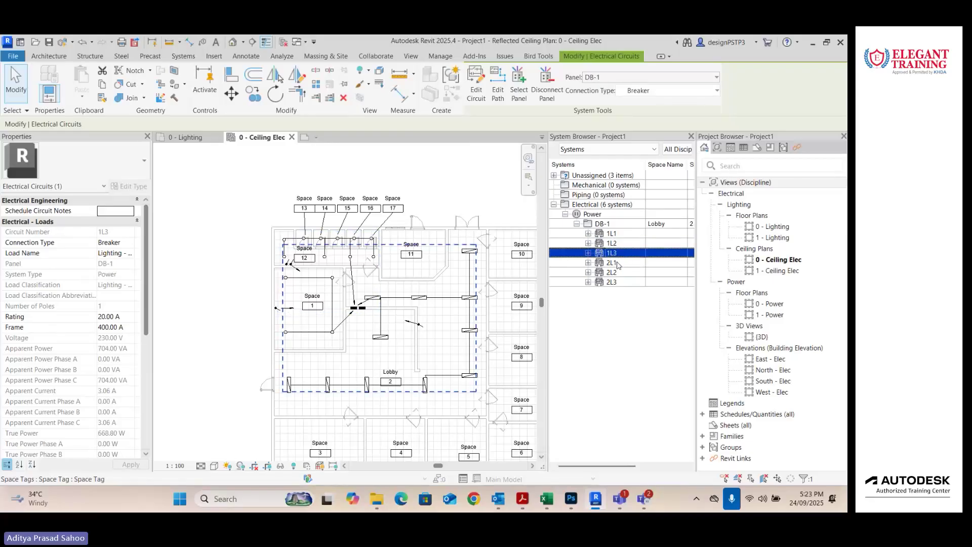
{"action": "left_click", "coordinate": [618, 264]}
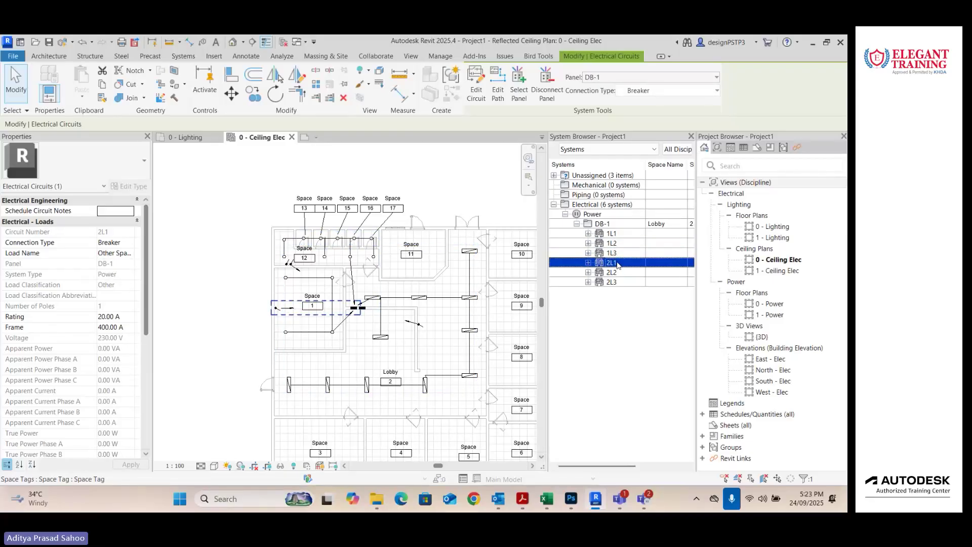
{"action": "left_click", "coordinate": [618, 273]}
{"action": "left_click", "coordinate": [618, 280]}
{"action": "left_click", "coordinate": [616, 264]}
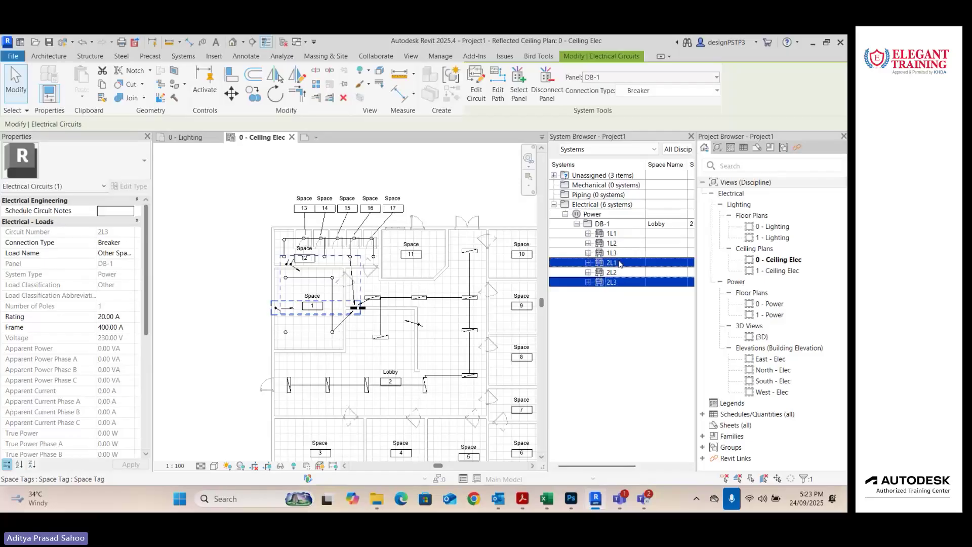
{"action": "left_click", "coordinate": [612, 273]}
{"action": "left_click", "coordinate": [613, 281]}
{"action": "left_click", "coordinate": [613, 263]}
{"action": "left_click", "coordinate": [613, 274]}
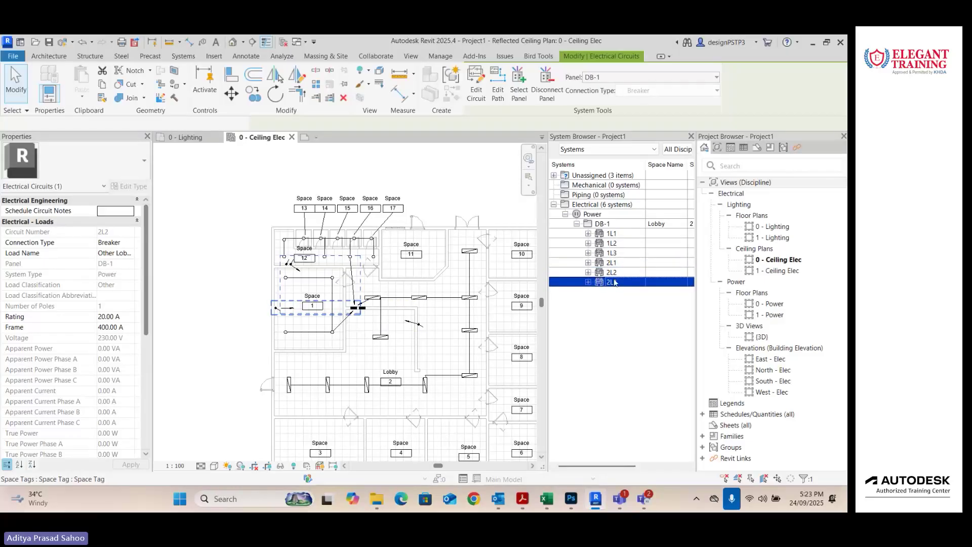
Step: Examine the individual ceiling lights belonging to circuits 1L1 and 1L2 of DB-1 and their electrical data
{"action": "left_click", "coordinate": [588, 233]}
{"action": "left_click", "coordinate": [628, 243]}
{"action": "left_click", "coordinate": [626, 263]}
{"action": "left_click", "coordinate": [628, 273]}
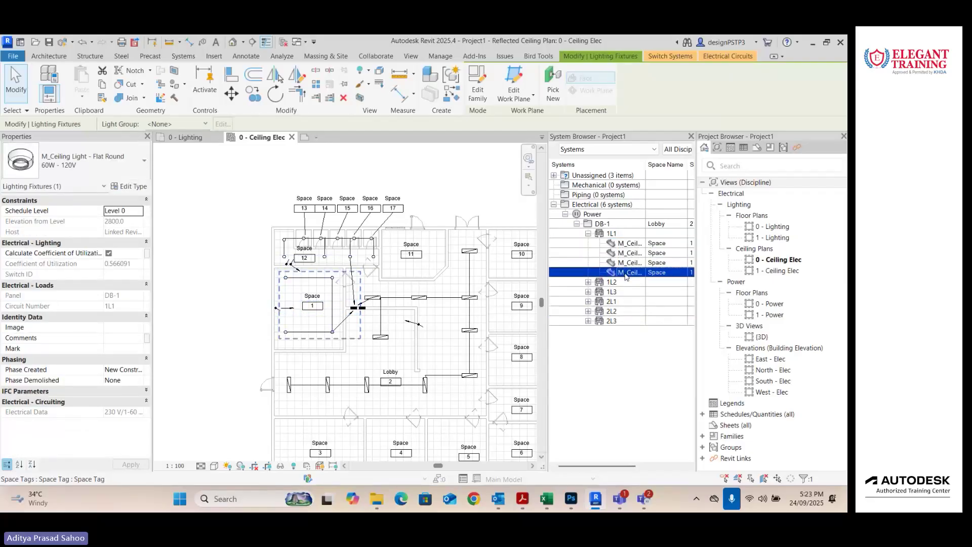
{"action": "scroll", "coordinate": [312, 285], "scroll_direction": "up", "scroll_amount": 2}
{"action": "left_click", "coordinate": [588, 234]}
{"action": "left_click", "coordinate": [588, 243]}
{"action": "left_click", "coordinate": [628, 253]}
{"action": "left_click", "coordinate": [630, 282]}
{"action": "left_click", "coordinate": [632, 302]}
{"action": "left_click", "coordinate": [633, 321]}
{"action": "scroll", "coordinate": [658, 264], "scroll_direction": "right", "scroll_amount": 3, "text": "shift"}
{"action": "left_click_drag", "start_coordinate": [668, 165], "coordinate": [676, 165]}
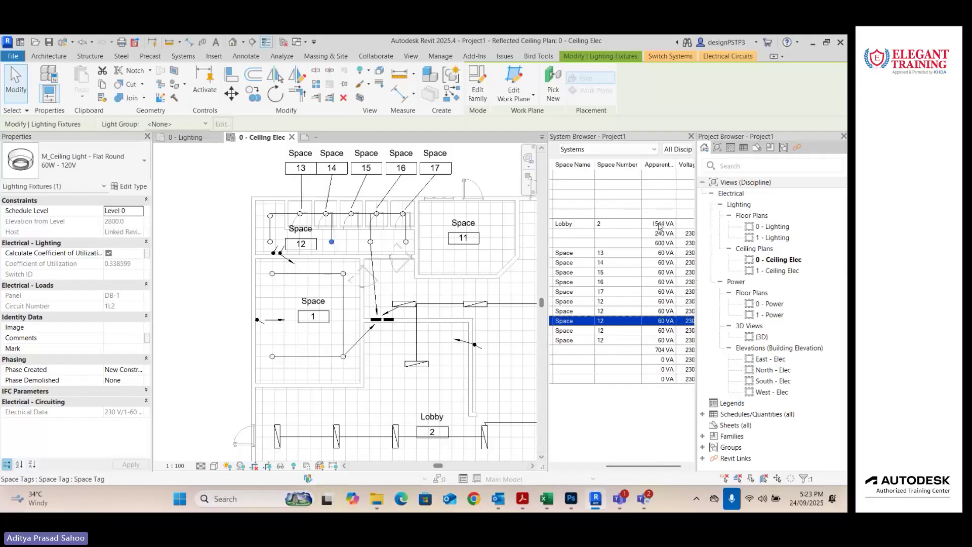
Step: Compare the apparent loads of circuits 1L1, 1L2 and 1L3 with the load of panel DB-1
{"action": "left_click_drag", "start_coordinate": [649, 465], "coordinate": [682, 466]}
{"action": "left_click", "coordinate": [588, 243]}
{"action": "left_click", "coordinate": [612, 233]}
{"action": "left_click", "coordinate": [660, 244], "text": "ctrl"}
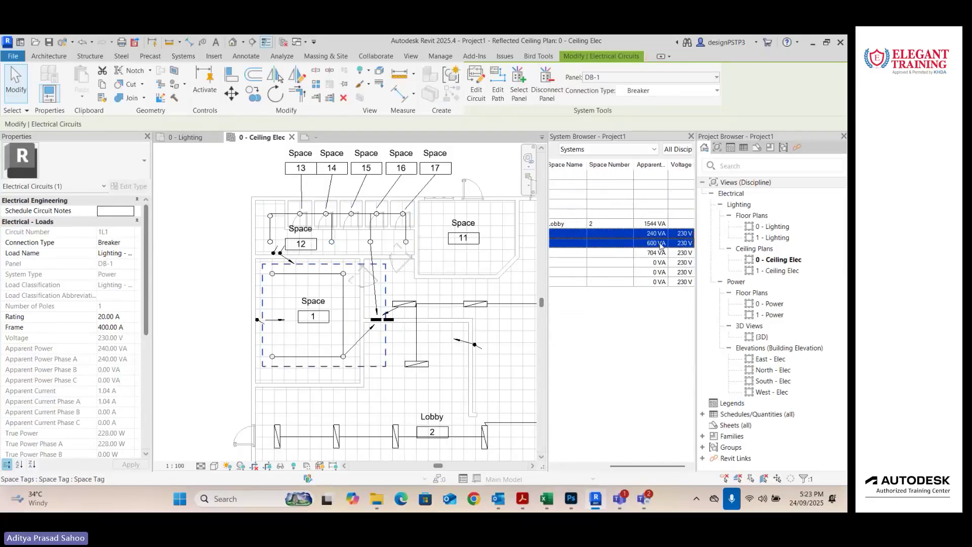
{"action": "left_click", "coordinate": [660, 245]}
{"action": "left_click", "coordinate": [661, 253]}
{"action": "left_click", "coordinate": [657, 224]}
{"action": "left_click_drag", "start_coordinate": [648, 466], "coordinate": [595, 466]}
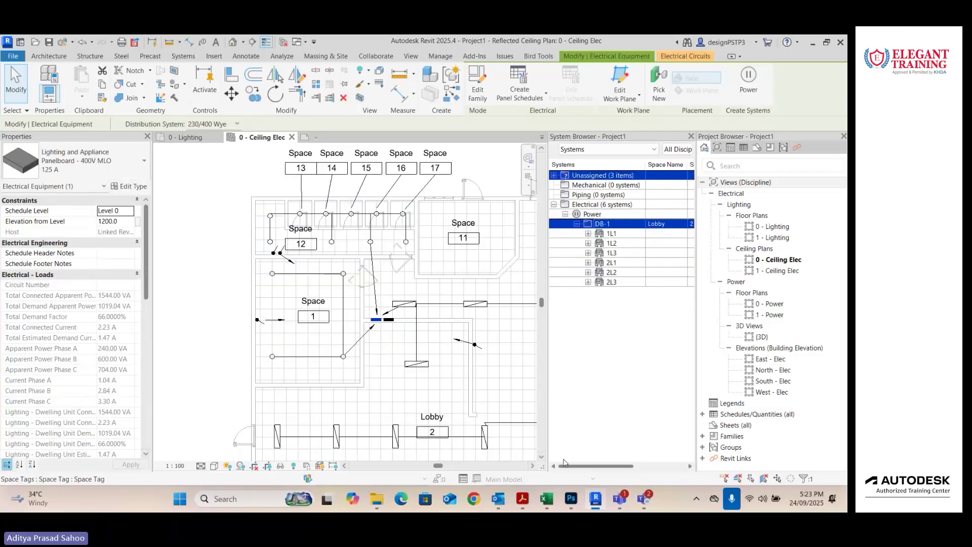
{"action": "scroll", "coordinate": [303, 256], "scroll_direction": "down", "scroll_amount": 3}
{"action": "middle_click_drag", "start_coordinate": [303, 257], "coordinate": [330, 272]}
{"action": "middle_click_drag", "start_coordinate": [166, 339], "coordinate": [204, 266]}
{"action": "left_click", "coordinate": [212, 275]}
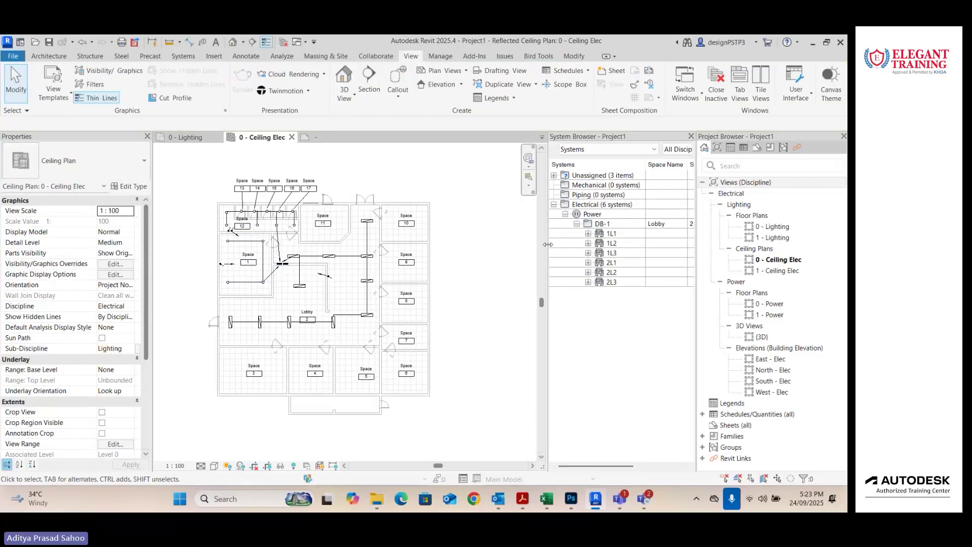
{"action": "scroll", "coordinate": [314, 374], "scroll_direction": "up", "scroll_amount": 2}
{"action": "middle_click_drag", "start_coordinate": [312, 373], "coordinate": [334, 394]}
{"action": "scroll", "coordinate": [326, 274], "scroll_direction": "up", "scroll_amount": 5}
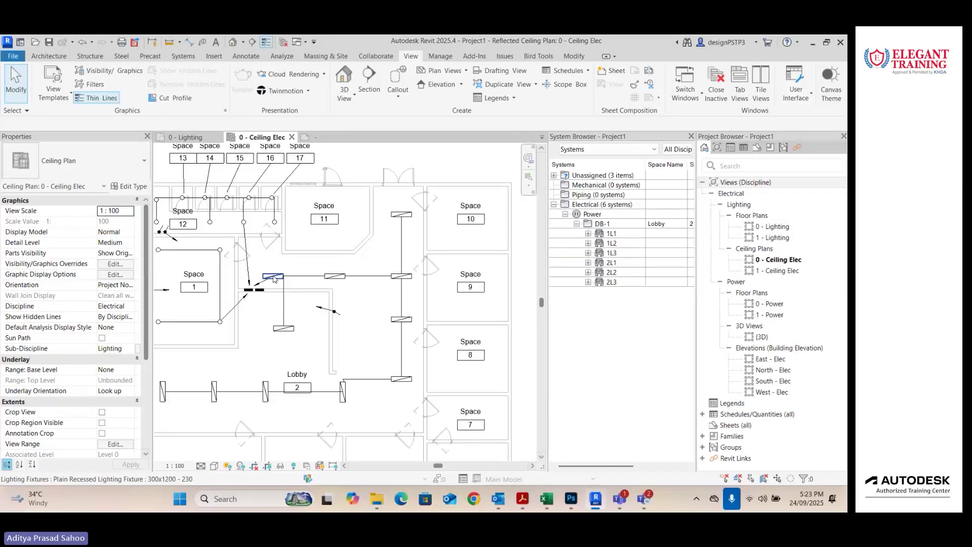
{"action": "scroll", "coordinate": [299, 303], "scroll_direction": "down", "scroll_amount": 4}
Step: Place two 300x1200 - 230 plain recessed lighting fixtures upright on the ceiling face of space 3
{"action": "middle_click_drag", "start_coordinate": [300, 305], "coordinate": [332, 325]}
{"action": "scroll", "coordinate": [331, 276], "scroll_direction": "up", "scroll_amount": 2}
{"action": "left_click", "coordinate": [183, 55]}
{"action": "left_click", "coordinate": [670, 89]}
{"action": "left_click", "coordinate": [827, 144]}
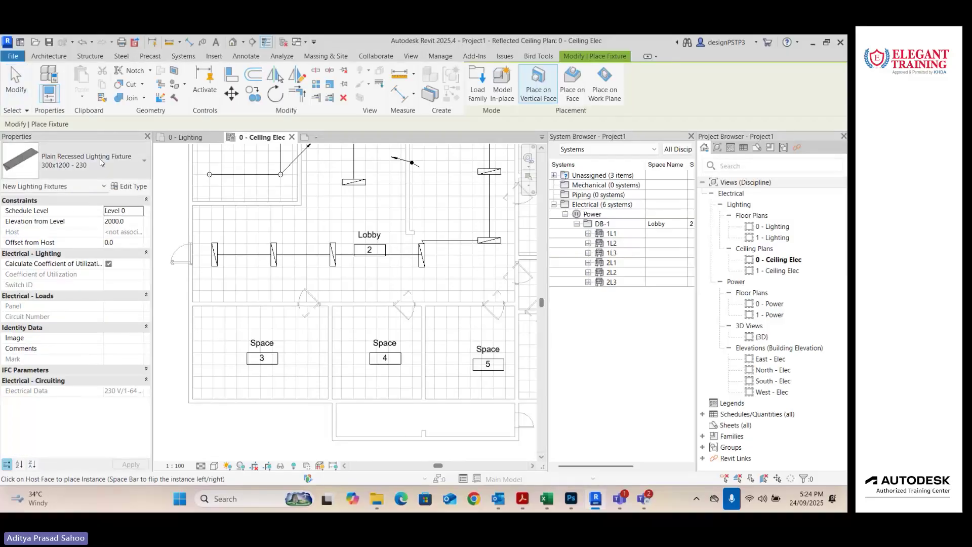
{"action": "scroll", "coordinate": [232, 357], "scroll_direction": "up", "scroll_amount": 2}
{"action": "left_click", "coordinate": [179, 321]}
{"action": "left_click", "coordinate": [342, 322]}
Step: Place two more upright 300x1200 - 230 recessed lighting fixtures in each of spaces 4, 5 and 6
{"action": "scroll", "coordinate": [342, 321], "scroll_direction": "down", "scroll_amount": 1}
{"action": "middle_click_drag", "start_coordinate": [343, 321], "coordinate": [231, 319]}
{"action": "left_click", "coordinate": [307, 327]}
{"action": "left_click", "coordinate": [370, 327]}
{"action": "left_click", "coordinate": [429, 330]}
{"action": "left_click", "coordinate": [494, 329]}
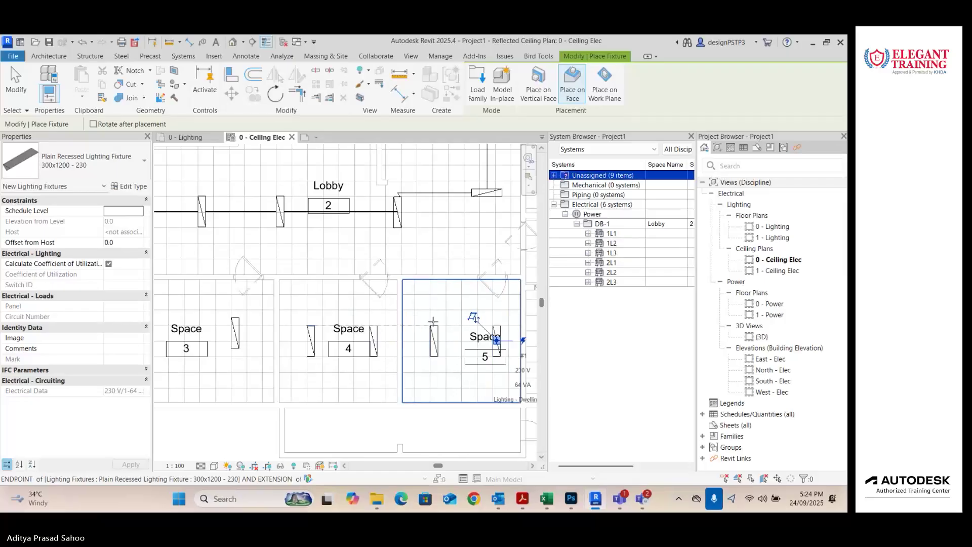
{"action": "middle_click_drag", "start_coordinate": [495, 330], "coordinate": [282, 318]}
{"action": "left_click", "coordinate": [341, 324]}
{"action": "left_click", "coordinate": [406, 324]}
Step: Rotate the recessed fixture to horizontal and place one in space 7 and two each in spaces 8, 9 and 10
{"action": "key", "text": "space"}
{"action": "scroll", "coordinate": [392, 236], "scroll_direction": "up", "scroll_amount": 2}
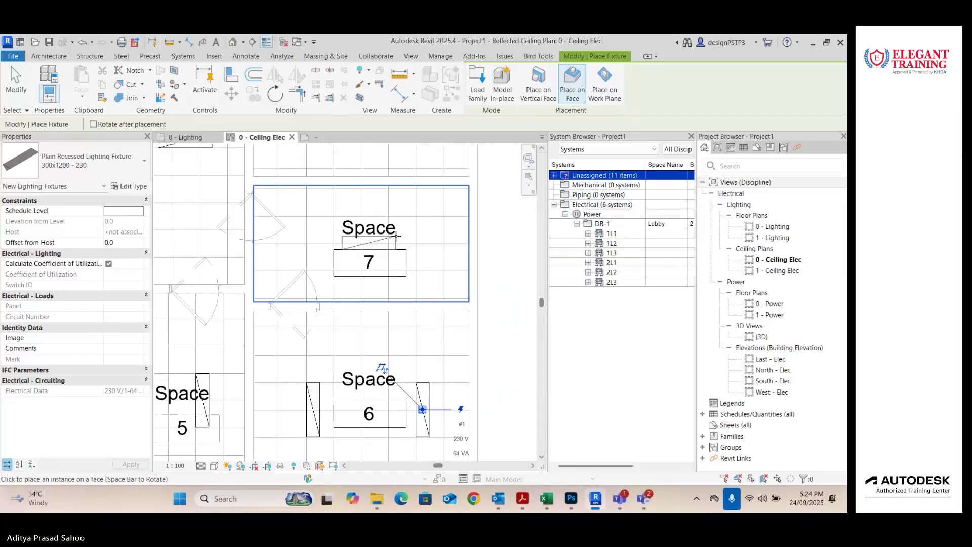
{"action": "left_click", "coordinate": [394, 236]}
{"action": "scroll", "coordinate": [394, 236], "scroll_direction": "down", "scroll_amount": 2}
{"action": "middle_click_drag", "start_coordinate": [393, 223], "coordinate": [365, 372]}
{"action": "left_click", "coordinate": [358, 266]}
{"action": "middle_click_drag", "start_coordinate": [357, 238], "coordinate": [359, 276]}
{"action": "left_click", "coordinate": [358, 306]}
{"action": "left_click", "coordinate": [358, 259]}
{"action": "left_click", "coordinate": [358, 264]}
{"action": "left_click", "coordinate": [358, 218]}
Step: Place four horizontal recessed lighting fixtures in a two-by-two layout in space 11 and finish placing fixtures
{"action": "scroll", "coordinate": [326, 218], "scroll_direction": "up", "scroll_amount": 3}
{"action": "left_click", "coordinate": [342, 202]}
{"action": "left_click", "coordinate": [436, 202]}
{"action": "left_click", "coordinate": [341, 284]}
{"action": "left_click", "coordinate": [435, 284]}
{"action": "scroll", "coordinate": [435, 284], "scroll_direction": "down", "scroll_amount": 4}
{"action": "middle_click_drag", "start_coordinate": [435, 285], "coordinate": [357, 197]}
{"action": "key", "text": "Escape"}
{"action": "key", "text": "Escape"}
Step: Create one power circuit on panel DB-2 for all the recessed lights in spaces 3 to 10 and convert it to arc wiring
{"action": "scroll", "coordinate": [272, 315], "scroll_direction": "up", "scroll_amount": 2}
{"action": "left_click", "coordinate": [225, 344]}
{"action": "left_click", "coordinate": [298, 344], "text": "ctrl"}
{"action": "left_click", "coordinate": [341, 348], "text": "ctrl"}
{"action": "left_click", "coordinate": [376, 348], "text": "ctrl"}
{"action": "left_click", "coordinate": [411, 349], "text": "ctrl"}
{"action": "left_click", "coordinate": [447, 349], "text": "ctrl"}
{"action": "middle_click_drag", "start_coordinate": [482, 353], "coordinate": [354, 353]}
{"action": "left_click", "coordinate": [354, 353], "text": "ctrl"}
{"action": "scroll", "coordinate": [355, 350], "scroll_direction": "up", "scroll_amount": 2}
{"action": "left_click", "coordinate": [410, 352], "text": "ctrl"}
{"action": "scroll", "coordinate": [398, 264], "scroll_direction": "up", "scroll_amount": 5}
{"action": "left_click", "coordinate": [315, 283], "text": "ctrl"}
{"action": "scroll", "coordinate": [324, 285], "scroll_direction": "down", "scroll_amount": 5}
{"action": "middle_click_drag", "start_coordinate": [339, 241], "coordinate": [355, 354]}
{"action": "left_click", "coordinate": [355, 354], "text": "ctrl"}
{"action": "scroll", "coordinate": [371, 286], "scroll_direction": "up", "scroll_amount": 5}
{"action": "left_click", "coordinate": [349, 300], "text": "ctrl"}
{"action": "scroll", "coordinate": [350, 299], "scroll_direction": "down", "scroll_amount": 5}
{"action": "middle_click_drag", "start_coordinate": [350, 297], "coordinate": [368, 400]}
{"action": "left_click", "coordinate": [362, 338], "text": "ctrl"}
{"action": "left_click", "coordinate": [378, 266], "text": "ctrl"}
{"action": "left_click", "coordinate": [362, 208], "text": "ctrl"}
{"action": "left_click", "coordinate": [354, 232], "text": "ctrl"}
{"action": "scroll", "coordinate": [403, 231], "scroll_direction": "down", "scroll_amount": 4}
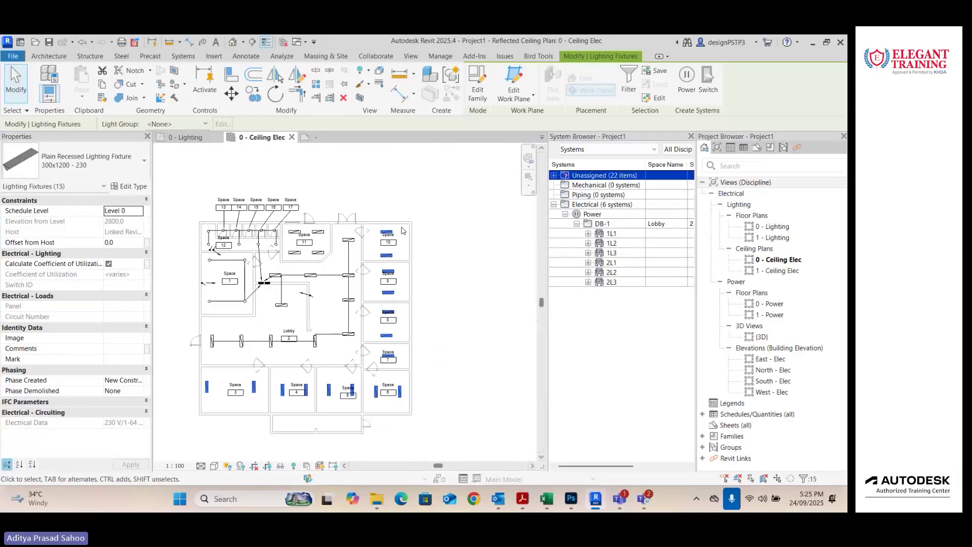
{"action": "left_click", "coordinate": [685, 85]}
{"action": "left_click", "coordinate": [604, 78]}
{"action": "left_click", "coordinate": [604, 128]}
{"action": "left_click", "coordinate": [733, 84]}
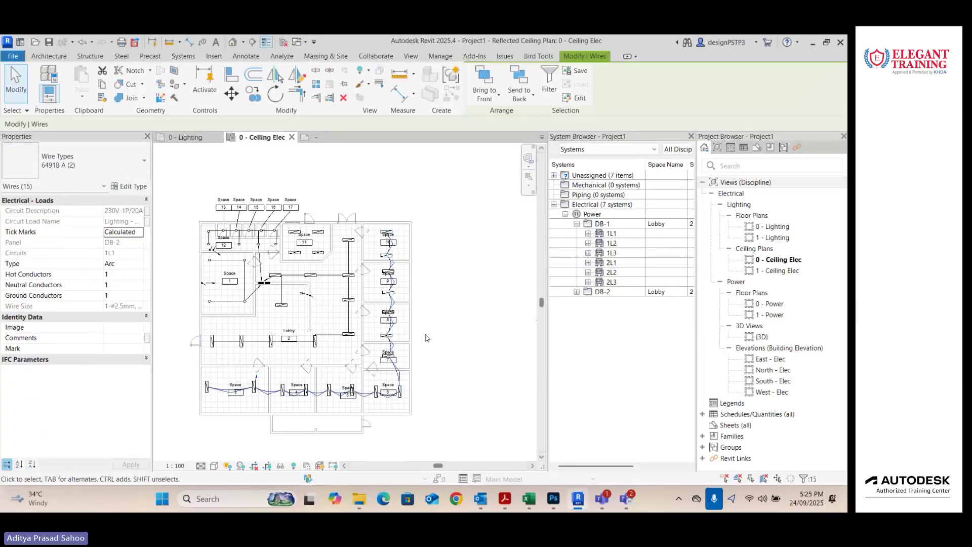
{"action": "scroll", "coordinate": [426, 335], "scroll_direction": "up", "scroll_amount": 1}
{"action": "middle_click_drag", "start_coordinate": [426, 336], "coordinate": [441, 341]}
{"action": "left_click", "coordinate": [443, 345]}
Step: Create a power circuit on panel DB-2 for space 11's four recessed lights and convert it to arc wiring
{"action": "scroll", "coordinate": [295, 242], "scroll_direction": "up", "scroll_amount": 3}
{"action": "left_click", "coordinate": [289, 243]}
{"action": "left_click", "coordinate": [287, 195], "text": "ctrl"}
{"action": "left_click", "coordinate": [341, 195], "text": "ctrl"}
{"action": "left_click", "coordinate": [341, 242], "text": "ctrl"}
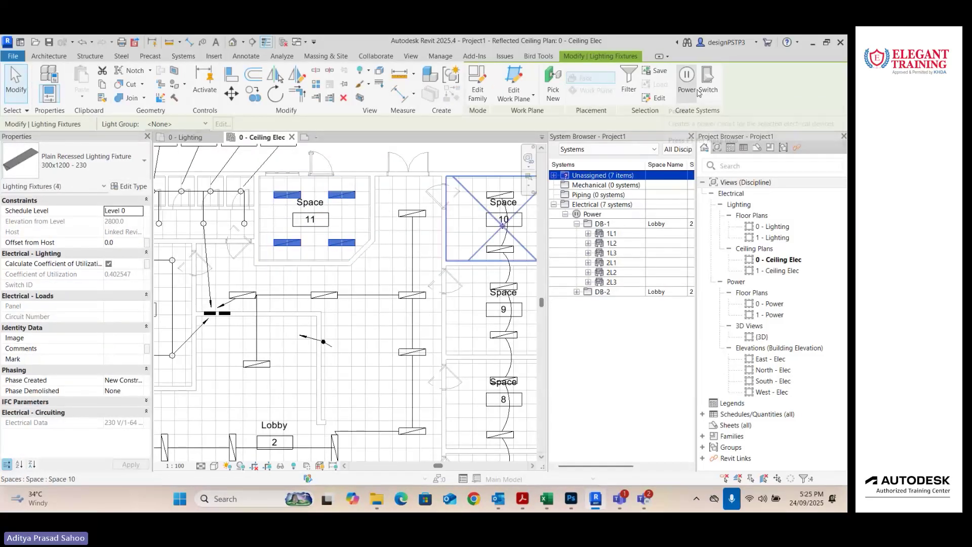
{"action": "left_click", "coordinate": [689, 84]}
{"action": "left_click", "coordinate": [734, 84]}
{"action": "left_click", "coordinate": [338, 371]}
{"action": "scroll", "coordinate": [368, 345], "scroll_direction": "down", "scroll_amount": 4}
{"action": "scroll", "coordinate": [441, 329], "scroll_direction": "up", "scroll_amount": 2}
{"action": "scroll", "coordinate": [328, 225], "scroll_direction": "down", "scroll_amount": 2}
Step: Examine the circuits listed under panels DB-1 and DB-2, checking which parts of the plan they serve
{"action": "left_click", "coordinate": [577, 224]}
{"action": "left_click", "coordinate": [592, 234]}
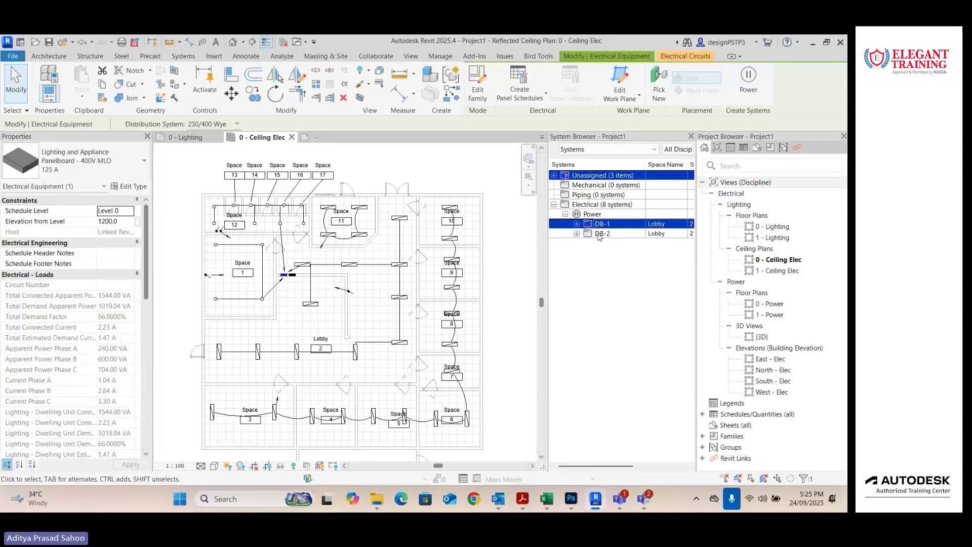
{"action": "left_click", "coordinate": [577, 233]}
{"action": "left_click", "coordinate": [609, 253]}
{"action": "left_click", "coordinate": [610, 244]}
{"action": "left_click", "coordinate": [601, 235]}
{"action": "left_click", "coordinate": [576, 224]}
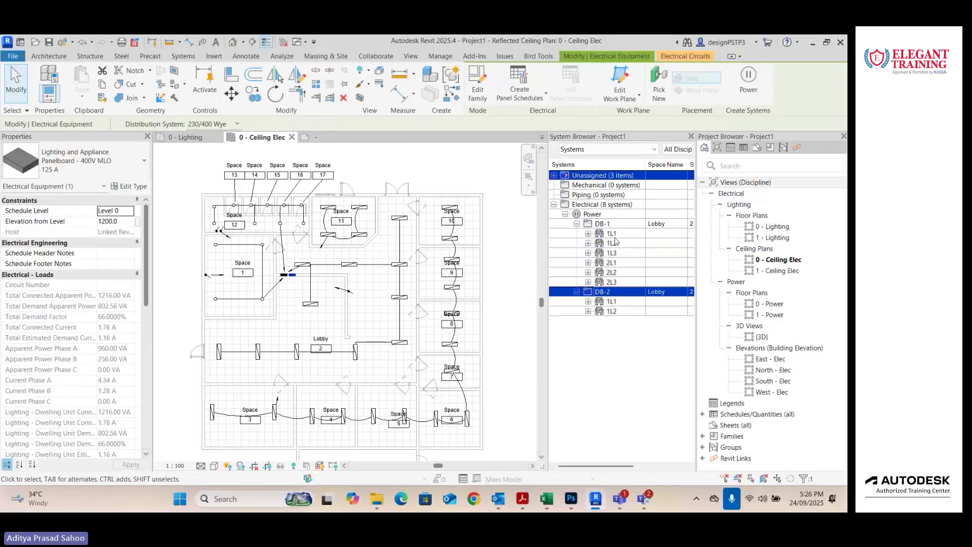
{"action": "left_click", "coordinate": [612, 234]}
{"action": "left_click", "coordinate": [615, 254]}
{"action": "left_click", "coordinate": [617, 263]}
{"action": "left_click", "coordinate": [617, 273]}
{"action": "left_click", "coordinate": [597, 359]}
{"action": "scroll", "coordinate": [476, 195], "scroll_direction": "down", "scroll_amount": 1}
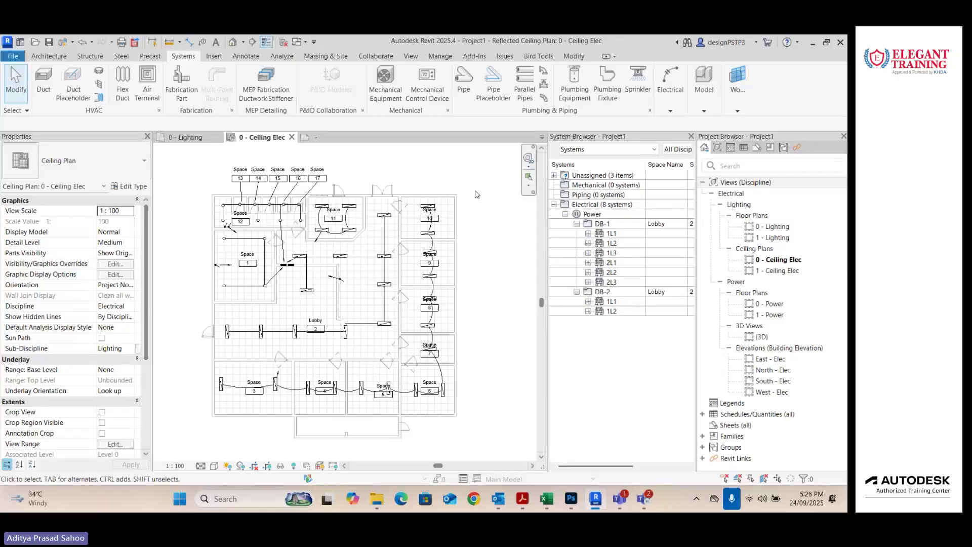
Step: Create a panel schedule for panelboard DB-1 using the default template
{"action": "scroll", "coordinate": [304, 261], "scroll_direction": "up", "scroll_amount": 6}
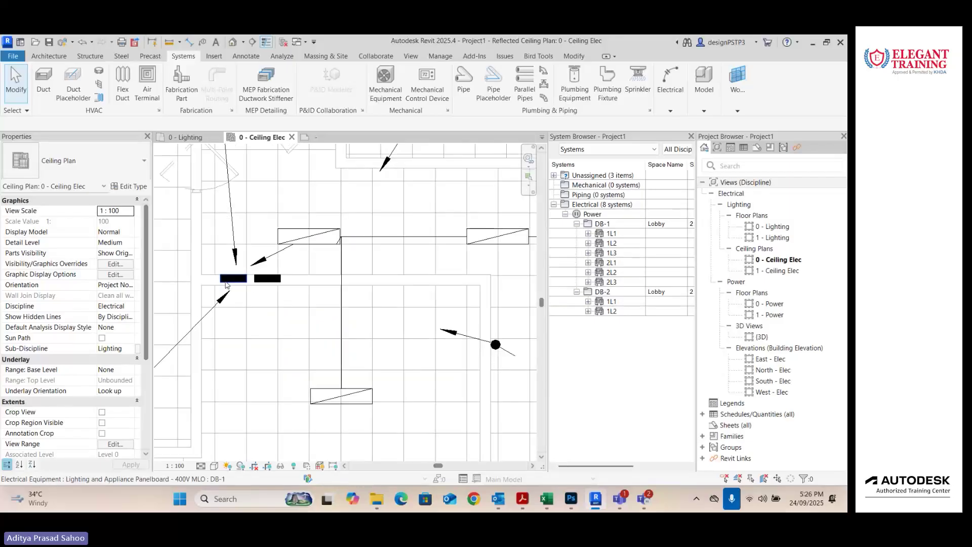
{"action": "left_click", "coordinate": [228, 281]}
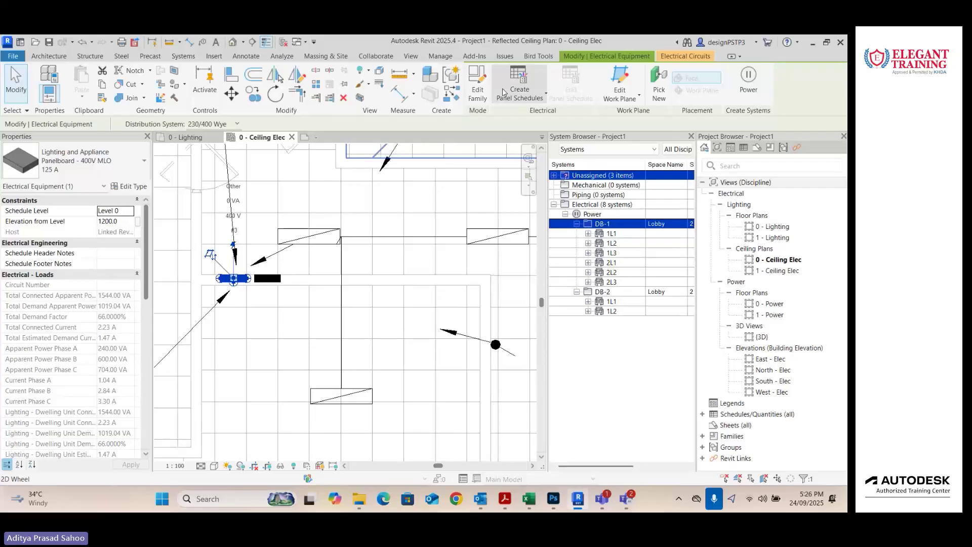
{"action": "left_click", "coordinate": [536, 97]}
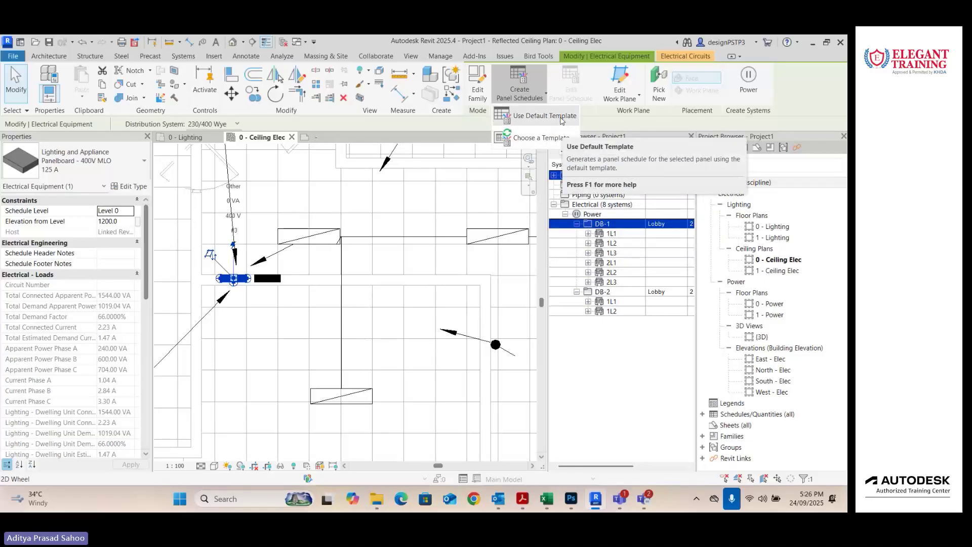
{"action": "left_click", "coordinate": [547, 126]}
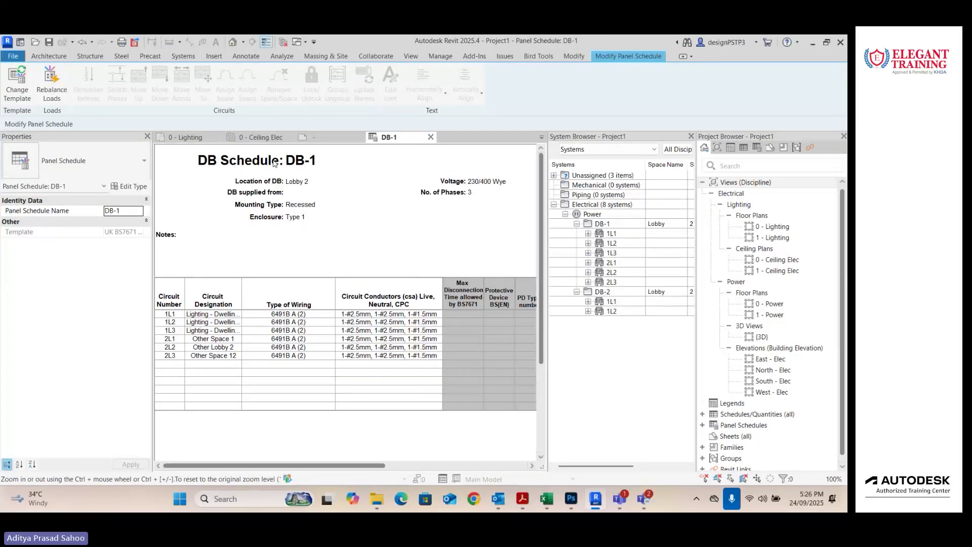
{"action": "left_click", "coordinate": [245, 161]}
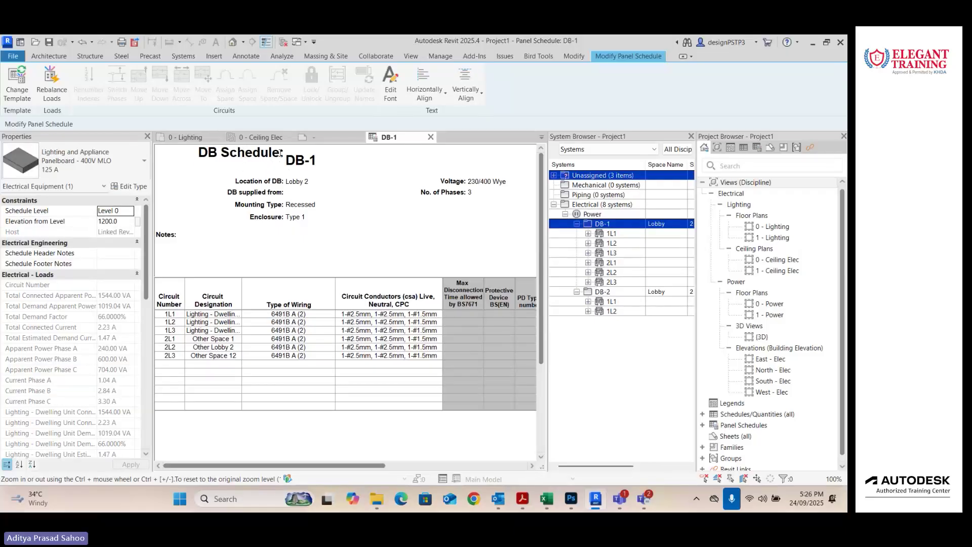
Step: Change the DB-1 panel schedule's heading to "Load Schedule"
{"action": "left_click_drag", "start_coordinate": [281, 153], "coordinate": [210, 153]}
{"action": "type", "text": "L"}
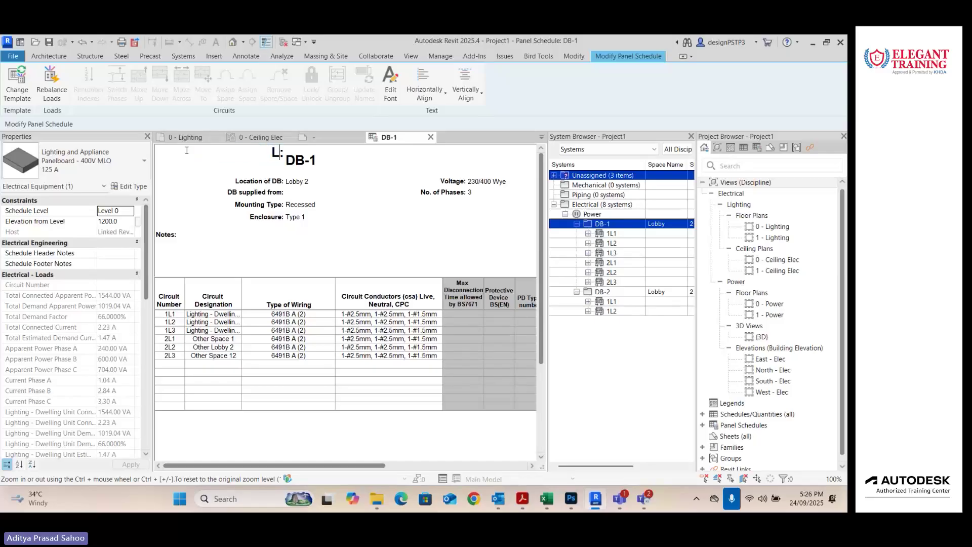
{"action": "type", "text": "oad Schedule"}
{"action": "left_click", "coordinate": [335, 272]}
{"action": "left_click", "coordinate": [491, 301]}
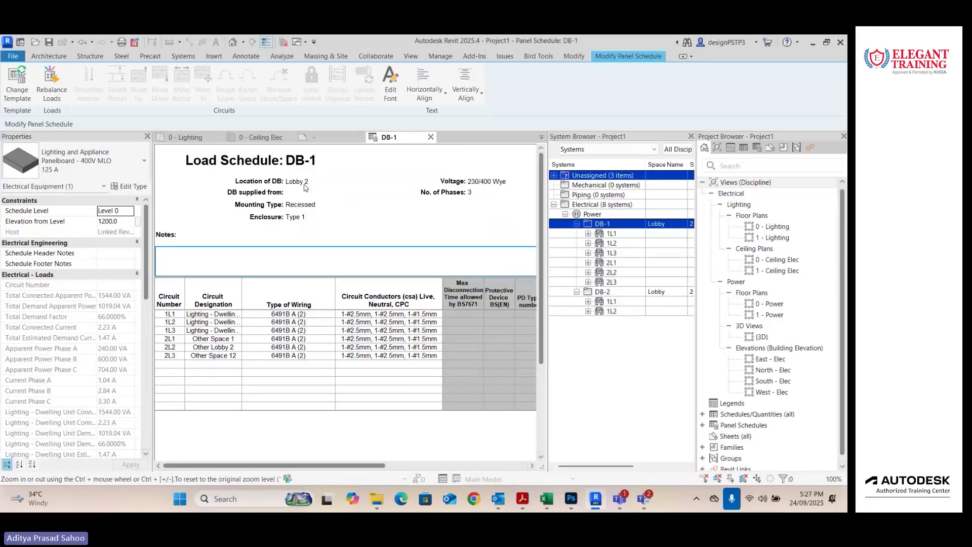
Step: Examine DB-1's circuits, load classifications, phase currents and panel totals in its schedule
{"action": "left_click", "coordinate": [170, 330]}
{"action": "scroll", "coordinate": [223, 363], "scroll_direction": "down", "scroll_amount": 5}
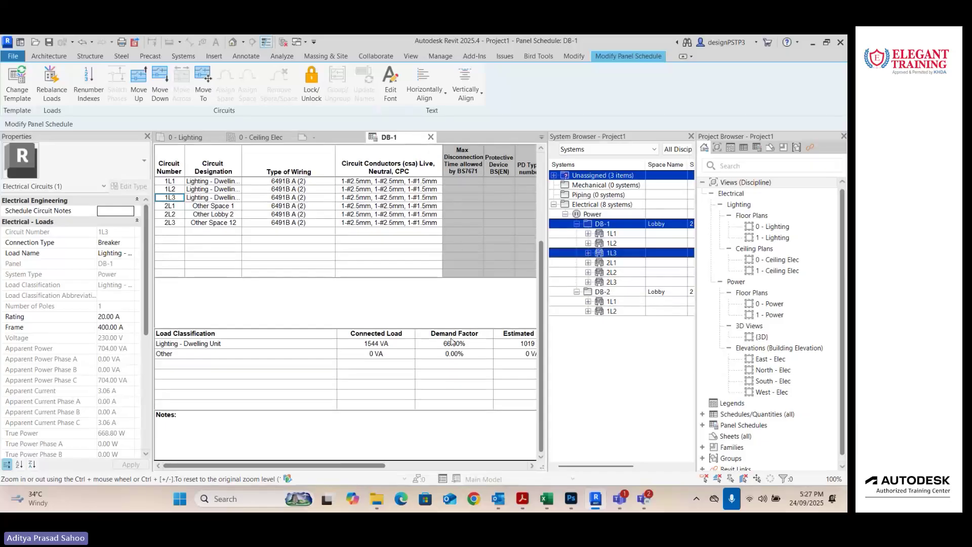
{"action": "left_click", "coordinate": [190, 373]}
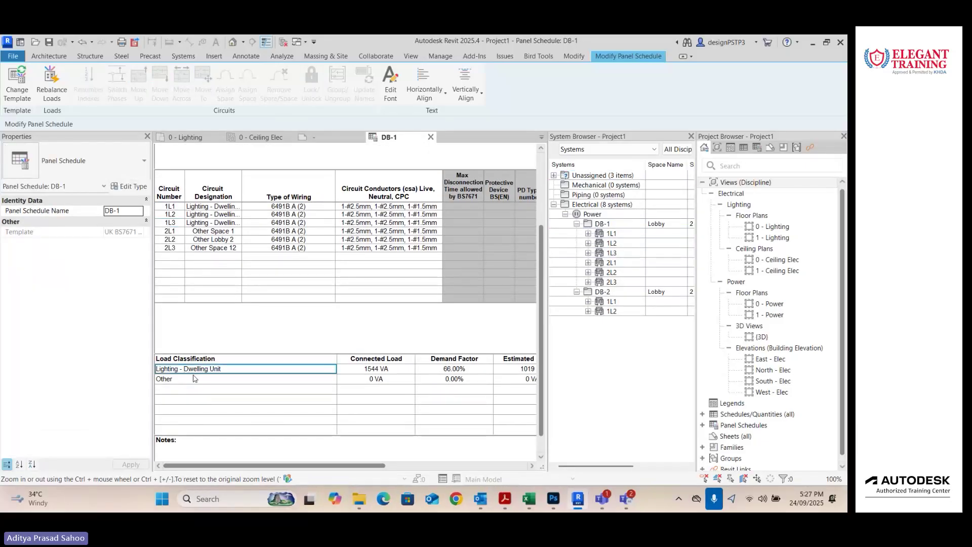
{"action": "left_click", "coordinate": [169, 380]}
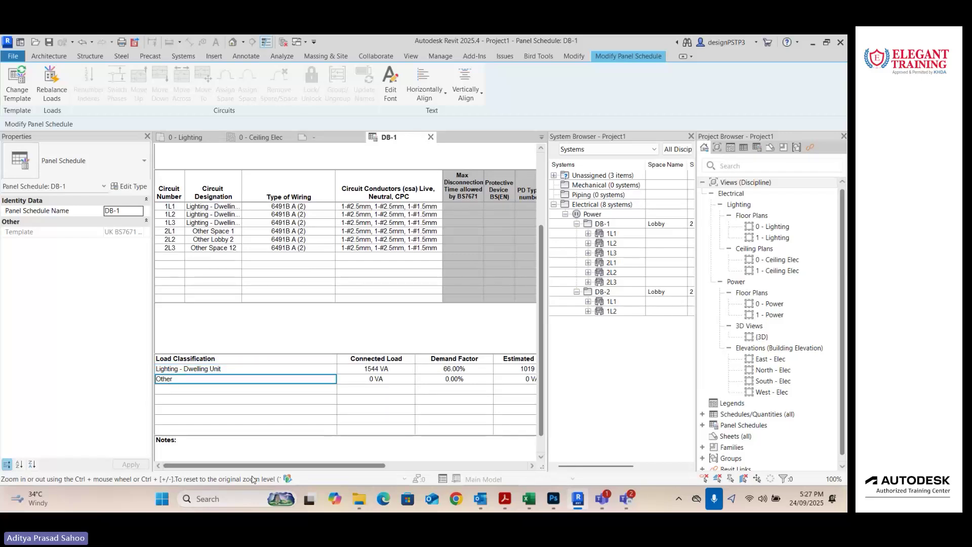
{"action": "left_click_drag", "start_coordinate": [244, 465], "coordinate": [387, 458]}
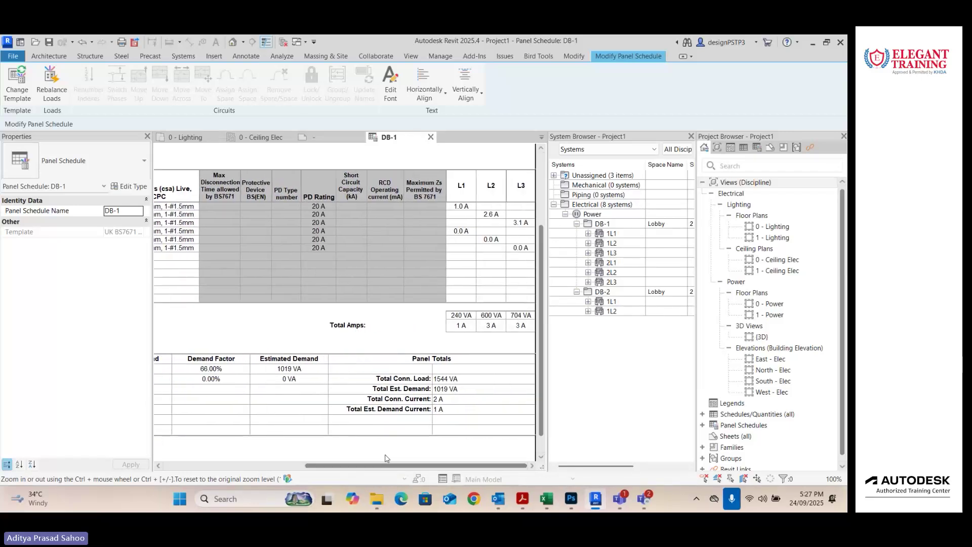
{"action": "left_click", "coordinate": [461, 207]}
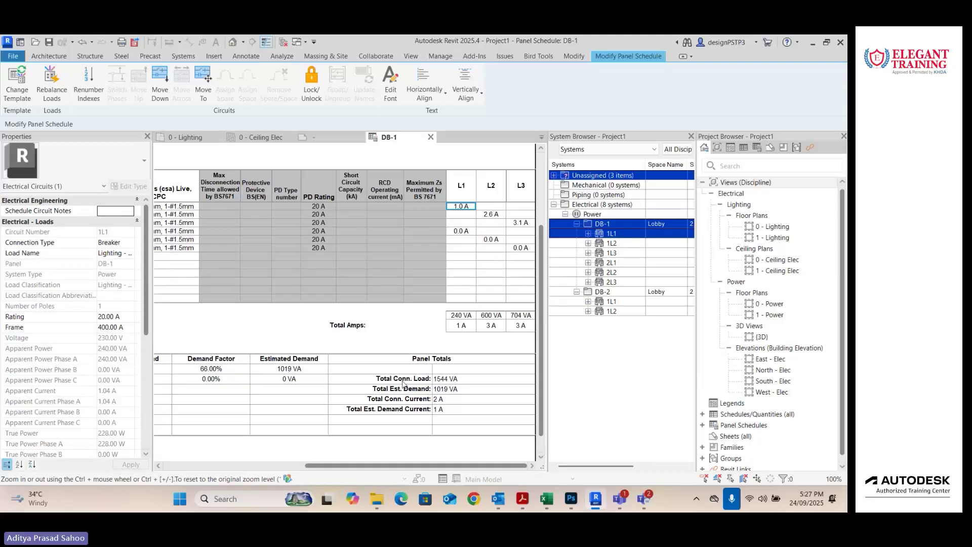
{"action": "left_click", "coordinate": [467, 381]}
{"action": "left_click", "coordinate": [464, 440]}
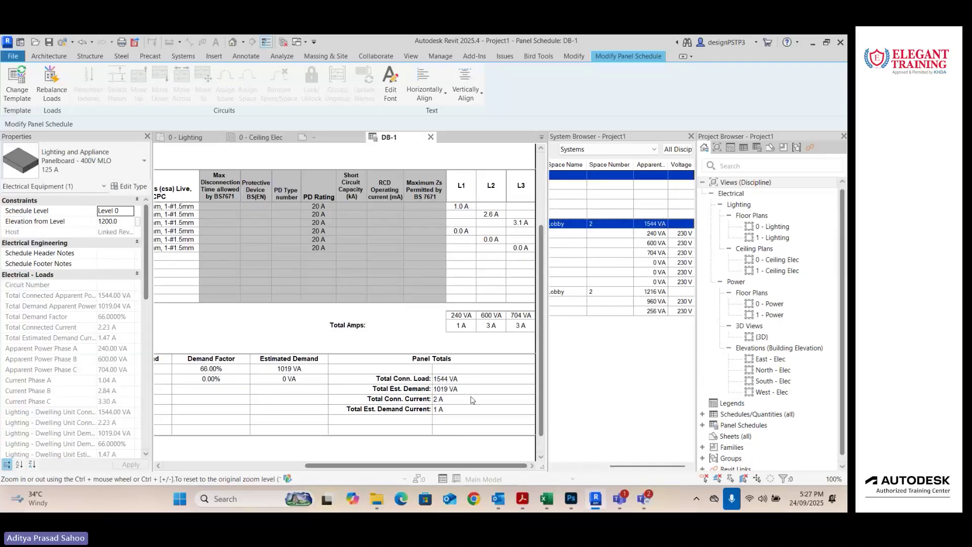
Step: Replace the company name placeholder in the DB-1 schedule header with "Elegant Training"
{"action": "scroll", "coordinate": [470, 394], "scroll_direction": "up", "scroll_amount": 5}
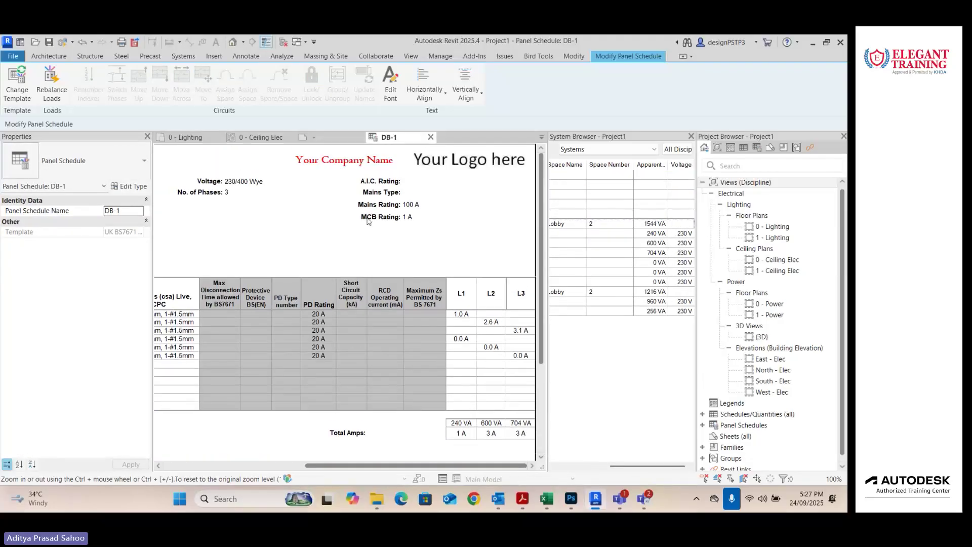
{"action": "double_click", "coordinate": [355, 152]}
{"action": "left_click_drag", "start_coordinate": [394, 151], "coordinate": [291, 156]}
{"action": "type", "text": "Elegant Training"}
{"action": "left_click", "coordinate": [469, 162]}
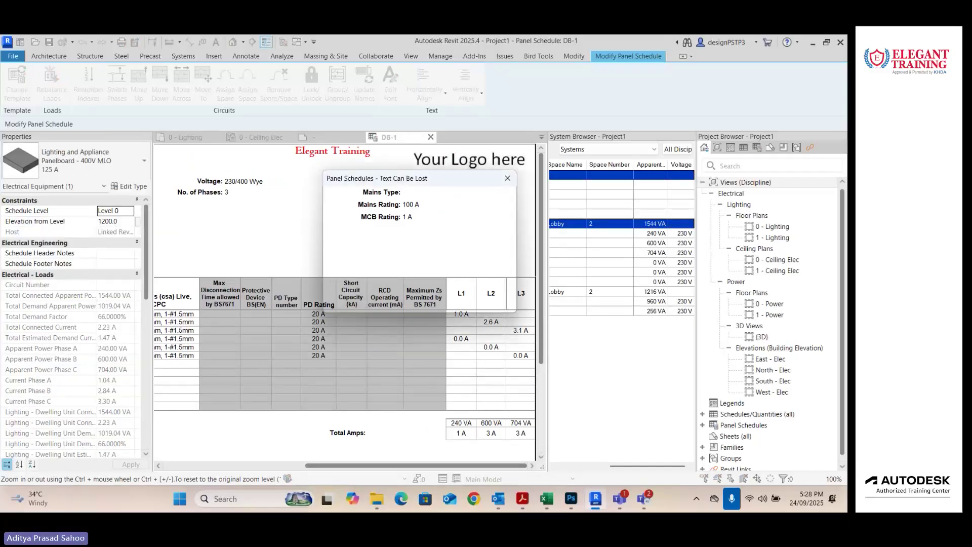
{"action": "left_click", "coordinate": [325, 141]}
Step: Find the DB-1 schedule among the project's panel schedules and open it
{"action": "scroll", "coordinate": [355, 282], "scroll_direction": "down", "scroll_amount": 3}
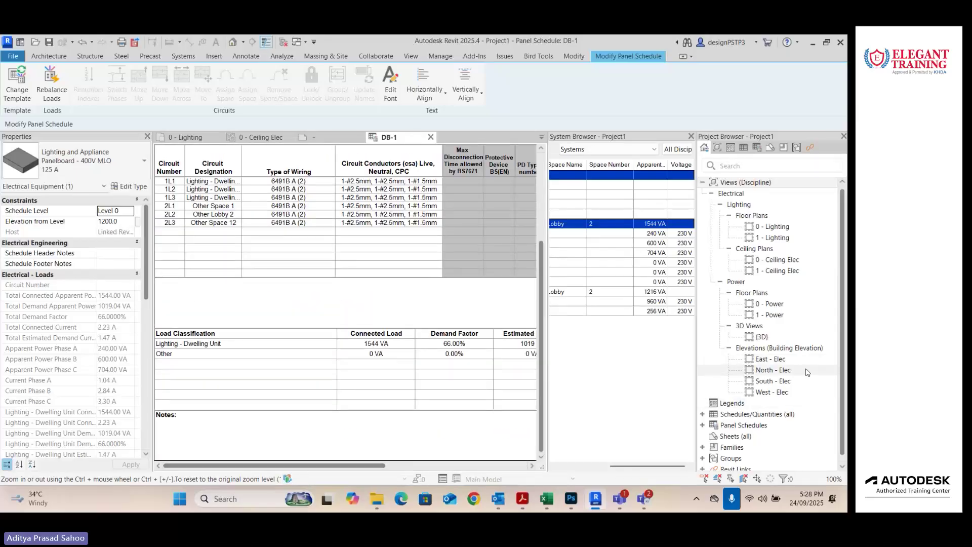
{"action": "scroll", "coordinate": [790, 395], "scroll_direction": "down", "scroll_amount": 1}
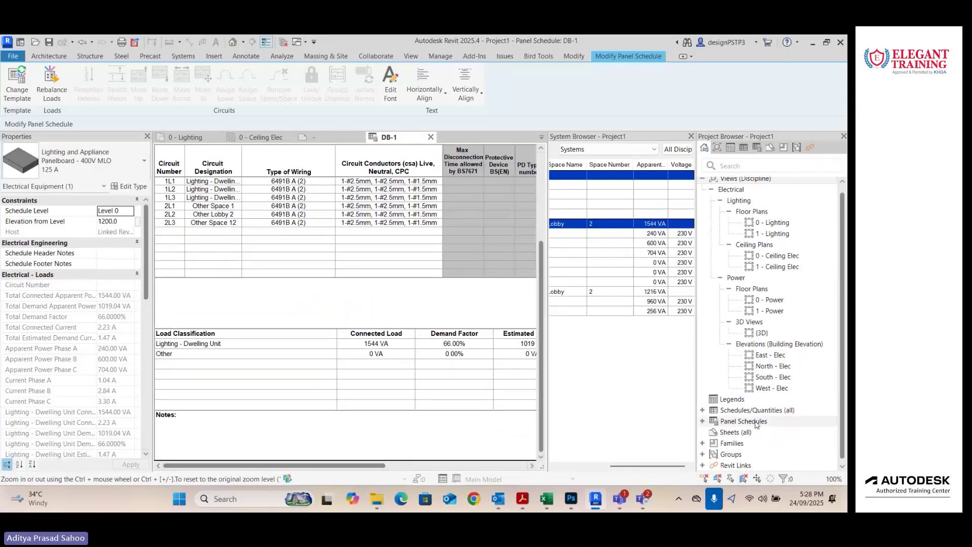
{"action": "left_click", "coordinate": [753, 422]}
{"action": "double_click", "coordinate": [716, 424]}
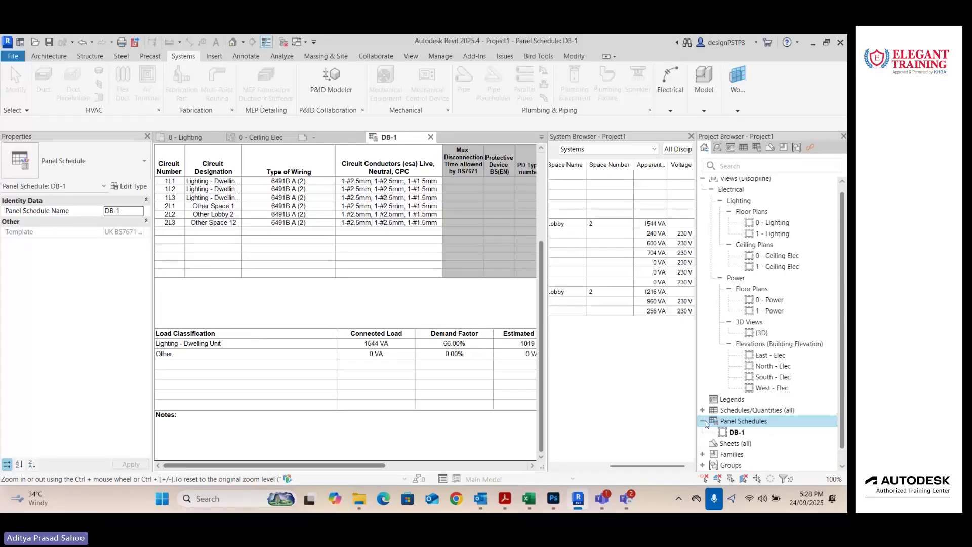
{"action": "double_click", "coordinate": [739, 433]}
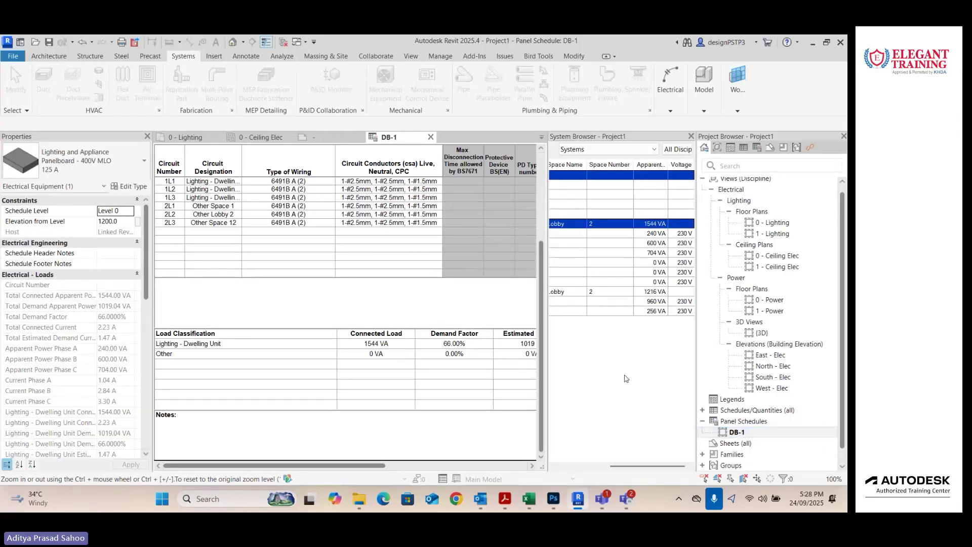
Step: Create a panel schedule for panelboard DB-2 using the default template and review its circuits and totals
{"action": "left_click", "coordinate": [268, 138]}
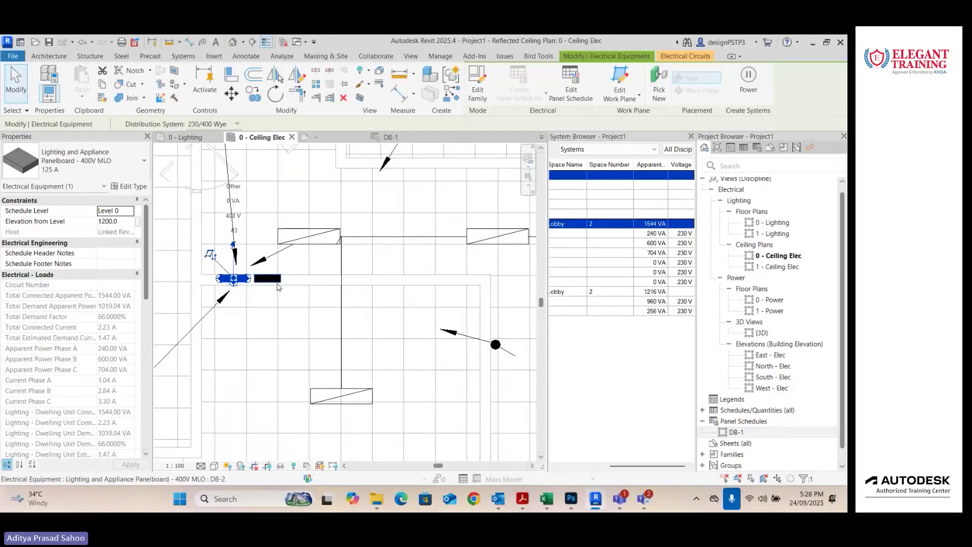
{"action": "left_click", "coordinate": [277, 284]}
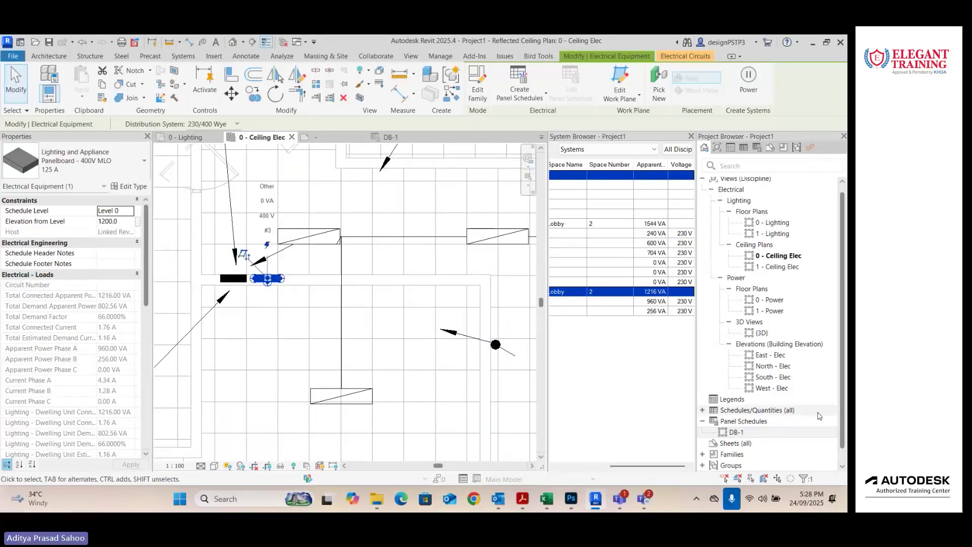
{"action": "left_click", "coordinate": [527, 96]}
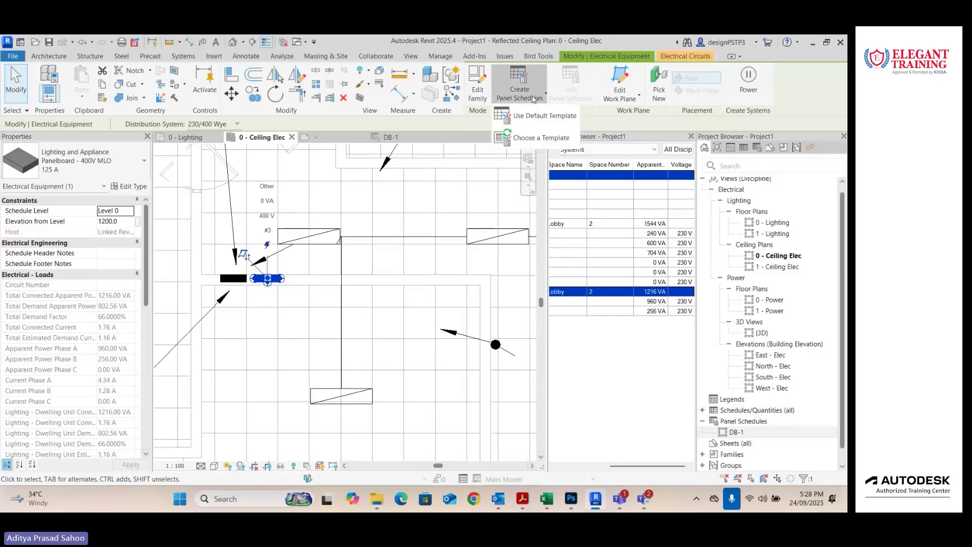
{"action": "left_click", "coordinate": [537, 118]}
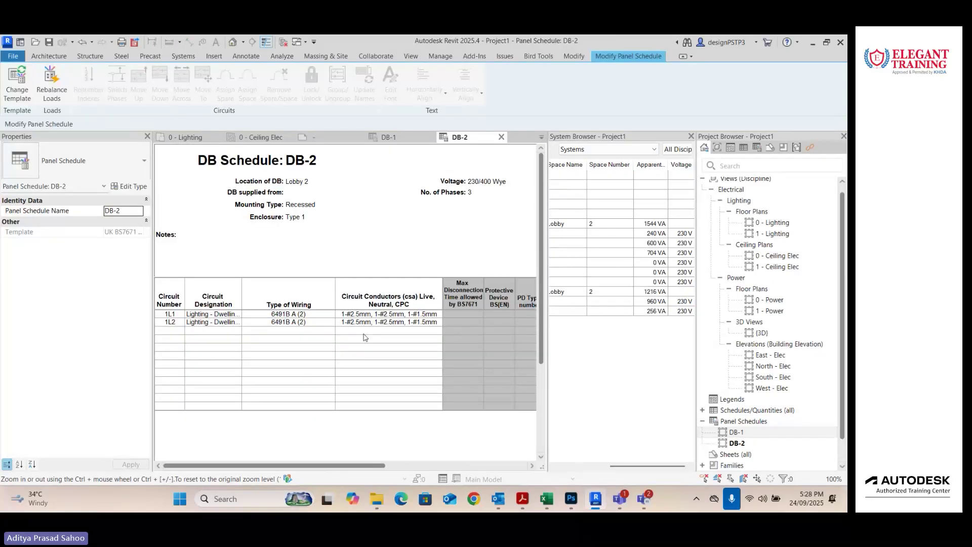
{"action": "scroll", "coordinate": [348, 385], "scroll_direction": "down", "scroll_amount": 5}
{"action": "left_click_drag", "start_coordinate": [327, 467], "coordinate": [487, 473]}
{"action": "left_click", "coordinate": [479, 359]}
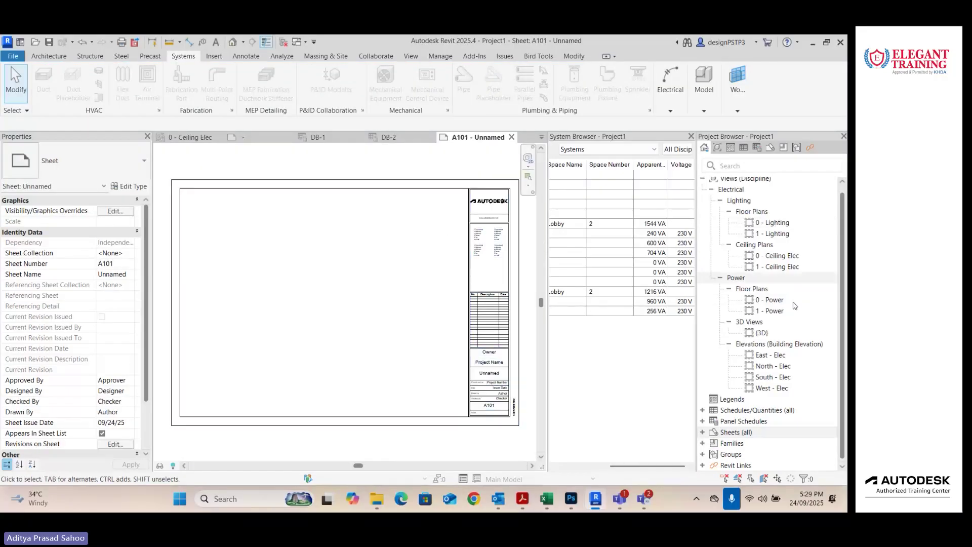
Step: Place the DB-1 and DB-2 panel schedules side by side in the upper part of sheet A101
{"action": "left_click", "coordinate": [736, 432]}
{"action": "left_click_drag", "start_coordinate": [737, 432], "coordinate": [262, 259]}
{"action": "left_click", "coordinate": [253, 248]}
{"action": "left_click_drag", "start_coordinate": [737, 444], "coordinate": [387, 249]}
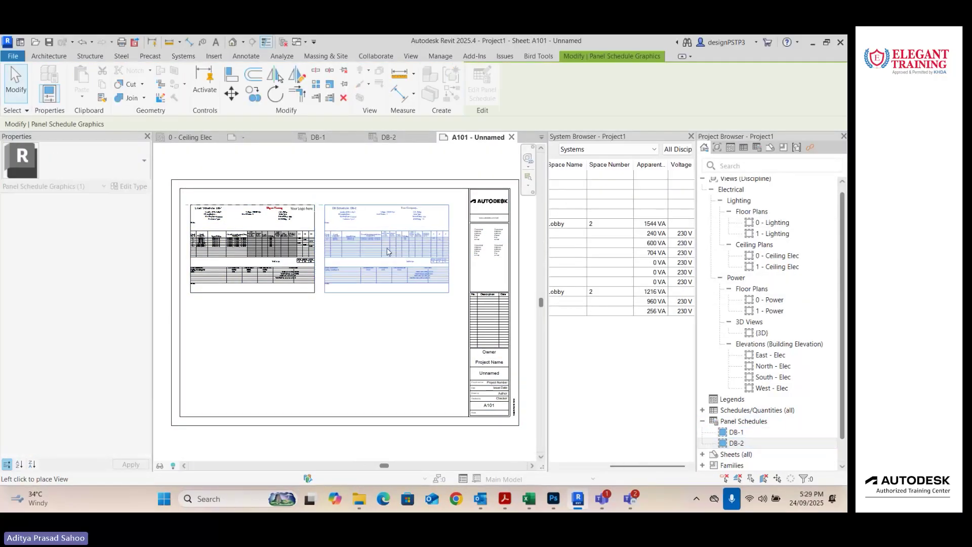
{"action": "left_click", "coordinate": [386, 249]}
{"action": "key", "text": "Escape"}
Step: Try placing the 0 - Lighting floor plan on sheet A101 below the panel schedules, and delete it
{"action": "scroll", "coordinate": [229, 251], "scroll_direction": "up", "scroll_amount": 2}
{"action": "mouse_move", "coordinate": [229, 251]}
{"action": "middle_mouse_down"}
{"action": "mouse_move", "coordinate": [287, 270]}
{"action": "mouse_move", "coordinate": [236, 260]}
{"action": "middle_mouse_up"}
{"action": "scroll", "coordinate": [286, 270], "scroll_direction": "down", "scroll_amount": 2}
{"action": "left_click_drag", "start_coordinate": [773, 223], "coordinate": [327, 306]}
{"action": "left_click", "coordinate": [318, 298]}
{"action": "scroll", "coordinate": [344, 329], "scroll_direction": "up", "scroll_amount": 2}
{"action": "key", "text": "Delete"}
Step: Place the 0 - Ceiling Elec plan on sheet A101 below the panel schedules
{"action": "scroll", "coordinate": [352, 349], "scroll_direction": "down", "scroll_amount": 3}
{"action": "left_click", "coordinate": [330, 341]}
{"action": "left_click_drag", "start_coordinate": [790, 256], "coordinate": [294, 361]}
{"action": "scroll", "coordinate": [332, 397], "scroll_direction": "up", "scroll_amount": 3}
{"action": "scroll", "coordinate": [476, 428], "scroll_direction": "down", "scroll_amount": 2}
Step: Start placing an electrical fixture in the 0 - Ceiling Elec plan, using vertical-face placement for the walls of space 1
{"action": "left_click", "coordinate": [189, 137]}
{"action": "middle_click_drag", "start_coordinate": [198, 309], "coordinate": [199, 289]}
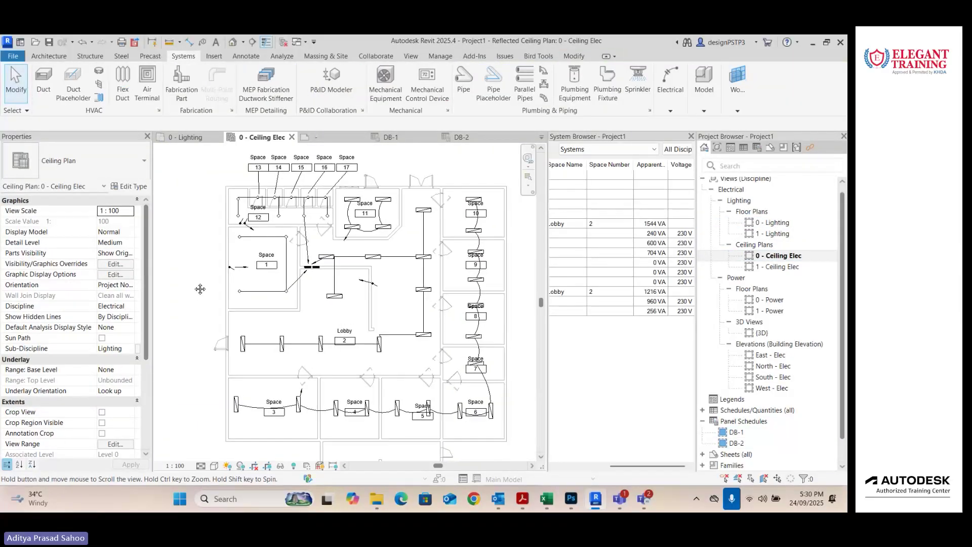
{"action": "left_click", "coordinate": [672, 96]}
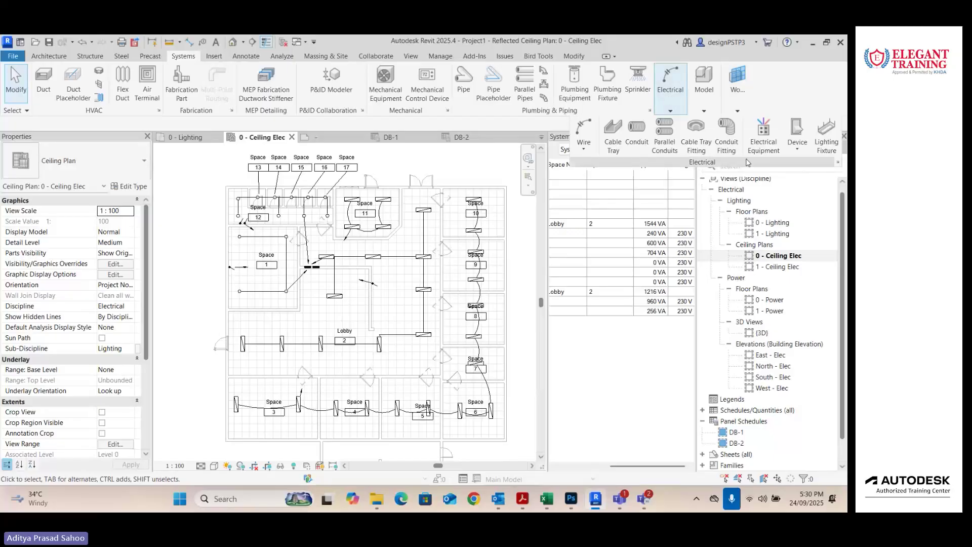
{"action": "left_click", "coordinate": [796, 151]}
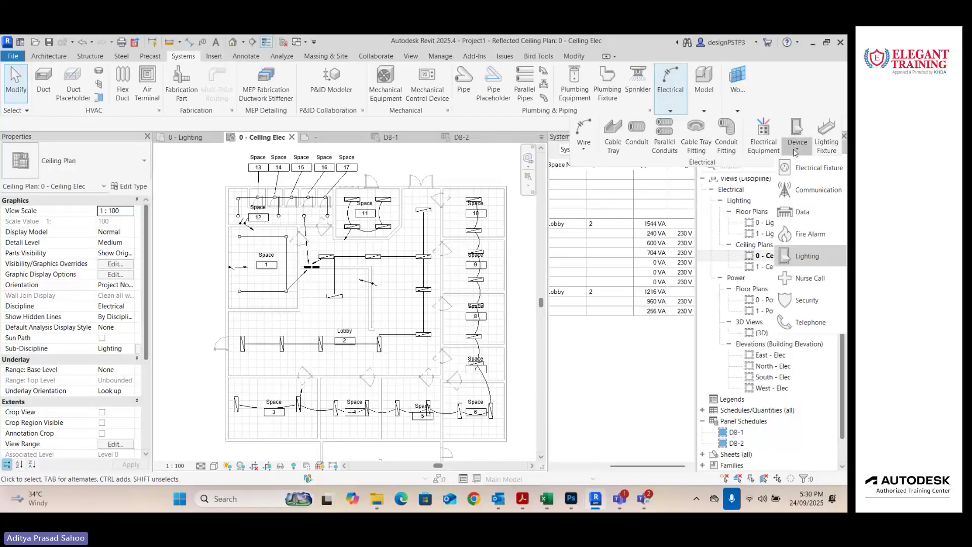
{"action": "left_click", "coordinate": [828, 171]}
{"action": "scroll", "coordinate": [234, 291], "scroll_direction": "up", "scroll_amount": 1}
{"action": "scroll", "coordinate": [234, 291], "scroll_direction": "up", "scroll_amount": 4}
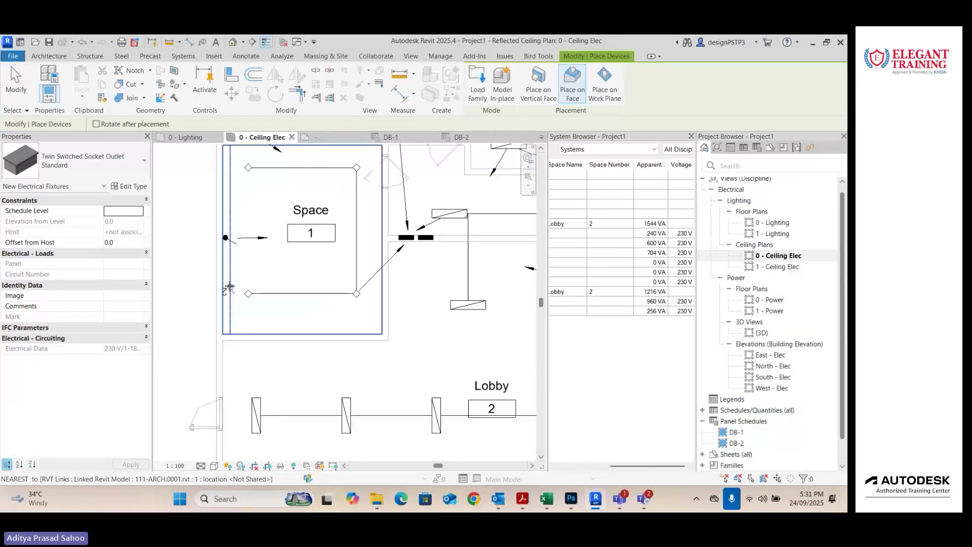
{"action": "left_click", "coordinate": [547, 84]}
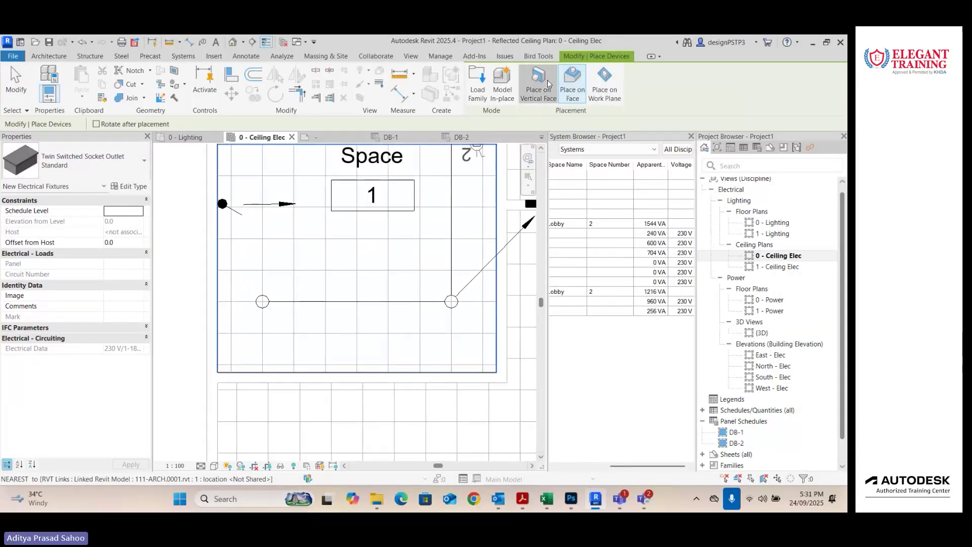
{"action": "scroll", "coordinate": [219, 265], "scroll_direction": "down", "scroll_amount": 2}
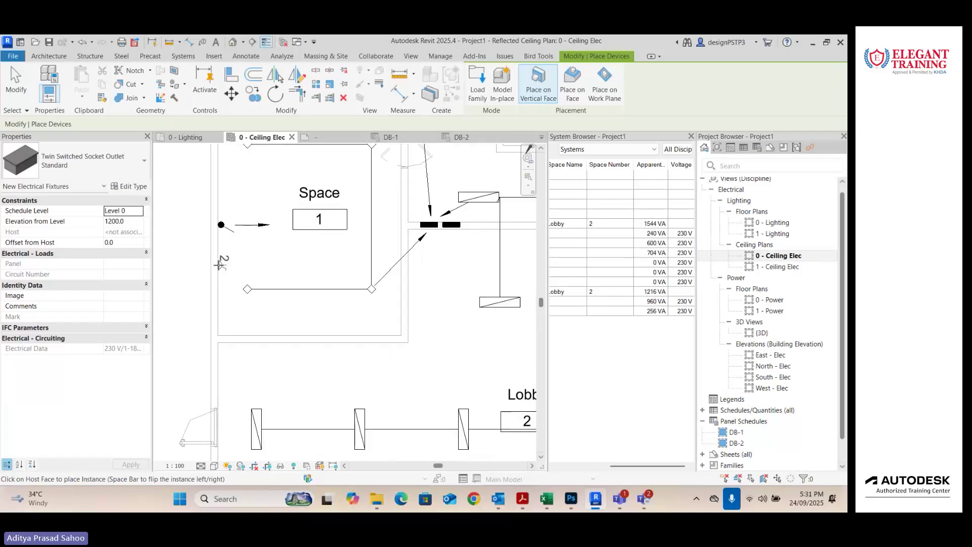
Step: Check the available fixture types and browse the family library to Electrical, MEP, Electric Power, Terminals
{"action": "left_click", "coordinate": [113, 163]}
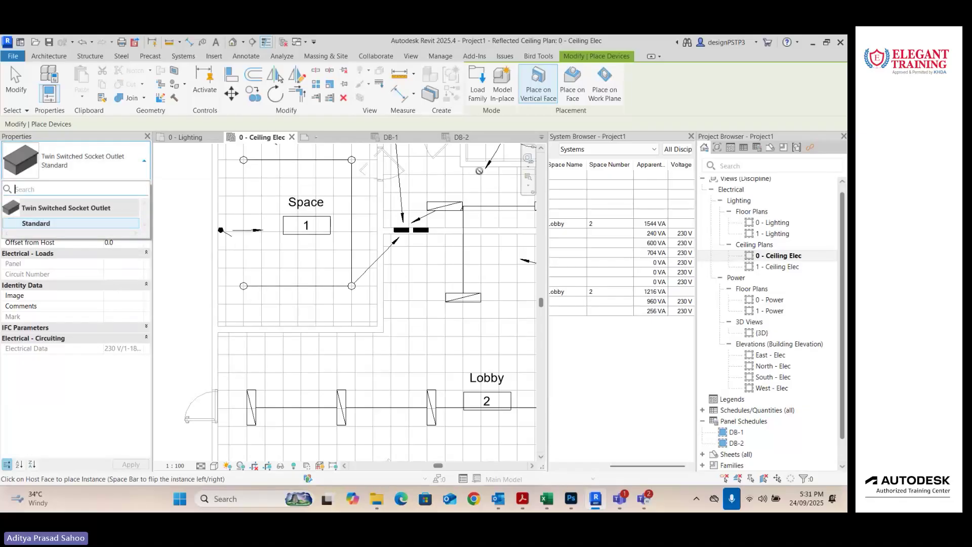
{"action": "left_click", "coordinate": [477, 94]}
{"action": "left_click", "coordinate": [286, 208]}
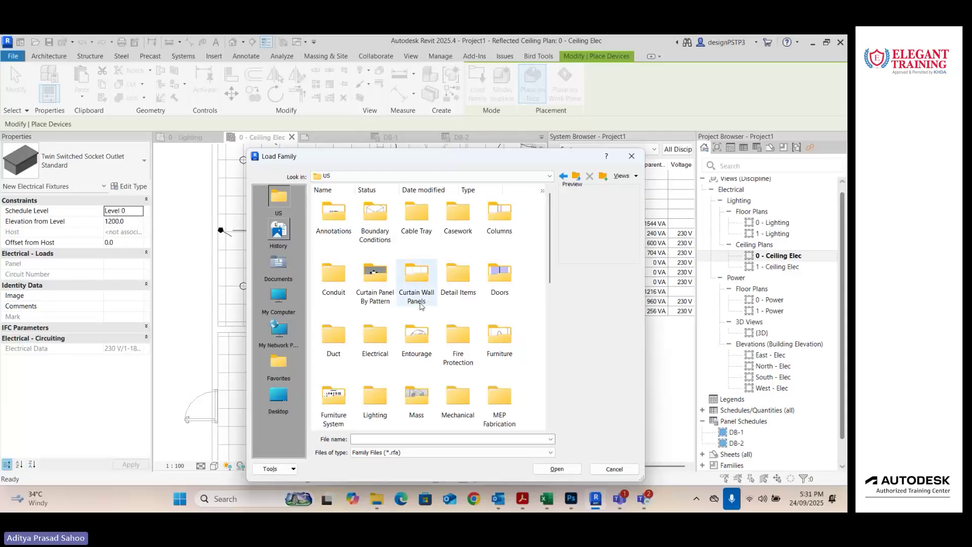
{"action": "scroll", "coordinate": [420, 304], "scroll_direction": "down", "scroll_amount": 3}
{"action": "double_click", "coordinate": [376, 248]}
{"action": "double_click", "coordinate": [375, 216]}
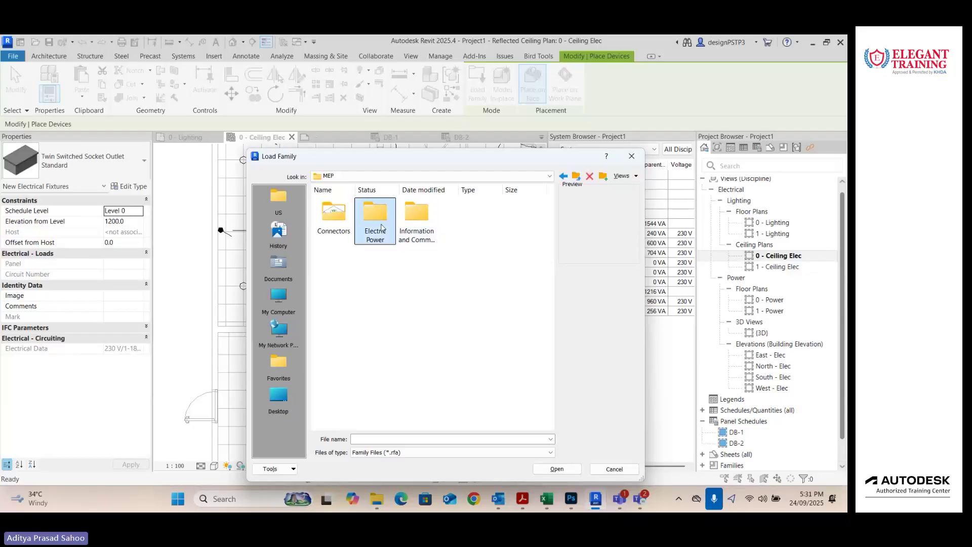
{"action": "double_click", "coordinate": [378, 223]}
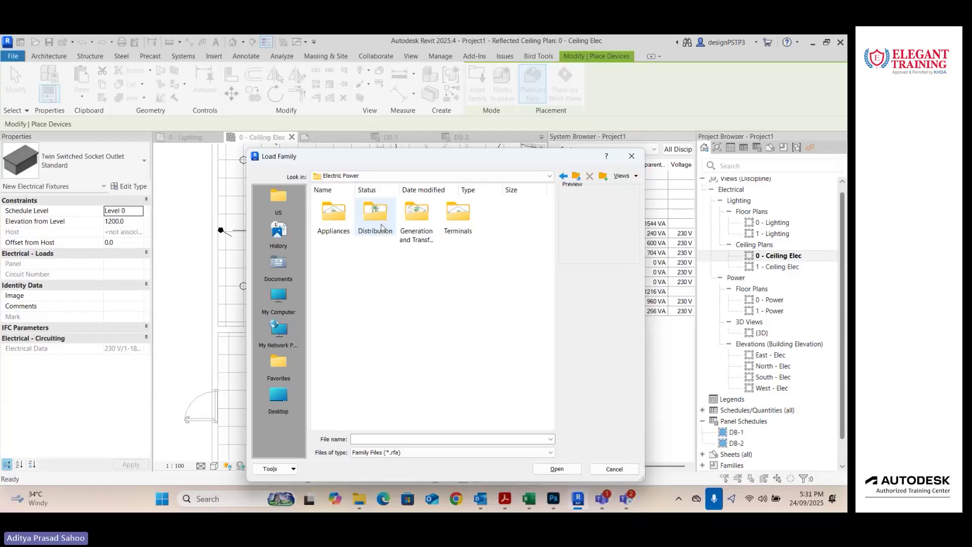
{"action": "double_click", "coordinate": [459, 212]}
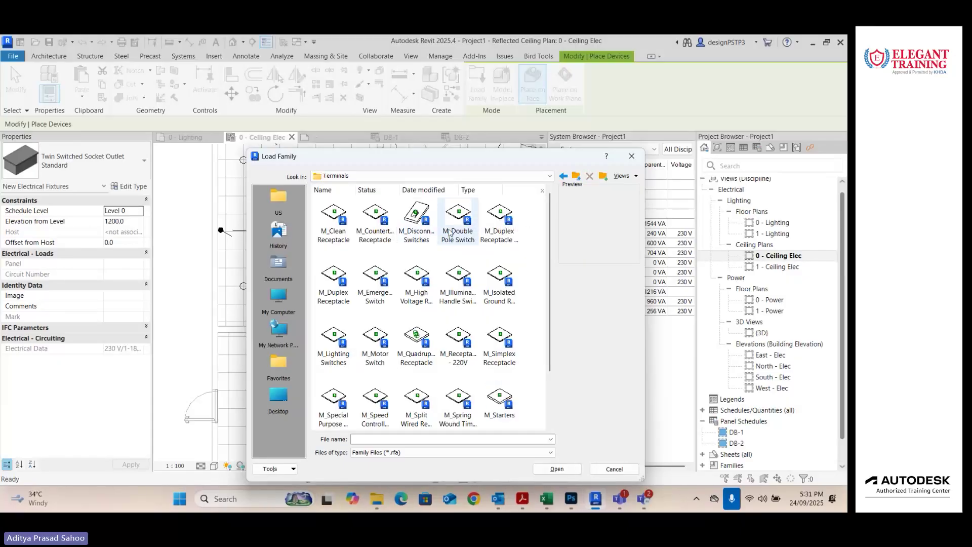
Step: Compare the receptacle families in the Terminals folder and load M_Duplex Receptacle - Top Switched
{"action": "left_click", "coordinate": [499, 221]}
{"action": "left_click", "coordinate": [340, 294]}
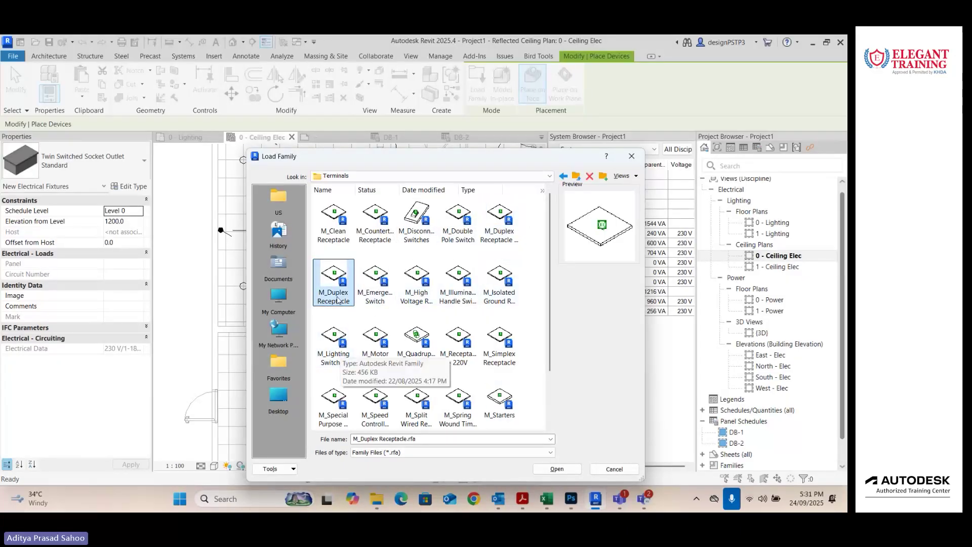
{"action": "left_click", "coordinate": [343, 348]}
{"action": "scroll", "coordinate": [432, 353], "scroll_direction": "down", "scroll_amount": 2}
{"action": "left_click", "coordinate": [500, 297]}
{"action": "scroll", "coordinate": [423, 292], "scroll_direction": "up", "scroll_amount": 2}
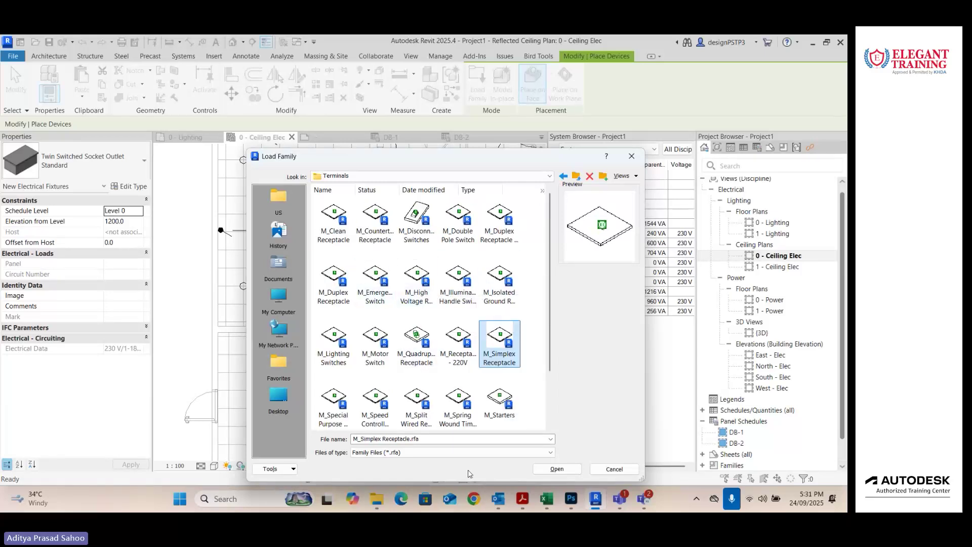
{"action": "left_click", "coordinate": [500, 225]}
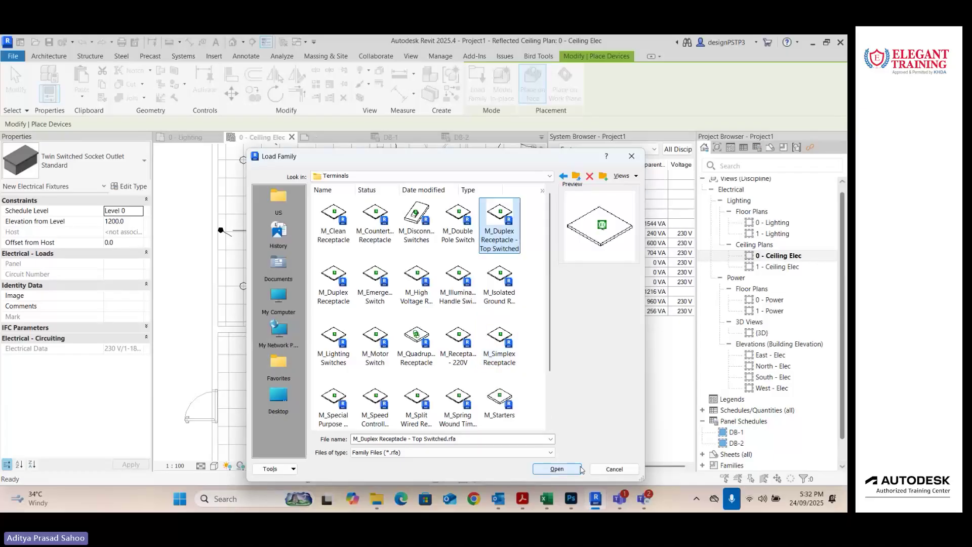
{"action": "left_click", "coordinate": [557, 469]}
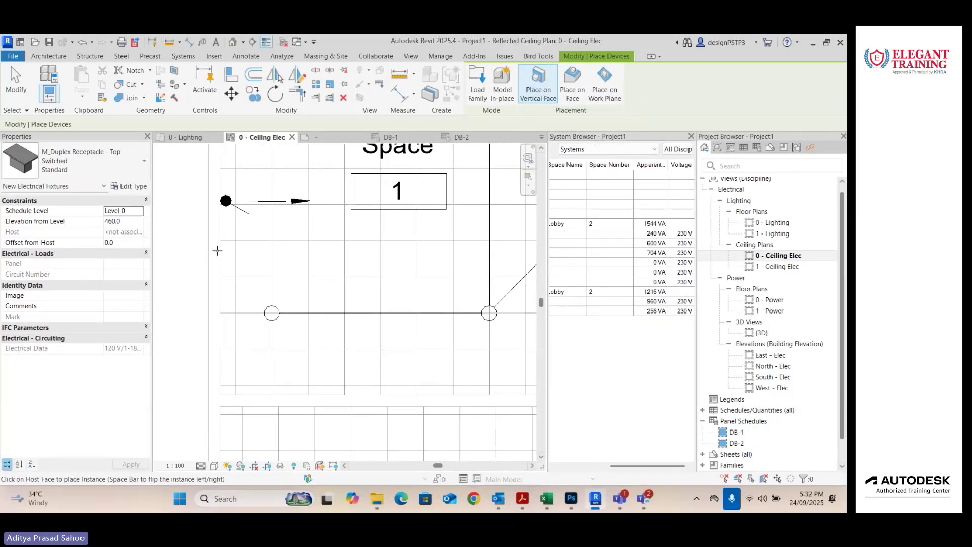
Step: Place a top-switched duplex receptacle on space 1's west wall, and open the 0 - Power plan to add one each on its north and south walls
{"action": "left_click", "coordinate": [220, 247]}
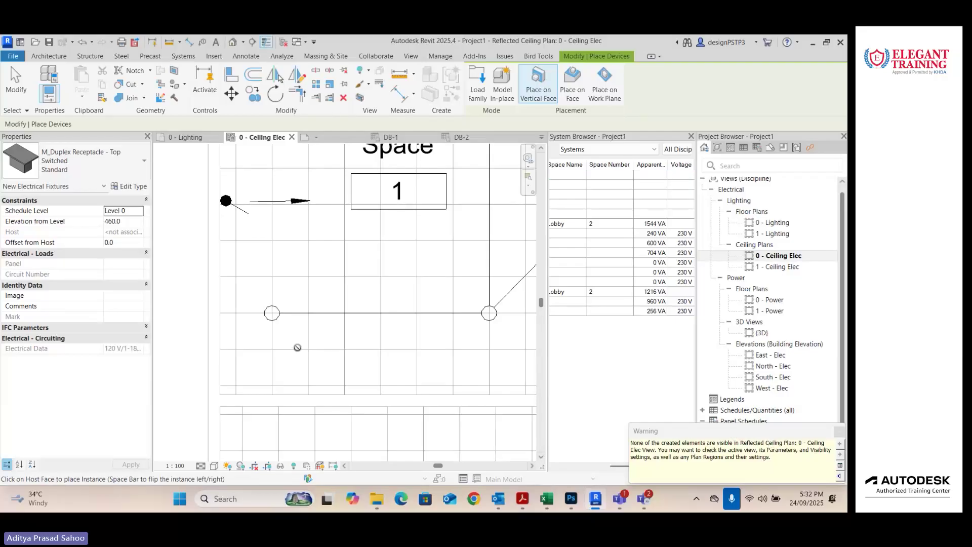
{"action": "key", "text": "Escape"}
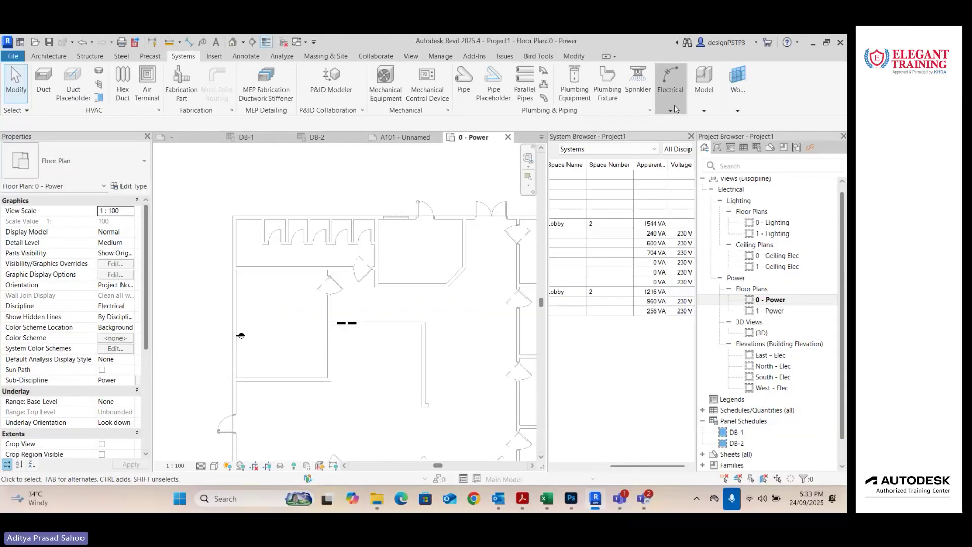
{"action": "mouse_move", "coordinate": [671, 81]}
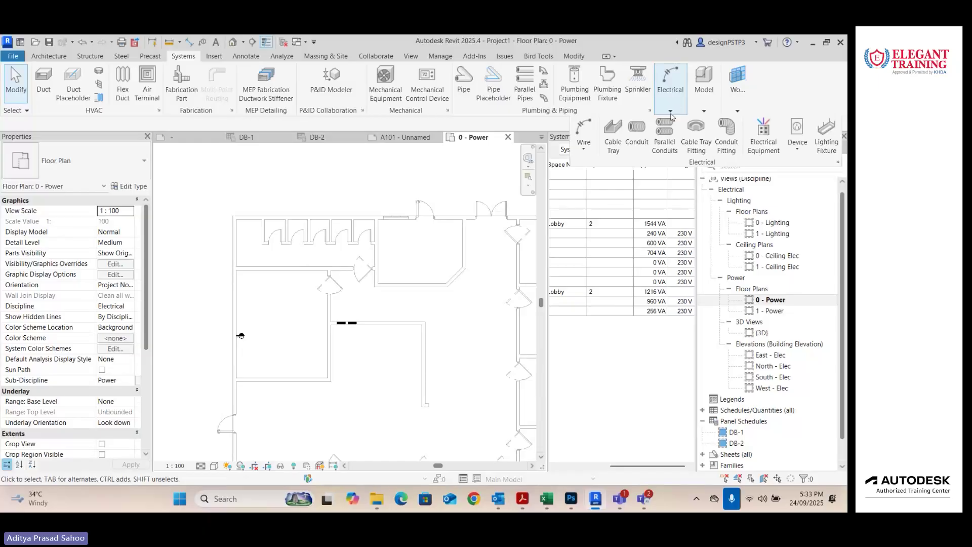
{"action": "left_click", "coordinate": [797, 149]}
{"action": "left_click", "coordinate": [806, 163]}
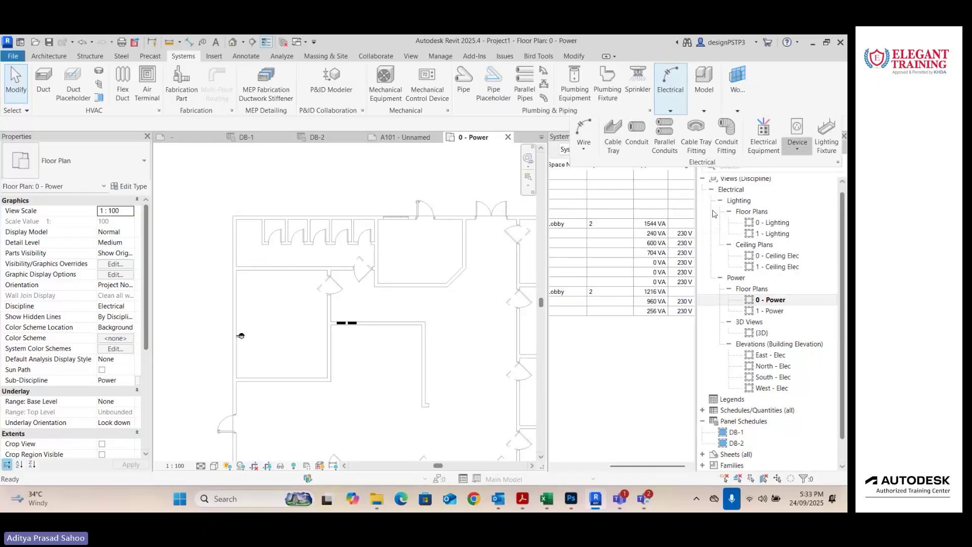
{"action": "scroll", "coordinate": [239, 300], "scroll_direction": "up", "scroll_amount": 2}
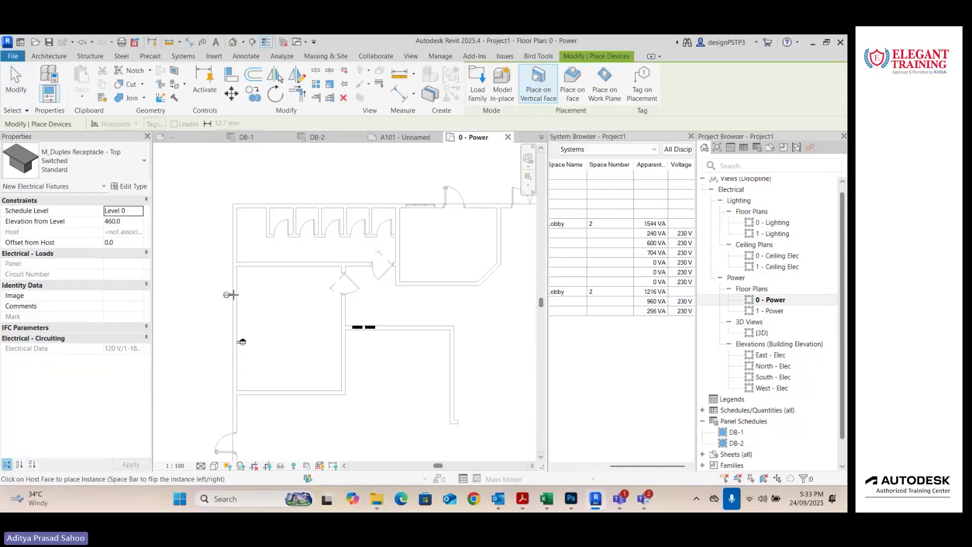
{"action": "left_click", "coordinate": [274, 263]}
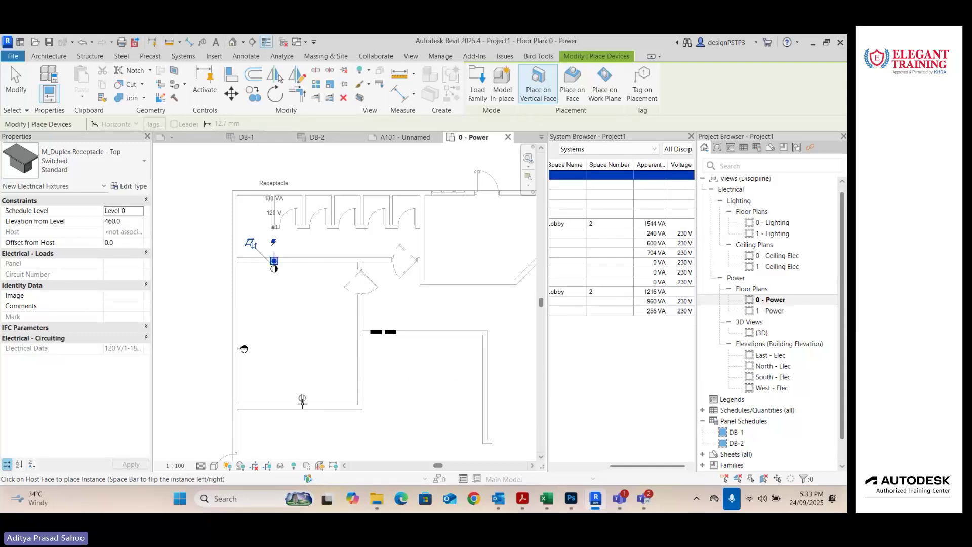
{"action": "middle_click_drag", "start_coordinate": [303, 401], "coordinate": [261, 241]}
{"action": "scroll", "coordinate": [243, 258], "scroll_direction": "up", "scroll_amount": 3}
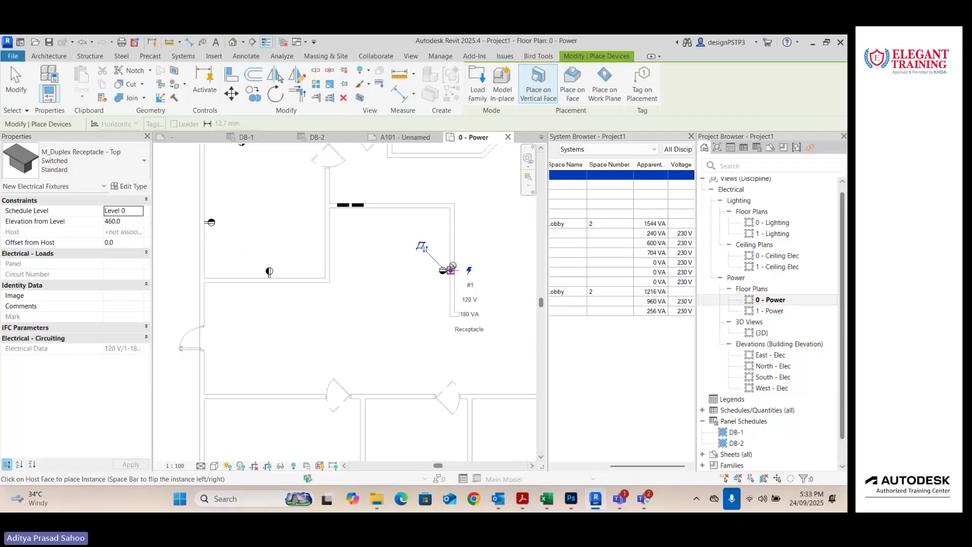
Step: Place two duplex receptacles close together on the inner face of the lobby partition wall east of the two panels
{"action": "left_click", "coordinate": [447, 256]}
{"action": "scroll", "coordinate": [405, 257], "scroll_direction": "up", "scroll_amount": 1}
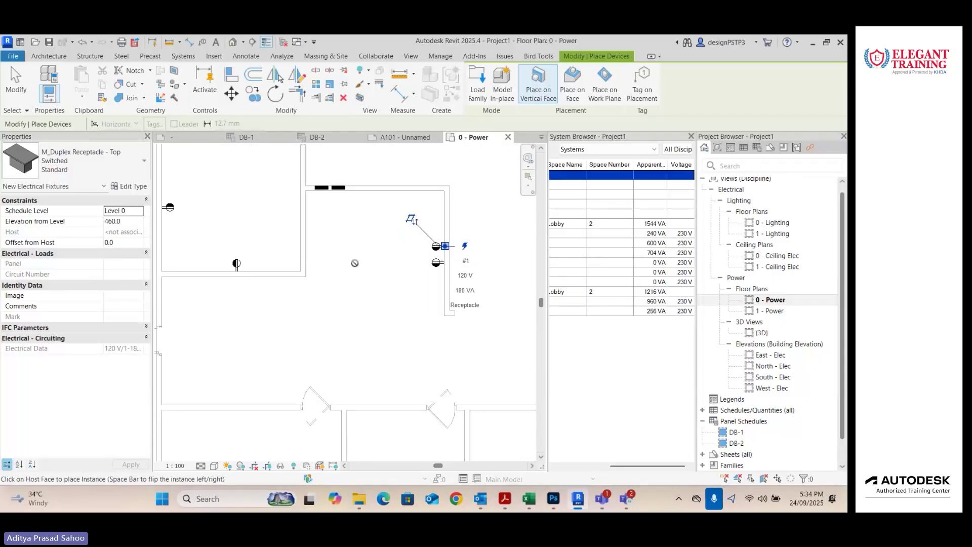
{"action": "scroll", "coordinate": [355, 262], "scroll_direction": "down", "scroll_amount": 2}
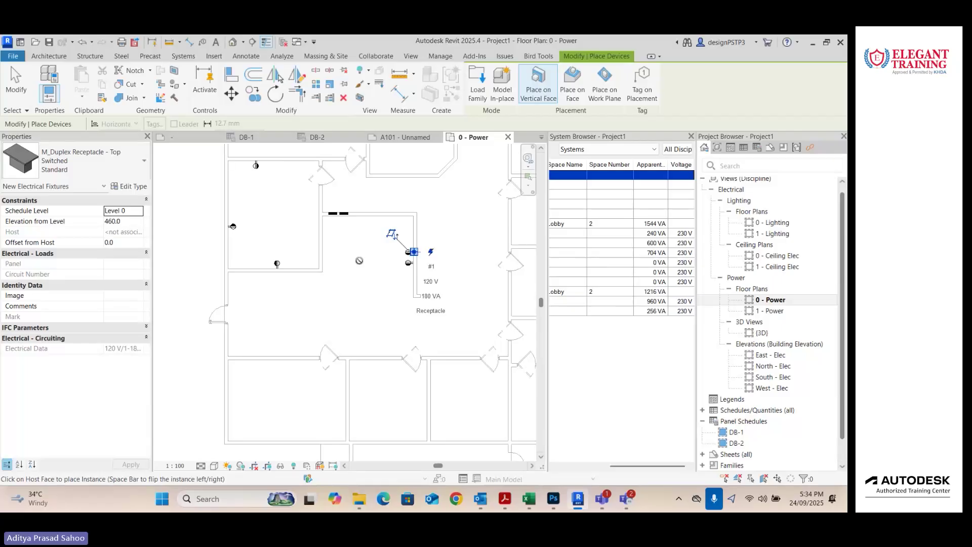
{"action": "scroll", "coordinate": [359, 260], "scroll_direction": "up", "scroll_amount": 2}
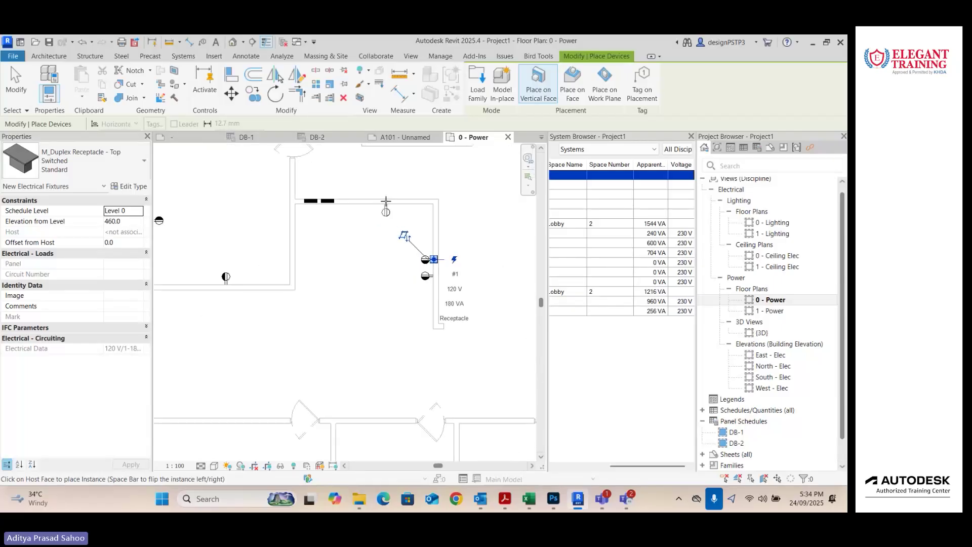
{"action": "scroll", "coordinate": [385, 200], "scroll_direction": "down", "scroll_amount": 2}
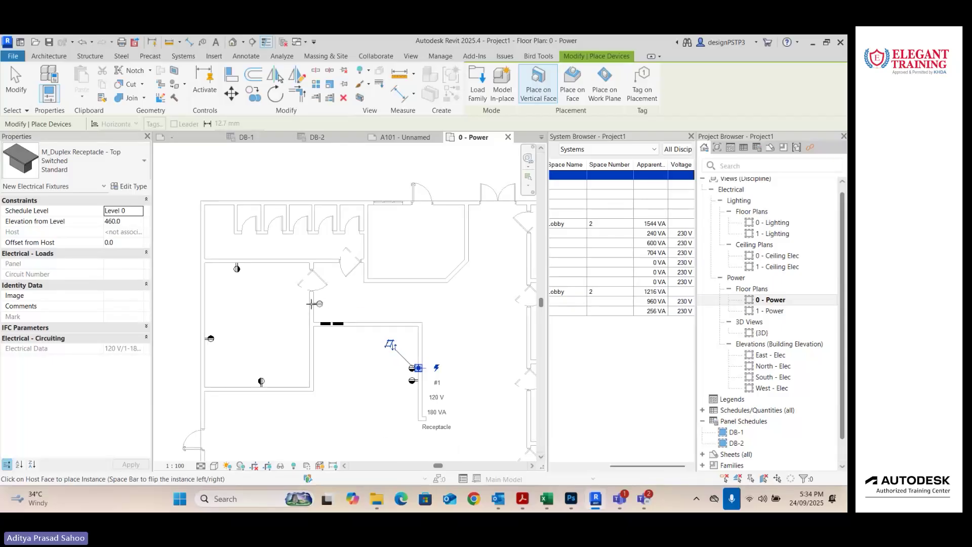
Step: Place duplex receptacles on the south, west and east walls of the room with the chamfered corner, and finish placing
{"action": "left_click", "coordinate": [385, 274]}
{"action": "left_click", "coordinate": [369, 239]}
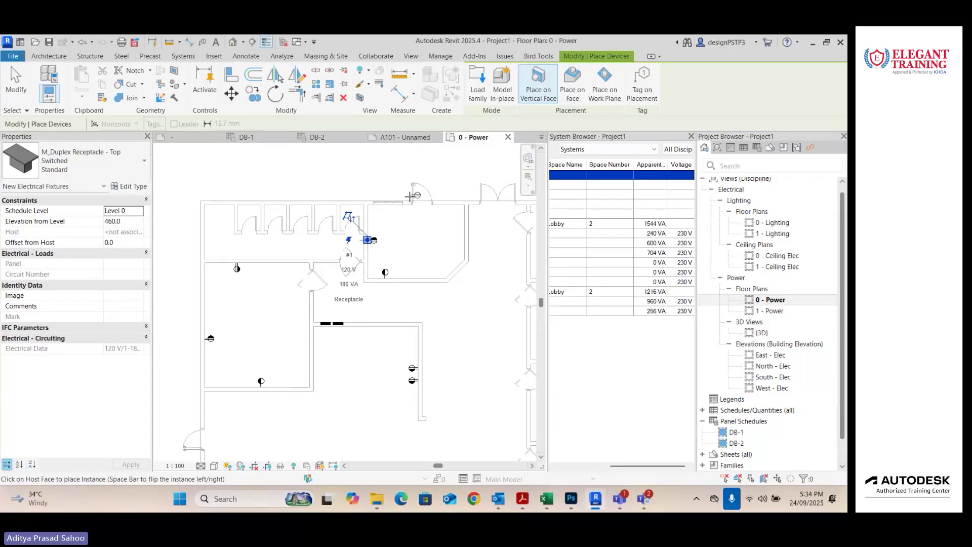
{"action": "left_click", "coordinate": [466, 228]}
{"action": "scroll", "coordinate": [205, 231], "scroll_direction": "up", "scroll_amount": 3}
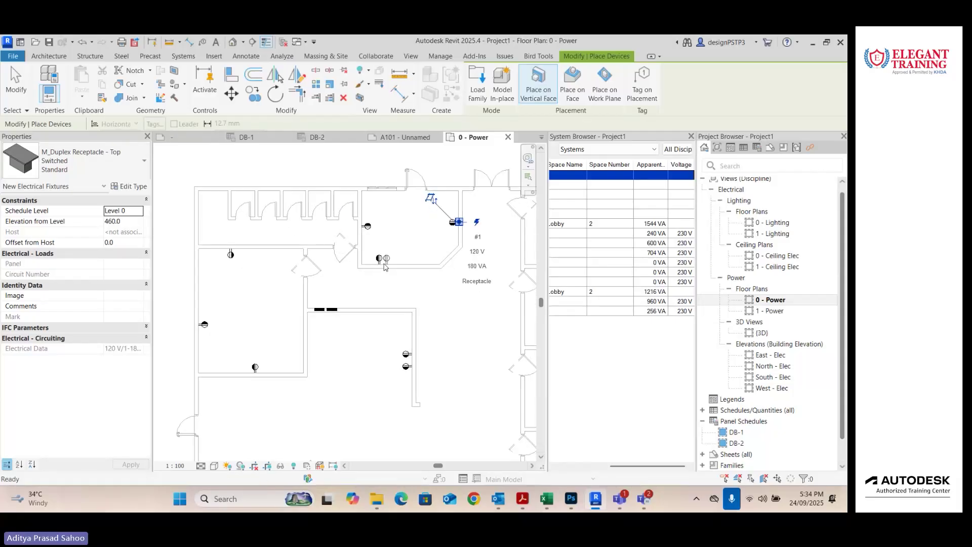
{"action": "scroll", "coordinate": [205, 232], "scroll_direction": "down", "scroll_amount": 2}
{"action": "key", "text": "Escape"}
{"action": "key", "text": "Escape"}
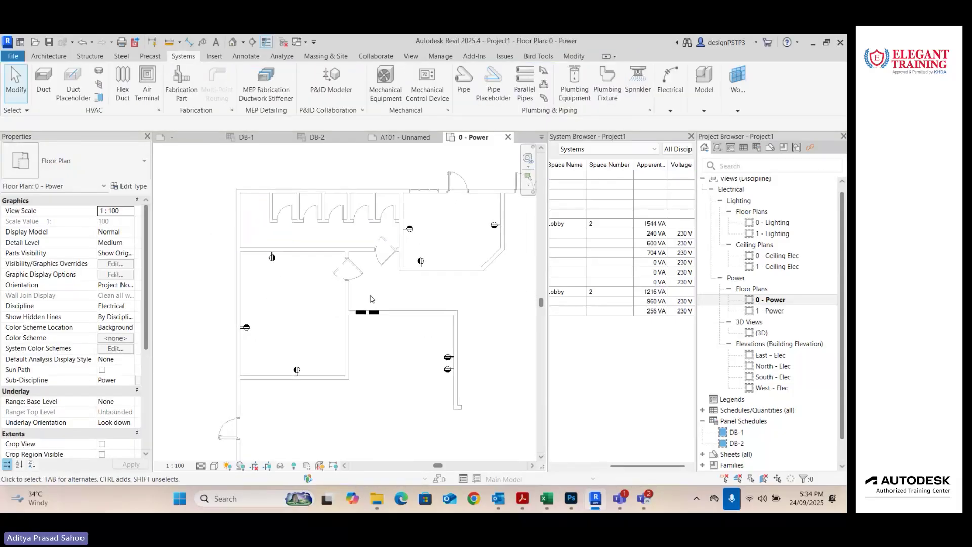
Step: Tag panelboards DB-1 and DB-2, and put the DB-1 tag directly below its panel without a leader line
{"action": "scroll", "coordinate": [356, 334], "scroll_direction": "up", "scroll_amount": 1}
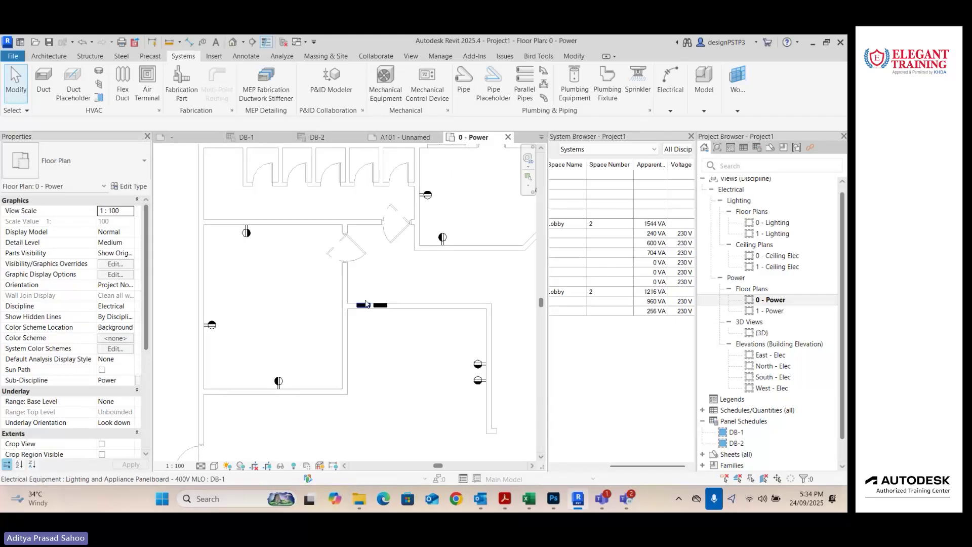
{"action": "left_click", "coordinate": [364, 306]}
{"action": "scroll", "coordinate": [358, 300], "scroll_direction": "up", "scroll_amount": 3}
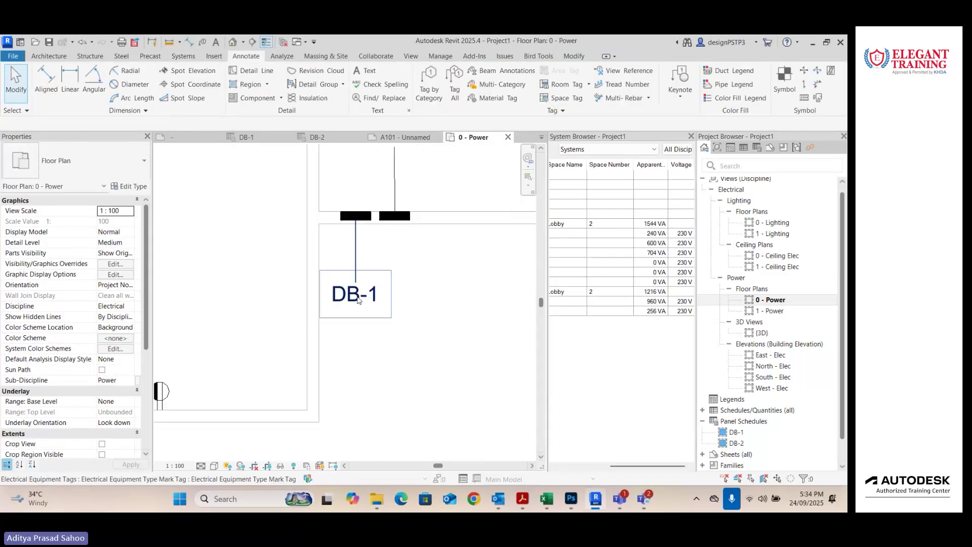
{"action": "left_click", "coordinate": [358, 300]}
{"action": "left_click", "coordinate": [109, 211]}
{"action": "left_click_drag", "start_coordinate": [356, 306], "coordinate": [356, 254]}
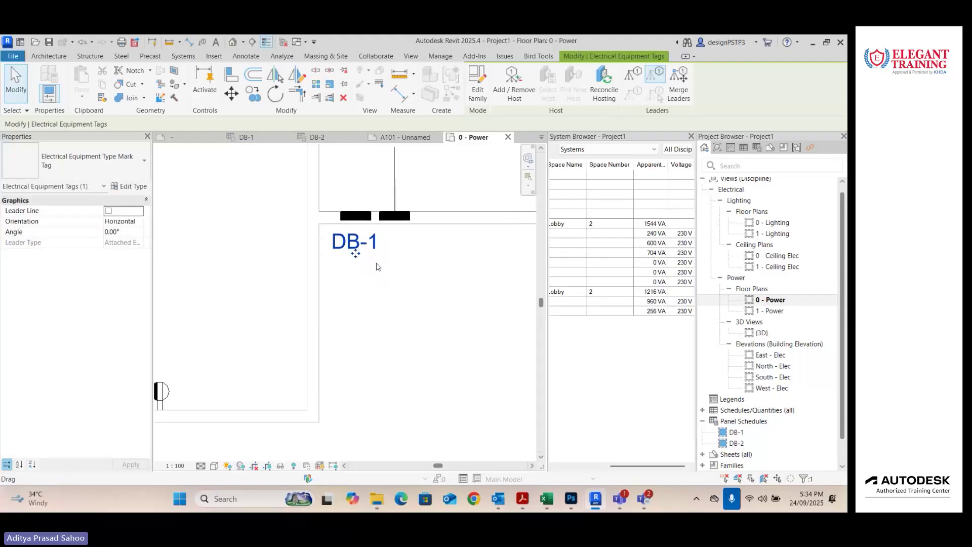
{"action": "left_click", "coordinate": [378, 267]}
{"action": "middle_click_drag", "start_coordinate": [378, 267], "coordinate": [357, 360]}
Step: Turn off the DB-2 tag's leader line and move the tag directly below its panel, beside the DB-1 tag
{"action": "left_click", "coordinate": [373, 227]}
{"action": "left_click", "coordinate": [108, 211]}
{"action": "left_click", "coordinate": [454, 240]}
{"action": "left_click_drag", "start_coordinate": [371, 232], "coordinate": [386, 339]}
{"action": "left_click", "coordinate": [443, 245]}
{"action": "scroll", "coordinate": [444, 246], "scroll_direction": "down", "scroll_amount": 3}
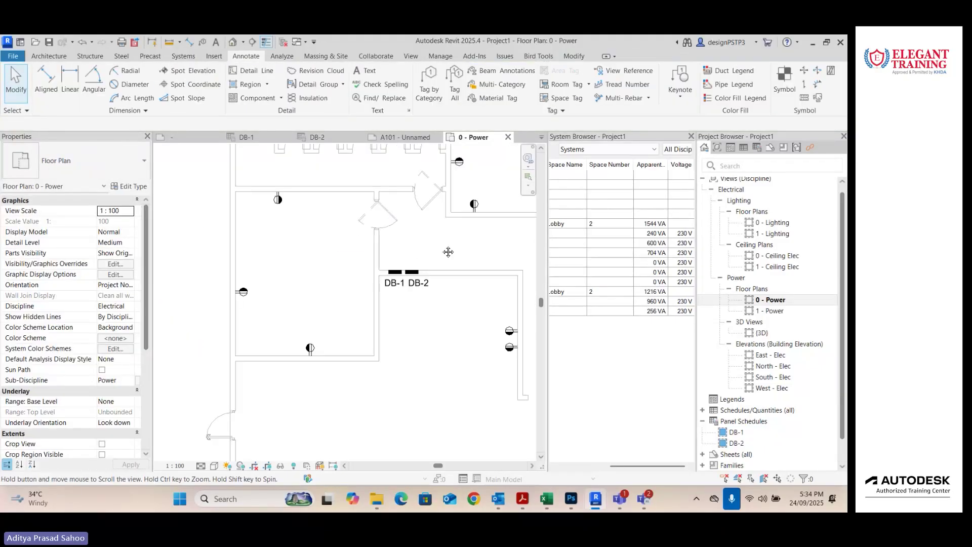
Step: Create a power circuit from the three duplex receptacles in space 1 and check which panels can be assigned
{"action": "middle_click_drag", "start_coordinate": [447, 251], "coordinate": [470, 264]}
{"action": "left_click", "coordinate": [268, 304]}
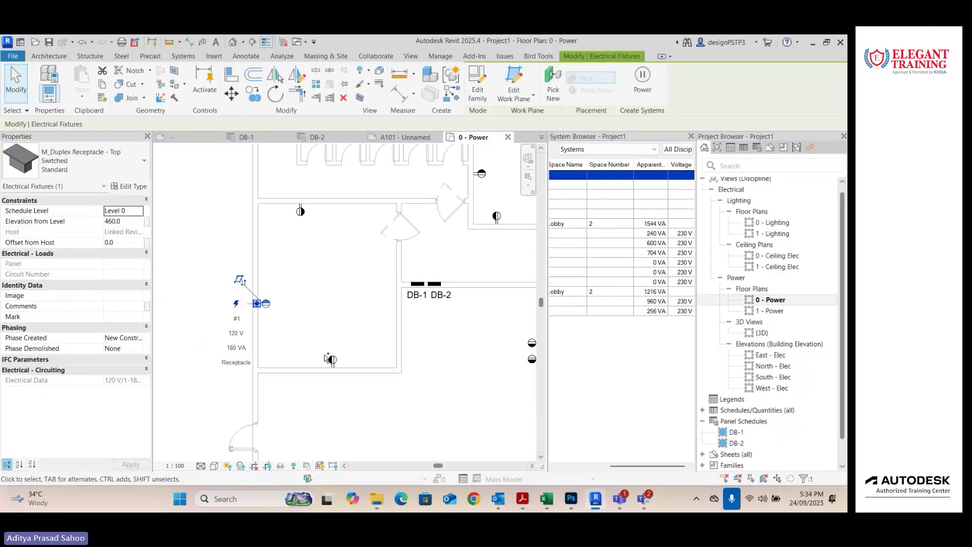
{"action": "left_click", "coordinate": [333, 360], "text": "ctrl"}
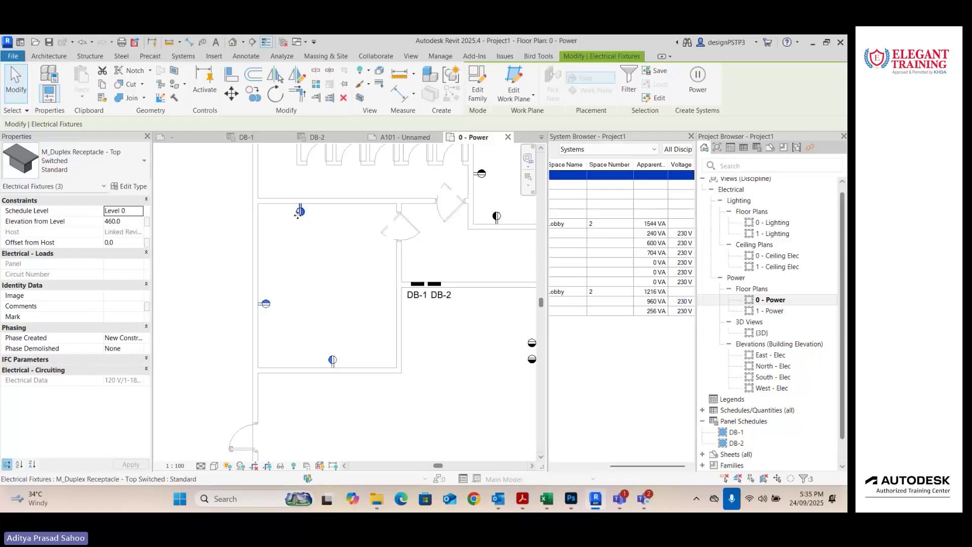
{"action": "scroll", "coordinate": [298, 215], "scroll_direction": "down", "scroll_amount": 2}
{"action": "middle_click_drag", "start_coordinate": [333, 333], "coordinate": [287, 317]}
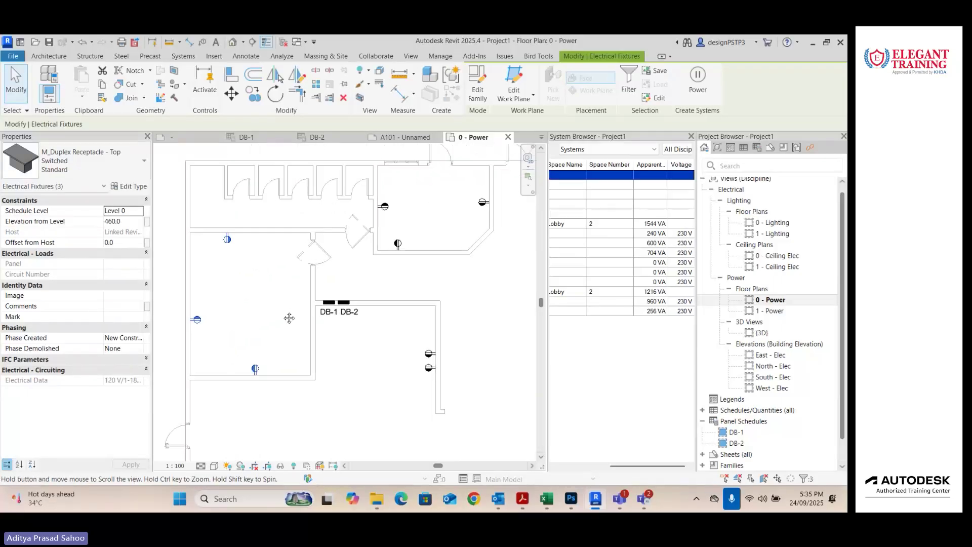
{"action": "left_click", "coordinate": [699, 81]}
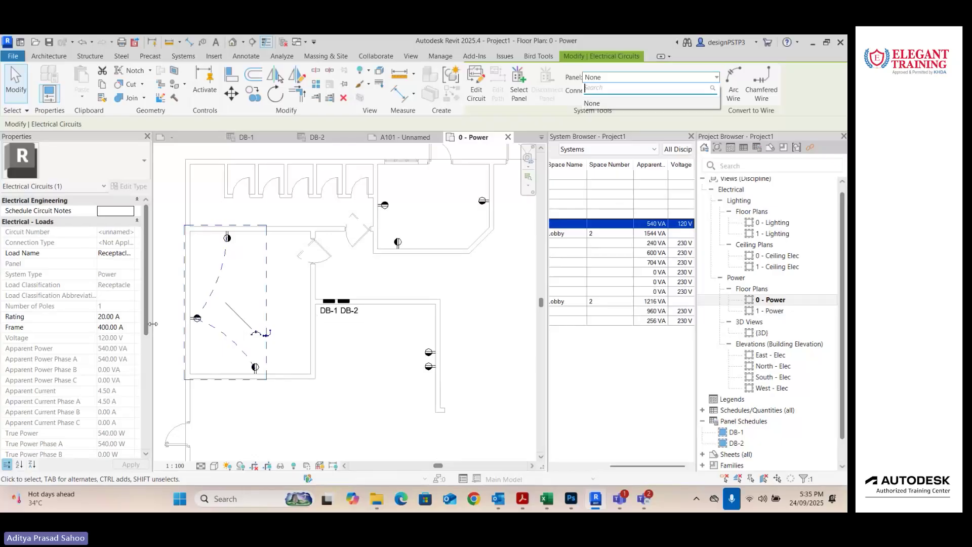
{"action": "key", "text": "Escape"}
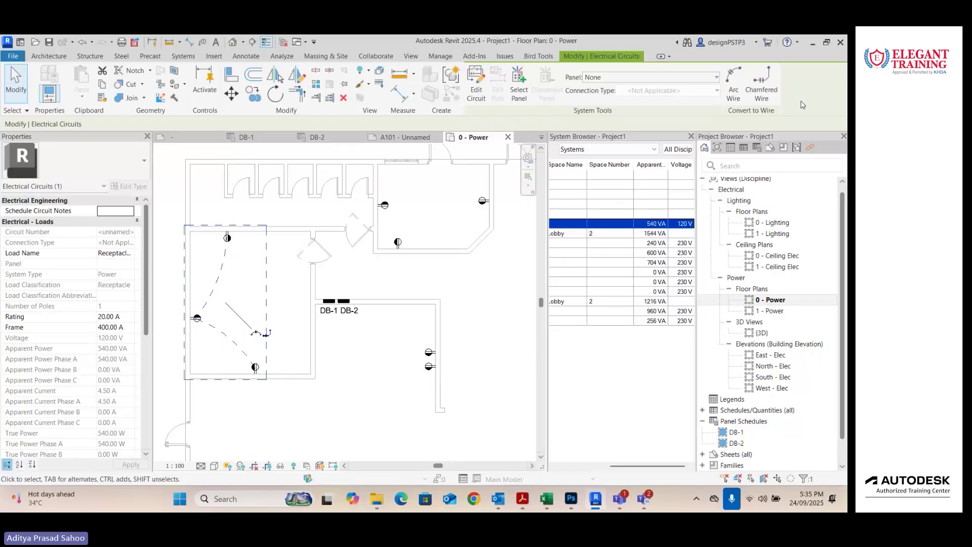
{"action": "key", "text": "Escape"}
Step: Set the Switch Voltage of the M_Duplex Receptacle - Top Switched Standard type to 230 V
{"action": "scroll", "coordinate": [261, 321], "scroll_direction": "up", "scroll_amount": 2}
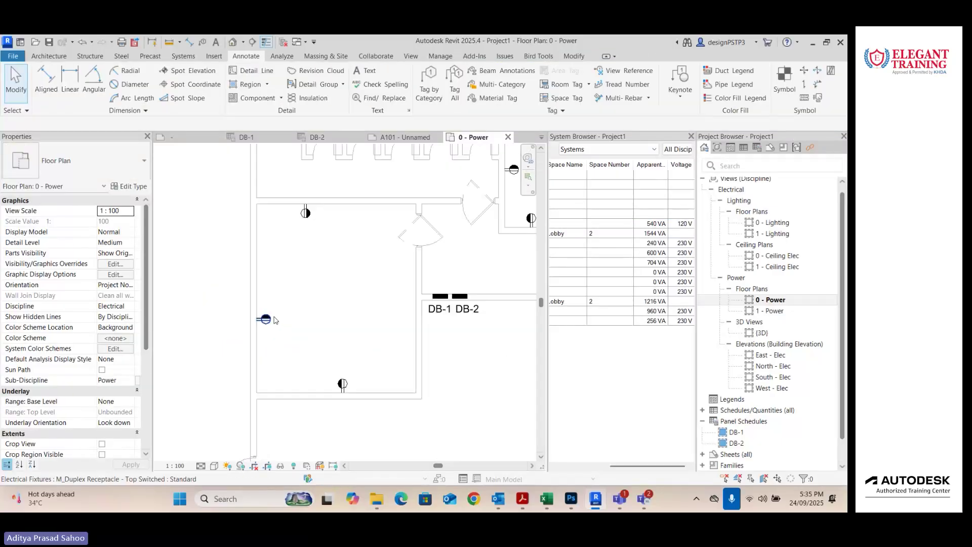
{"action": "left_click", "coordinate": [266, 319]}
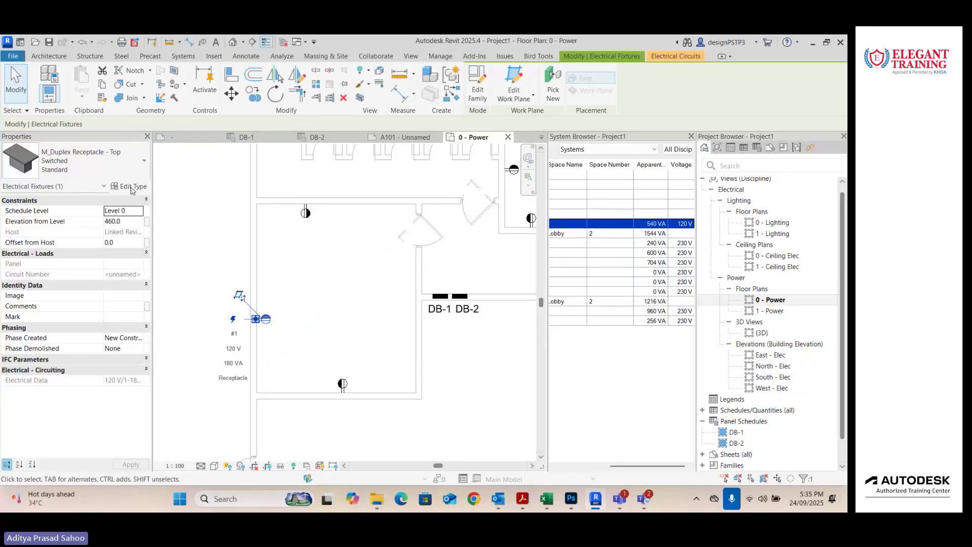
{"action": "left_click", "coordinate": [130, 187]}
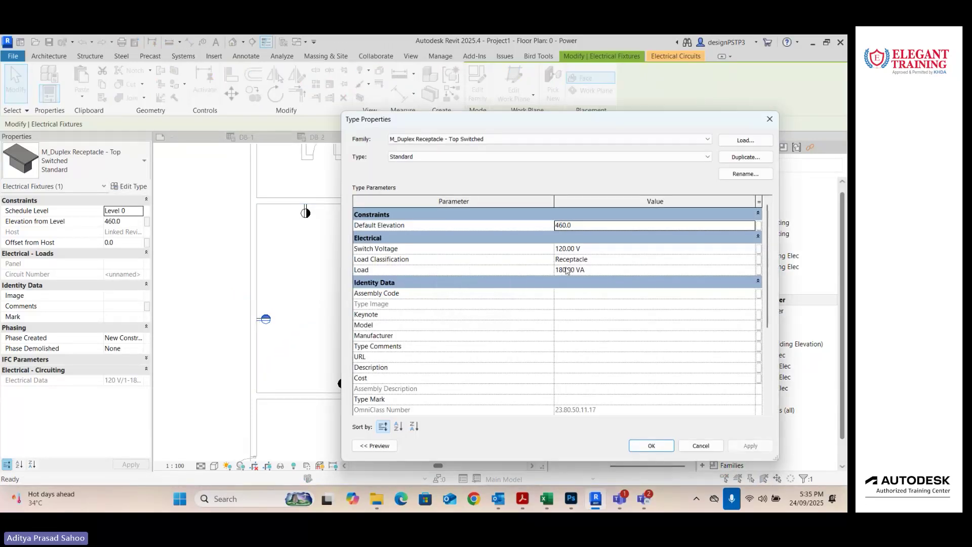
{"action": "left_click", "coordinate": [613, 249]}
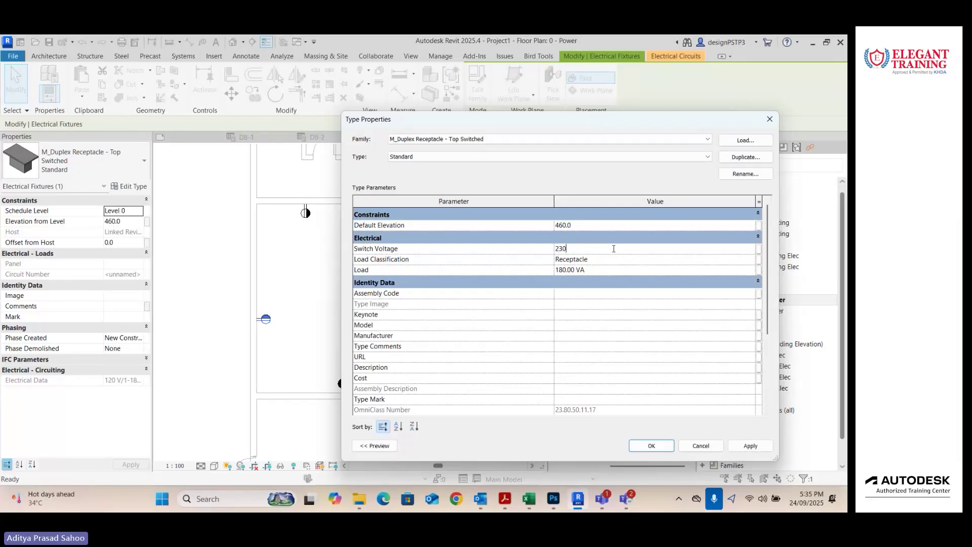
{"action": "left_click", "coordinate": [652, 446]}
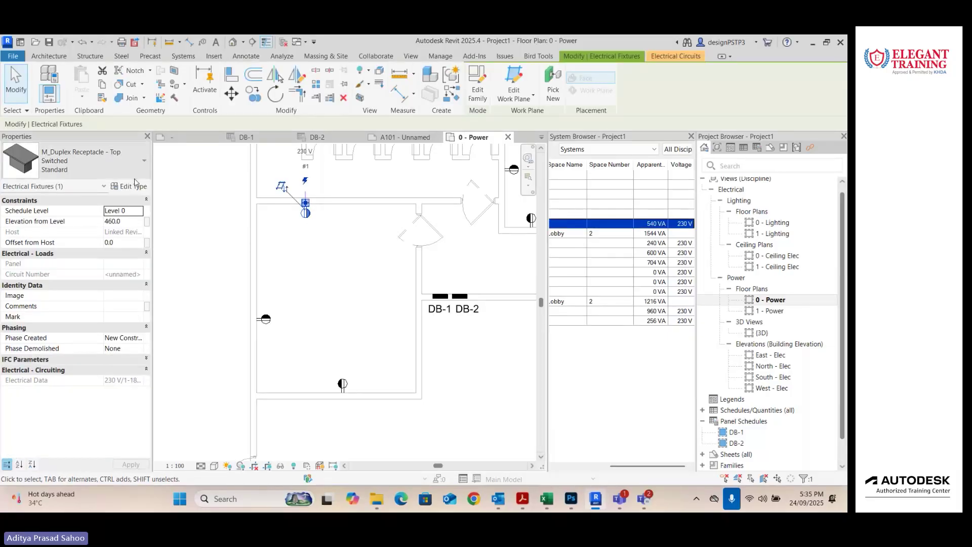
Step: Check the voltage and load in the type properties of the receptacle on space 1's north wall
{"action": "left_click", "coordinate": [131, 185]}
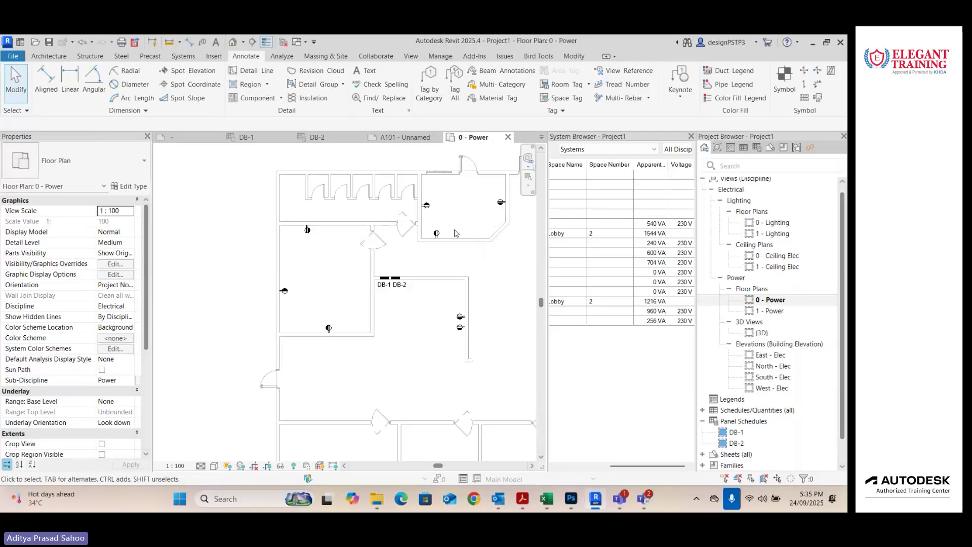
{"action": "scroll", "coordinate": [303, 272], "scroll_direction": "up", "scroll_amount": 1}
{"action": "scroll", "coordinate": [308, 253], "scroll_direction": "down", "scroll_amount": 1}
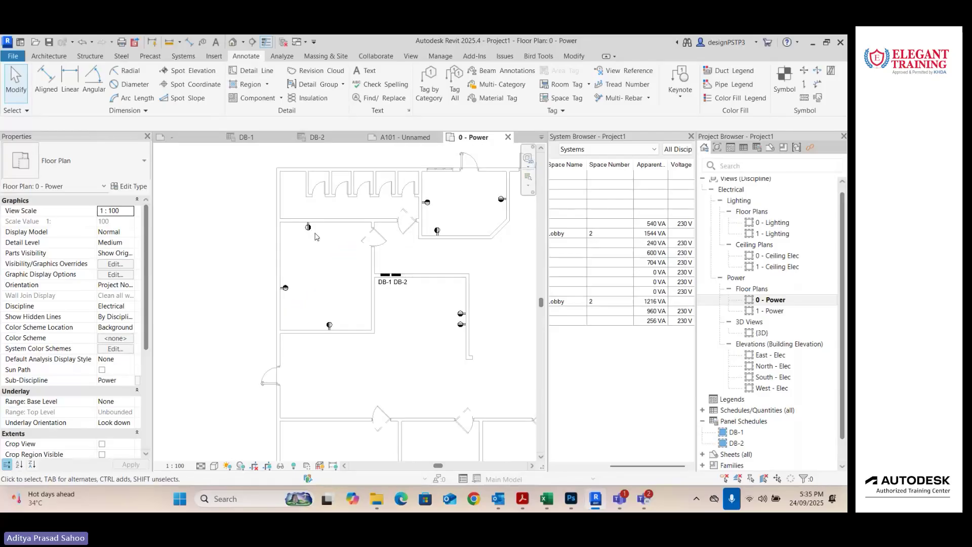
{"action": "left_click", "coordinate": [308, 227]}
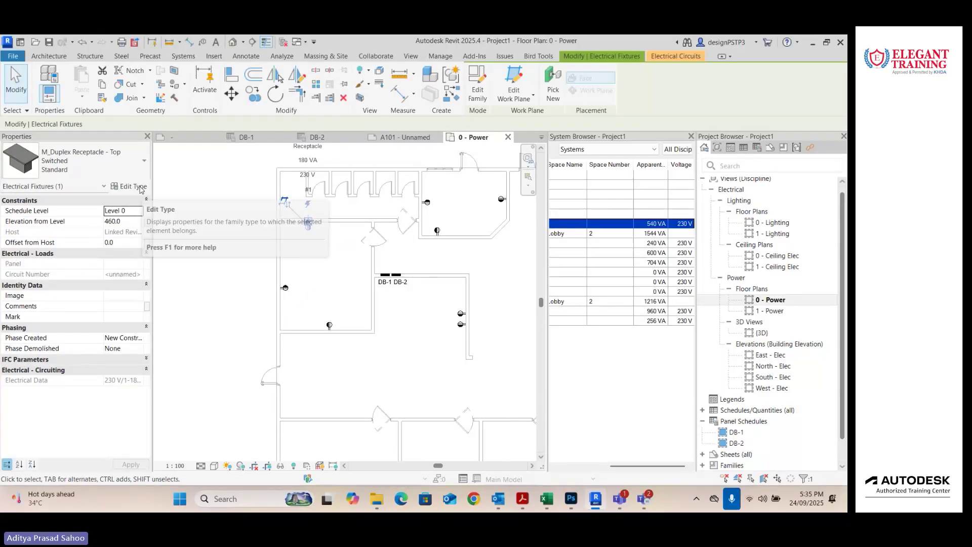
{"action": "left_click", "coordinate": [138, 187]}
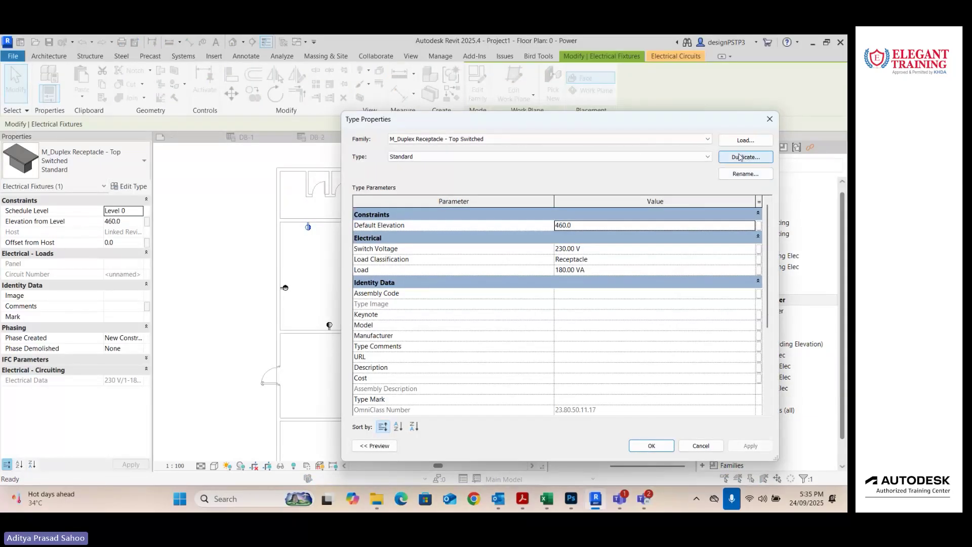
{"action": "key", "text": "Escape"}
{"action": "key", "text": "Escape"}
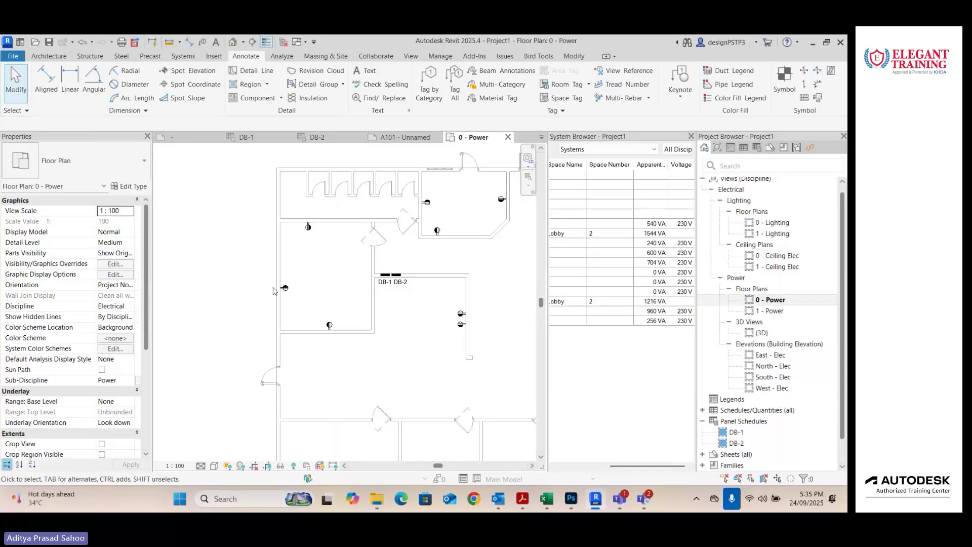
{"action": "left_click", "coordinate": [330, 324]}
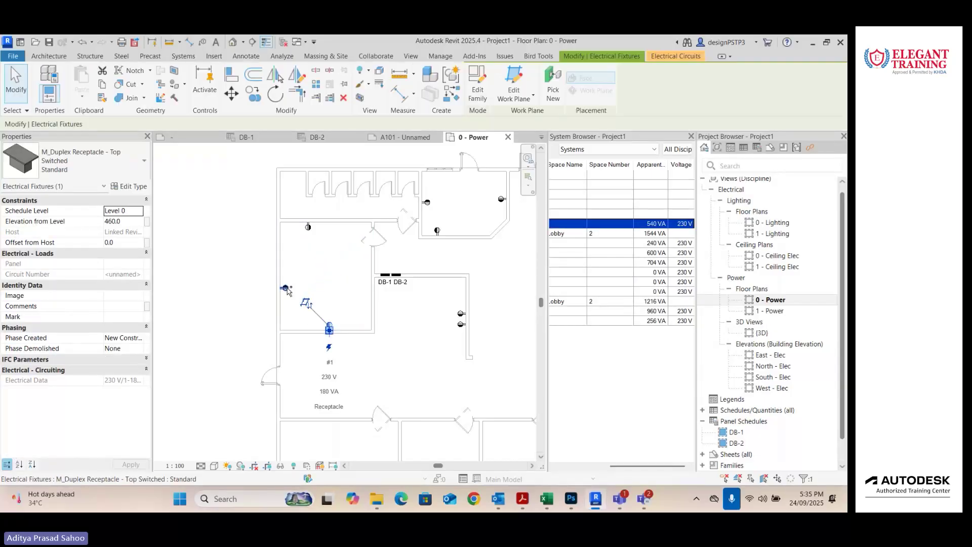
{"action": "left_click", "coordinate": [310, 228], "text": "ctrl"}
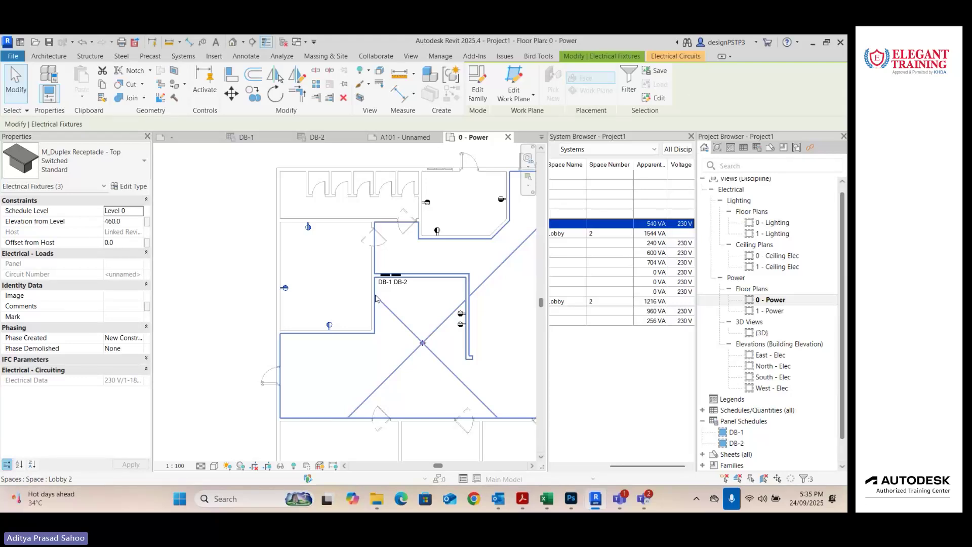
{"action": "scroll", "coordinate": [347, 278], "scroll_direction": "up", "scroll_amount": 1}
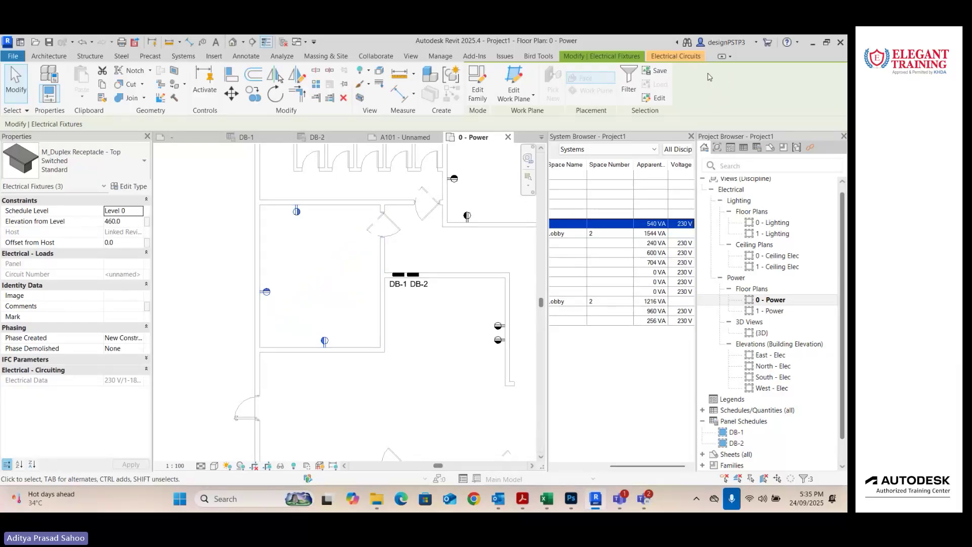
{"action": "left_click", "coordinate": [226, 264]}
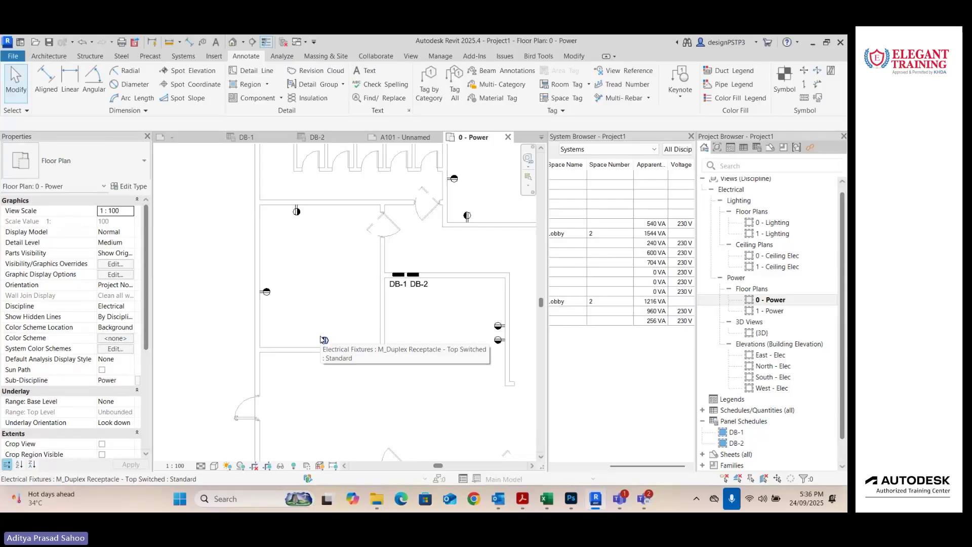
Step: Assign the power circuit of space 1's three receptacles to panel DB-1 and convert it to arc wires
{"action": "key", "text": "Tab"}
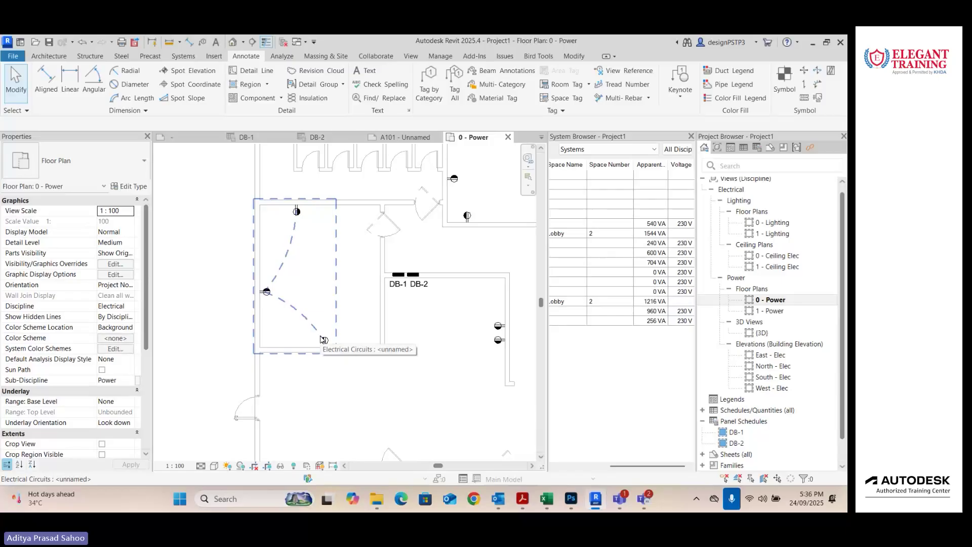
{"action": "left_click", "coordinate": [323, 340]}
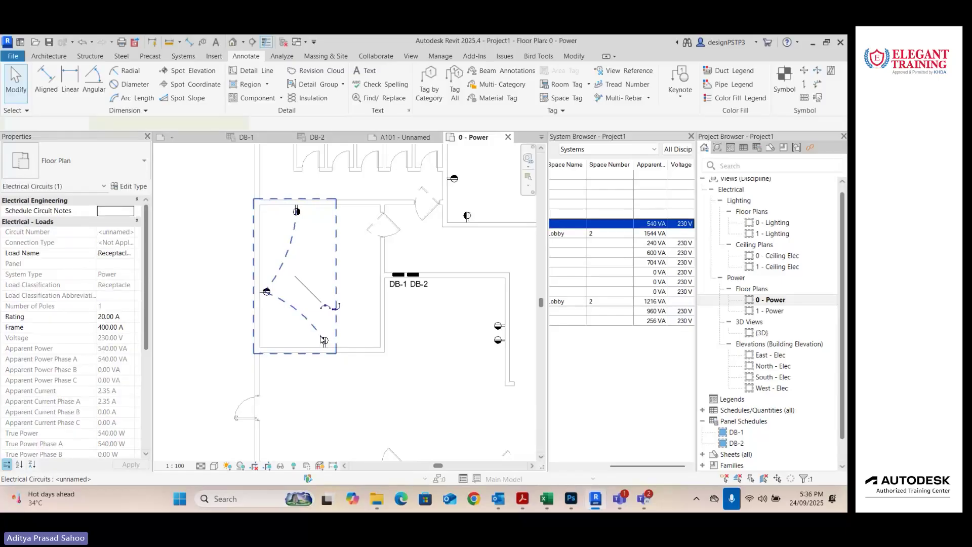
{"action": "left_click", "coordinate": [637, 82]}
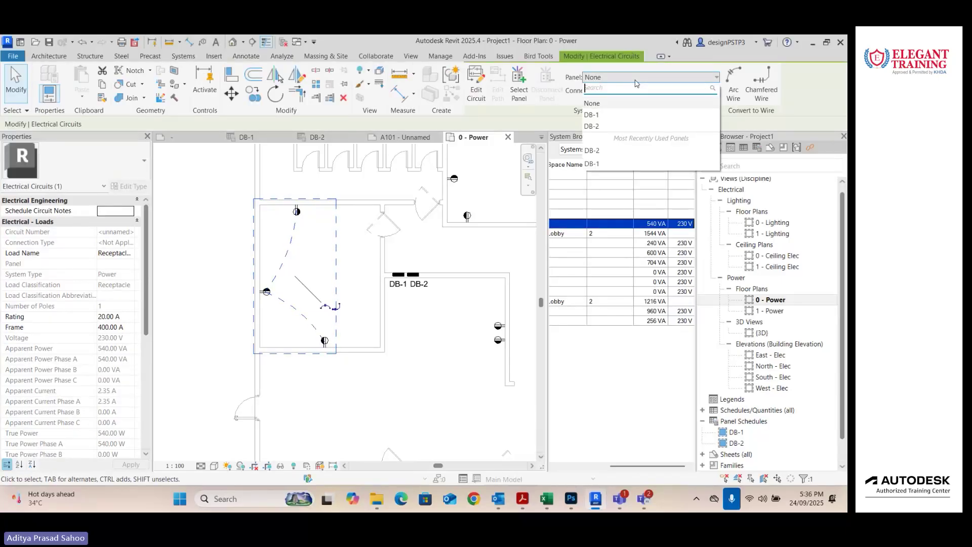
{"action": "left_click", "coordinate": [612, 116]}
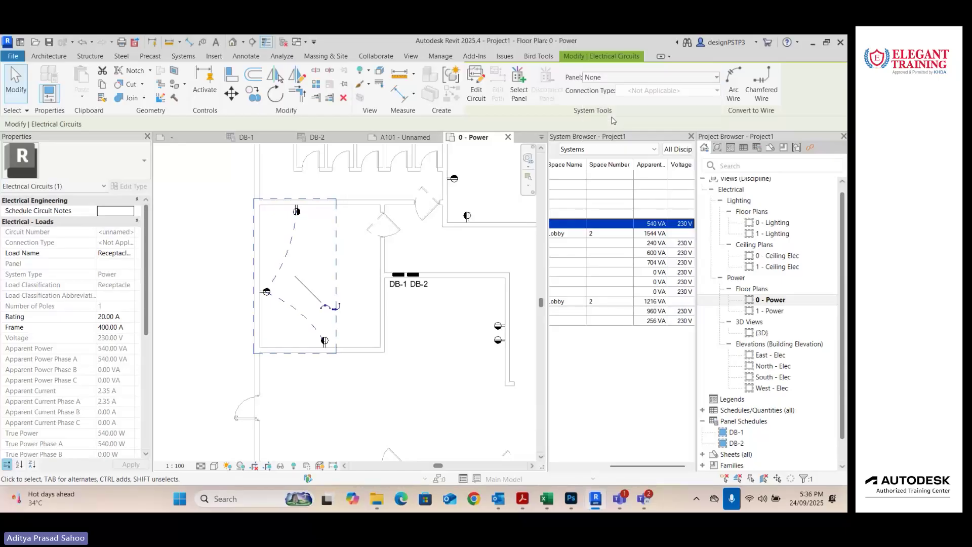
{"action": "left_click", "coordinate": [735, 87]}
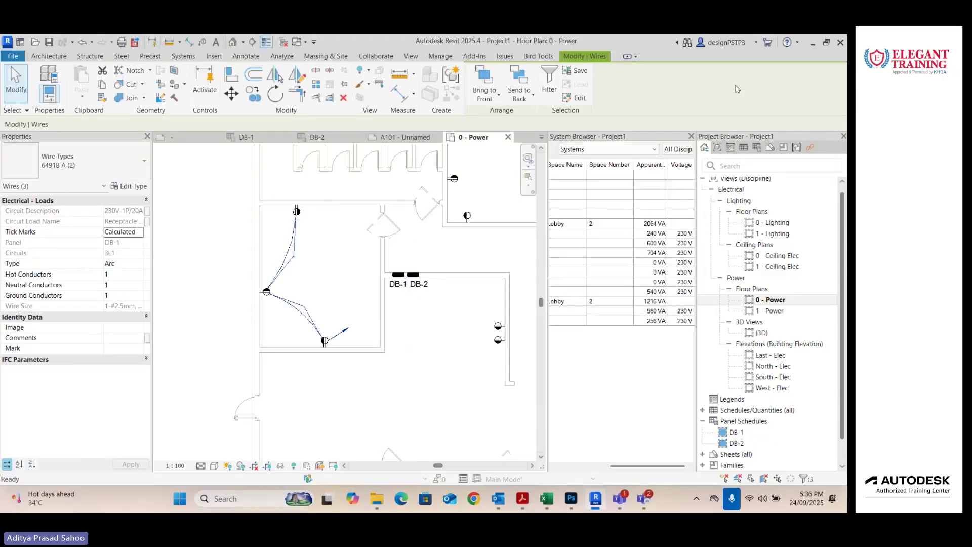
{"action": "left_click", "coordinate": [224, 265]}
Step: Check the receptacle load and the panel totals in the DB-1 panel schedule
{"action": "scroll", "coordinate": [224, 269], "scroll_direction": "down", "scroll_amount": 2}
{"action": "middle_click_drag", "start_coordinate": [224, 291], "coordinate": [226, 335]}
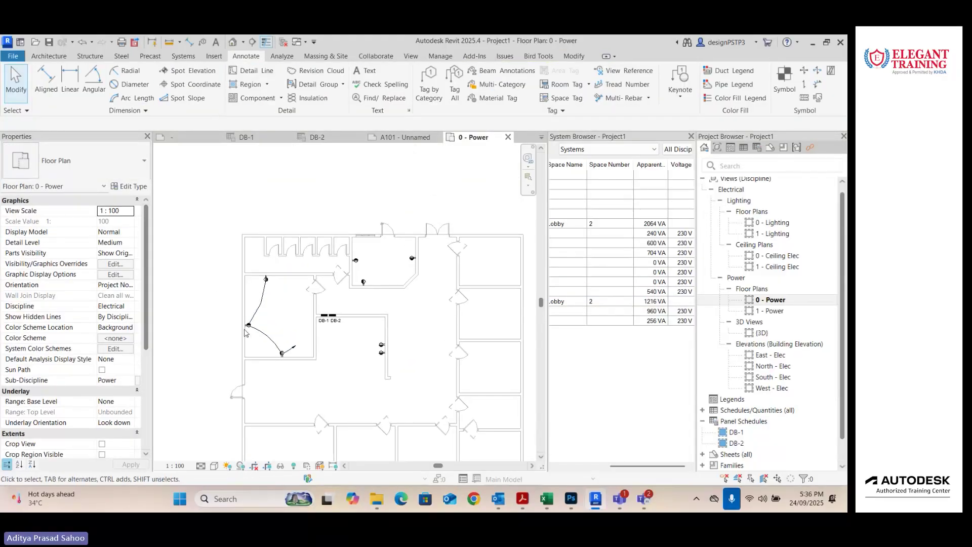
{"action": "scroll", "coordinate": [304, 362], "scroll_direction": "up", "scroll_amount": 2}
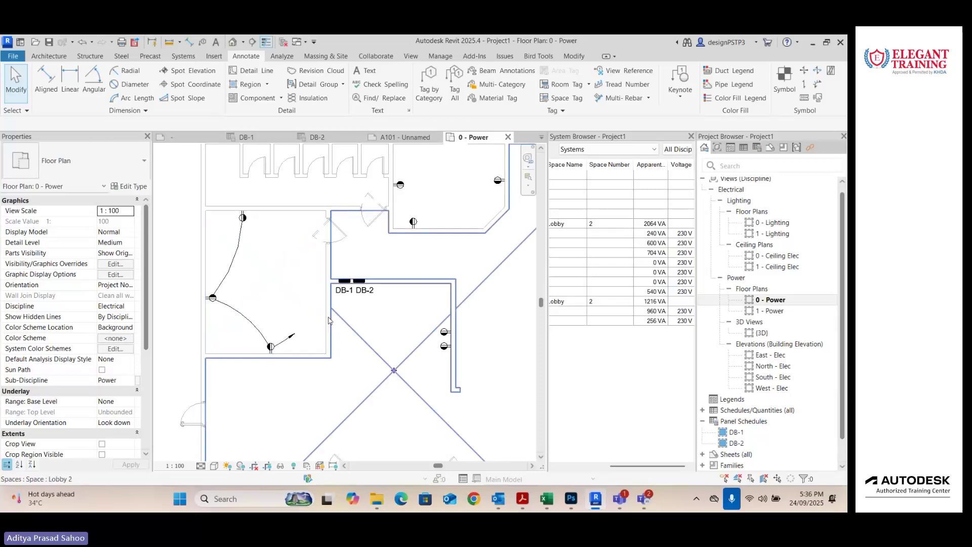
{"action": "scroll", "coordinate": [767, 393], "scroll_direction": "down", "scroll_amount": 1}
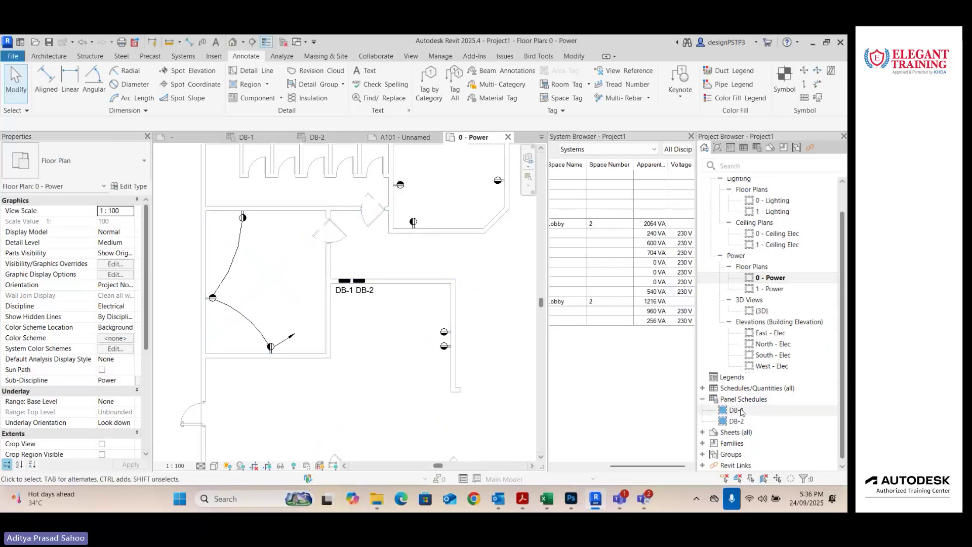
{"action": "double_click", "coordinate": [737, 410]}
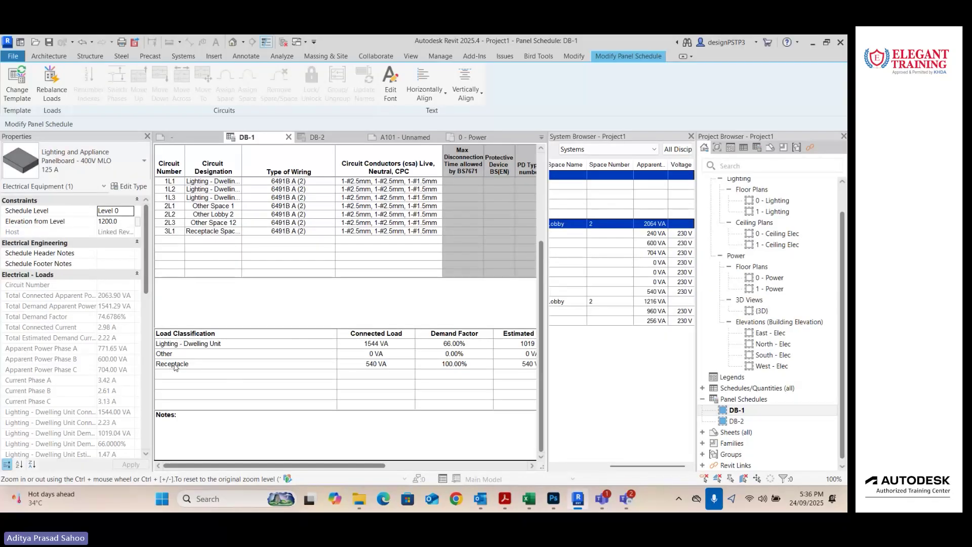
{"action": "left_click_drag", "start_coordinate": [338, 462], "coordinate": [496, 480]}
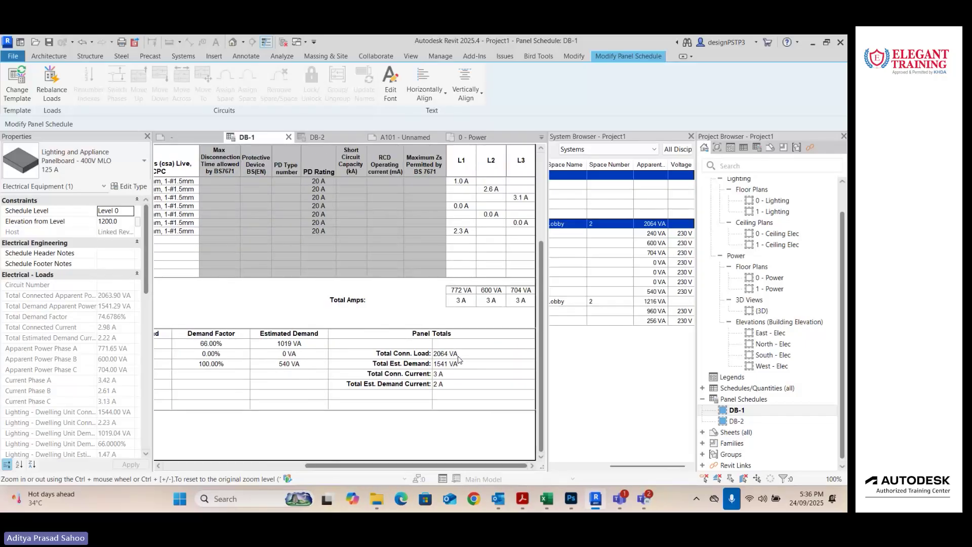
Step: On the 0 - Power plan, circuit the three receptacles in the chamfered-corner room to DB-1 with arc wires
{"action": "double_click", "coordinate": [775, 278]}
{"action": "scroll", "coordinate": [372, 319], "scroll_direction": "up", "scroll_amount": 4}
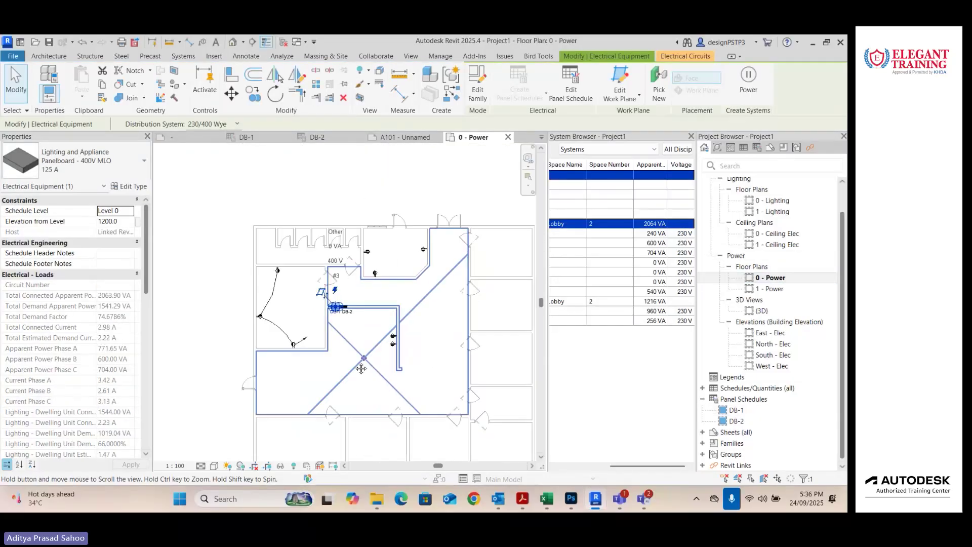
{"action": "key", "text": "Escape"}
{"action": "scroll", "coordinate": [306, 267], "scroll_direction": "up", "scroll_amount": 1}
{"action": "middle_click_drag", "start_coordinate": [352, 263], "coordinate": [334, 338]}
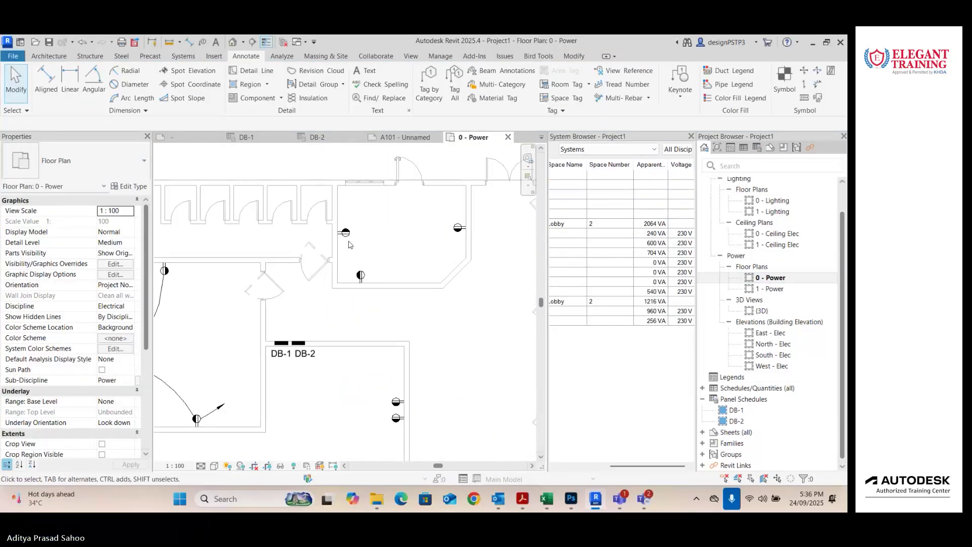
{"action": "left_click", "coordinate": [347, 237]}
{"action": "left_click", "coordinate": [363, 277], "text": "ctrl"}
{"action": "left_click", "coordinate": [458, 231], "text": "ctrl"}
{"action": "left_click", "coordinate": [696, 85]}
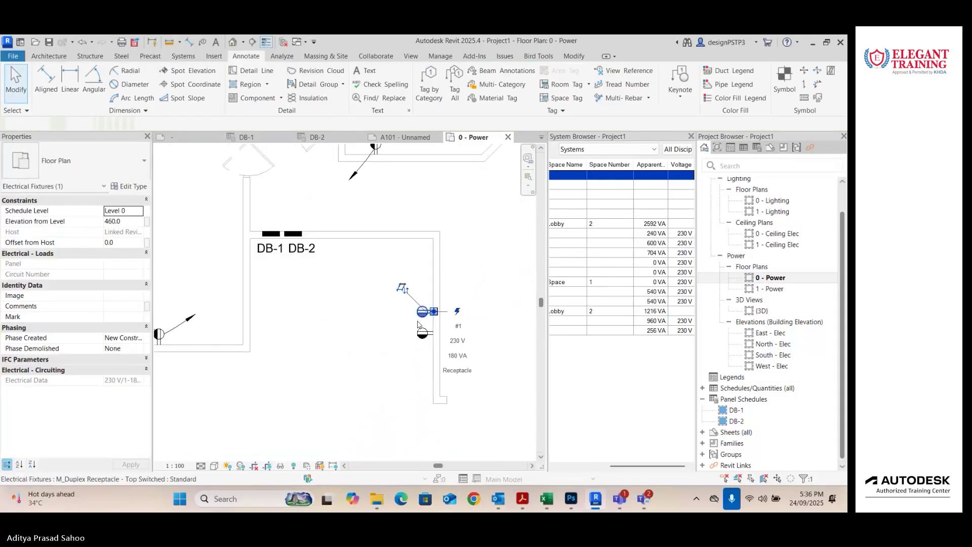
Step: Create a power circuit from the two lobby receptacles on DB-1 and convert it to arc wires
{"action": "left_click", "coordinate": [696, 85]}
{"action": "scroll", "coordinate": [299, 370], "scroll_direction": "down", "scroll_amount": 3}
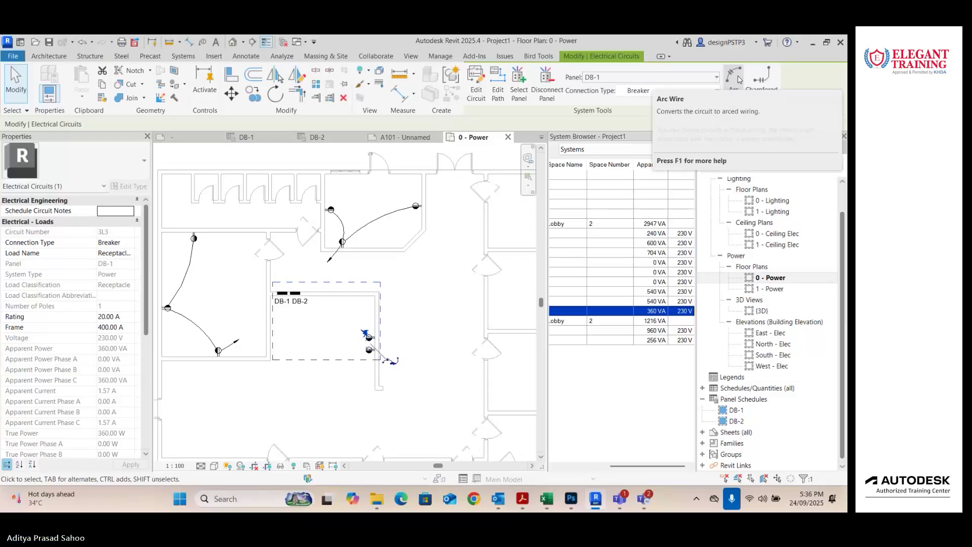
{"action": "left_click", "coordinate": [736, 82]}
{"action": "left_click", "coordinate": [411, 308]}
Step: Review the receptacle circuits, their load classification and the panel totals in the DB-1 panel schedule
{"action": "scroll", "coordinate": [428, 303], "scroll_direction": "down", "scroll_amount": 2}
{"action": "middle_click_drag", "start_coordinate": [428, 304], "coordinate": [447, 307]}
{"action": "scroll", "coordinate": [426, 308], "scroll_direction": "up", "scroll_amount": 1}
{"action": "left_click", "coordinate": [743, 411]}
{"action": "double_click", "coordinate": [735, 411]}
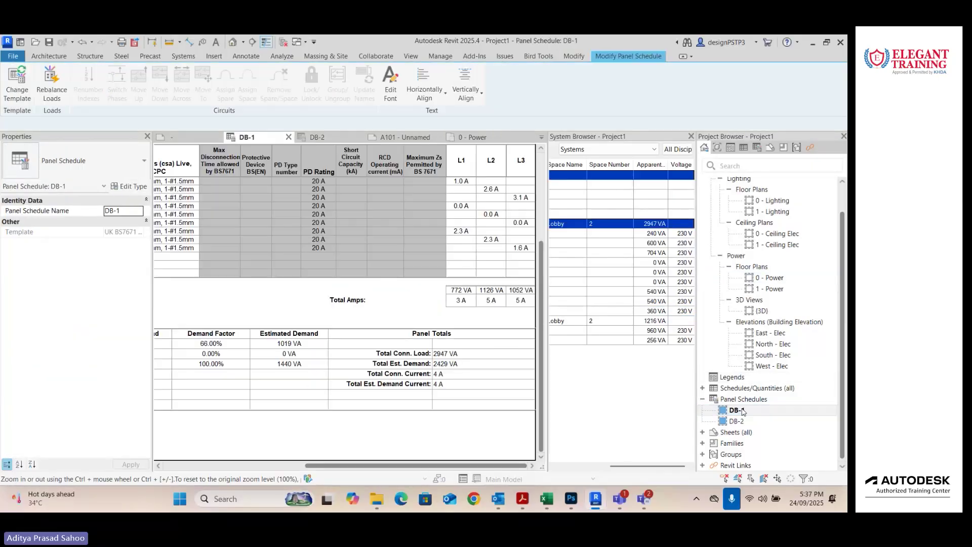
{"action": "left_click_drag", "start_coordinate": [405, 465], "coordinate": [210, 470]}
{"action": "left_click", "coordinate": [172, 365]}
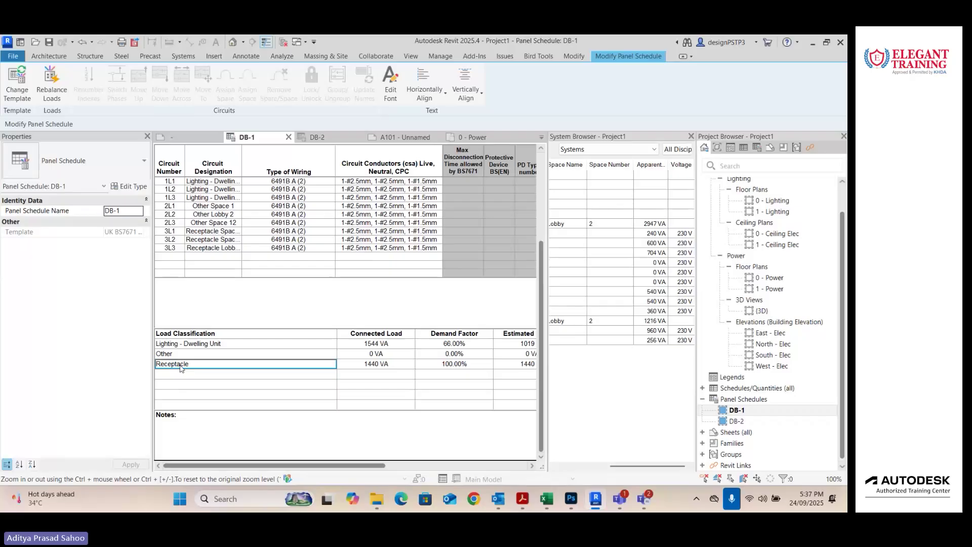
{"action": "left_click_drag", "start_coordinate": [272, 470], "coordinate": [413, 470]}
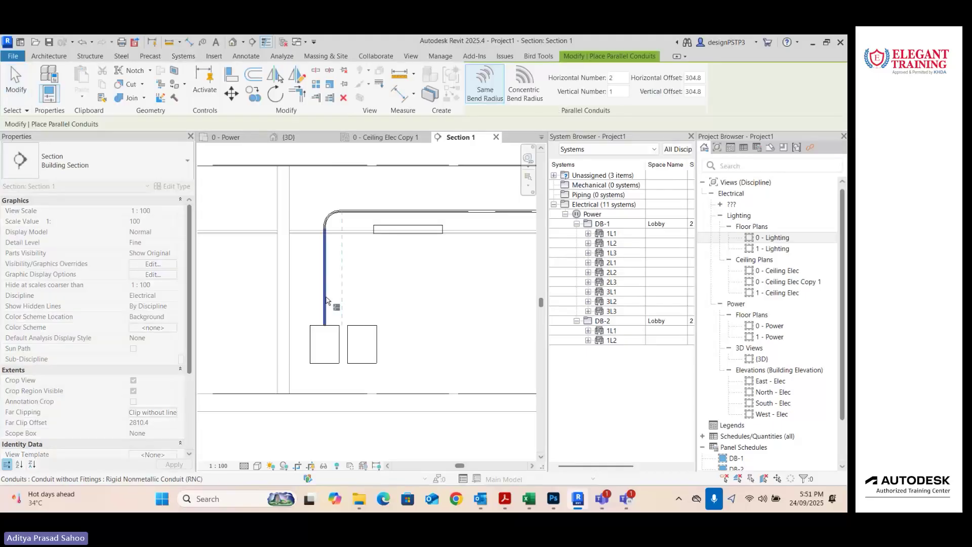
Step: Place parallel conduits with Concentric Bend Radius and a 100 mm horizontal offset along the vertical and horizontal conduit runs in Section 1
{"action": "left_click", "coordinate": [524, 85]}
{"action": "double_click", "coordinate": [694, 78]}
{"action": "type", "text": "100"}
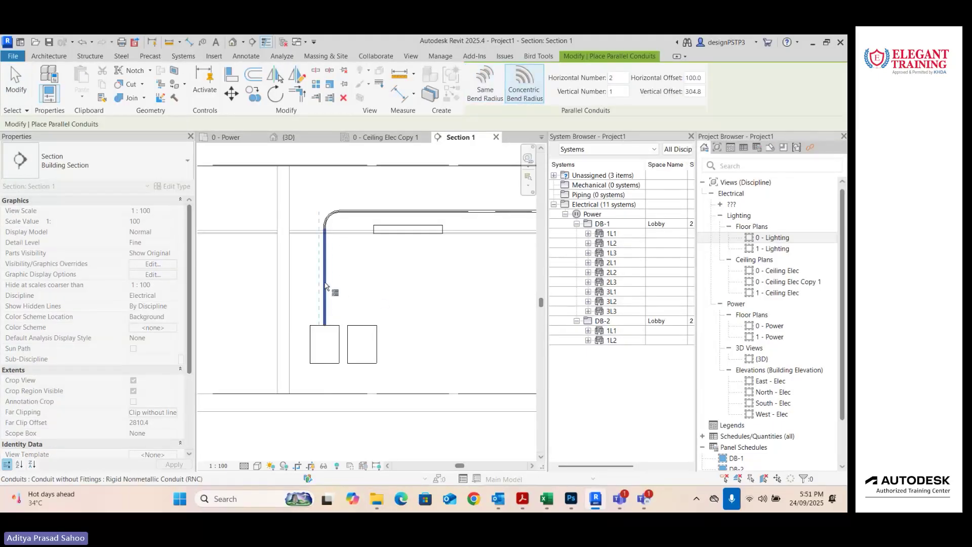
{"action": "left_click", "coordinate": [325, 286]}
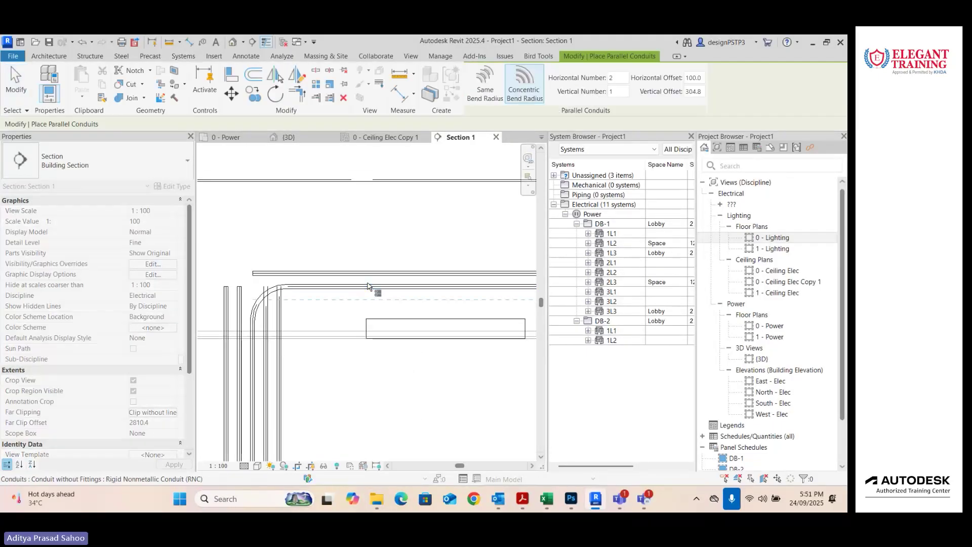
{"action": "left_click", "coordinate": [368, 286]}
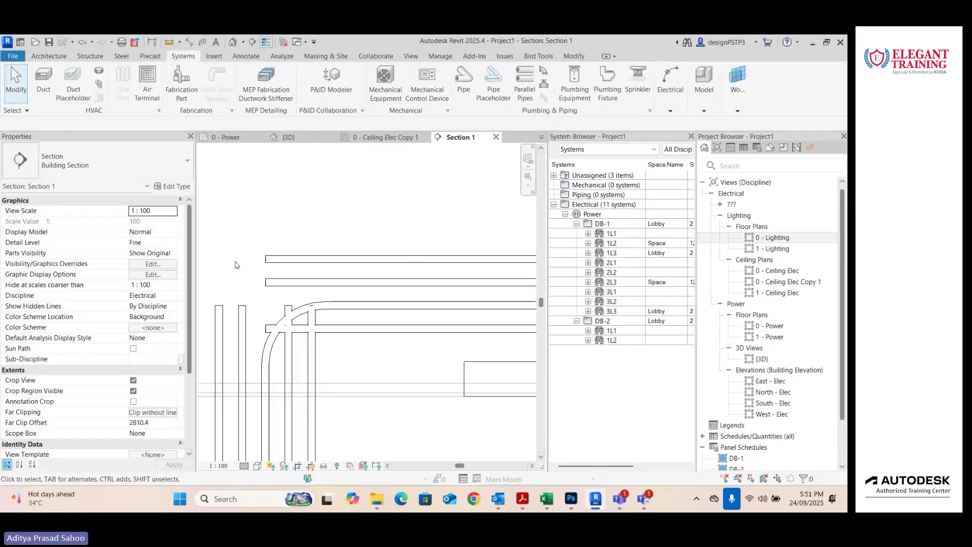
Step: Trim the uppermost horizontal and outermost vertical conduits into a corner in Section 1, and check the conduits in 3D
{"action": "middle_click_drag", "start_coordinate": [360, 330], "coordinate": [337, 275]}
{"action": "scroll", "coordinate": [337, 275], "scroll_direction": "down", "scroll_amount": 2}
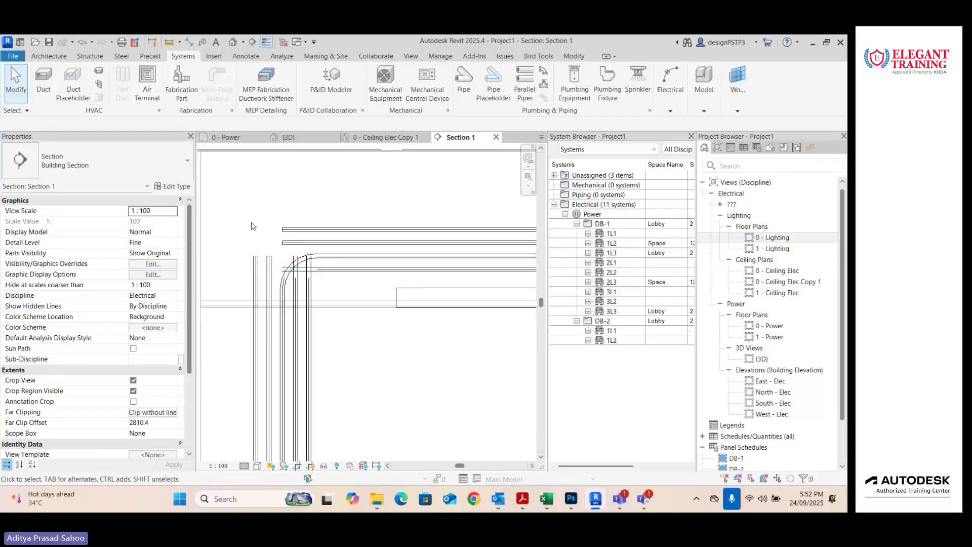
{"action": "key", "text": "t"}
{"action": "key", "text": "r"}
{"action": "left_click", "coordinate": [355, 229]}
{"action": "left_click", "coordinate": [256, 329]}
{"action": "scroll", "coordinate": [358, 278], "scroll_direction": "down", "scroll_amount": 3}
{"action": "left_click", "coordinate": [288, 137]}
{"action": "left_click", "coordinate": [334, 243]}
{"action": "mouse_move", "coordinate": [333, 243]}
{"action": "middle_mouse_down", "text": "shift"}
{"action": "mouse_move", "coordinate": [367, 206]}
{"action": "mouse_move", "coordinate": [337, 238]}
{"action": "middle_mouse_up", "text": "shift"}
{"action": "key", "text": "Escape"}
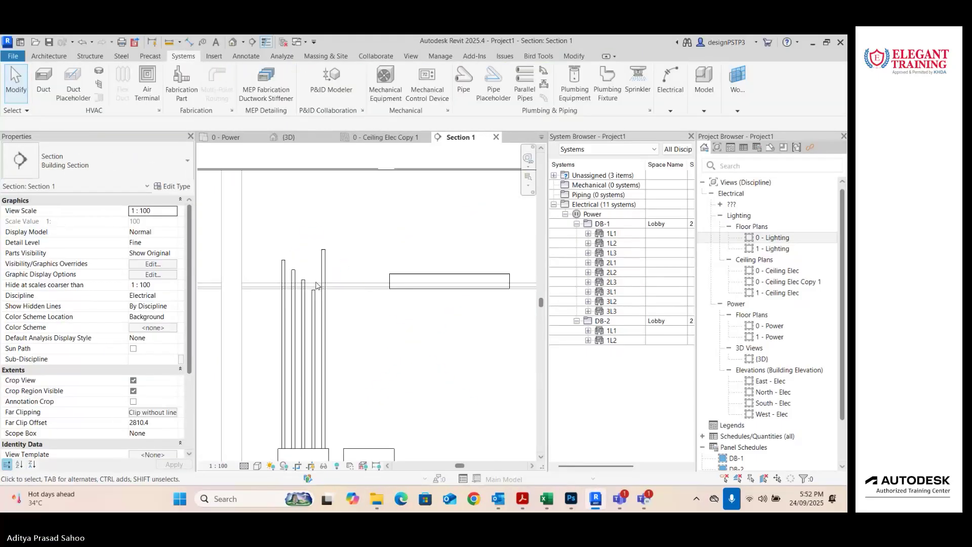
Step: Align the upper ends of the shorter vertical conduits above DB-1 with the tallest one in Section 1
{"action": "key", "text": "a"}
{"action": "key", "text": "l"}
{"action": "left_click", "coordinate": [326, 247]}
{"action": "scroll", "coordinate": [296, 268], "scroll_direction": "up", "scroll_amount": 4}
{"action": "left_click", "coordinate": [259, 244]}
{"action": "left_click", "coordinate": [289, 273]}
{"action": "left_click", "coordinate": [320, 304]}
{"action": "key", "text": "Escape"}
{"action": "key", "text": "Escape"}
Step: On the 0 - Lighting plan, draw a 600 x 100 mm Ladder Cable Tray at 2750 mm elevation from DB-1, turning into a horizontal run
{"action": "scroll", "coordinate": [354, 261], "scroll_direction": "down", "scroll_amount": 5}
{"action": "scroll", "coordinate": [328, 262], "scroll_direction": "up", "scroll_amount": 1}
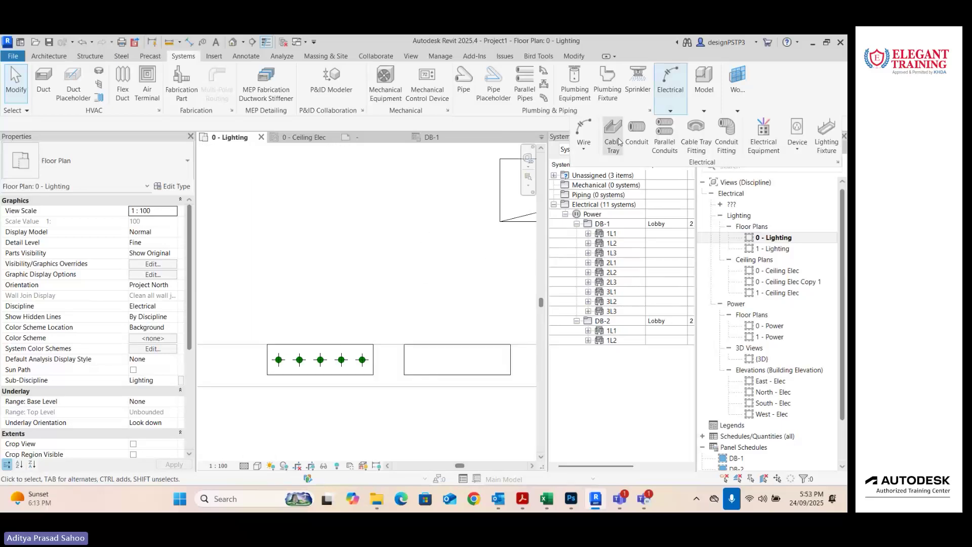
{"action": "left_click", "coordinate": [672, 84]}
{"action": "left_click", "coordinate": [102, 160]}
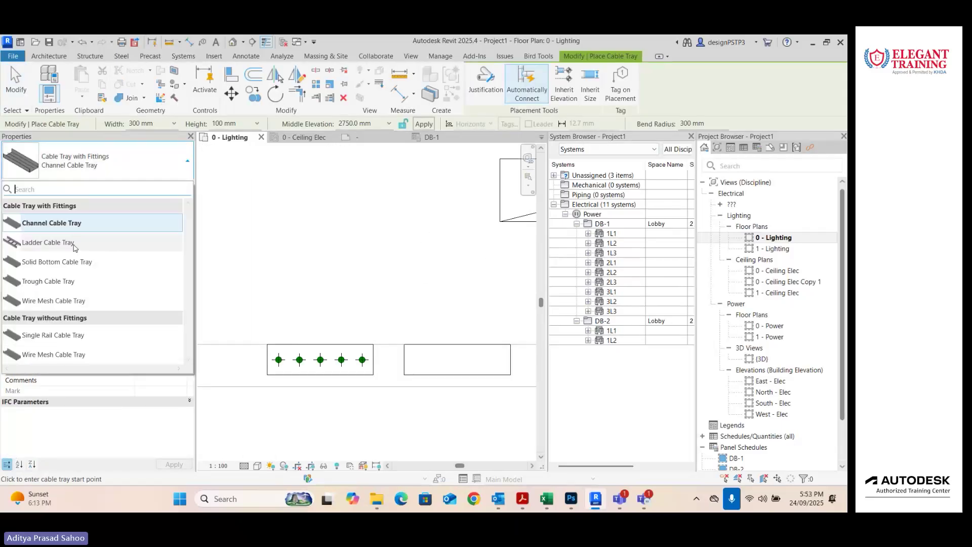
{"action": "left_click", "coordinate": [50, 242]}
{"action": "scroll", "coordinate": [322, 213], "scroll_direction": "up", "scroll_amount": 5}
{"action": "left_click", "coordinate": [324, 268]}
{"action": "scroll", "coordinate": [323, 268], "scroll_direction": "down", "scroll_amount": 2}
{"action": "middle_click_drag", "start_coordinate": [426, 269], "coordinate": [354, 264]}
{"action": "left_click", "coordinate": [500, 268]}
{"action": "scroll", "coordinate": [500, 269], "scroll_direction": "down", "scroll_amount": 2}
{"action": "key", "text": "Escape"}
Step: Set the bend radius of the ladder cable tray's corner fitting to 100 mm
{"action": "scroll", "coordinate": [385, 370], "scroll_direction": "up", "scroll_amount": 4}
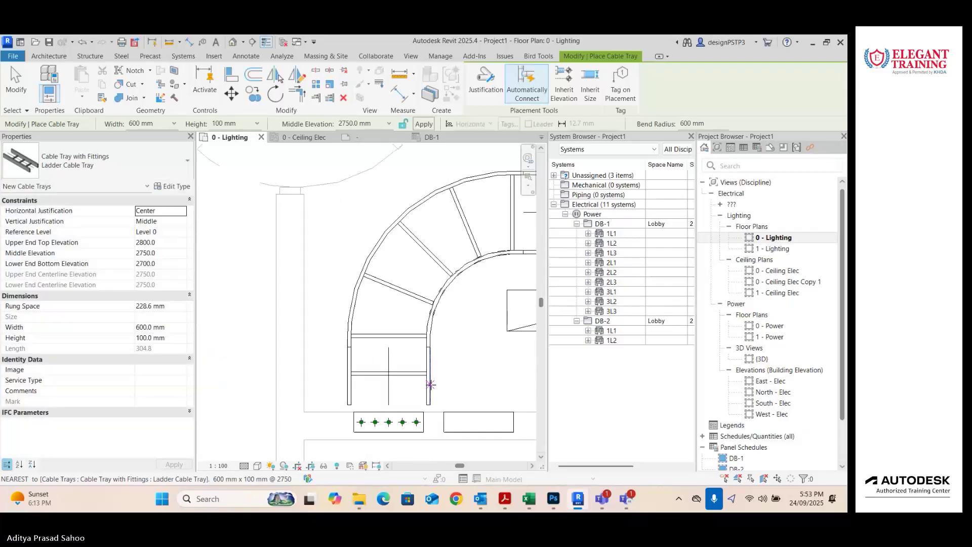
{"action": "key", "text": "Escape"}
{"action": "key", "text": "Escape"}
{"action": "left_click", "coordinate": [398, 303]}
{"action": "left_click", "coordinate": [430, 321]}
{"action": "type", "text": "100"}
{"action": "key", "text": "Return"}
{"action": "key", "text": "Escape"}
Step: Draw a conduit from DB-1's leftmost vertical conduit up into the cable tray, turning along its horizontal run
{"action": "scroll", "coordinate": [369, 299], "scroll_direction": "down", "scroll_amount": 2}
{"action": "scroll", "coordinate": [304, 364], "scroll_direction": "up", "scroll_amount": 6}
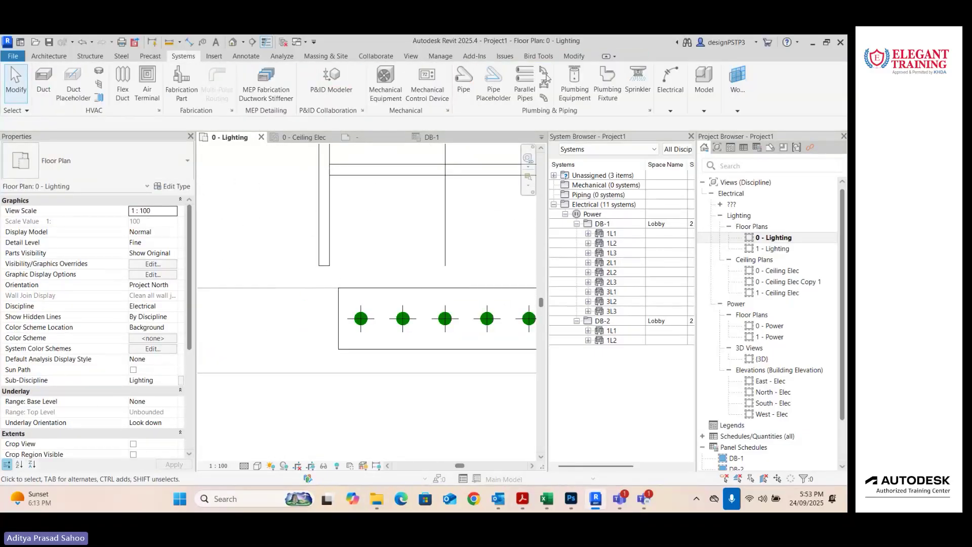
{"action": "left_click", "coordinate": [670, 90]}
{"action": "left_click", "coordinate": [637, 139]}
{"action": "left_click", "coordinate": [361, 318]}
{"action": "scroll", "coordinate": [360, 318], "scroll_direction": "down", "scroll_amount": 5}
{"action": "left_click", "coordinate": [349, 191]}
{"action": "middle_click_drag", "start_coordinate": [456, 195], "coordinate": [369, 207]}
{"action": "left_click", "coordinate": [502, 206]}
{"action": "key", "text": "Escape"}
{"action": "key", "text": "Escape"}
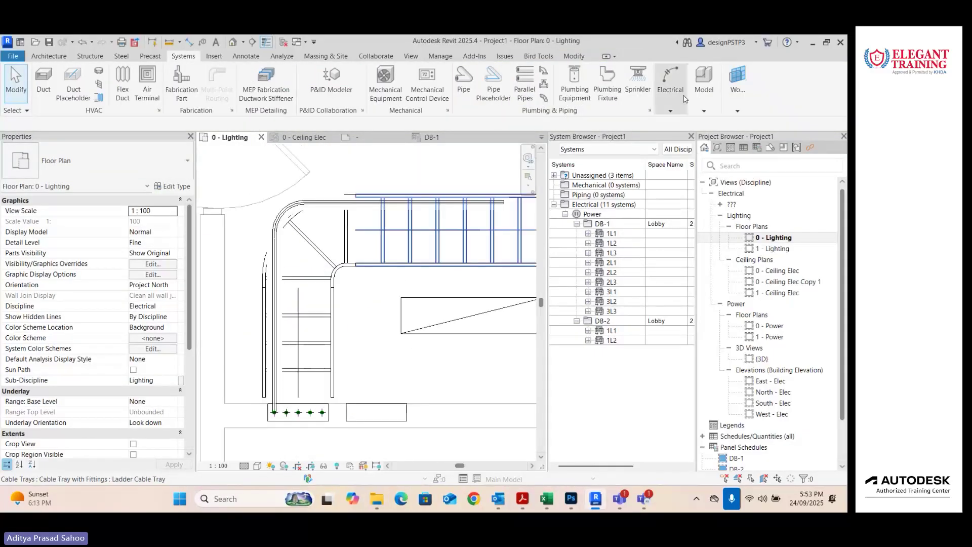
Step: Draw a second conduit from DB-1's second vertical conduit, following the first around the cable tray's bend
{"action": "scroll", "coordinate": [254, 187], "scroll_direction": "down", "scroll_amount": 1}
{"action": "left_click", "coordinate": [671, 90]}
{"action": "left_click", "coordinate": [637, 137]}
{"action": "left_click", "coordinate": [278, 355]}
{"action": "left_click", "coordinate": [279, 213]}
{"action": "left_click", "coordinate": [814, 471]}
{"action": "left_click", "coordinate": [279, 355]}
{"action": "scroll", "coordinate": [280, 225], "scroll_direction": "up", "scroll_amount": 4}
{"action": "left_click", "coordinate": [279, 212]}
{"action": "scroll", "coordinate": [278, 213], "scroll_direction": "down", "scroll_amount": 3}
{"action": "left_click", "coordinate": [413, 243]}
{"action": "key", "text": "Escape"}
{"action": "key", "text": "Escape"}
Step: Draw a third conduit from DB-1's middle vertical conduit, turning along the cable tray
{"action": "left_click", "coordinate": [364, 244]}
{"action": "left_click", "coordinate": [667, 97]}
{"action": "left_click", "coordinate": [637, 136]}
{"action": "left_click", "coordinate": [302, 361]}
{"action": "left_click", "coordinate": [286, 252]}
{"action": "left_click", "coordinate": [499, 251]}
{"action": "key", "text": "Escape"}
{"action": "key", "text": "Escape"}
Step: Draw a fourth conduit from DB-1's fourth vertical conduit, turning parallel to the cable tray run
{"action": "left_click", "coordinate": [669, 94]}
{"action": "left_click", "coordinate": [637, 137]}
{"action": "left_click", "coordinate": [304, 336]}
{"action": "left_click", "coordinate": [278, 232]}
{"action": "left_click", "coordinate": [437, 232]}
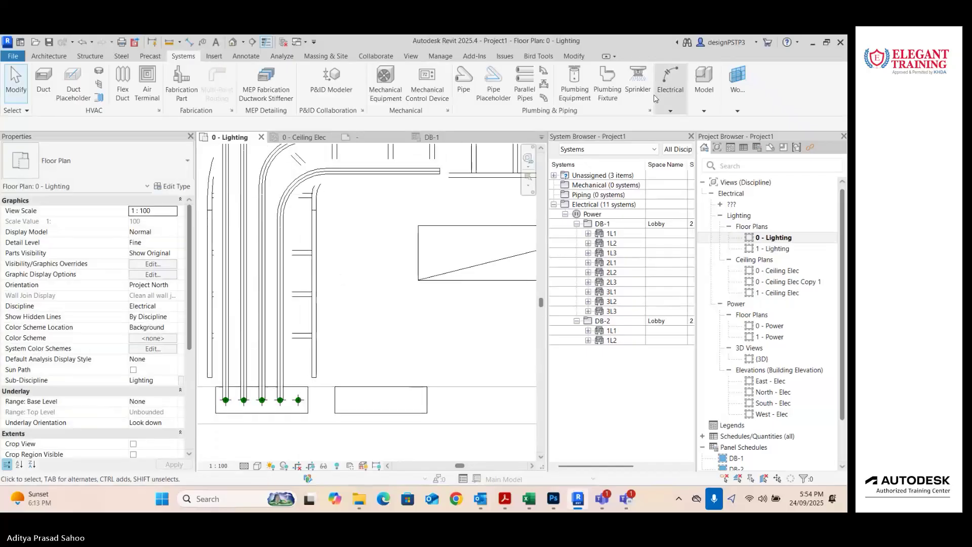
Step: Draw a fifth conduit from DB-1's rightmost vertical conduit, turning parallel to the others
{"action": "left_click", "coordinate": [669, 95]}
{"action": "left_click", "coordinate": [637, 137]}
{"action": "left_click", "coordinate": [299, 400]}
{"action": "left_click", "coordinate": [299, 215]}
{"action": "left_click", "coordinate": [440, 215]}
{"action": "key", "text": "Escape"}
{"action": "key", "text": "Escape"}
Step: Switch the 0 - Lighting plan's visual style to a shaded display
{"action": "scroll", "coordinate": [362, 332], "scroll_direction": "down", "scroll_amount": 4}
{"action": "scroll", "coordinate": [344, 339], "scroll_direction": "up", "scroll_amount": 3}
{"action": "left_click", "coordinate": [257, 466]}
{"action": "left_click", "coordinate": [279, 420]}
{"action": "left_click", "coordinate": [246, 56]}
{"action": "left_click", "coordinate": [46, 81]}
{"action": "left_click", "coordinate": [295, 314]}
{"action": "left_click", "coordinate": [317, 307]}
{"action": "key", "text": "Escape"}
{"action": "key", "text": "Escape"}
Step: Add an aligned dimension between the horizontal cable tray's upper edge and the outermost conduit
{"action": "scroll", "coordinate": [330, 324], "scroll_direction": "down", "scroll_amount": 3}
{"action": "middle_click_drag", "start_coordinate": [416, 251], "coordinate": [367, 230]}
{"action": "scroll", "coordinate": [276, 334], "scroll_direction": "up", "scroll_amount": 1}
{"action": "middle_click_drag", "start_coordinate": [439, 203], "coordinate": [283, 405]}
{"action": "scroll", "coordinate": [319, 304], "scroll_direction": "up", "scroll_amount": 1}
{"action": "left_click", "coordinate": [46, 81]}
{"action": "left_click", "coordinate": [264, 371]}
{"action": "scroll", "coordinate": [298, 395], "scroll_direction": "up", "scroll_amount": 1}
{"action": "left_click", "coordinate": [277, 324]}
{"action": "key", "text": "Escape"}
{"action": "left_click", "coordinate": [347, 260]}
{"action": "scroll", "coordinate": [350, 284], "scroll_direction": "down", "scroll_amount": 2}
{"action": "left_click", "coordinate": [374, 282]}
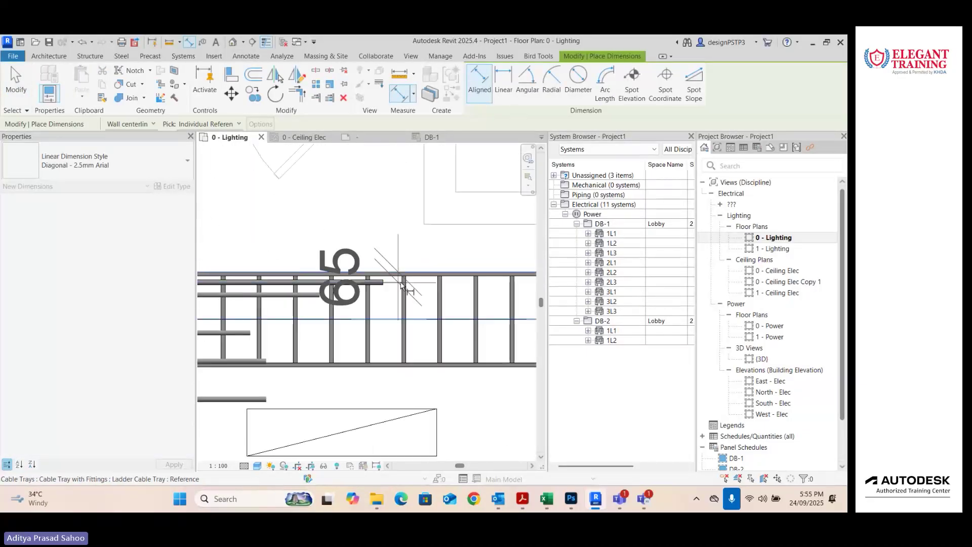
{"action": "left_click", "coordinate": [464, 248]}
{"action": "key", "text": "Escape"}
{"action": "key", "text": "Escape"}
Step: Set the distance from the cable tray's upper edge to the outermost conduit to 100 mm
{"action": "left_click", "coordinate": [372, 276]}
{"action": "left_click", "coordinate": [432, 274]}
{"action": "type", "text": "100"}
{"action": "key", "text": "Return"}
{"action": "key", "text": "Escape"}
Step: Place one aligned dimension chain across all five conduits' horizontal runs along the cable tray
{"action": "scroll", "coordinate": [346, 210], "scroll_direction": "down", "scroll_amount": 2}
{"action": "middle_click_drag", "start_coordinate": [346, 209], "coordinate": [391, 220]}
{"action": "left_click", "coordinate": [46, 81]}
{"action": "left_click", "coordinate": [344, 259]}
{"action": "left_click", "coordinate": [337, 269]}
{"action": "left_click", "coordinate": [428, 244]}
{"action": "left_click", "coordinate": [430, 269]}
{"action": "left_click", "coordinate": [436, 302]}
{"action": "left_click", "coordinate": [463, 277]}
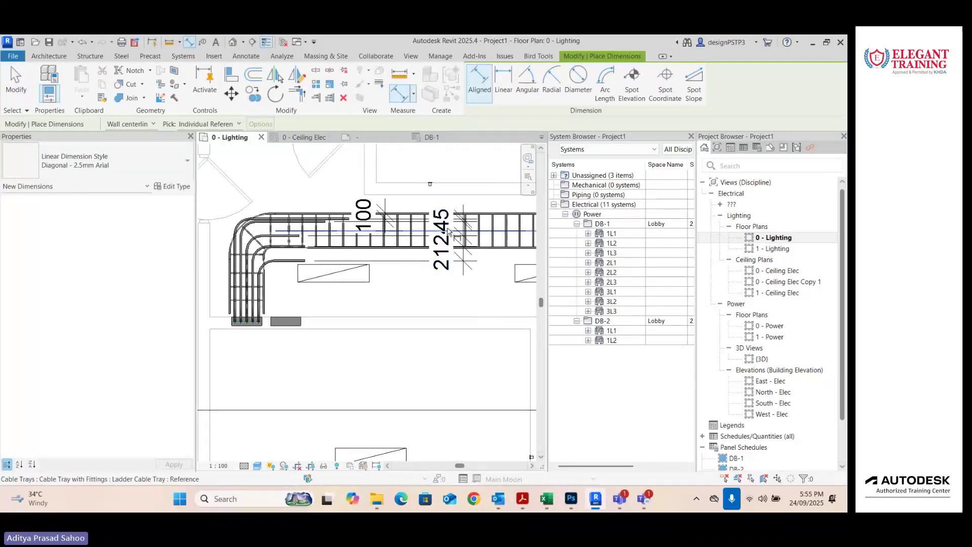
{"action": "left_click", "coordinate": [226, 374]}
{"action": "scroll", "coordinate": [486, 212], "scroll_direction": "up", "scroll_amount": 3}
{"action": "key", "text": "Escape"}
{"action": "key", "text": "Escape"}
Step: Make the segments of the conduit dimension chain equal so the five conduits are evenly spaced
{"action": "left_click", "coordinate": [426, 291]}
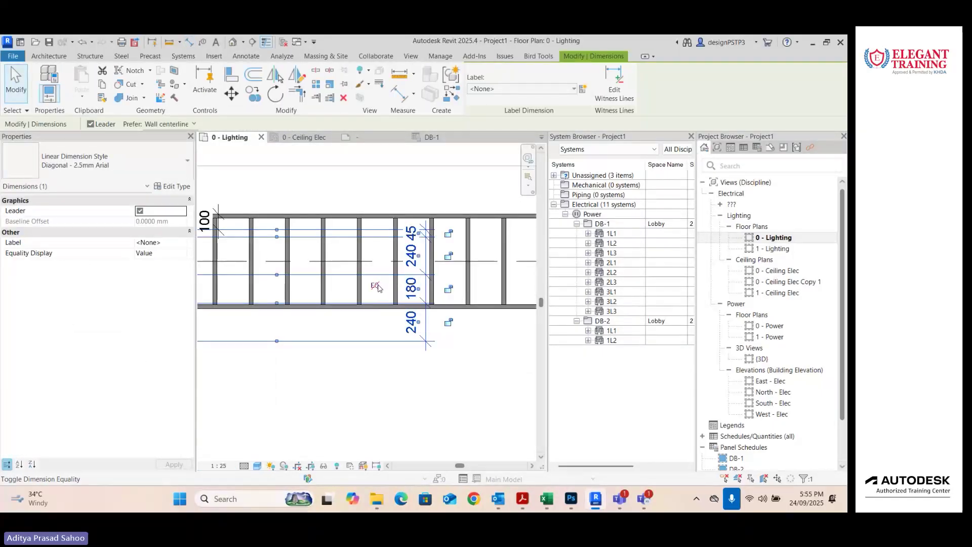
{"action": "left_click", "coordinate": [378, 286]}
{"action": "scroll", "coordinate": [377, 304], "scroll_direction": "down", "scroll_amount": 2}
{"action": "middle_click_drag", "start_coordinate": [258, 331], "coordinate": [419, 365]}
{"action": "left_click", "coordinate": [448, 395]}
Step: Add an aligned dimension between two adjacent conduits on the horizontal tray run
{"action": "scroll", "coordinate": [435, 369], "scroll_direction": "down", "scroll_amount": 1}
{"action": "scroll", "coordinate": [408, 273], "scroll_direction": "up", "scroll_amount": 2}
{"action": "scroll", "coordinate": [379, 314], "scroll_direction": "down", "scroll_amount": 2}
{"action": "mouse_move", "coordinate": [248, 430]}
{"action": "middle_mouse_down"}
{"action": "mouse_move", "coordinate": [393, 281]}
{"action": "mouse_move", "coordinate": [211, 384]}
{"action": "mouse_move", "coordinate": [230, 394]}
{"action": "middle_mouse_up"}
{"action": "key", "text": "d"}
{"action": "key", "text": "i"}
{"action": "scroll", "coordinate": [389, 268], "scroll_direction": "up", "scroll_amount": 2}
{"action": "left_click", "coordinate": [386, 272]}
{"action": "left_click", "coordinate": [378, 297]}
{"action": "left_click", "coordinate": [376, 319]}
{"action": "key", "text": "Escape"}
{"action": "key", "text": "Escape"}
Step: Set the spacing between the two dimensioned conduits to 100 mm
{"action": "left_click", "coordinate": [376, 285]}
{"action": "left_click", "coordinate": [271, 297]}
{"action": "left_click", "coordinate": [363, 284]}
{"action": "type", "text": "100"}
{"action": "key", "text": "Return"}
Step: Set the bend radius of the ladder horizontal bend to 60 mm
{"action": "scroll", "coordinate": [363, 294], "scroll_direction": "down", "scroll_amount": 2}
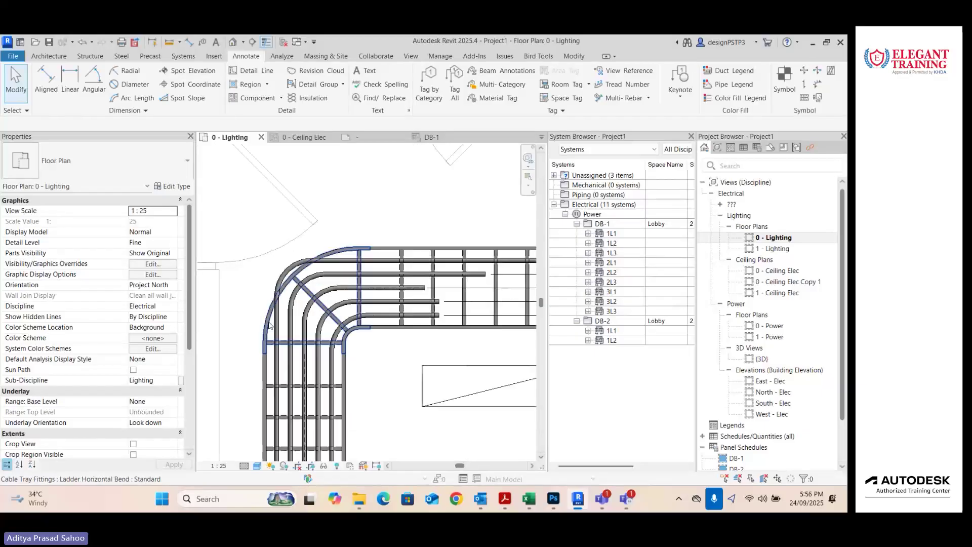
{"action": "left_click", "coordinate": [274, 284]}
{"action": "key", "text": "Return"}
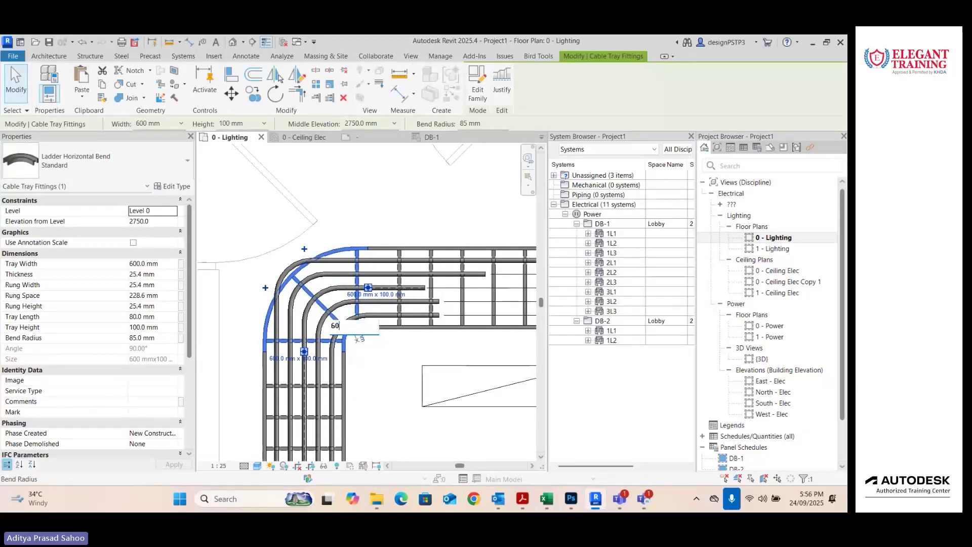
{"action": "left_click", "coordinate": [374, 360]}
Step: Reposition the outermost conduit at a distance of 100 mm from the horizontal cable tray's upper edge
{"action": "scroll", "coordinate": [374, 360], "scroll_direction": "down", "scroll_amount": 2}
{"action": "left_click", "coordinate": [408, 282]}
{"action": "middle_click_drag", "start_coordinate": [407, 271], "coordinate": [343, 248]}
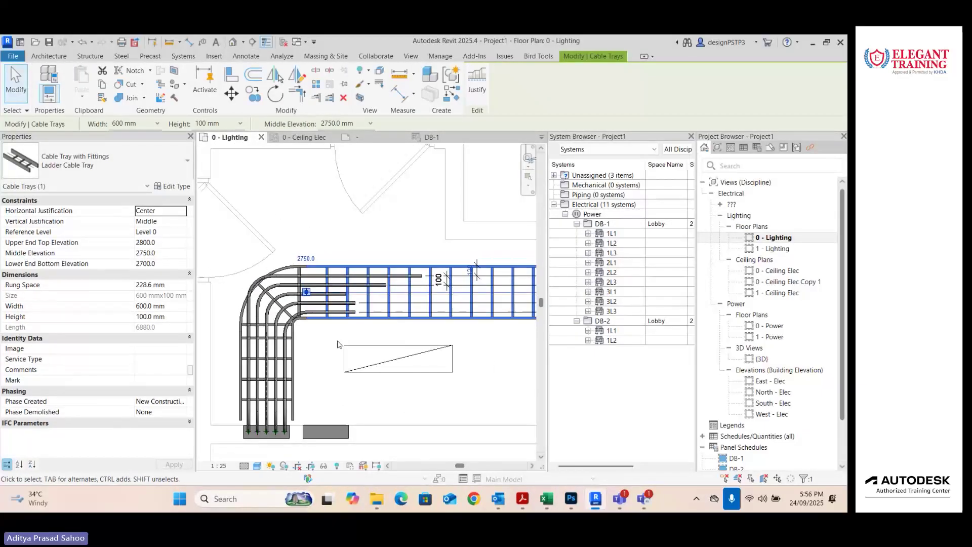
{"action": "key", "text": "Escape"}
{"action": "scroll", "coordinate": [478, 263], "scroll_direction": "up", "scroll_amount": 5}
{"action": "left_click", "coordinate": [276, 295]}
{"action": "left_click", "coordinate": [452, 275]}
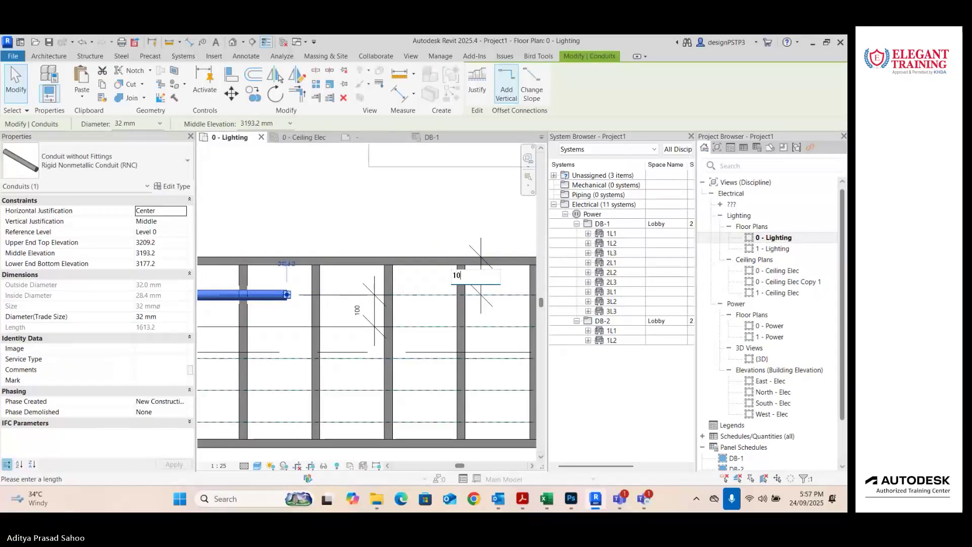
{"action": "type", "text": "100"}
{"action": "key", "text": "Return"}
{"action": "key", "text": "Escape"}
Step: Match the cable tray's middle elevation to the conduits by setting it to 3193.2 mm
{"action": "scroll", "coordinate": [368, 267], "scroll_direction": "down", "scroll_amount": 6}
{"action": "scroll", "coordinate": [324, 330], "scroll_direction": "up", "scroll_amount": 2}
{"action": "left_click", "coordinate": [255, 330]}
{"action": "left_click", "coordinate": [268, 341]}
{"action": "scroll", "coordinate": [246, 334], "scroll_direction": "up", "scroll_amount": 4}
{"action": "left_click", "coordinate": [241, 332]}
{"action": "left_click", "coordinate": [162, 254]}
{"action": "scroll", "coordinate": [354, 304], "scroll_direction": "down", "scroll_amount": 3}
{"action": "left_click", "coordinate": [347, 304]}
{"action": "left_click", "coordinate": [165, 254]}
{"action": "type", "text": "3193.2"}
{"action": "key", "text": "Return"}
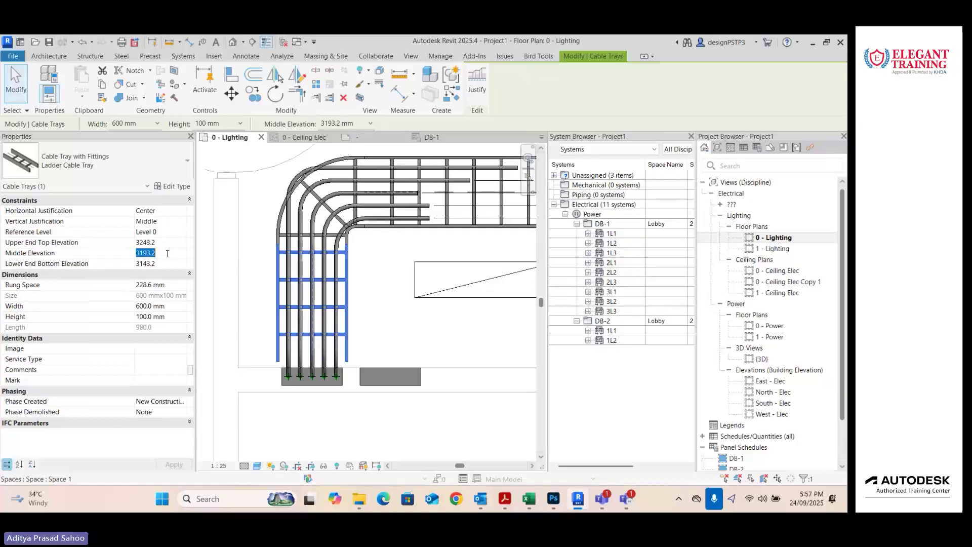
{"action": "left_click", "coordinate": [391, 274]}
Step: In the {3D} view, widen the cable tray section nearest DB-1 to 750 mm and enlarge the adjoining bend's width
{"action": "scroll", "coordinate": [391, 274], "scroll_direction": "down", "scroll_amount": 2}
{"action": "double_click", "coordinate": [763, 359]}
{"action": "middle_click_drag", "start_coordinate": [415, 228], "coordinate": [420, 268], "text": "shift"}
{"action": "scroll", "coordinate": [226, 223], "scroll_direction": "up", "scroll_amount": 1}
{"action": "left_click", "coordinate": [344, 302]}
{"action": "left_click", "coordinate": [158, 123]}
{"action": "left_click", "coordinate": [132, 261]}
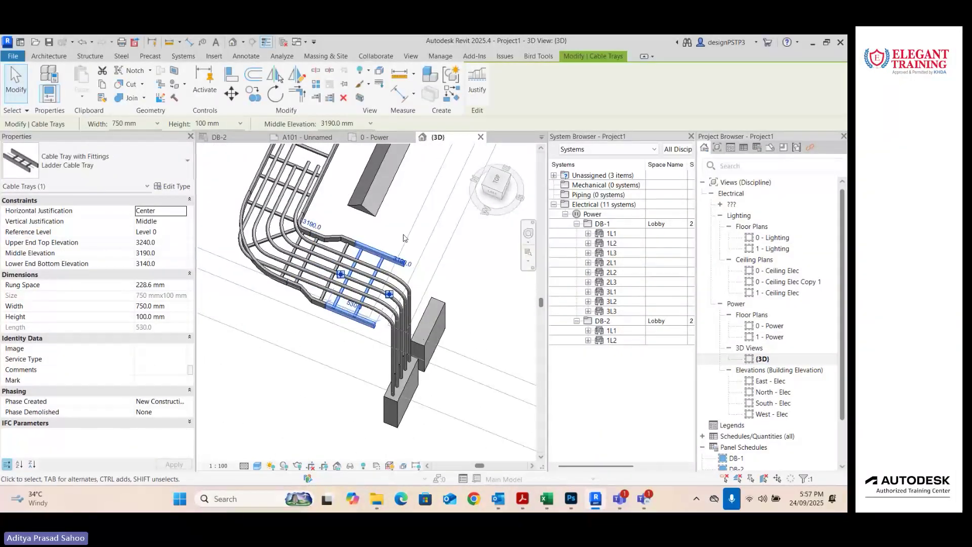
{"action": "left_click", "coordinate": [403, 236]}
{"action": "left_click", "coordinate": [271, 236]}
{"action": "left_click", "coordinate": [182, 123]}
{"action": "left_click", "coordinate": [150, 261]}
{"action": "left_click", "coordinate": [451, 243]}
Step: Choose a larger width for the ladder horizontal bend fitting in the 3D view
{"action": "middle_click_drag", "start_coordinate": [405, 284], "coordinate": [342, 253], "text": "shift"}
{"action": "left_click", "coordinate": [299, 203]}
{"action": "left_click", "coordinate": [182, 123]}
{"action": "left_click", "coordinate": [150, 268]}
{"action": "left_click", "coordinate": [439, 273]}
Step: Increase the width of both straight ladder cable tray sections to match the enlarged bend
{"action": "left_click", "coordinate": [401, 357]}
{"action": "middle_click_drag", "start_coordinate": [439, 315], "coordinate": [241, 348], "text": "shift"}
{"action": "left_click", "coordinate": [158, 123]}
{"action": "left_click", "coordinate": [131, 269]}
{"action": "scroll", "coordinate": [218, 304], "scroll_direction": "down", "scroll_amount": 2}
{"action": "left_click", "coordinate": [426, 257]}
{"action": "left_click", "coordinate": [157, 123]}
{"action": "left_click", "coordinate": [132, 269]}
{"action": "left_click", "coordinate": [449, 369]}
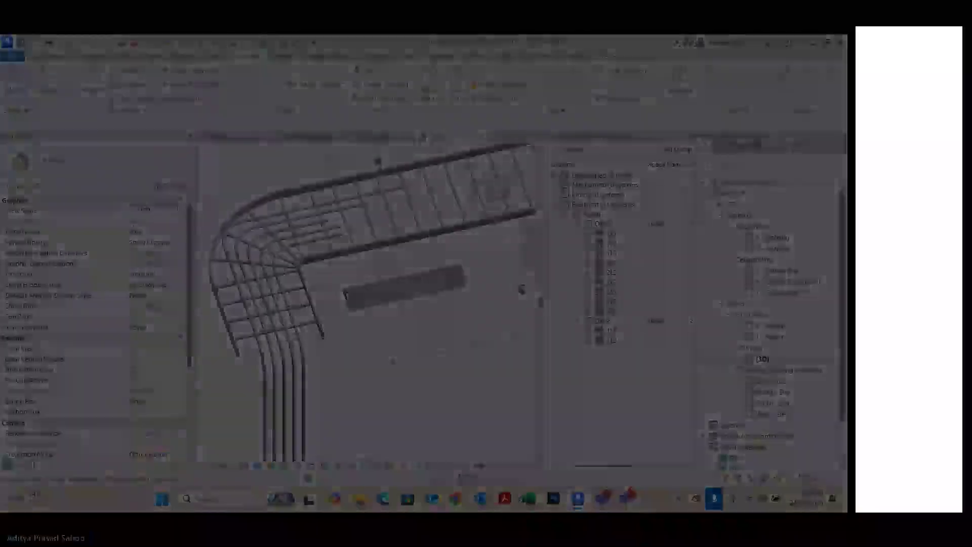